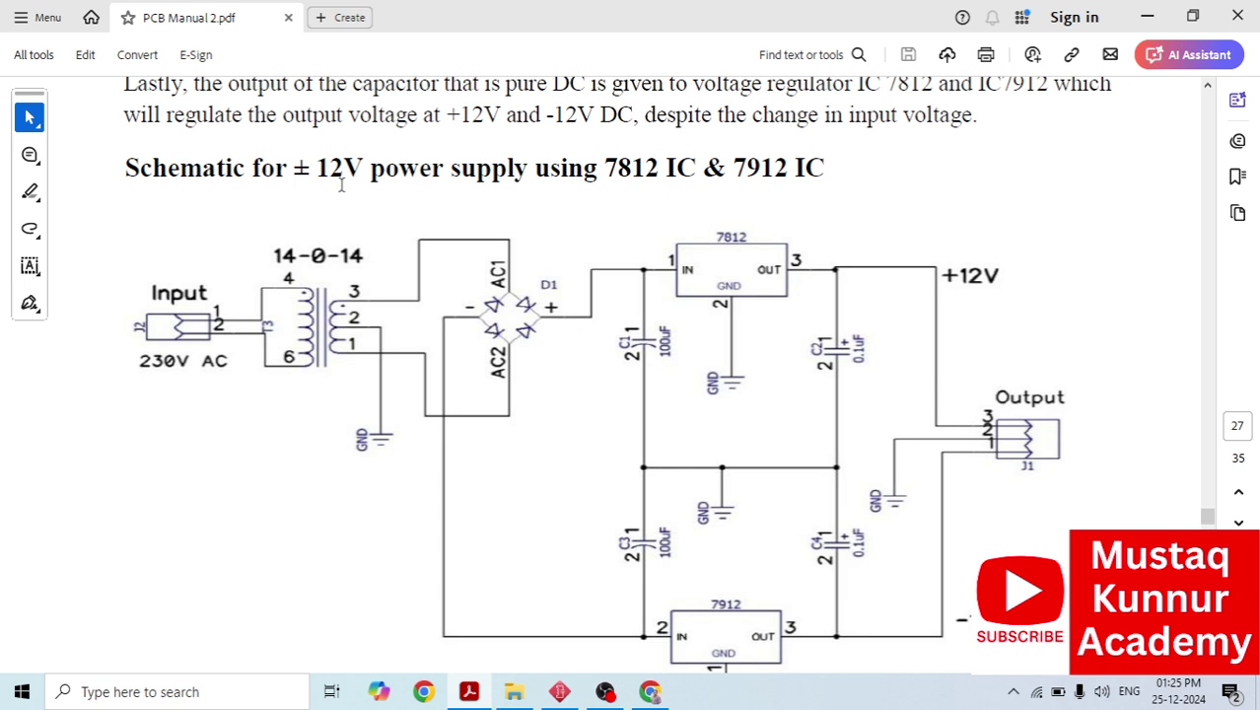
Examine the ± 12V power supply schematic using the 7812 and 7912 ICs in the PDF manual.
left_click_drag(296, 168, 343, 170)
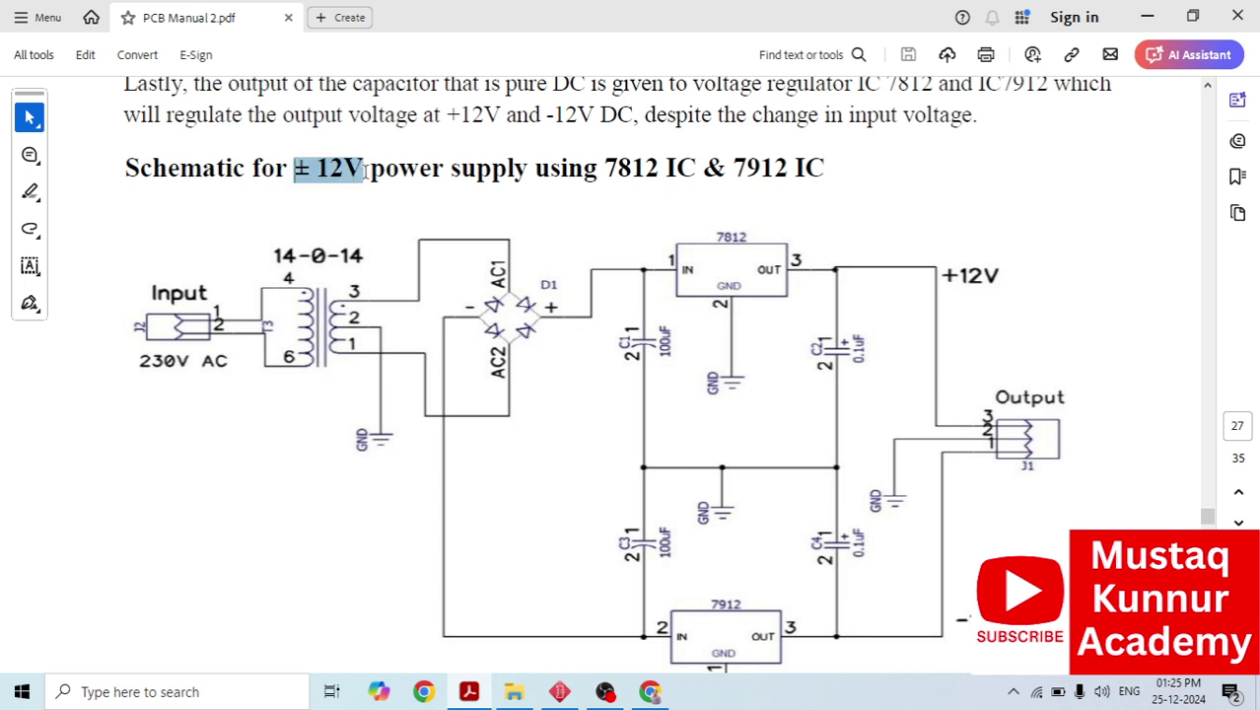
left_click_drag(603, 168, 826, 170)
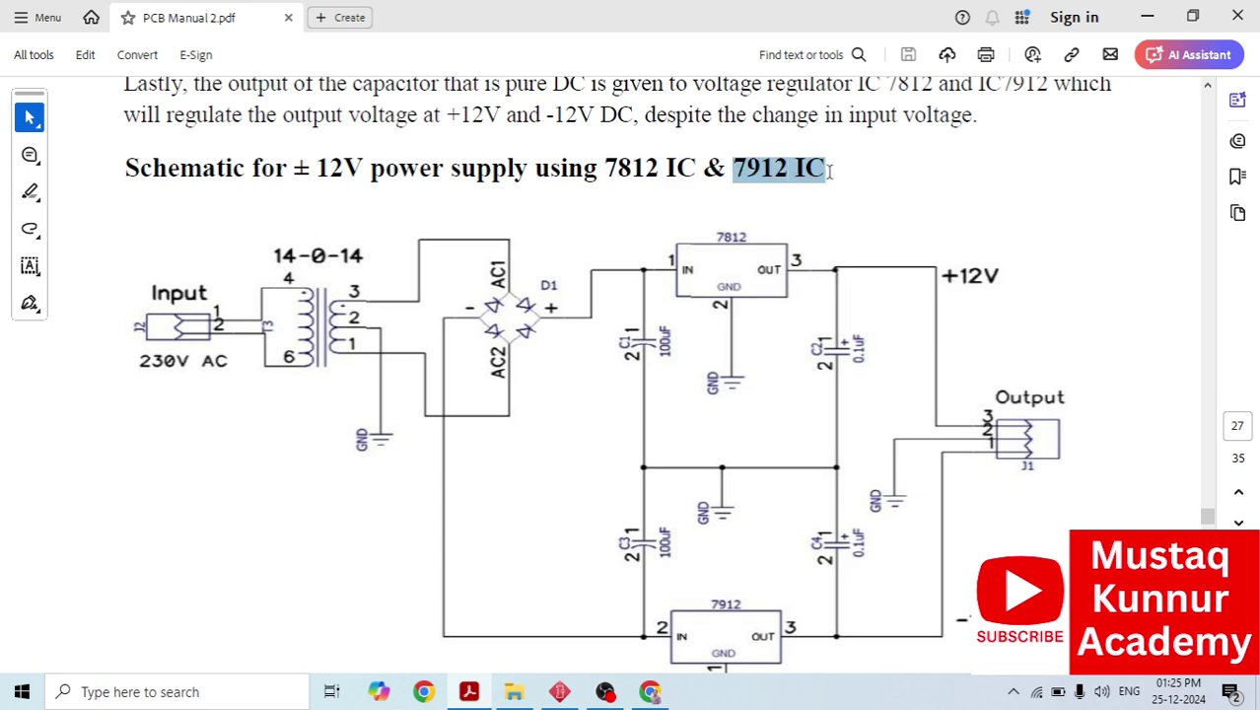
left_click(779, 391)
scroll(779, 392, "down", 1)
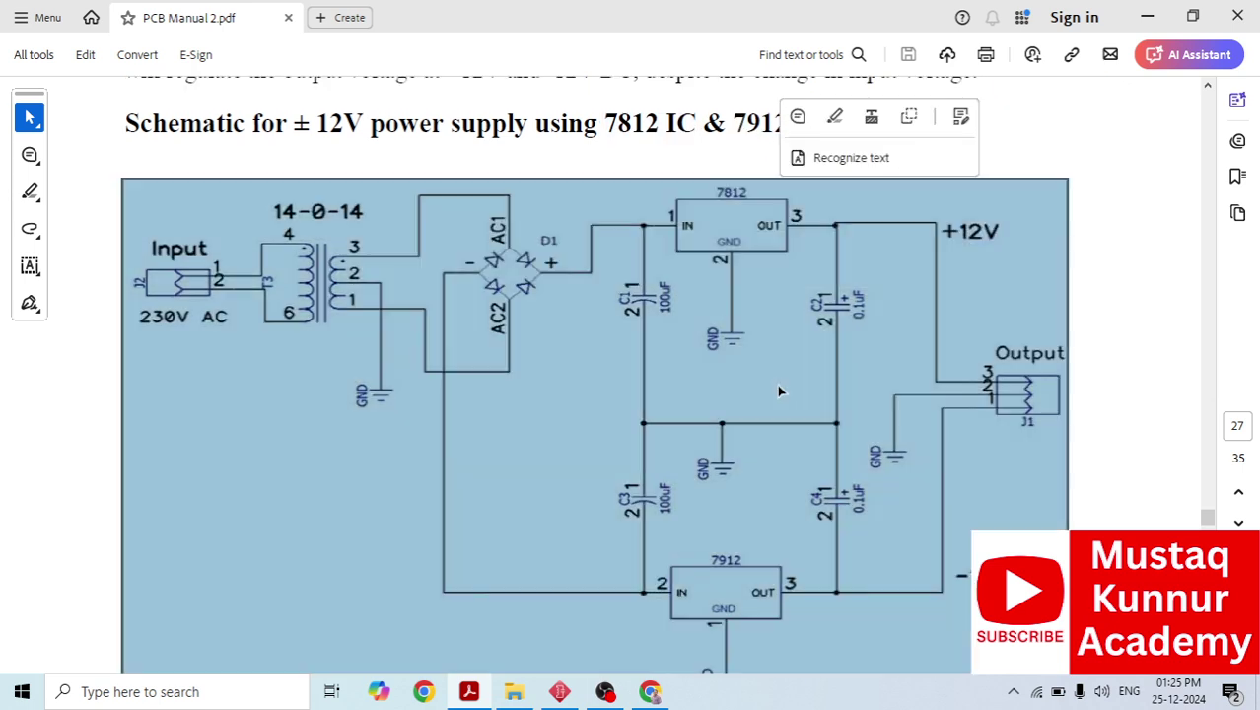
scroll(779, 391, "down", 1)
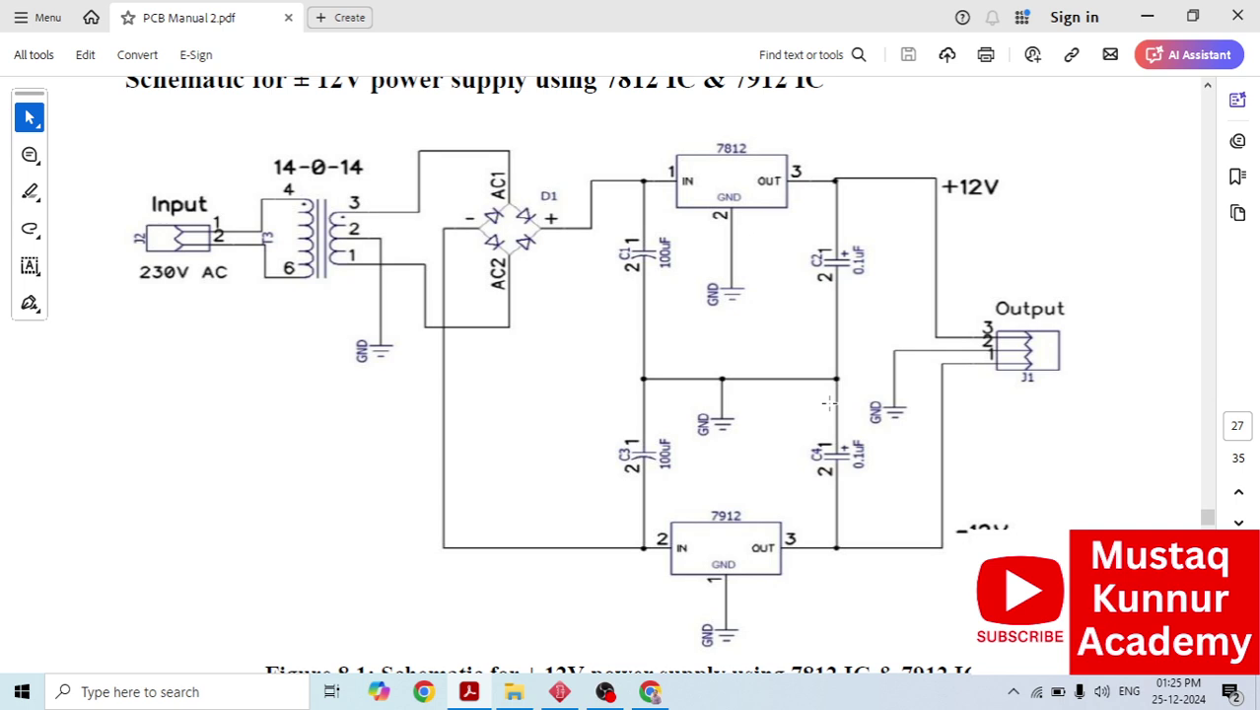
Switch to DipTrace Schematics and open the Transformers Pulse THT component library.
mouse_move(568, 694)
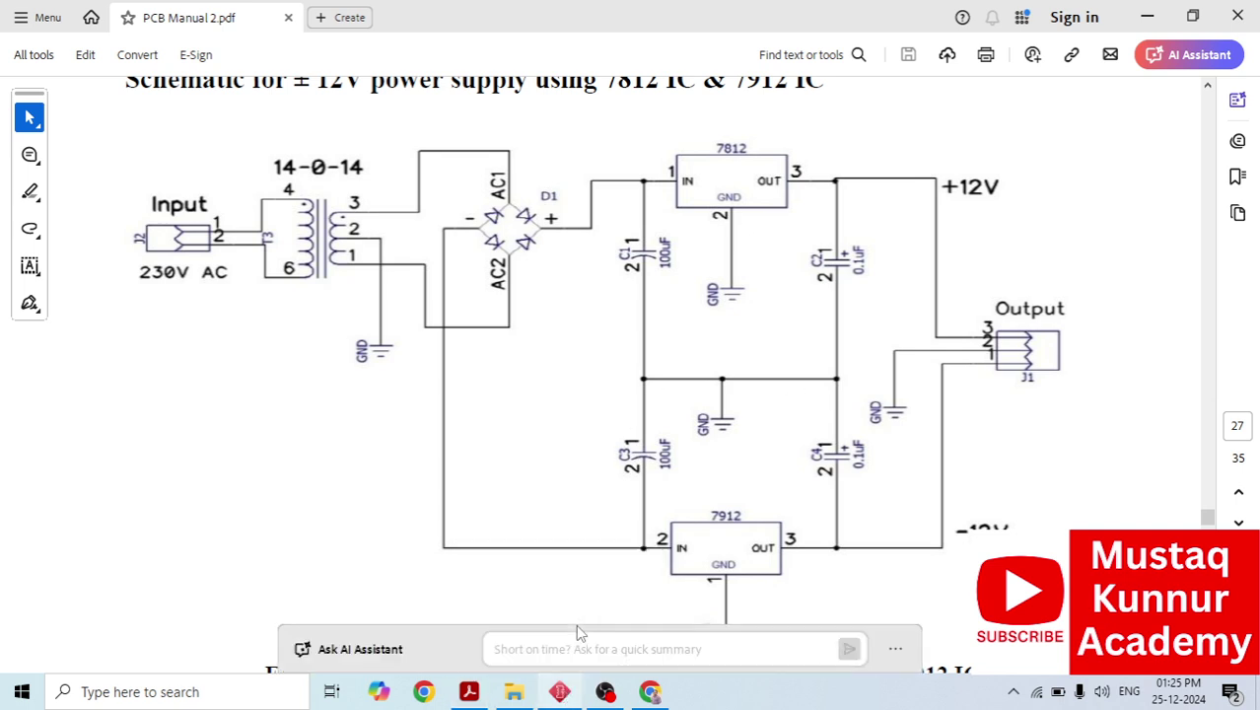
left_click(581, 634)
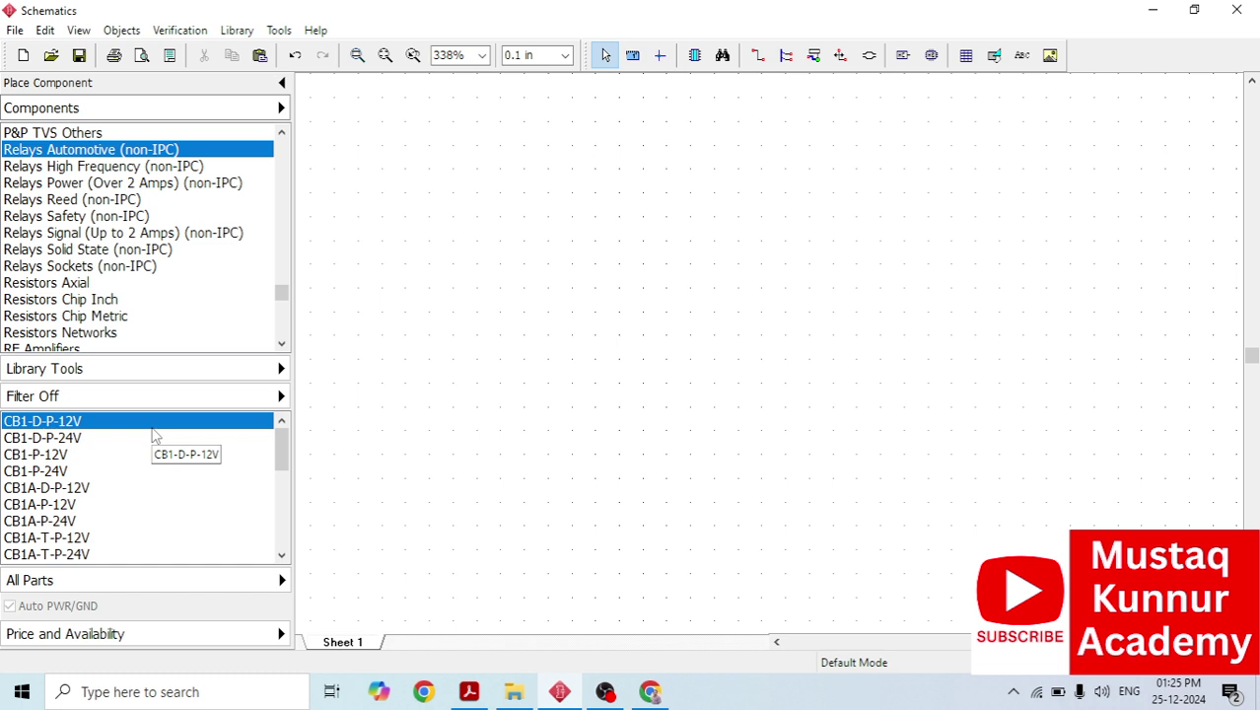
scroll(102, 259, "up", 5)
scroll(103, 259, "up", 5)
left_click(47, 135)
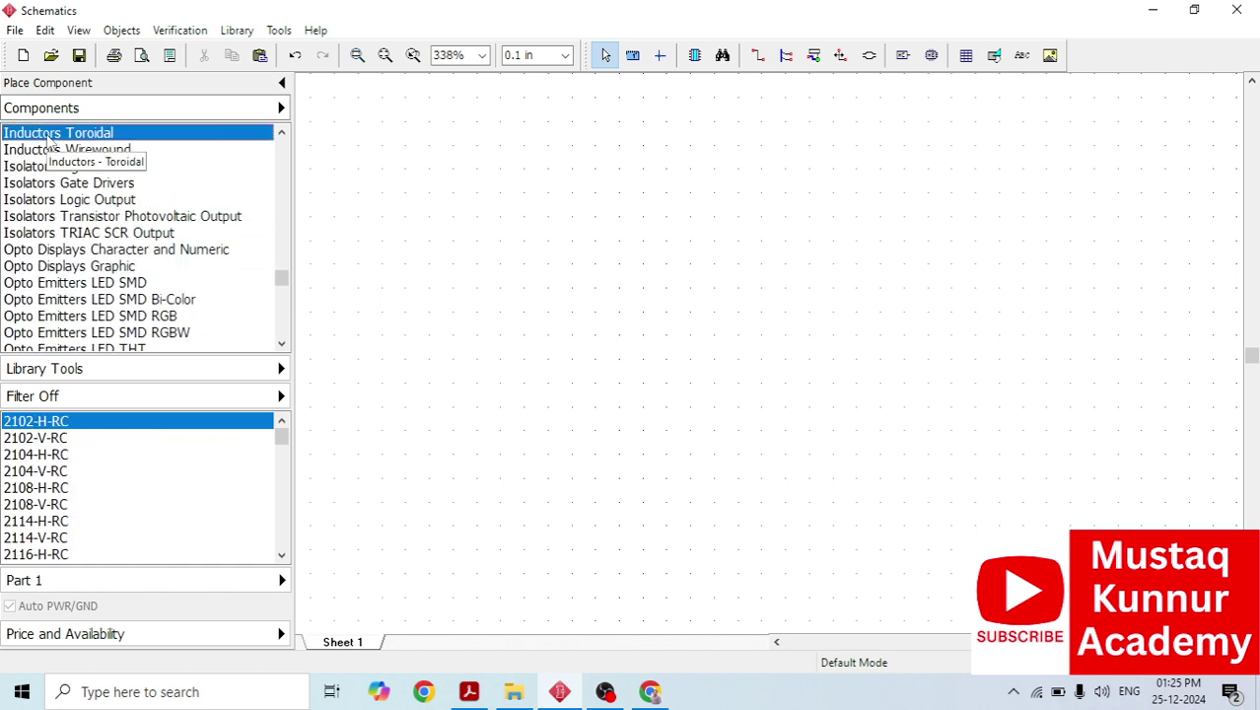
key("t")
scroll(48, 238, "down", 3)
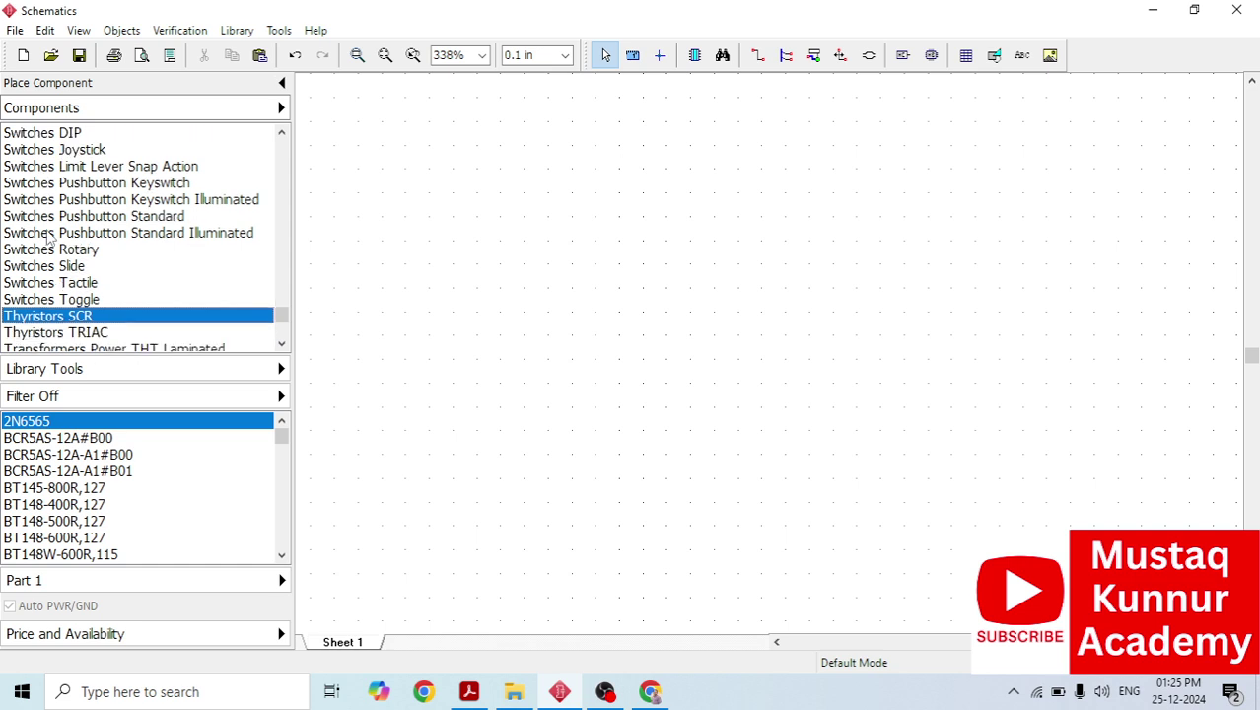
scroll(49, 238, "down", 3)
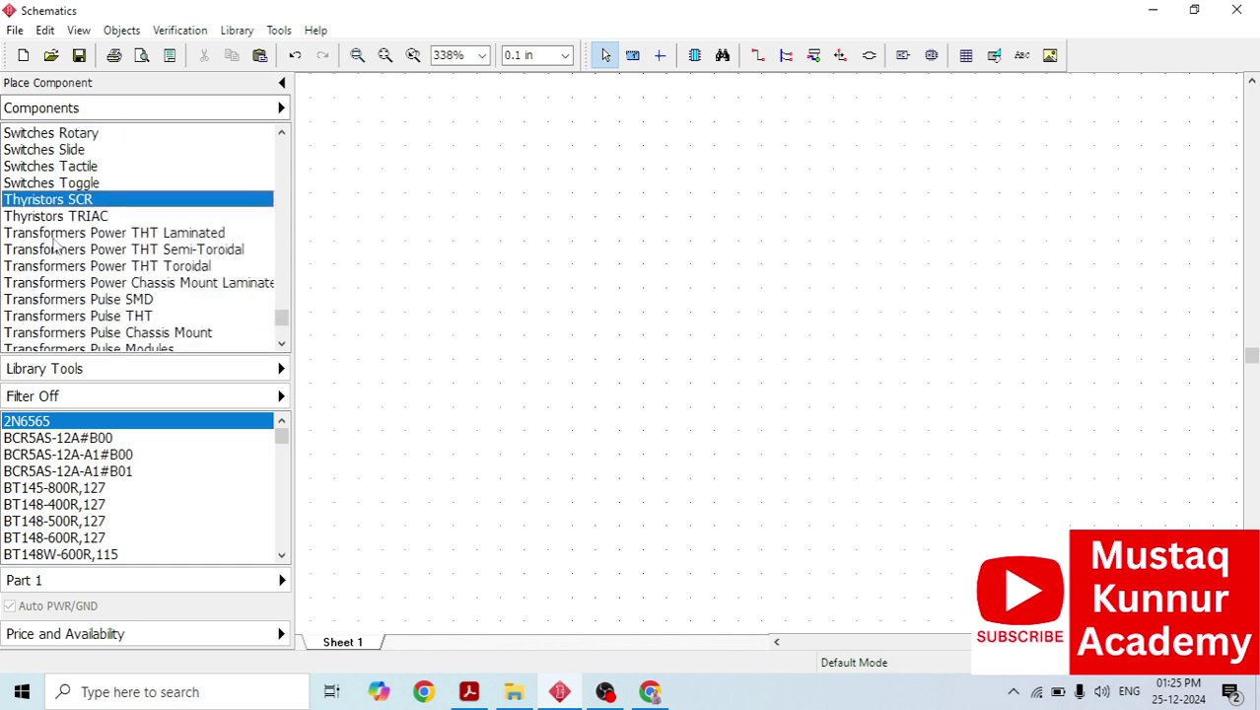
scroll(84, 284, "down", 1)
left_click(97, 302)
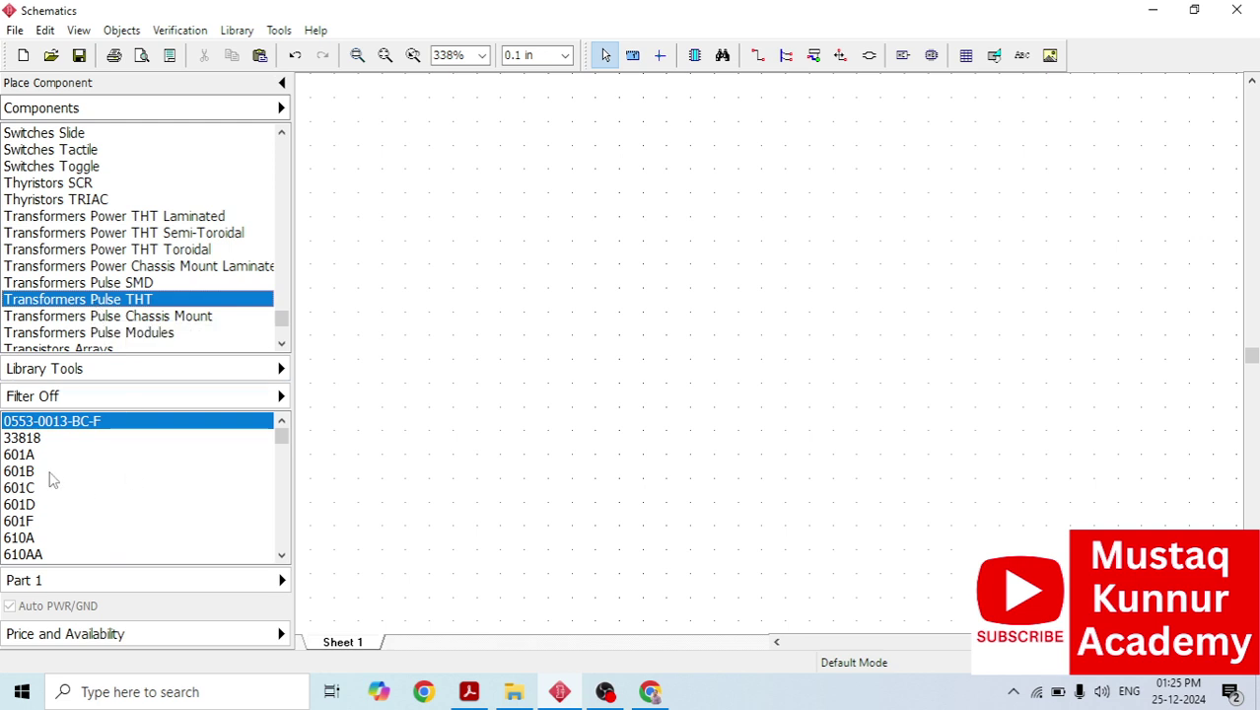
Find the centre-tapped transformer PE-65770NL among the pulse THT transformers and place one on the empty schematic sheet.
left_click(36, 455)
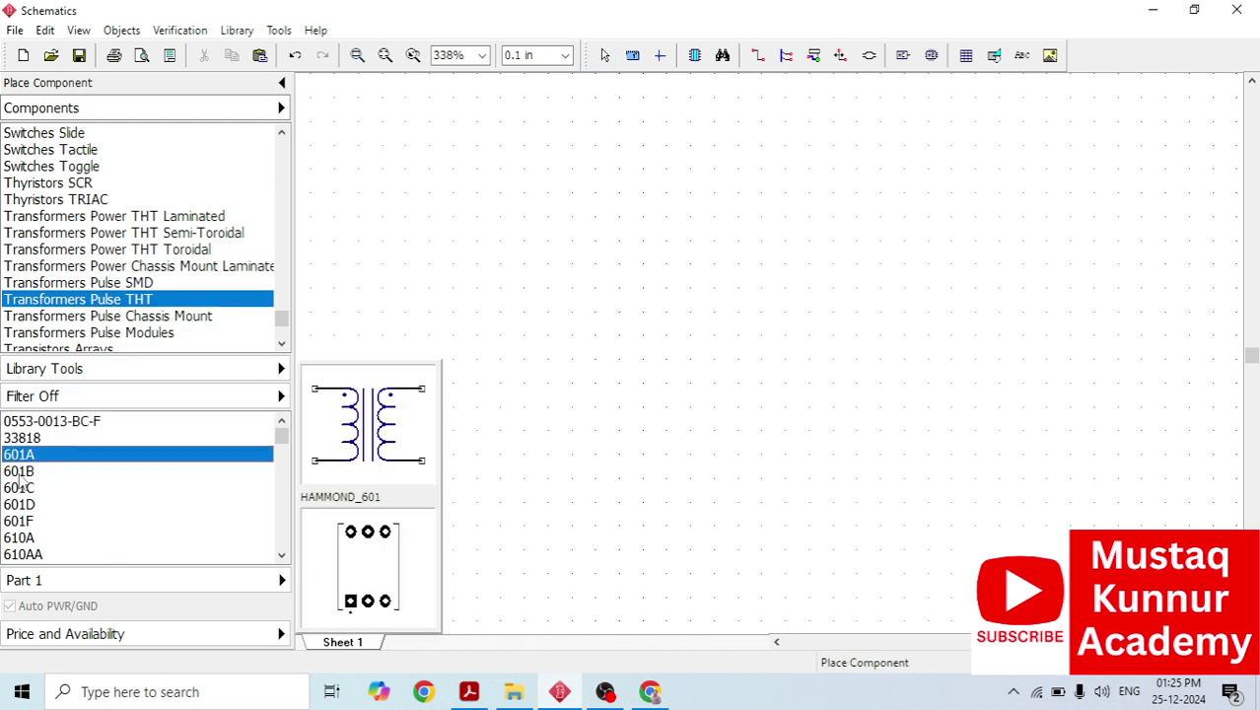
key("Down")
key("Down")
key("Down")
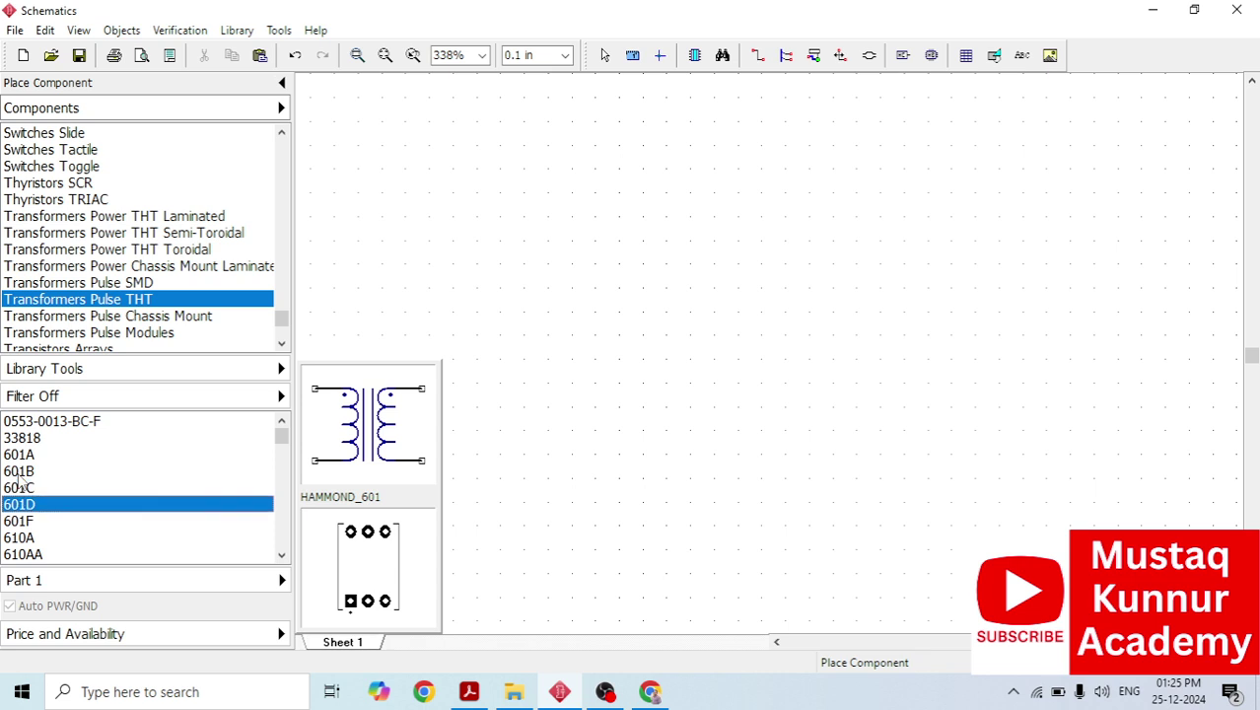
key("Down")
key("Down")
key("Down")
key("Down")
key("Down")
key("Down")
key("Down")
key("Down")
key("Down")
key("Down")
key("Down")
key("Down")
key("Down")
key("Down")
key("Down")
key("Down")
key("Down")
key("Down")
key("Down")
key("Down")
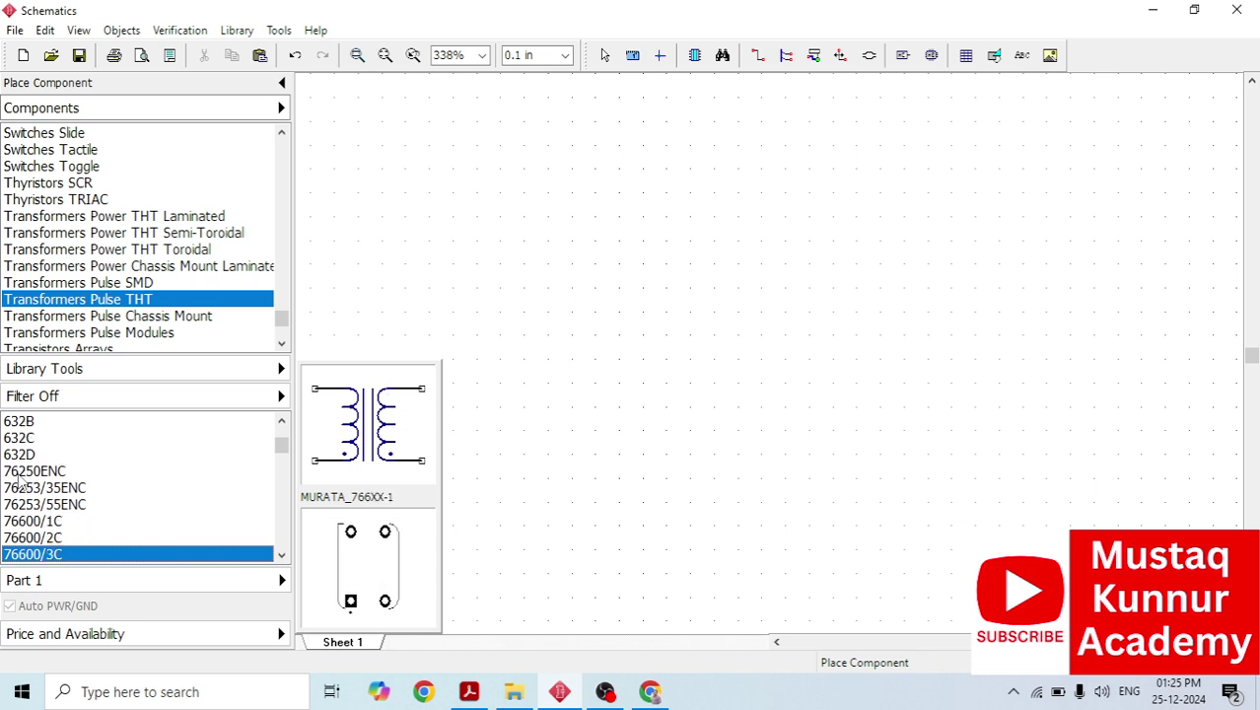
key("Down")
key("Down")
key("Down")
key("Down")
key("Down")
key("Down")
key("Down")
key("Down")
key("Down")
key("Down")
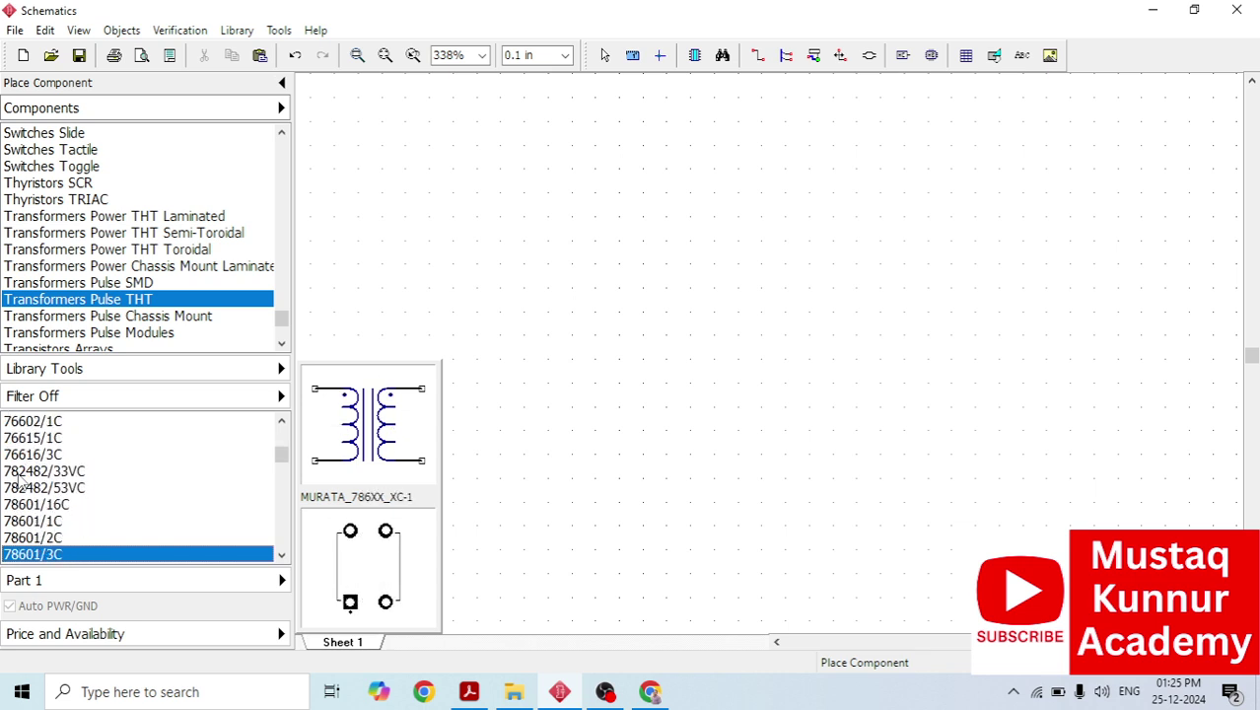
key("Down")
key("Down")
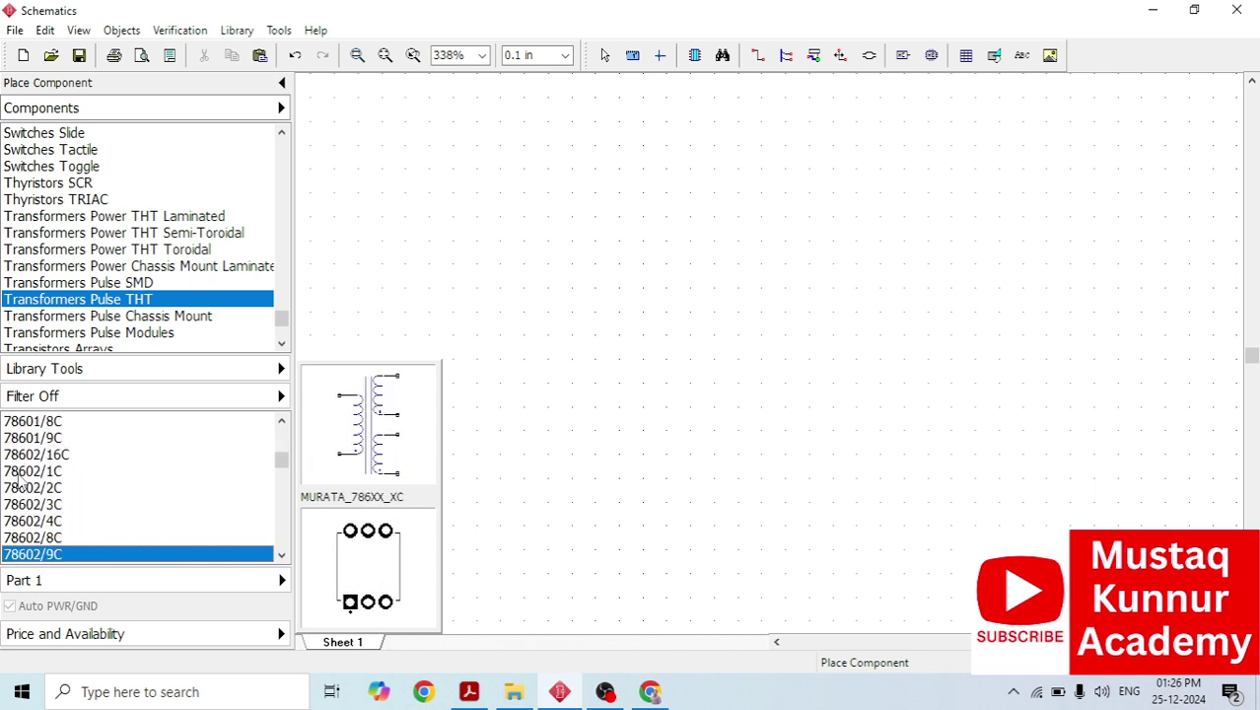
key("Down")
key("Down")
key("Down")
key("Down")
key("Down")
key("Down")
key("Down")
key("Down")
key("Down")
key("Down")
key("Down")
key("Down")
key("Down")
key("Down")
key("Down")
key("Down")
key("Down")
key("Down")
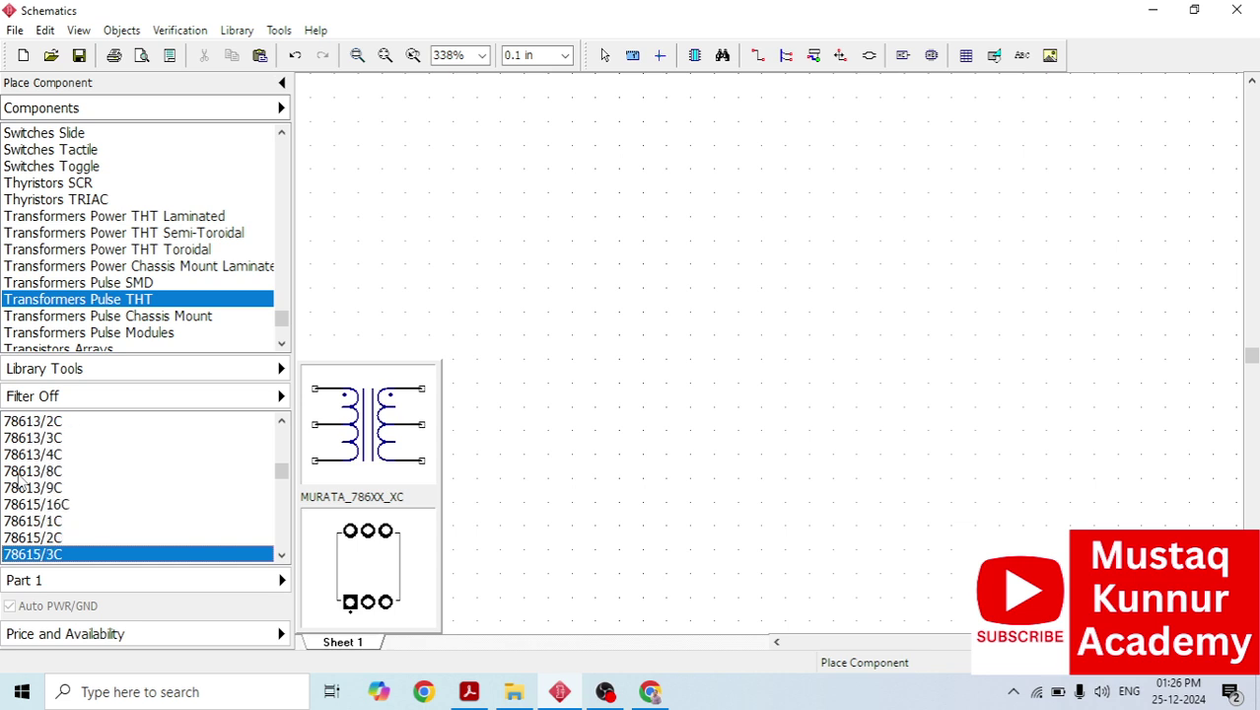
key("Down")
key("Down")
key("Down")
key("Down")
key("Down")
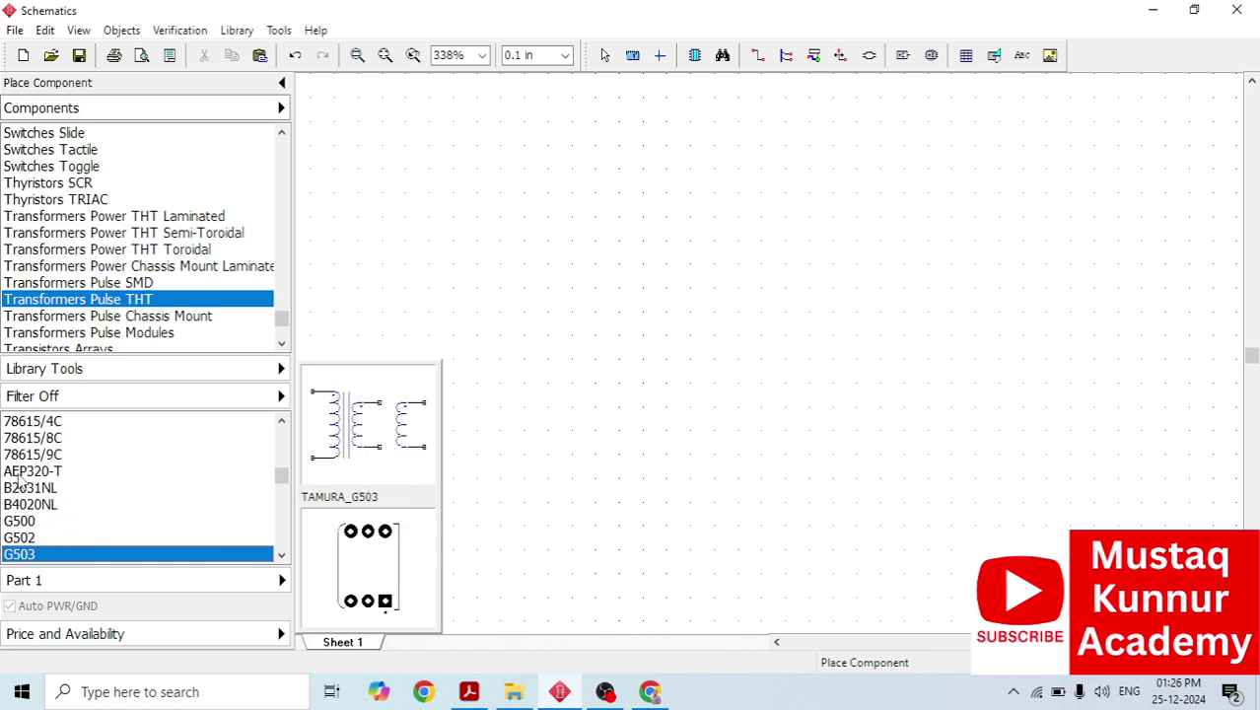
key("Down")
key("Down")
key("Down")
key("Down")
key("Down")
key("Down")
key("Down")
key("Down")
key("Down")
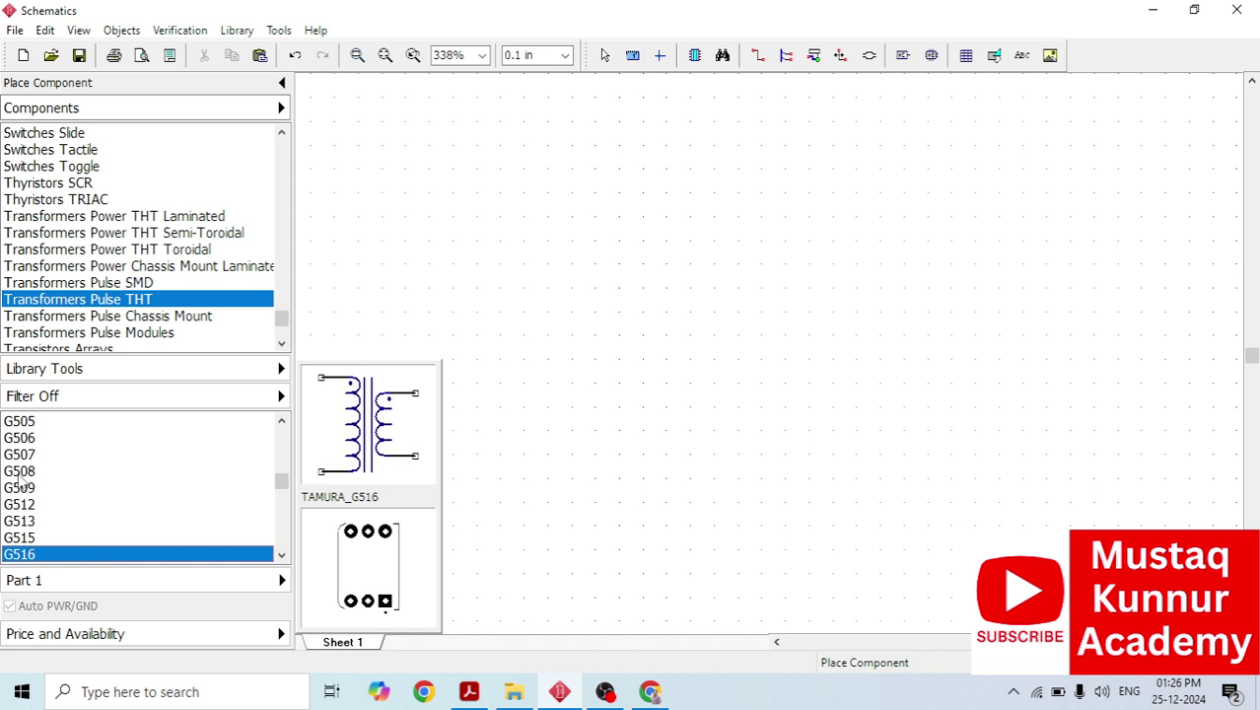
key("Down")
key("Down")
key("Down")
key("Down")
key("Down")
key("Down")
key("Down")
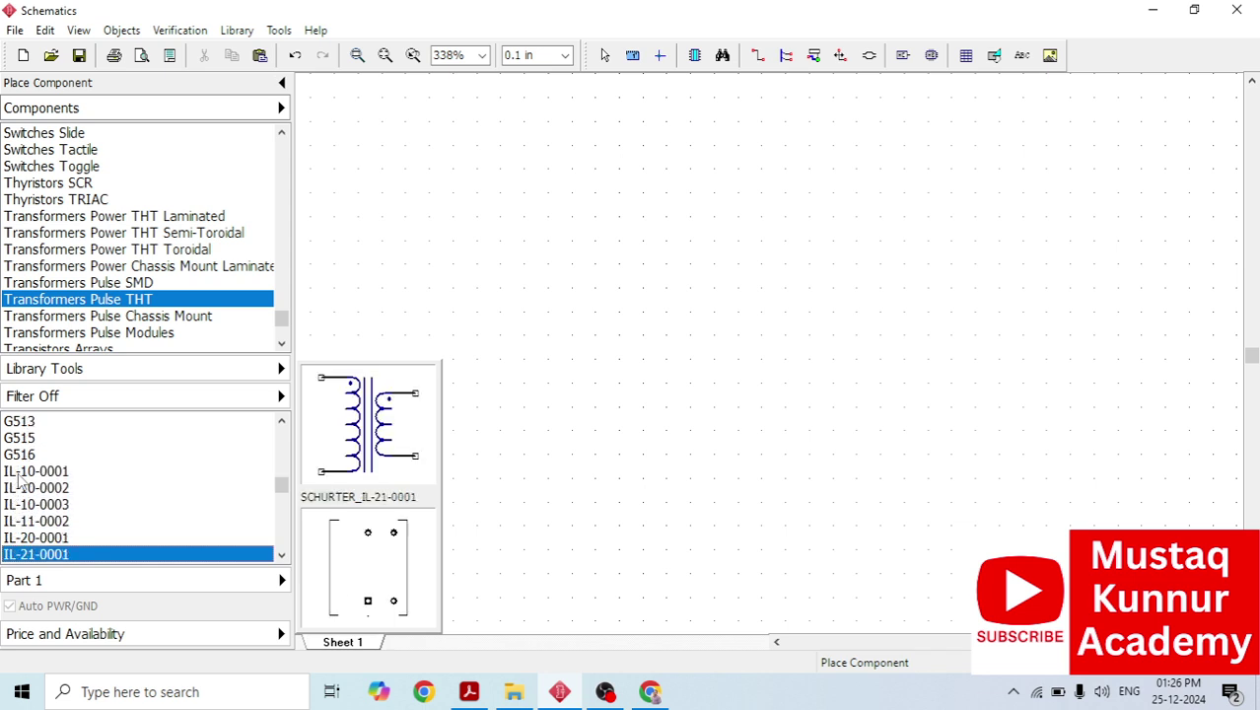
key("Down")
key("Down")
key("Down")
key("Down")
key("Down")
key("Down")
key("Down")
key("Down")
key("Down")
key("Down")
key("Down")
key("Down")
key("Down")
key("Down")
key("Down")
key("Down")
key("Down")
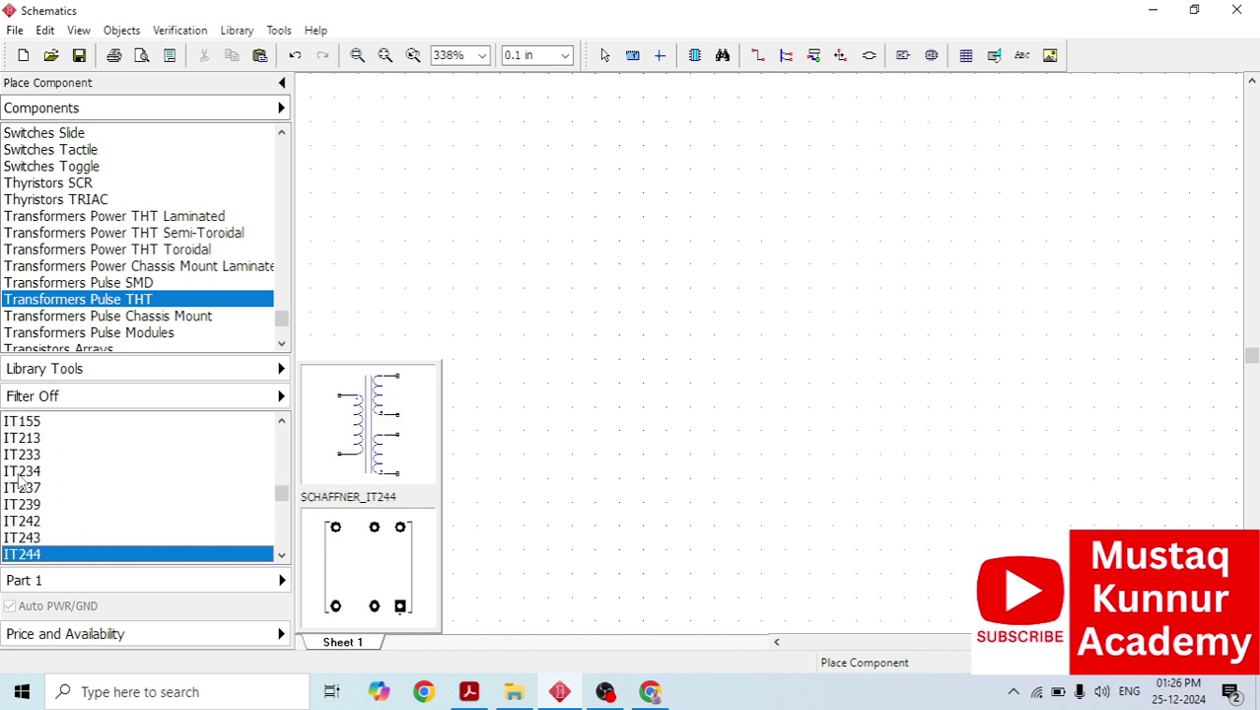
key("Down")
key("Down")
key("Down")
key("Down")
key("Down")
key("Down")
key("Down")
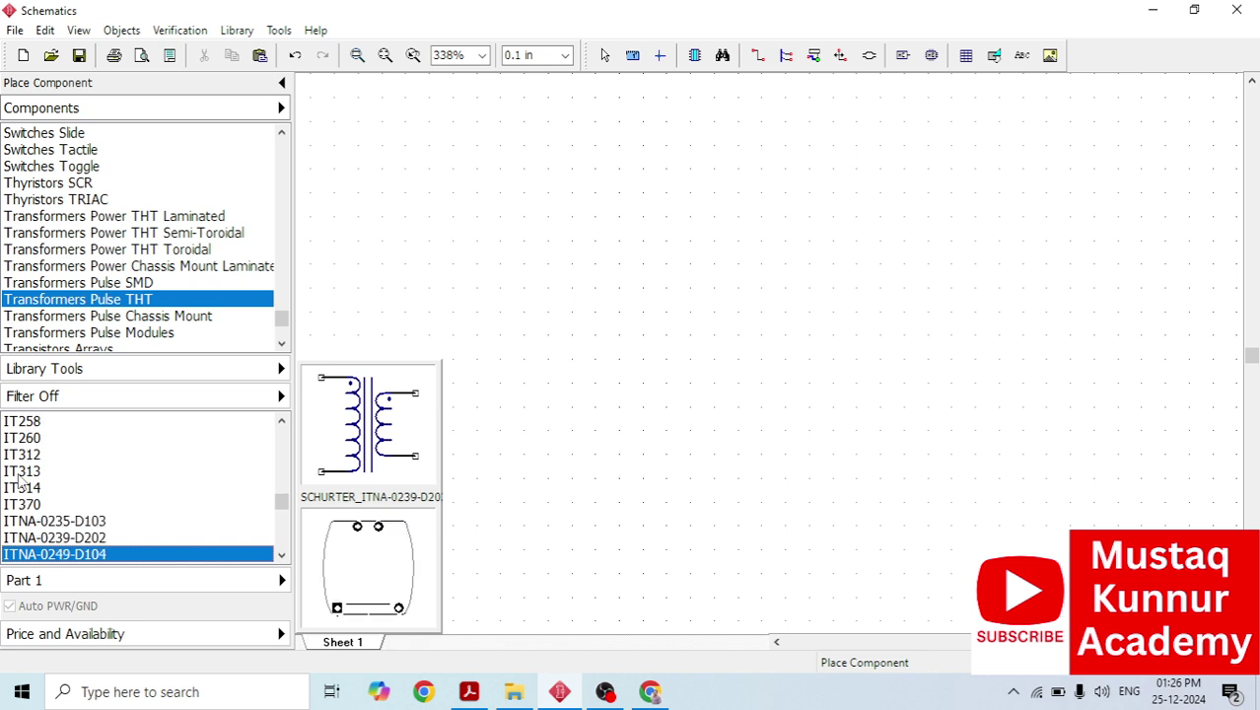
key("Down")
key("Down")
key("Down")
key("Down")
key("Down")
key("Down")
key("Down")
key("Down")
key("Down")
key("Down")
key("Down")
key("Down")
key("Down")
key("Down")
key("Down")
key("Down")
key("Down")
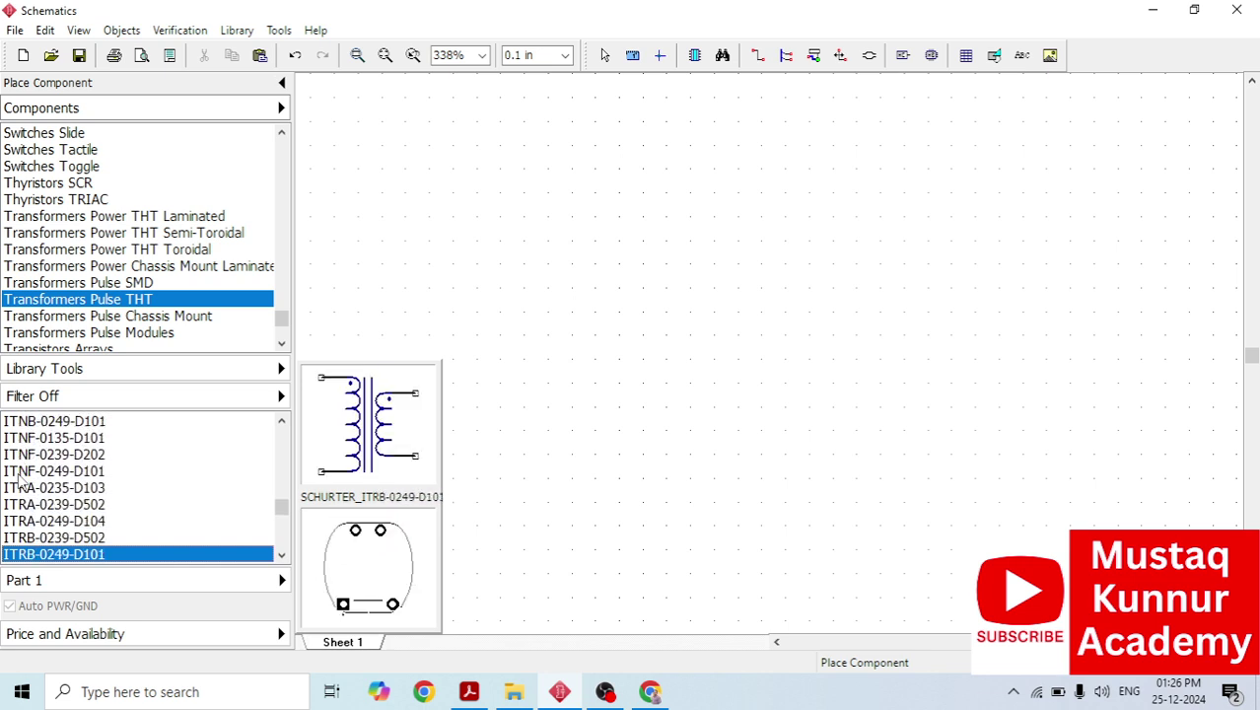
key("Down")
key("Down")
key("Down")
key("Down")
key("Down")
key("Down")
key("Down")
key("Down")
key("Down")
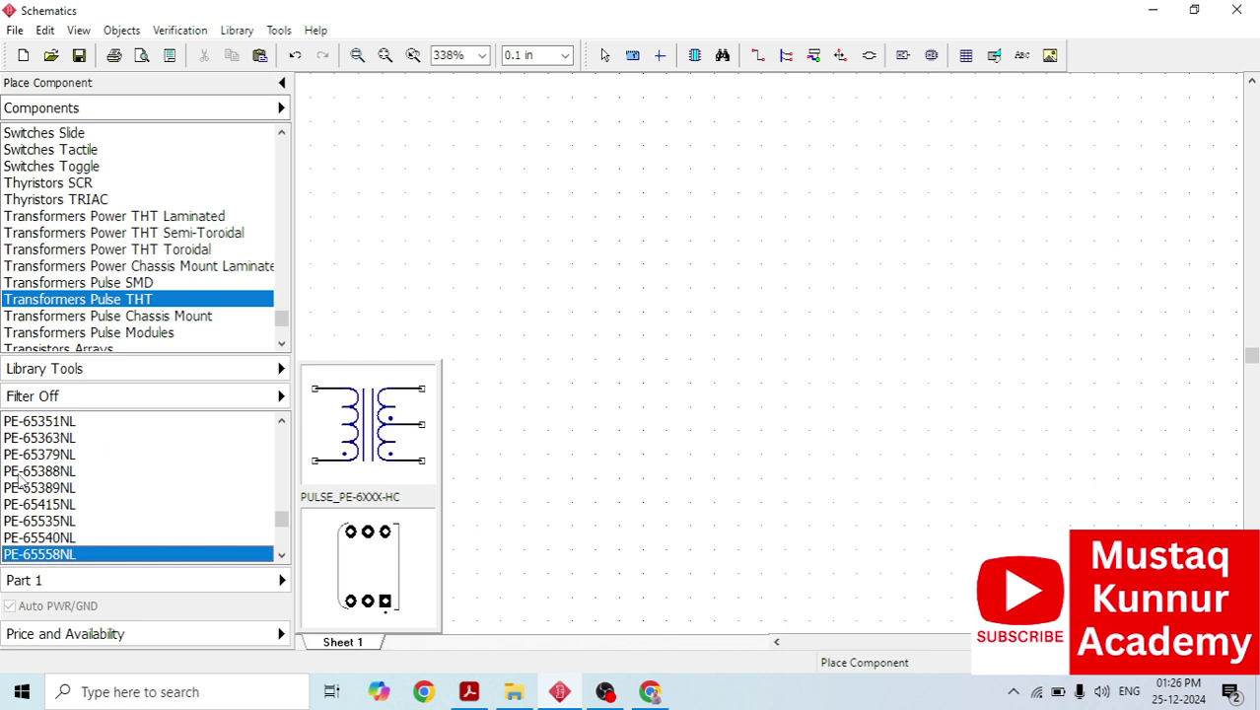
key("Down")
key("Down")
key("Down")
key("Down")
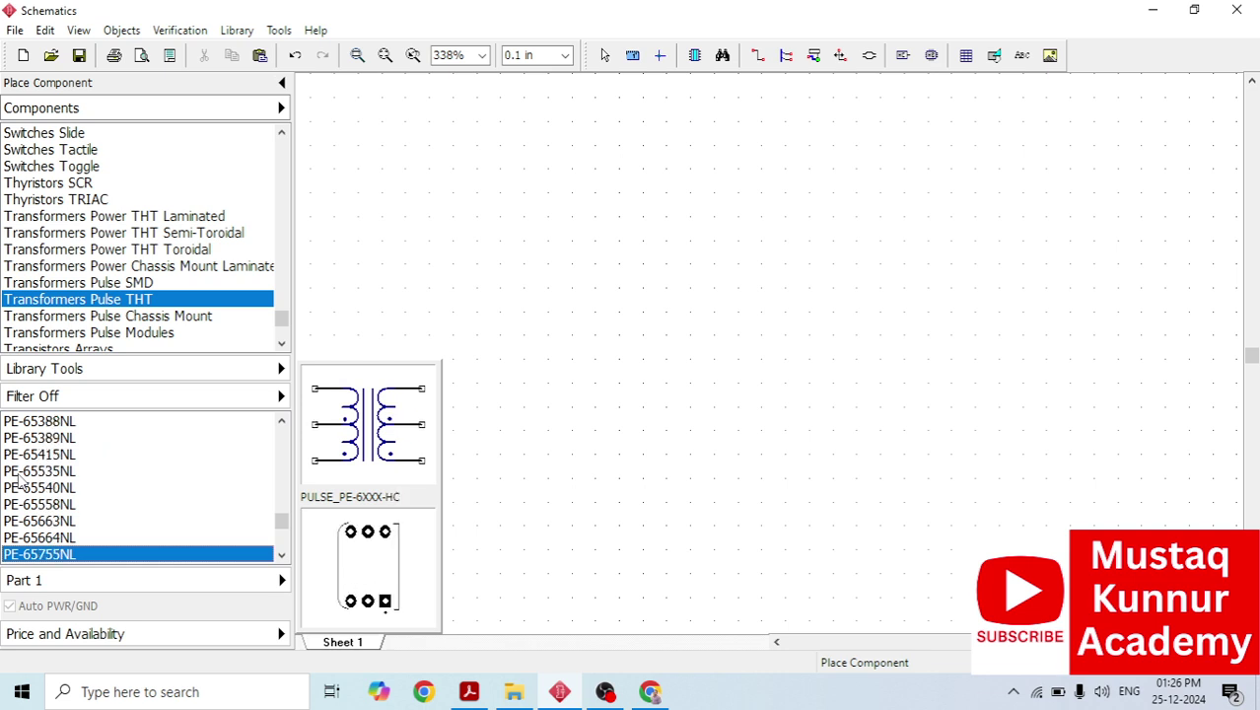
key("Down")
key("Down")
key("Down")
key("Down")
key("Down")
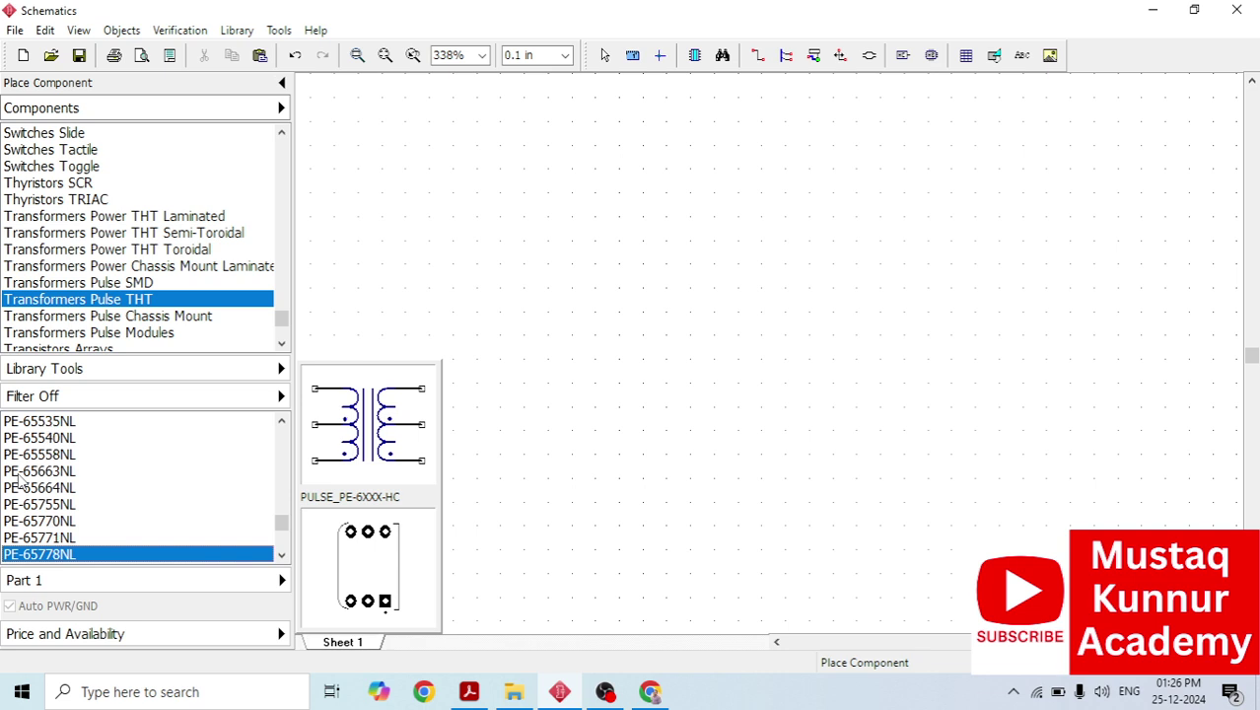
key("Up")
key("Up")
key("Up")
key("Up")
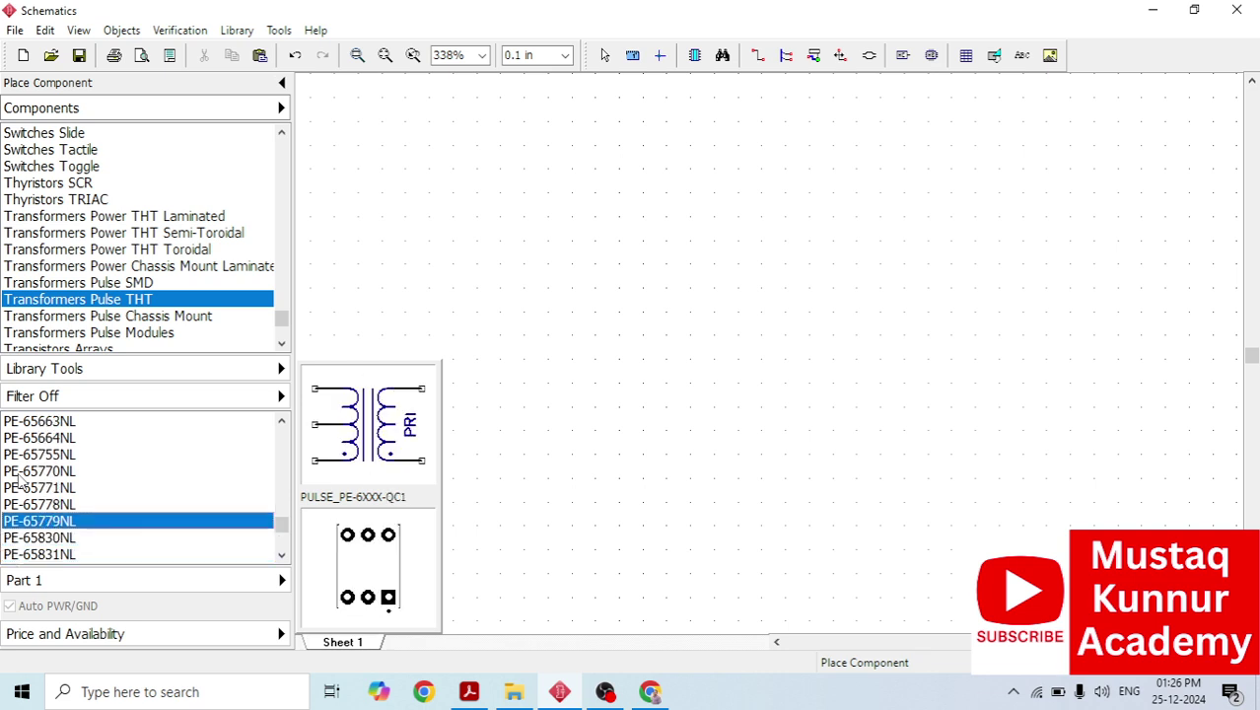
key("Up")
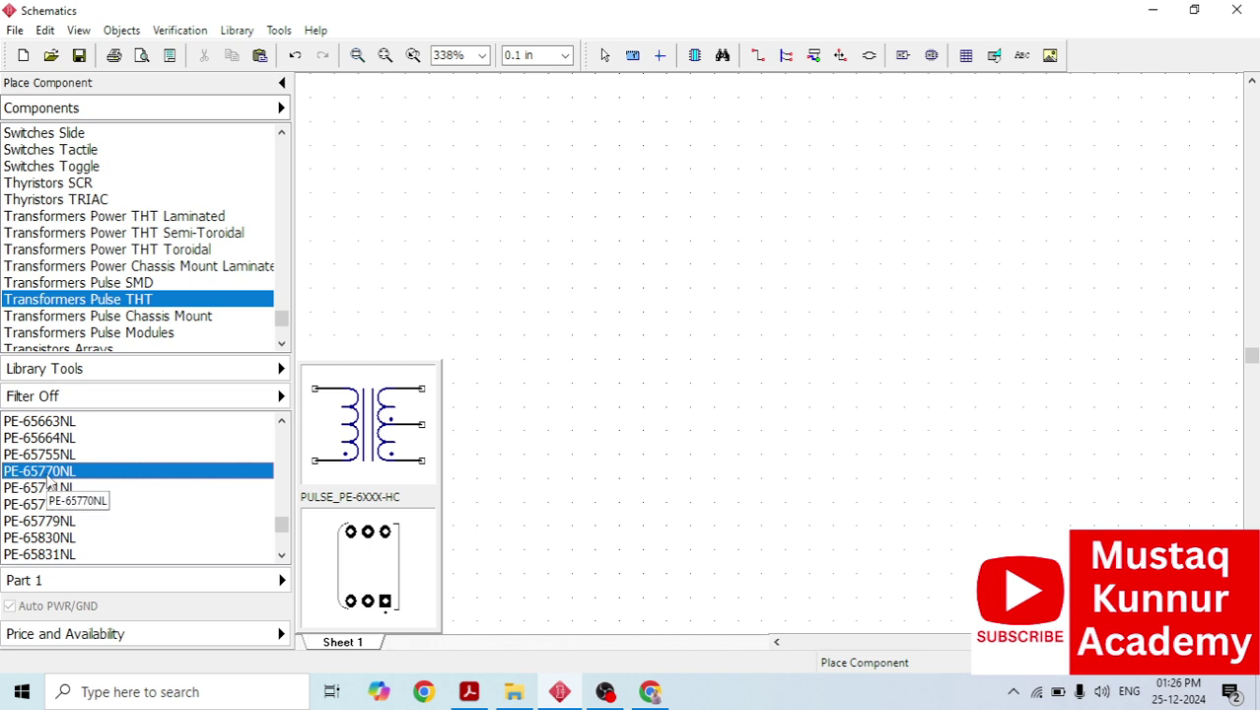
left_click(464, 302)
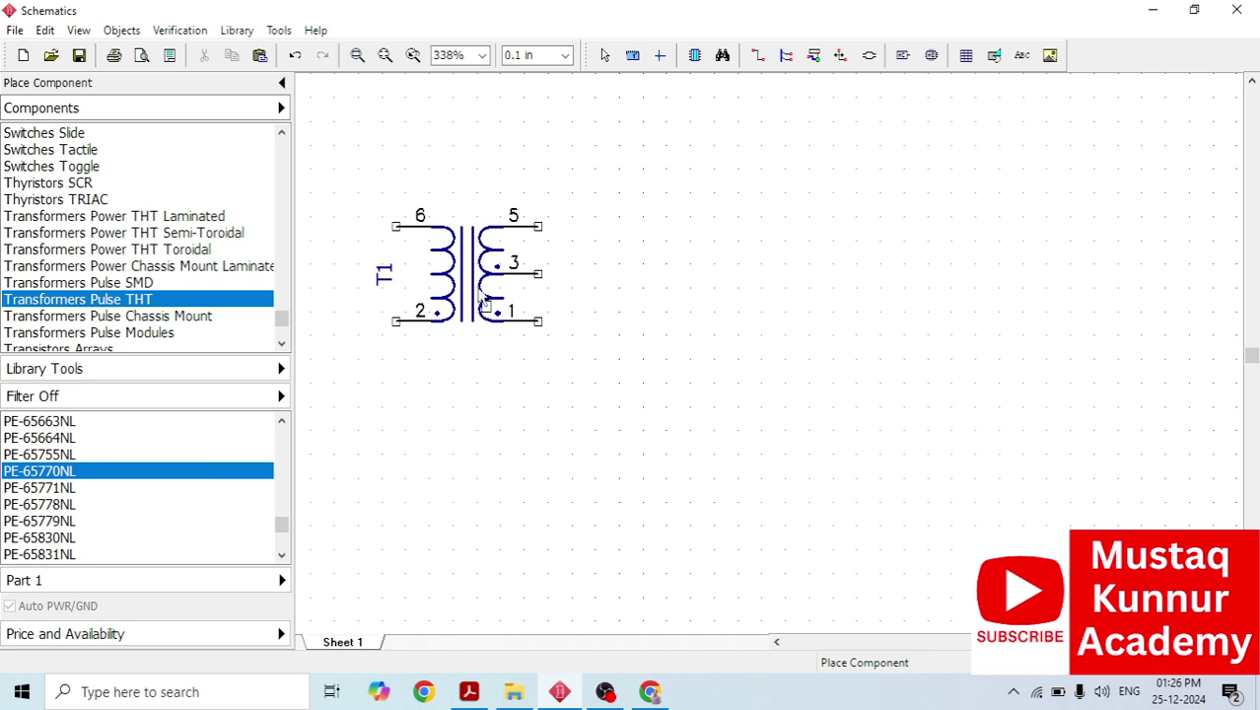
scroll(483, 301, "up", 1)
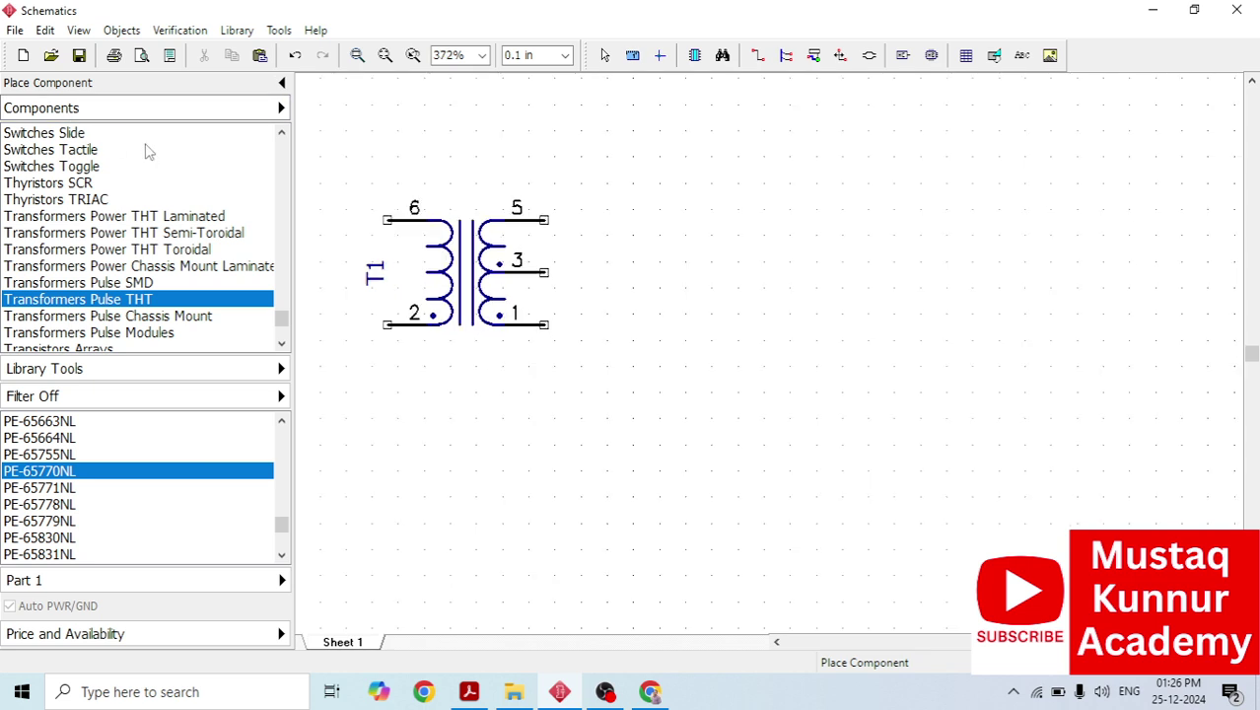
Place the DBL201G bridge rectifier from the Diodes Bridge Rectifiers library beside the transformer, aligning its horizontal pins with the transformer's centre tap.
scroll(148, 153, "up", 8)
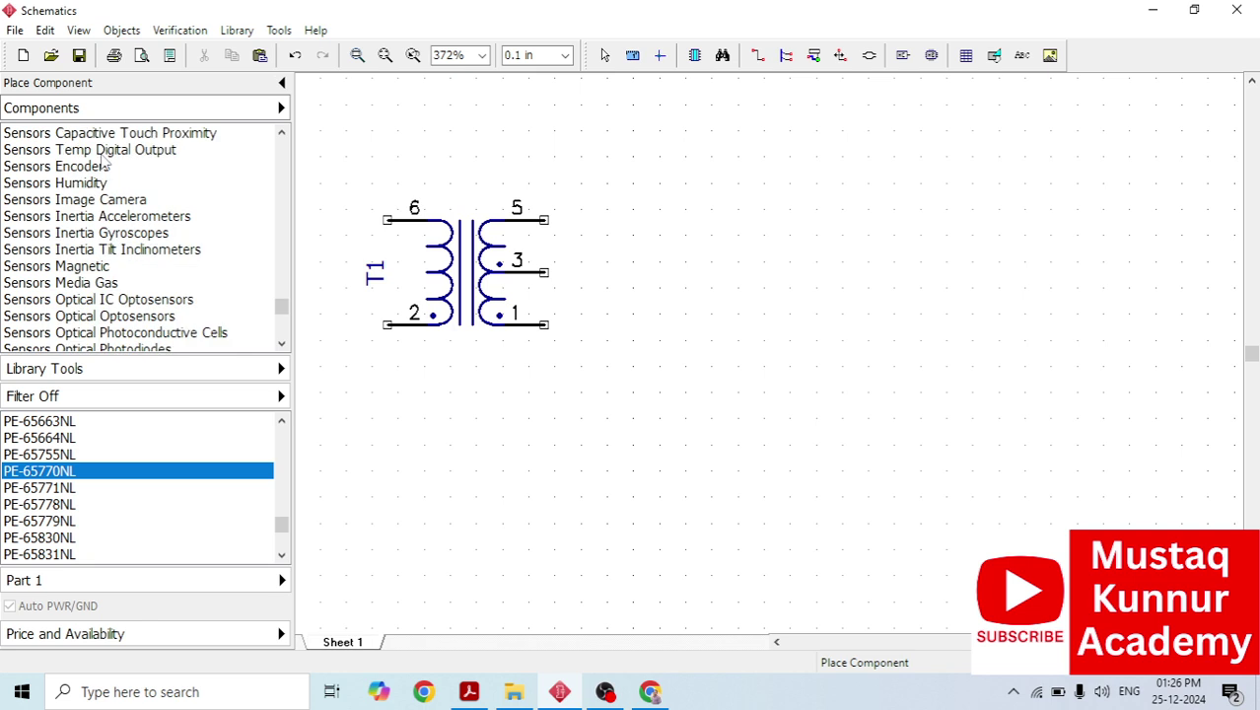
left_click(100, 139)
scroll(101, 139, "up", 10)
left_click(101, 139)
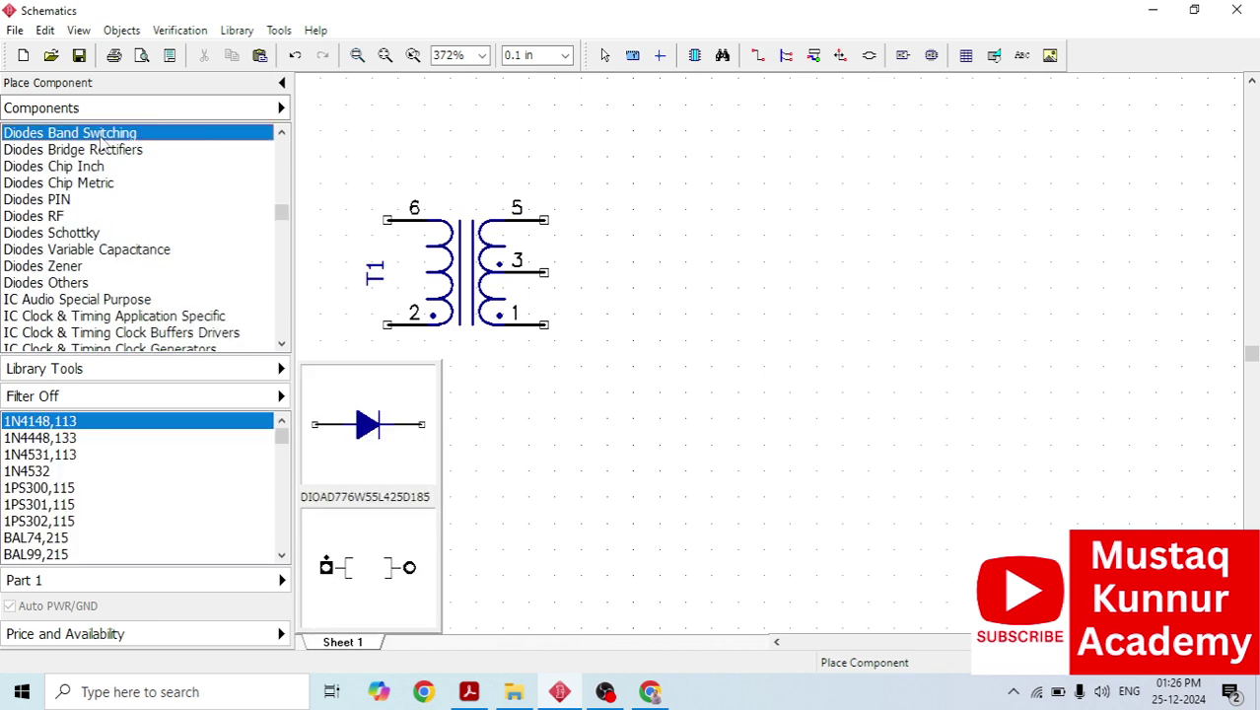
left_click(104, 150)
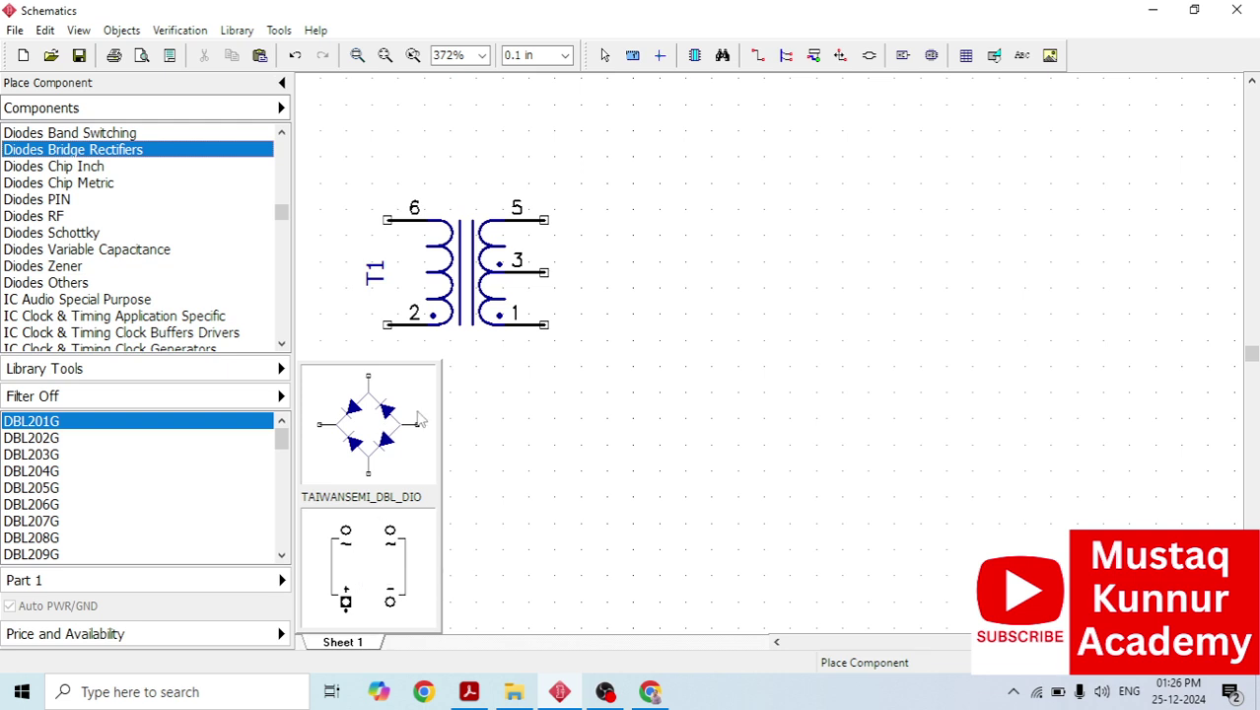
left_click(689, 260)
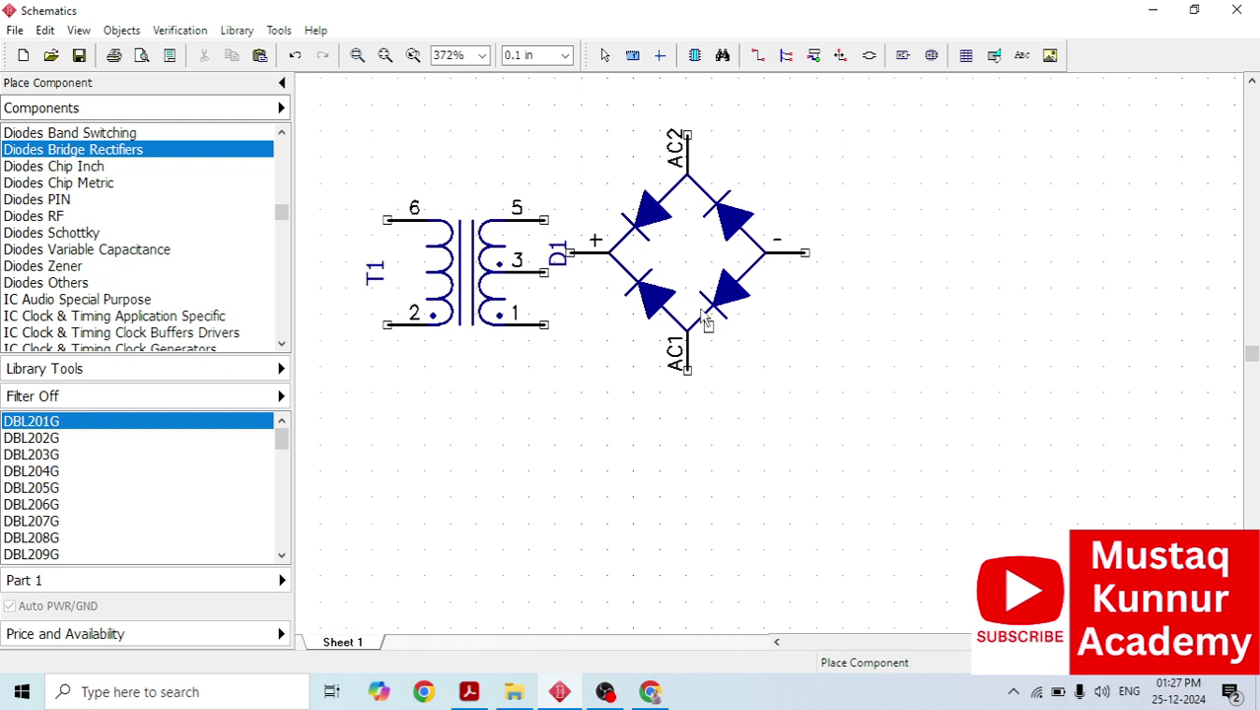
right_click(868, 361)
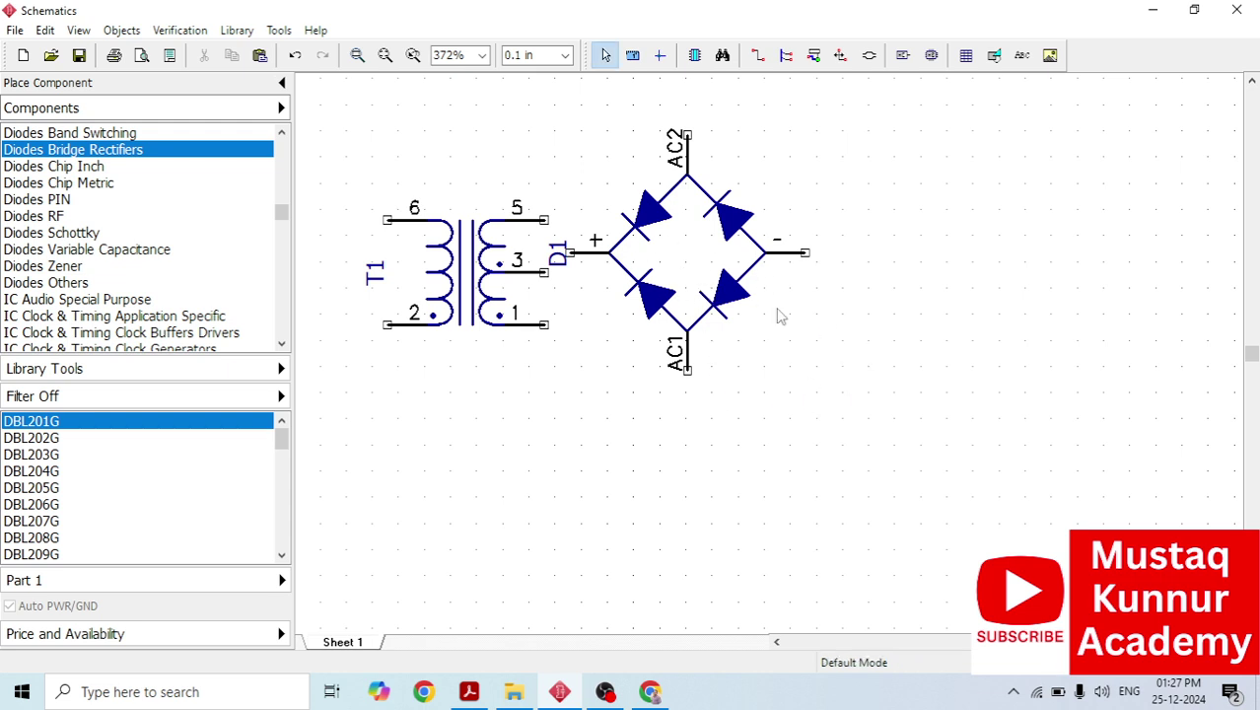
left_click_drag(697, 274, 721, 290)
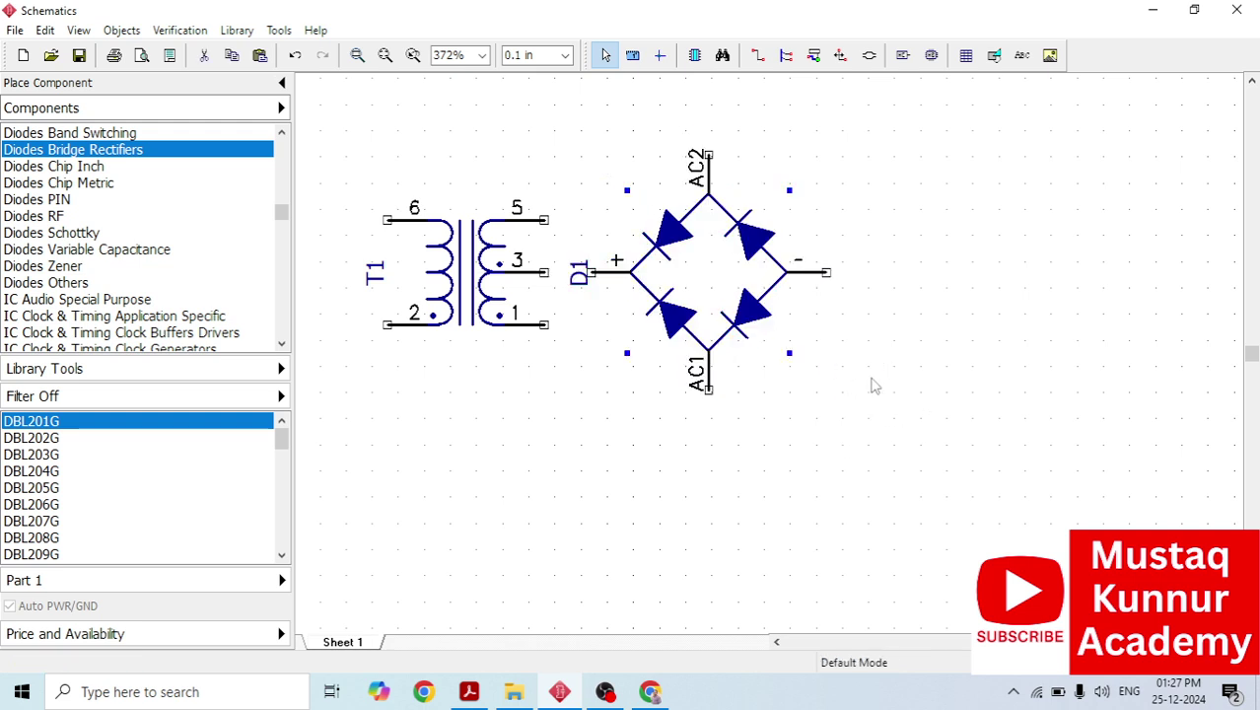
scroll(873, 387, "down", 1)
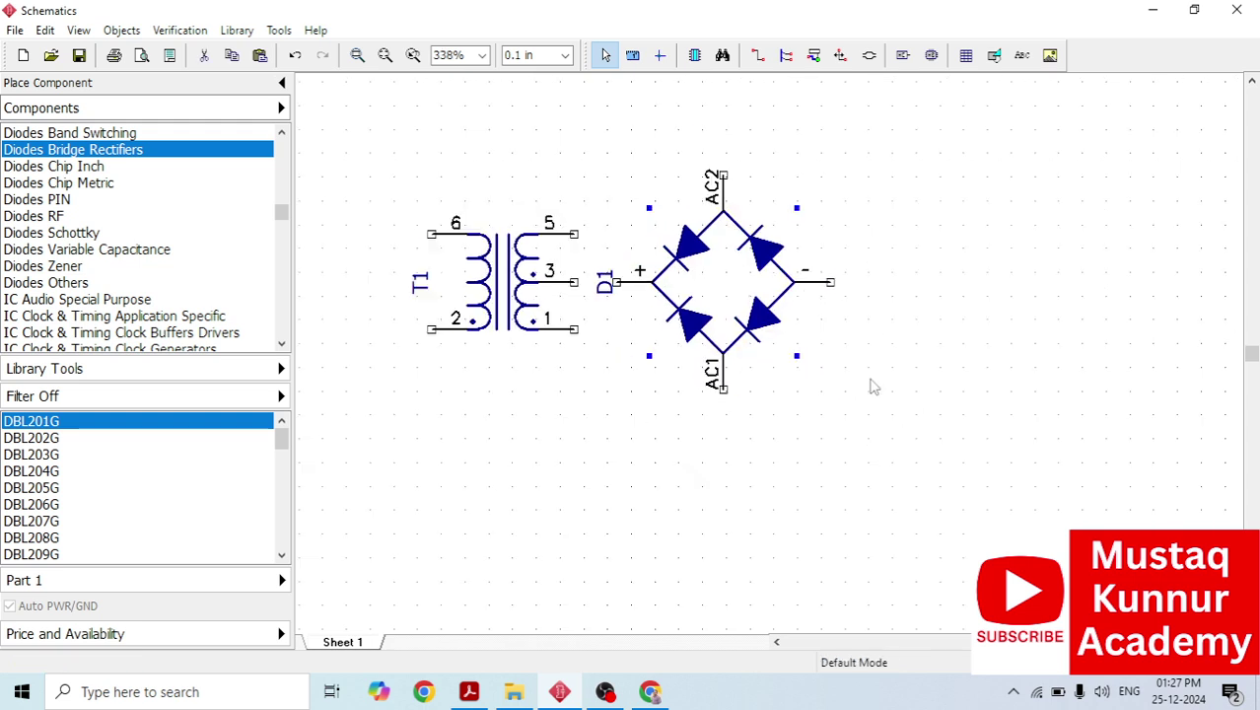
left_click(69, 397)
left_click(493, 429)
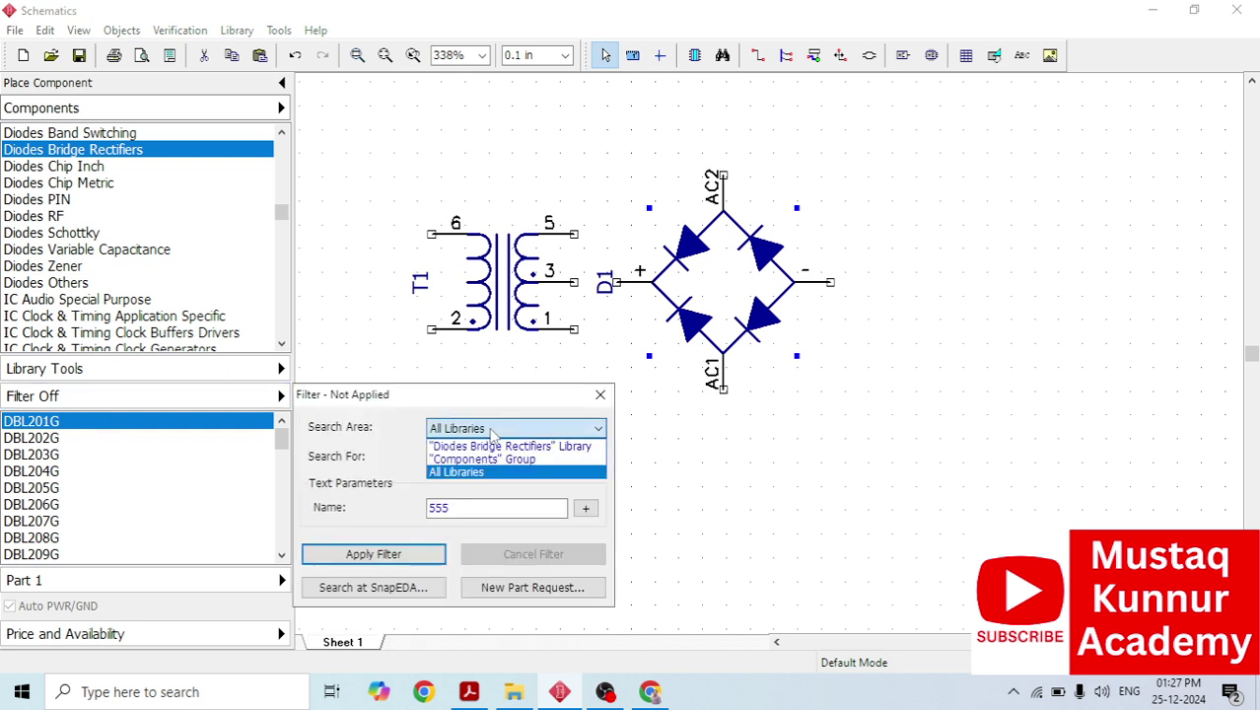
left_click(490, 473)
double_click(476, 507)
left_click(600, 394)
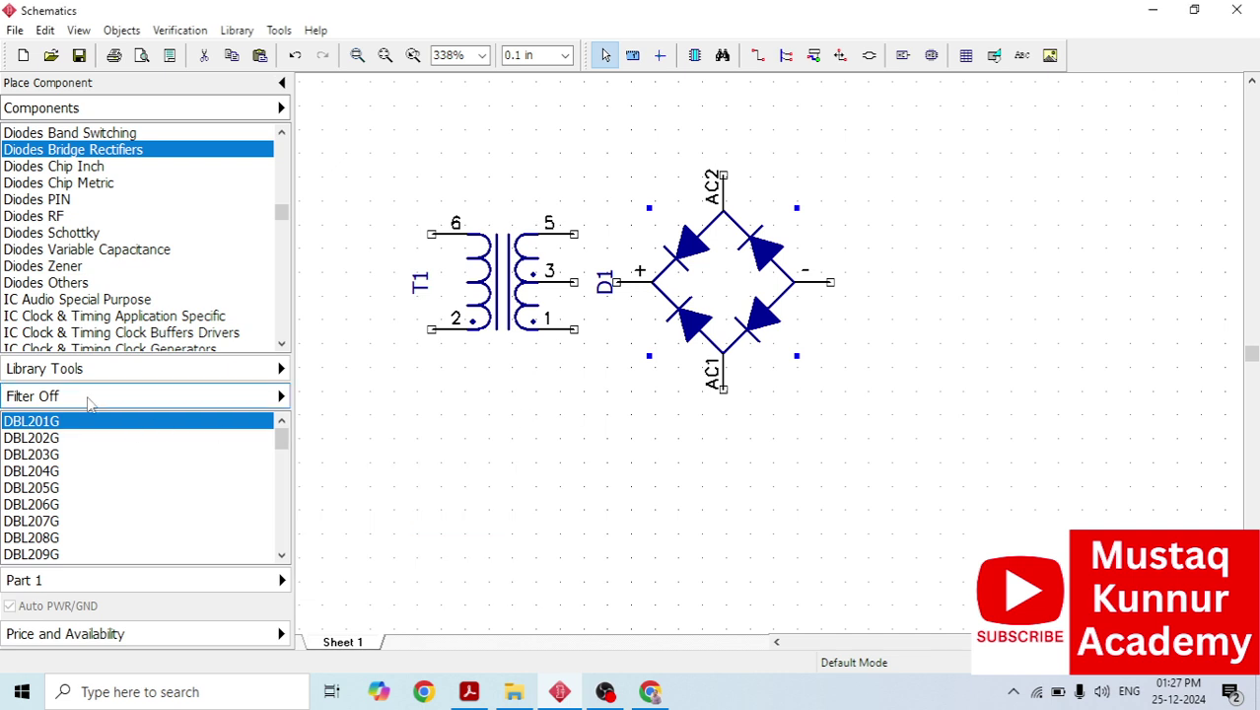
Filter all component libraries for parts with 7805 in their name.
left_click(88, 398)
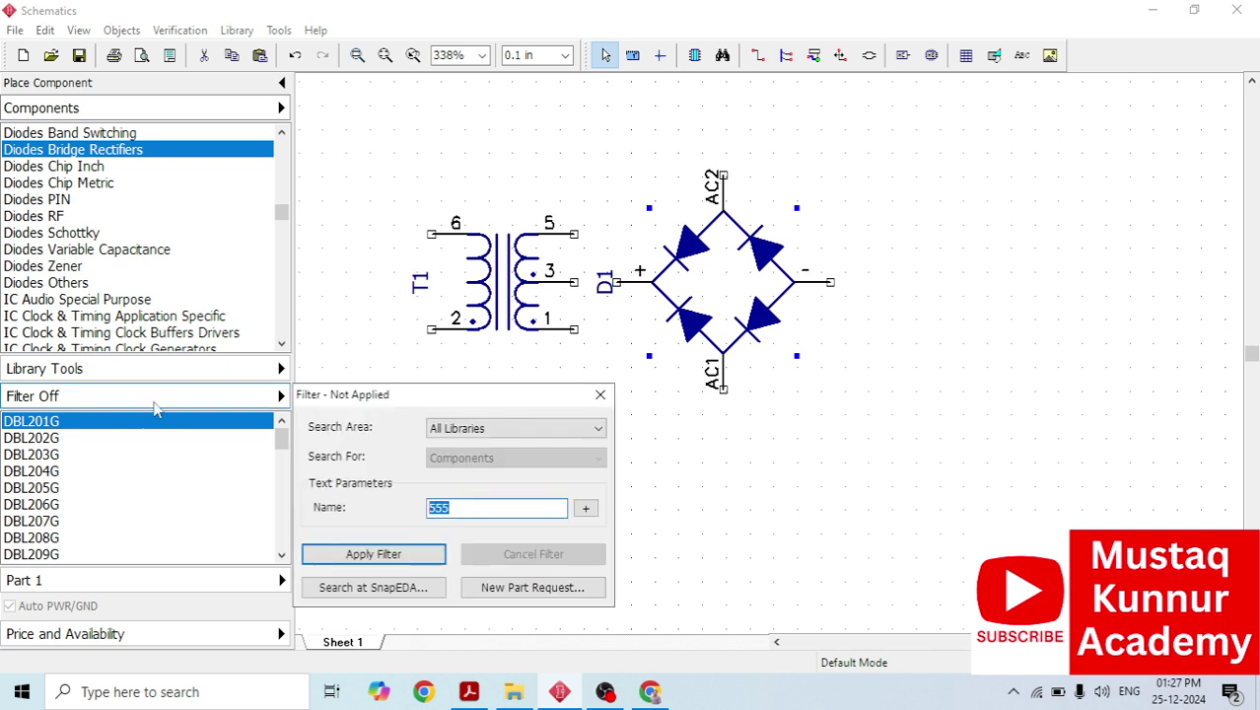
left_click(473, 430)
left_click(463, 474)
double_click(461, 507)
type("7805")
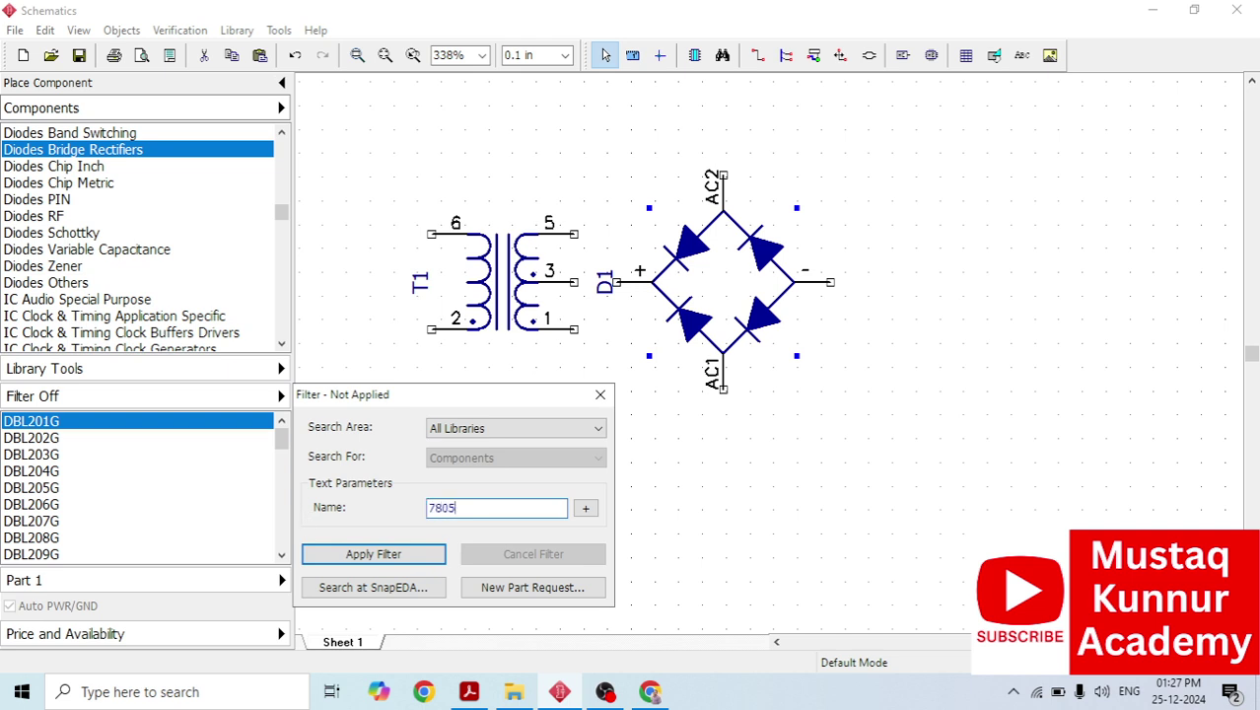
left_click(347, 556)
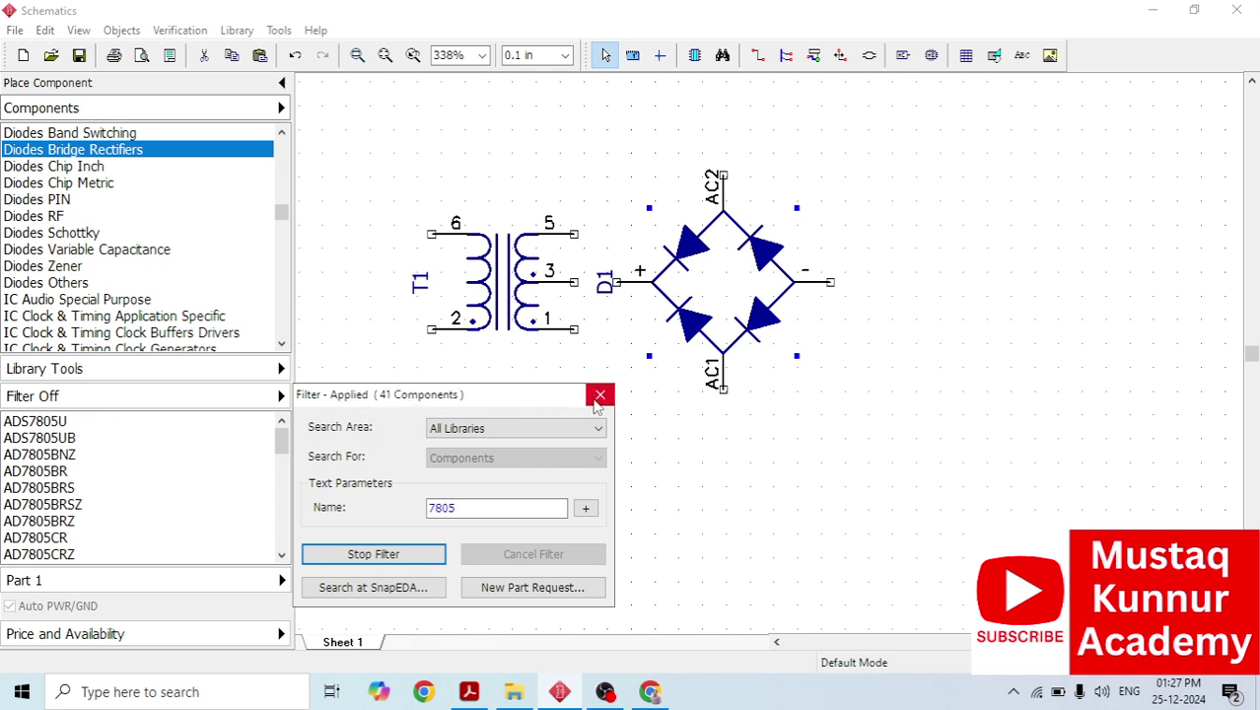
left_click(600, 396)
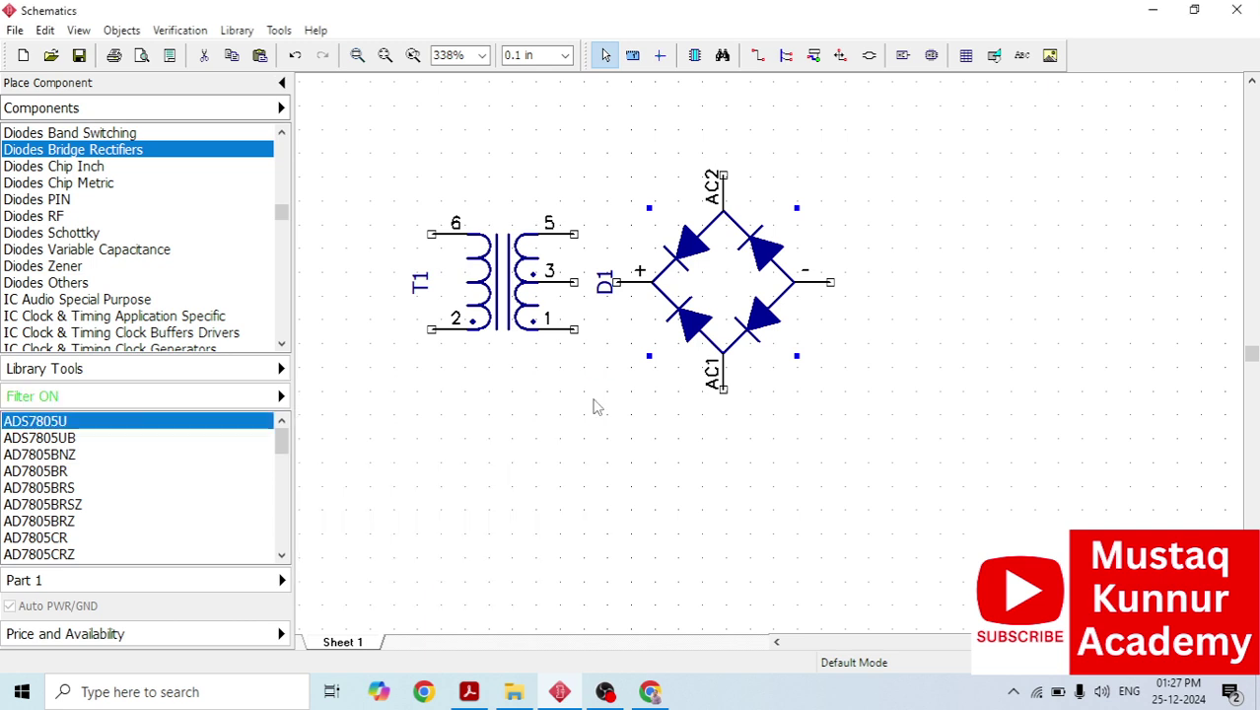
Find the L7805ABP regulator among the filtered parts and place one above and beside the bridge rectifier.
left_click(32, 440)
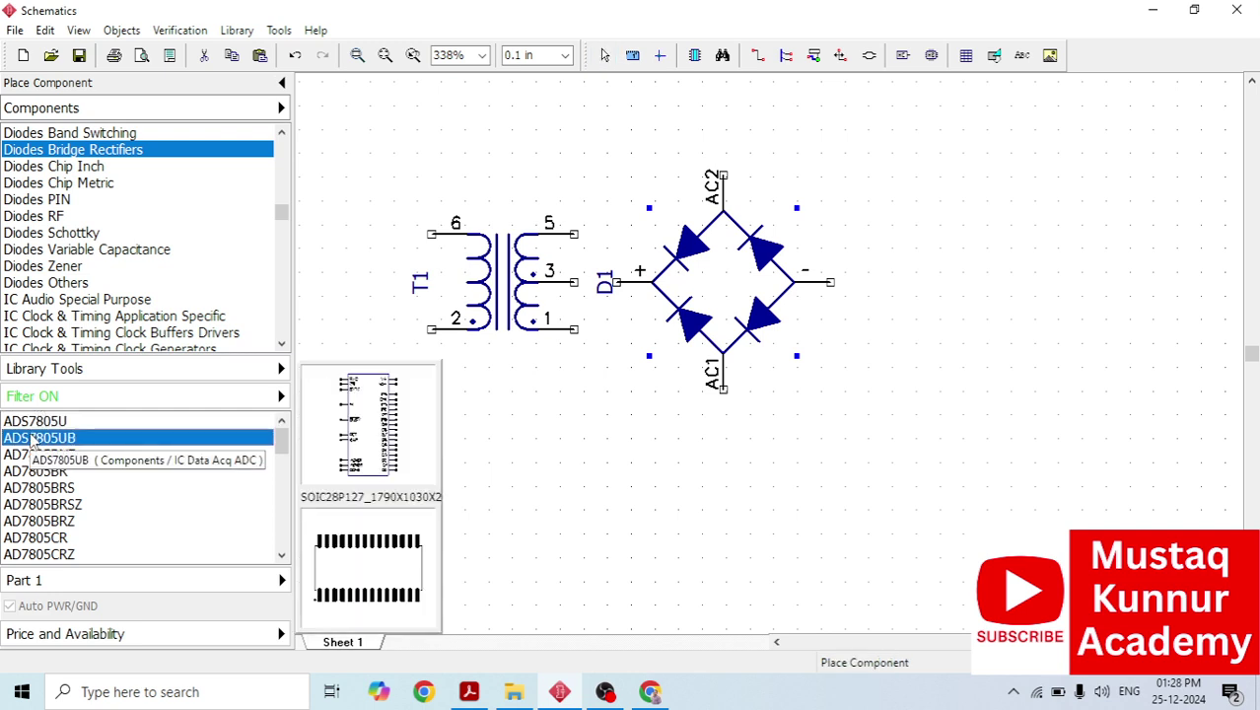
key("Down")
key("Down")
key("Down")
key("Down")
key("Down")
key("Down")
key("Down")
key("Down")
key("Down")
key("Down")
key("Down")
key("Down")
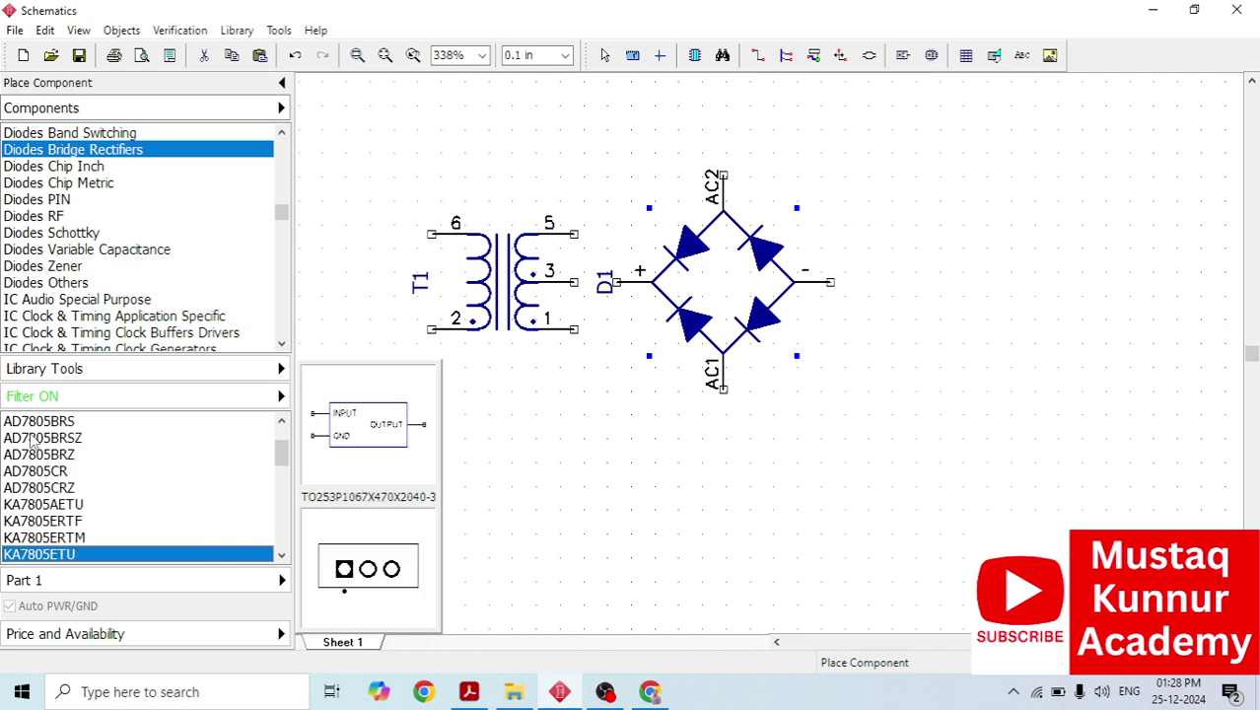
key("Up")
key("Down")
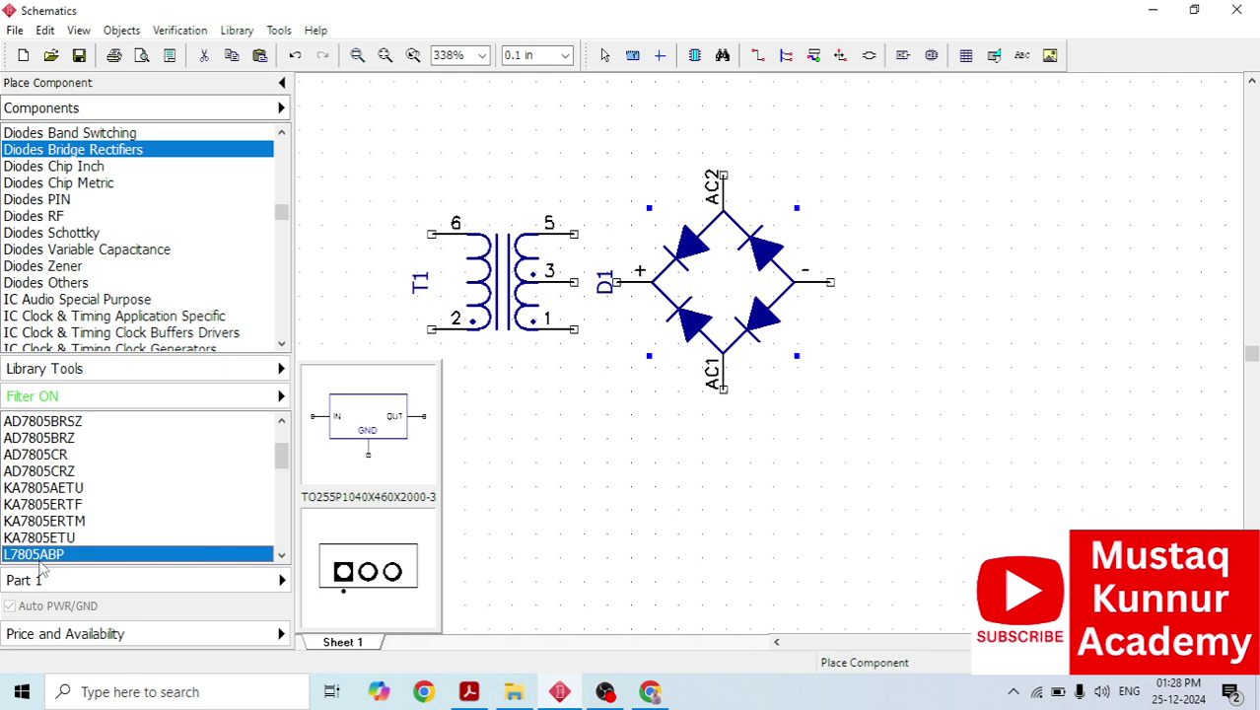
left_click_drag(371, 437, 946, 156)
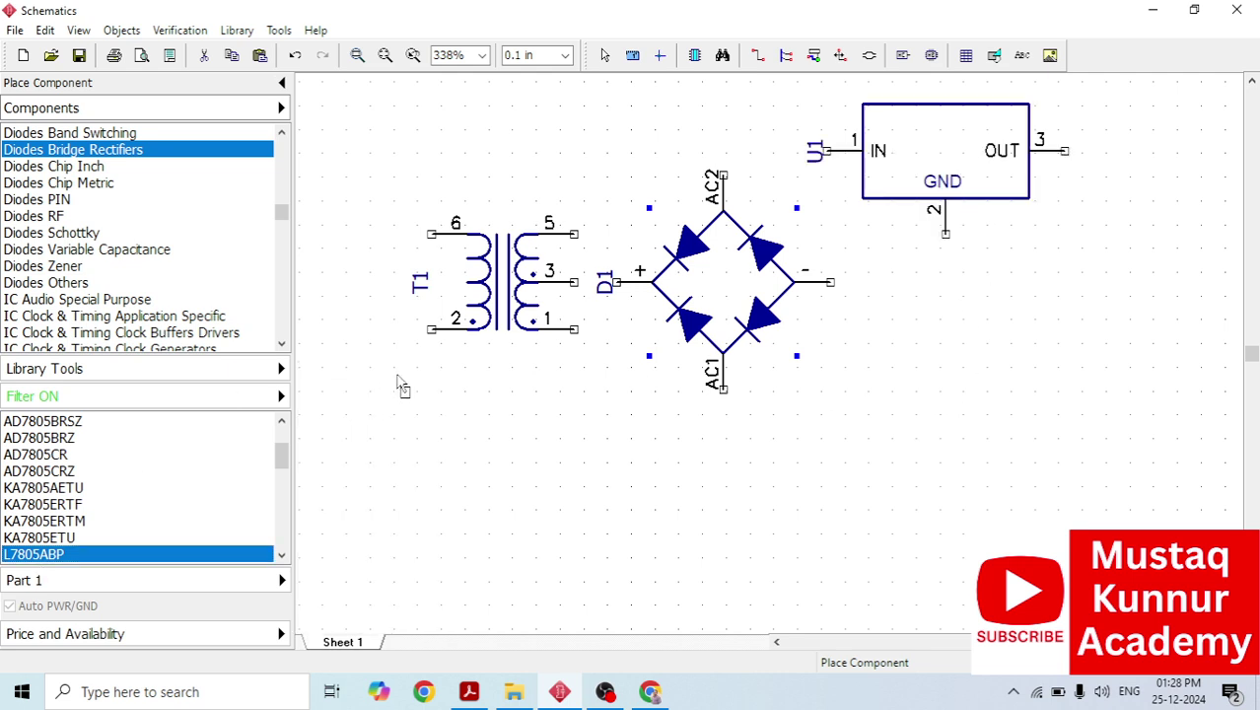
Delete both overlapping L7805ABP regulators from the schematic sheet.
left_click(61, 396)
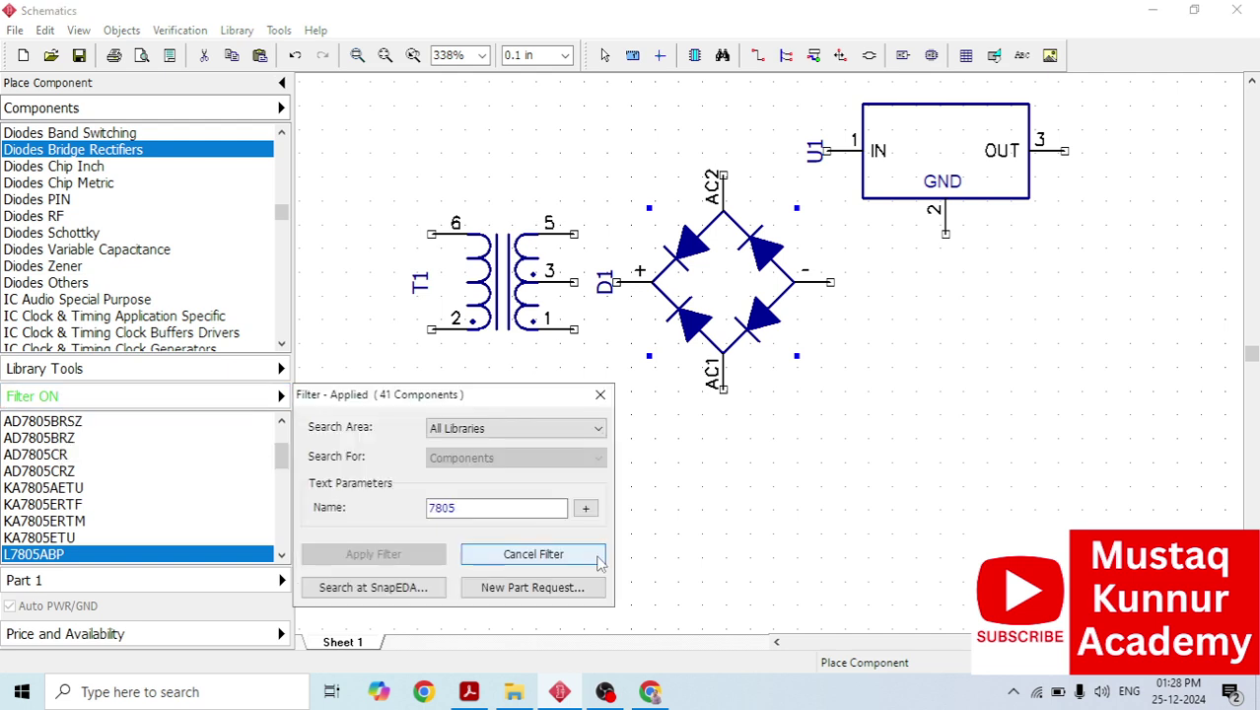
left_click(599, 395)
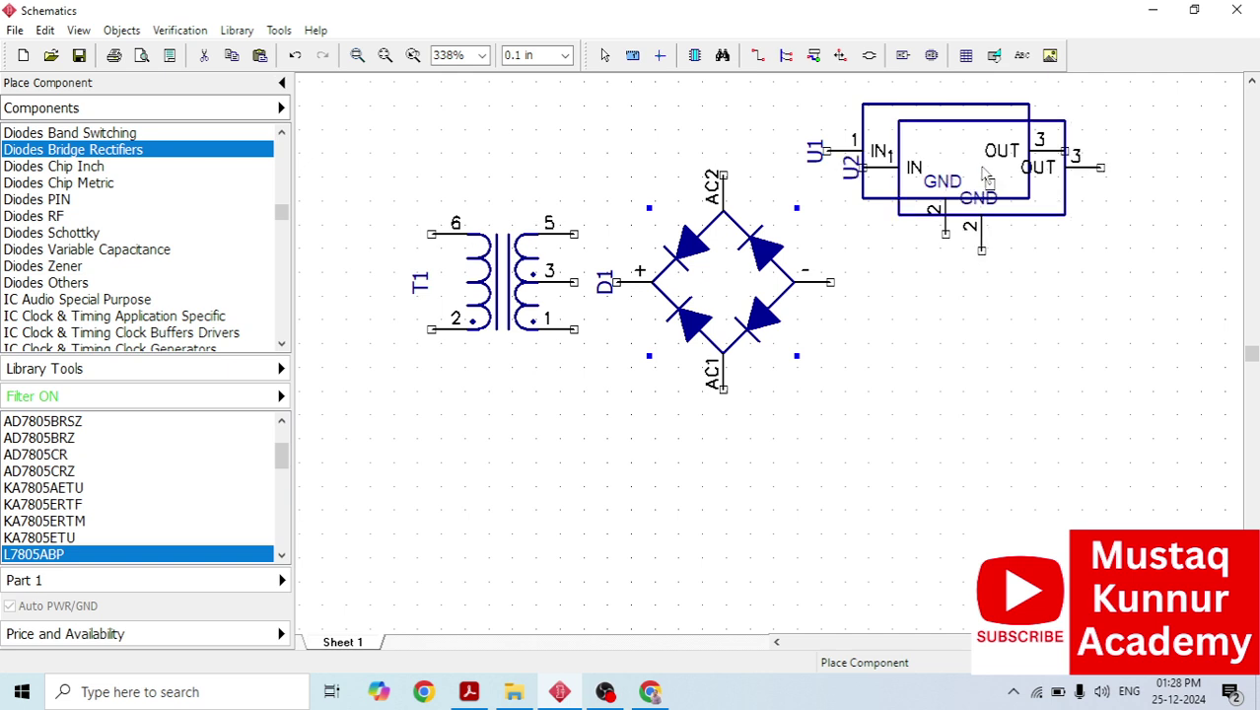
key("Delete")
key("ctrl+z")
key("Escape")
left_click(986, 189)
key("Delete")
left_click(985, 191)
key("Delete")
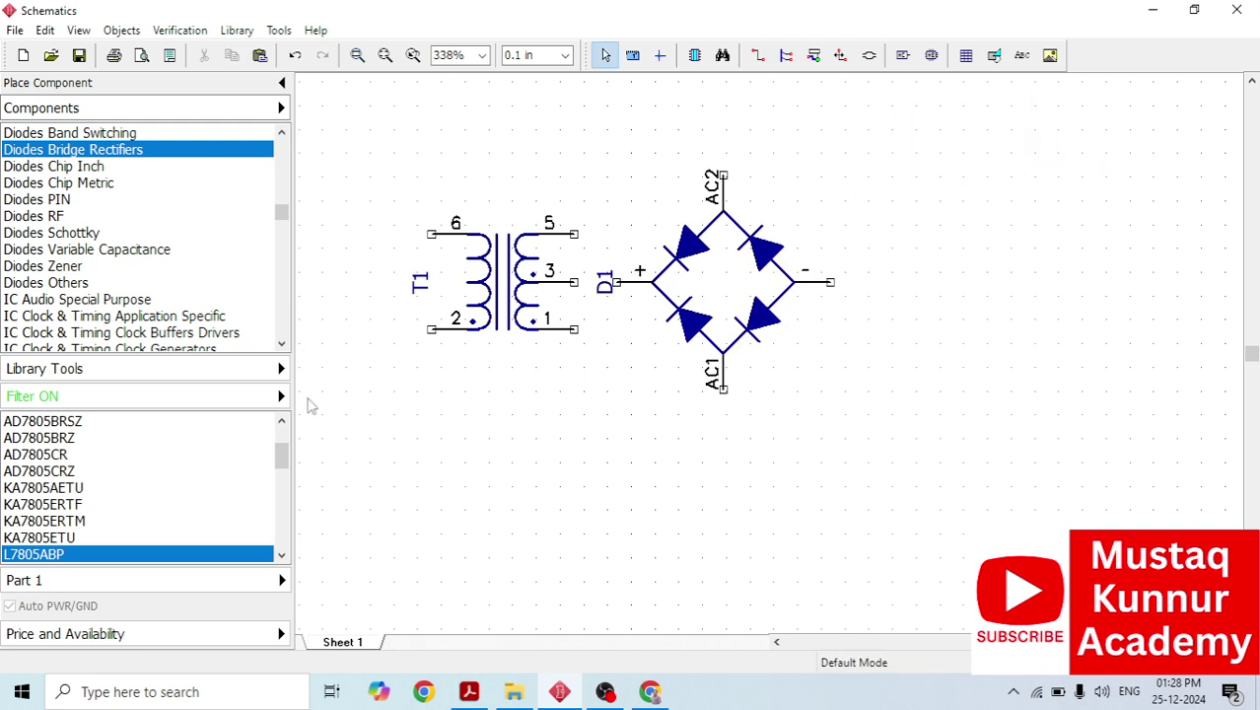
Change the component filter's name to 7812 and apply it across all libraries.
left_click(23, 399)
left_click(470, 507)
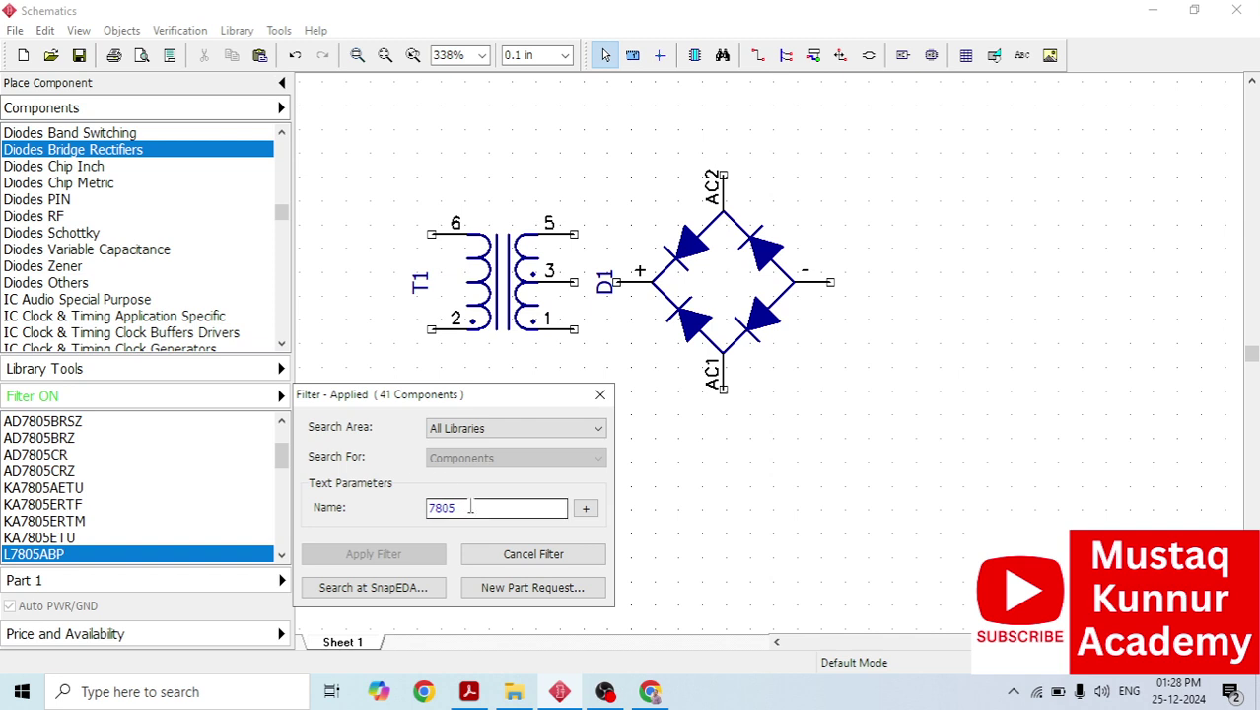
key("BackSpace")
key("BackSpace")
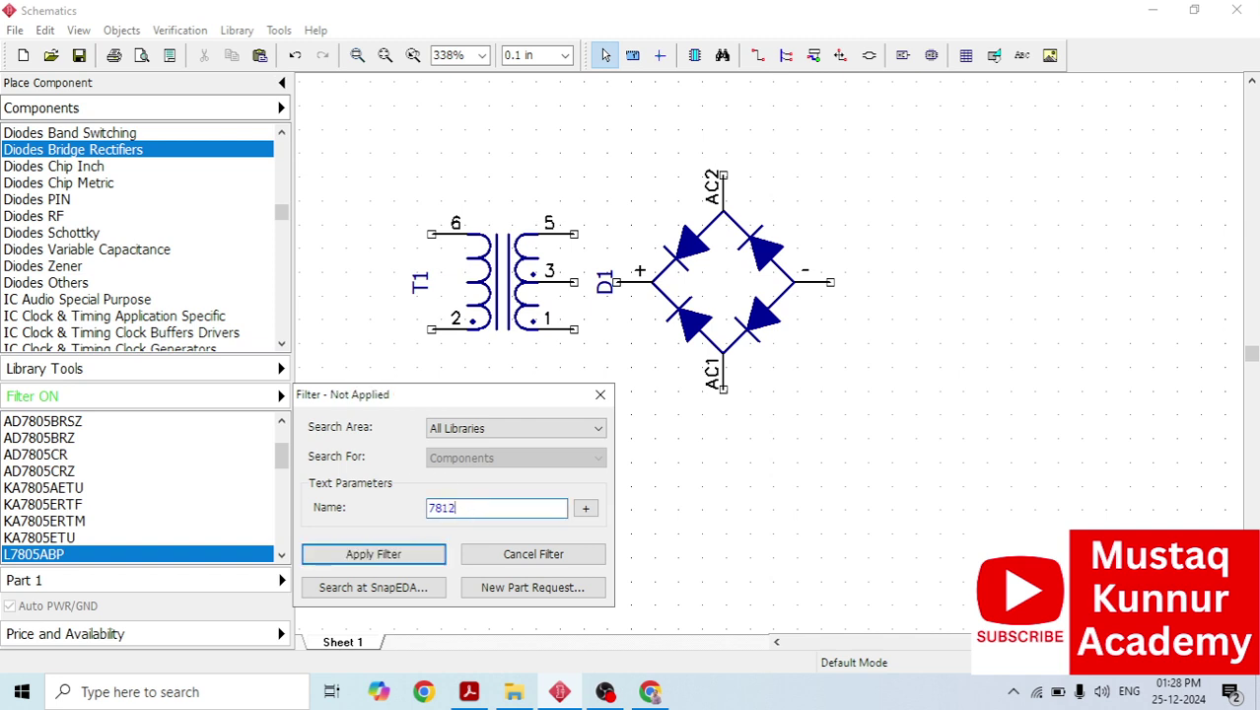
left_click(373, 554)
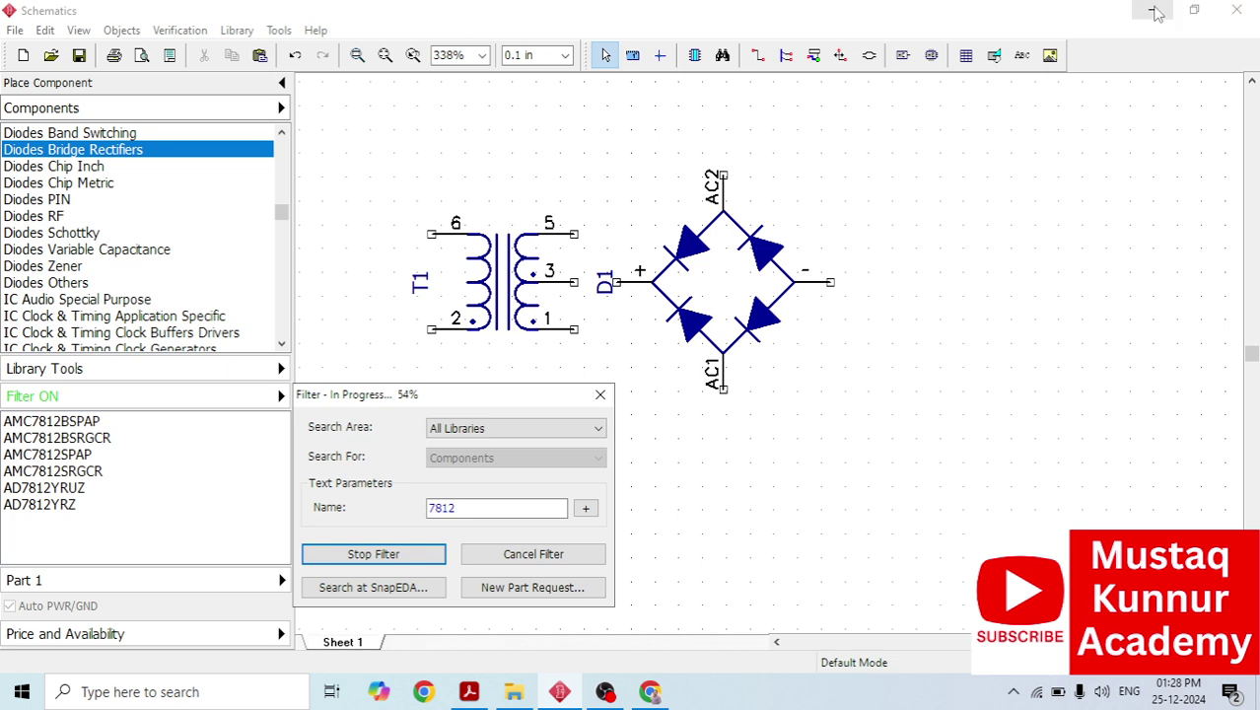
Minimize the open windows, launch ZoomIt64 from the desktop and switch back to DipTrace Schematics.
left_click(1153, 11)
left_click(1153, 16)
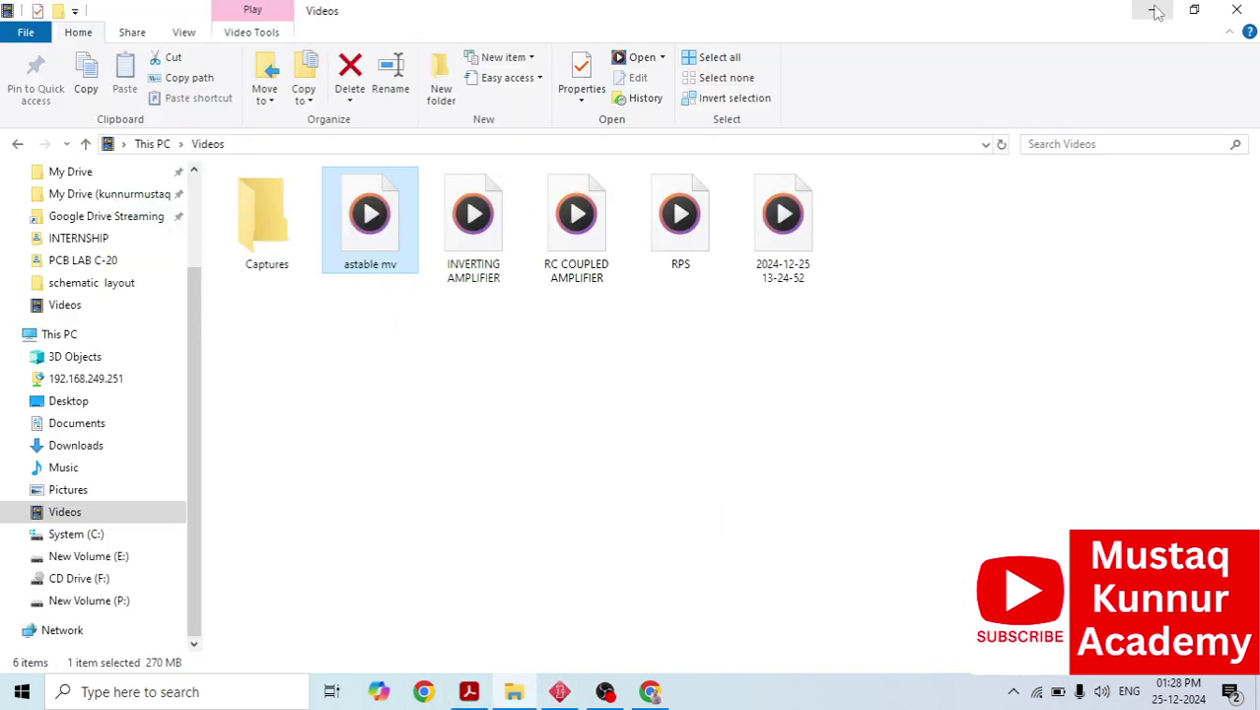
left_click(1155, 11)
double_click(241, 310)
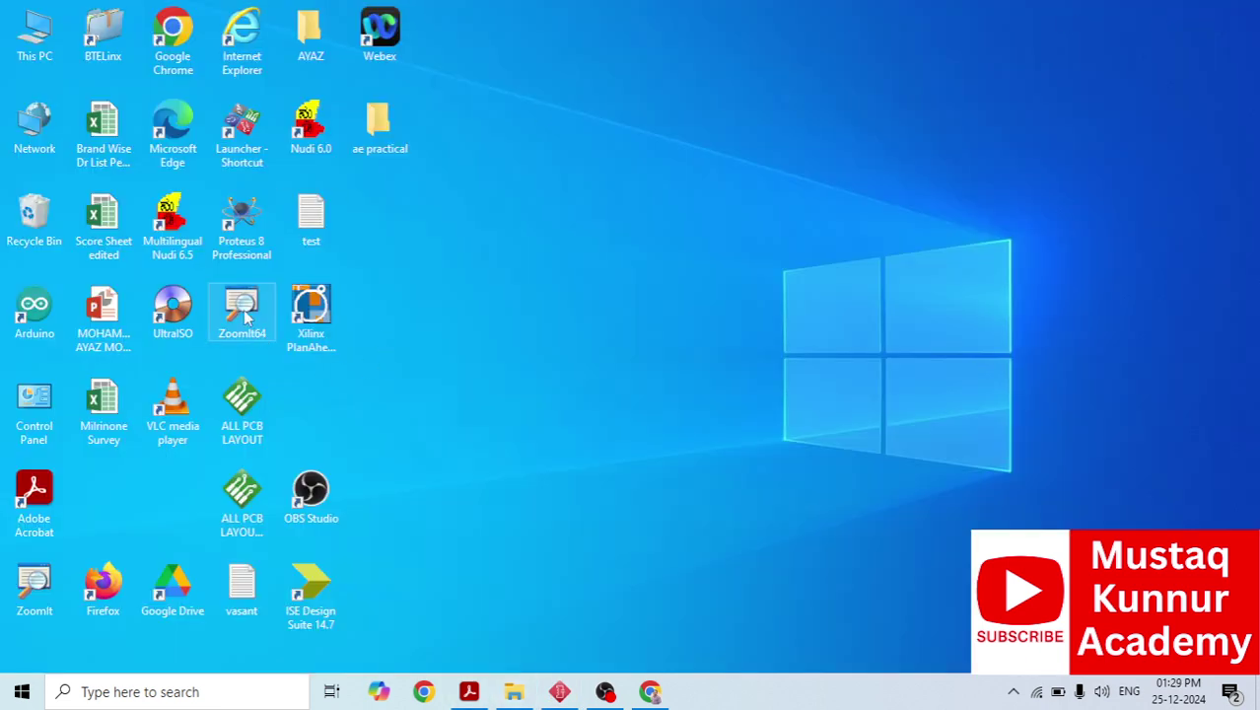
left_click(682, 520)
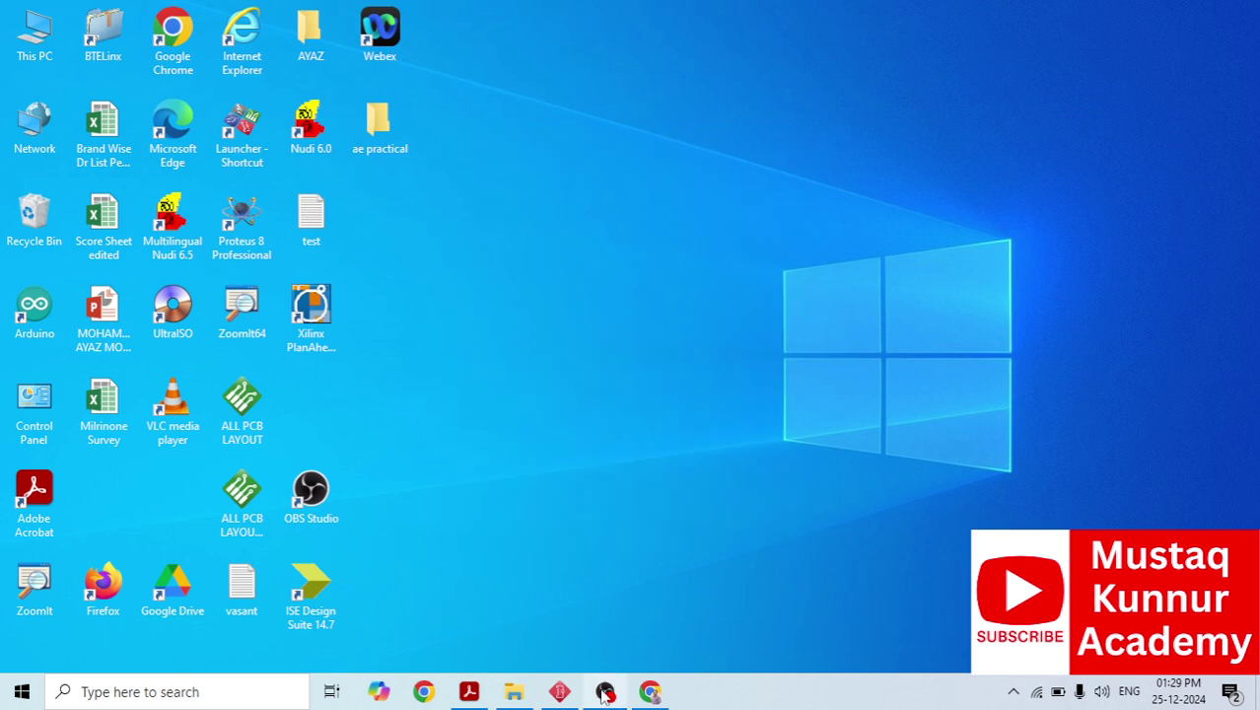
mouse_move(562, 694)
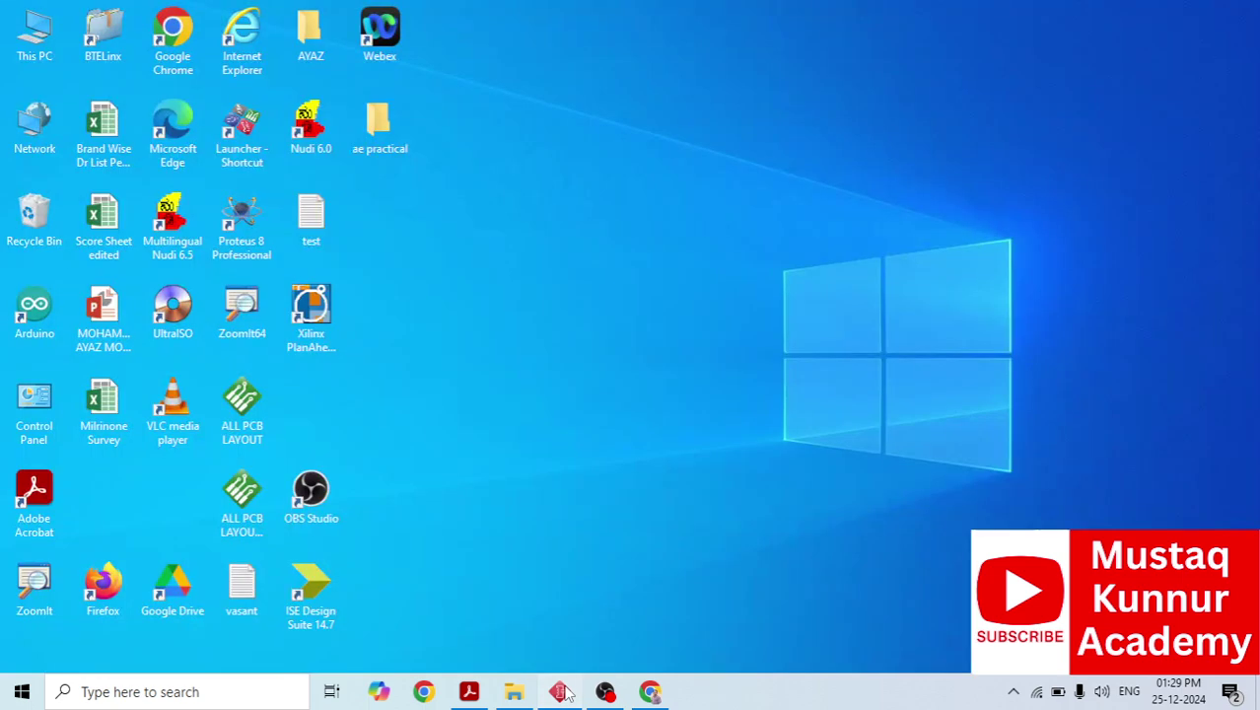
left_click(562, 695)
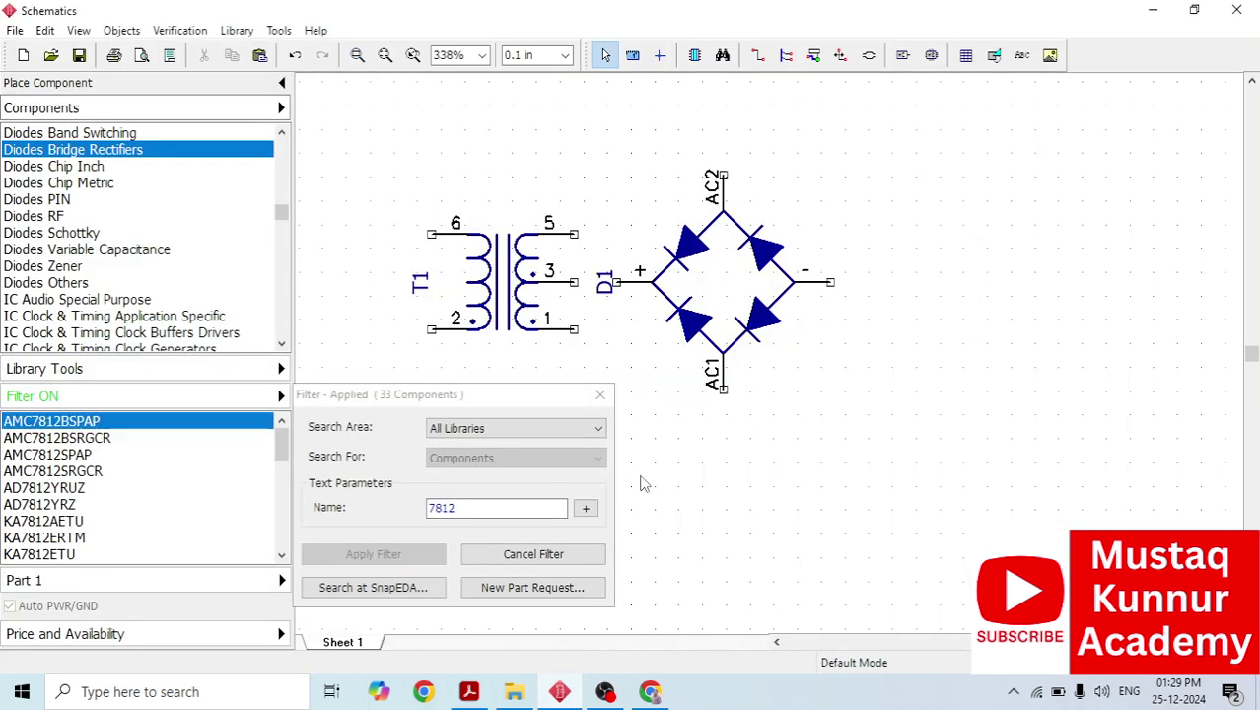
Try the KA7812ETU regulator from the filtered parts by placing it near the bridge rectifier, and delete it from the sheet.
left_click(600, 395)
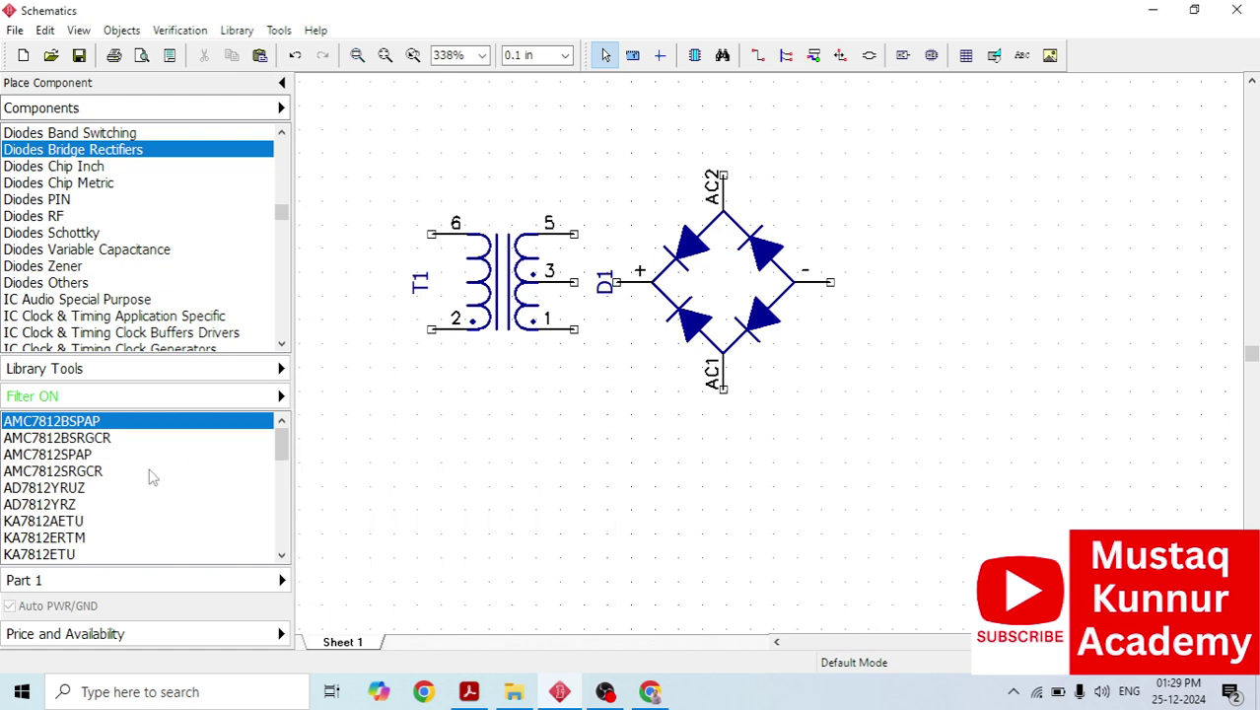
left_click(57, 439)
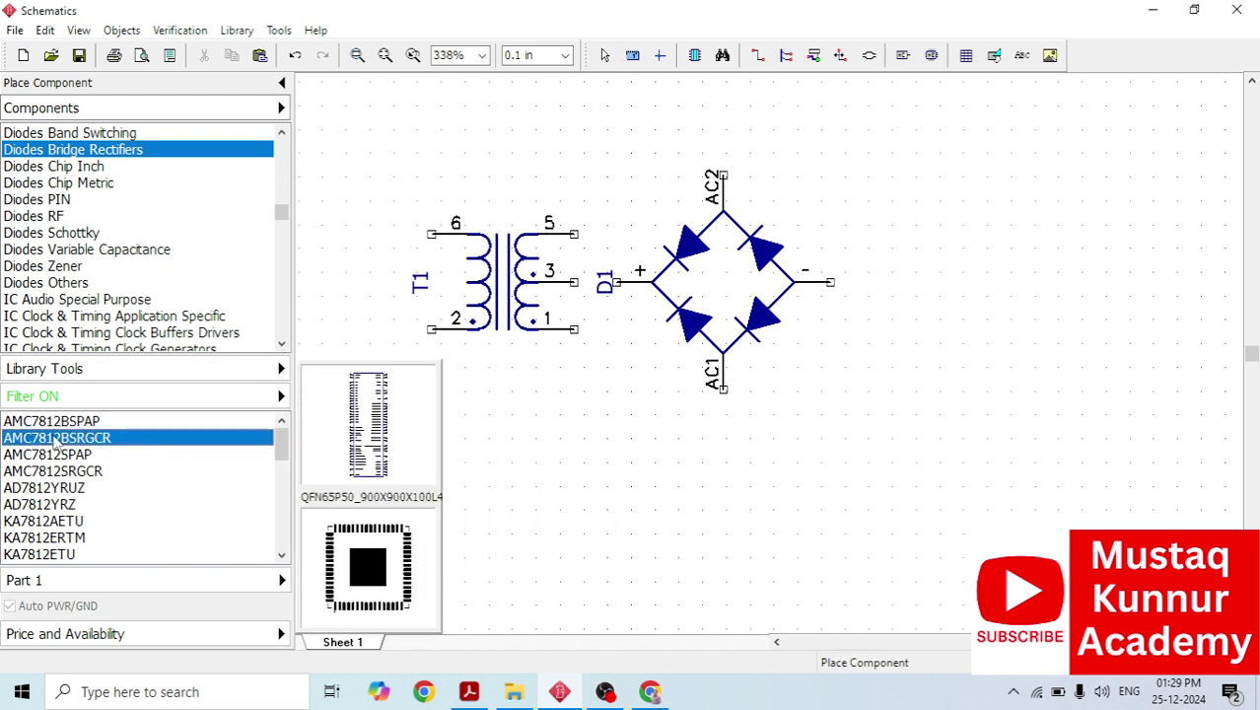
key("Down")
key("Down")
key("Down")
key("Down")
key("Down")
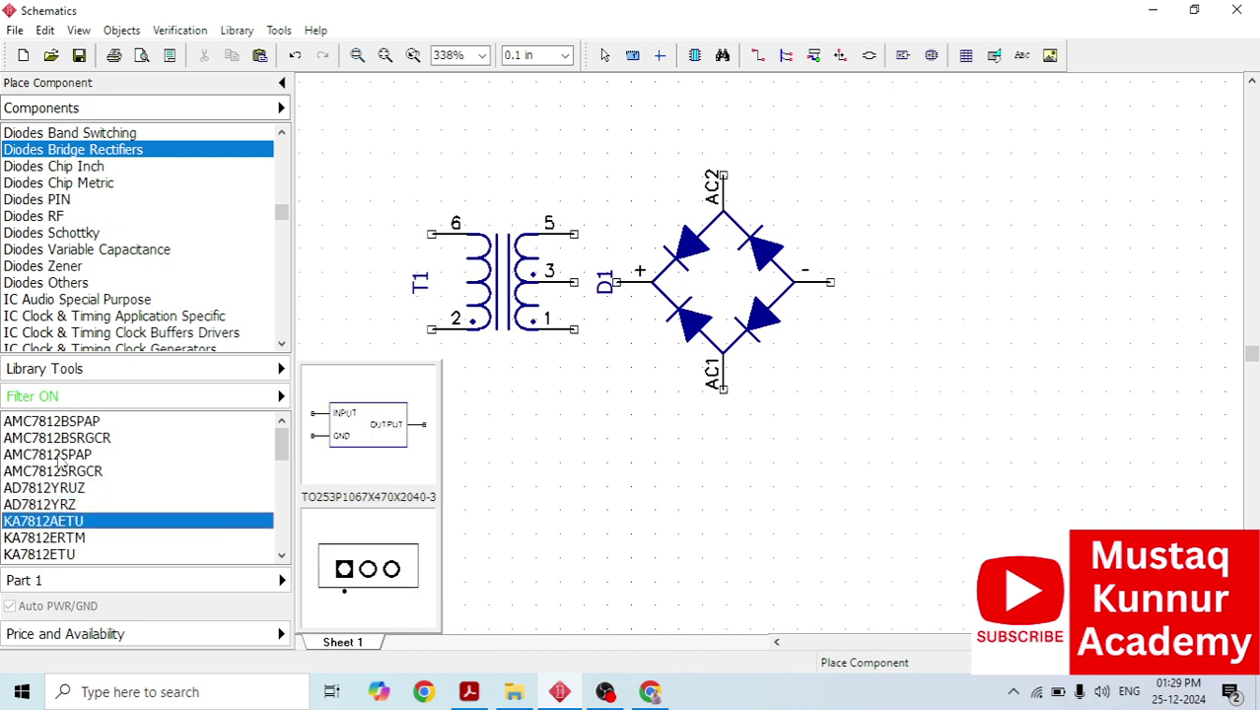
key("Down")
key("Down")
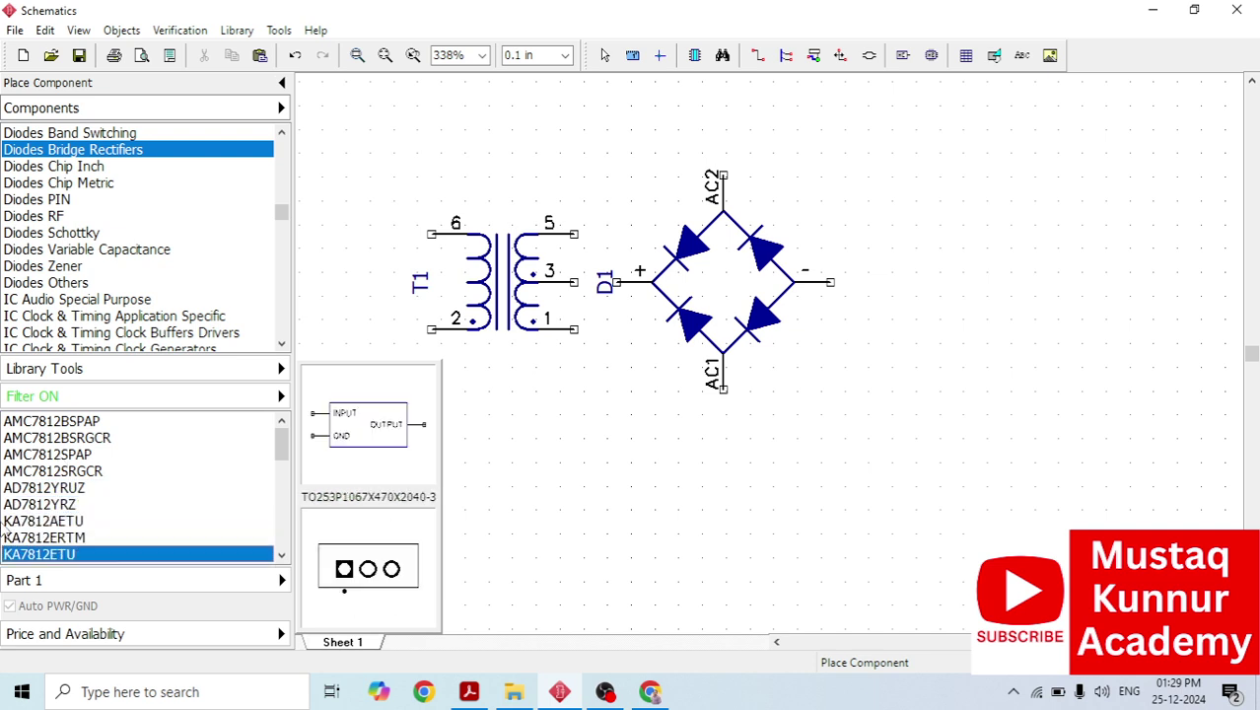
left_click(953, 148)
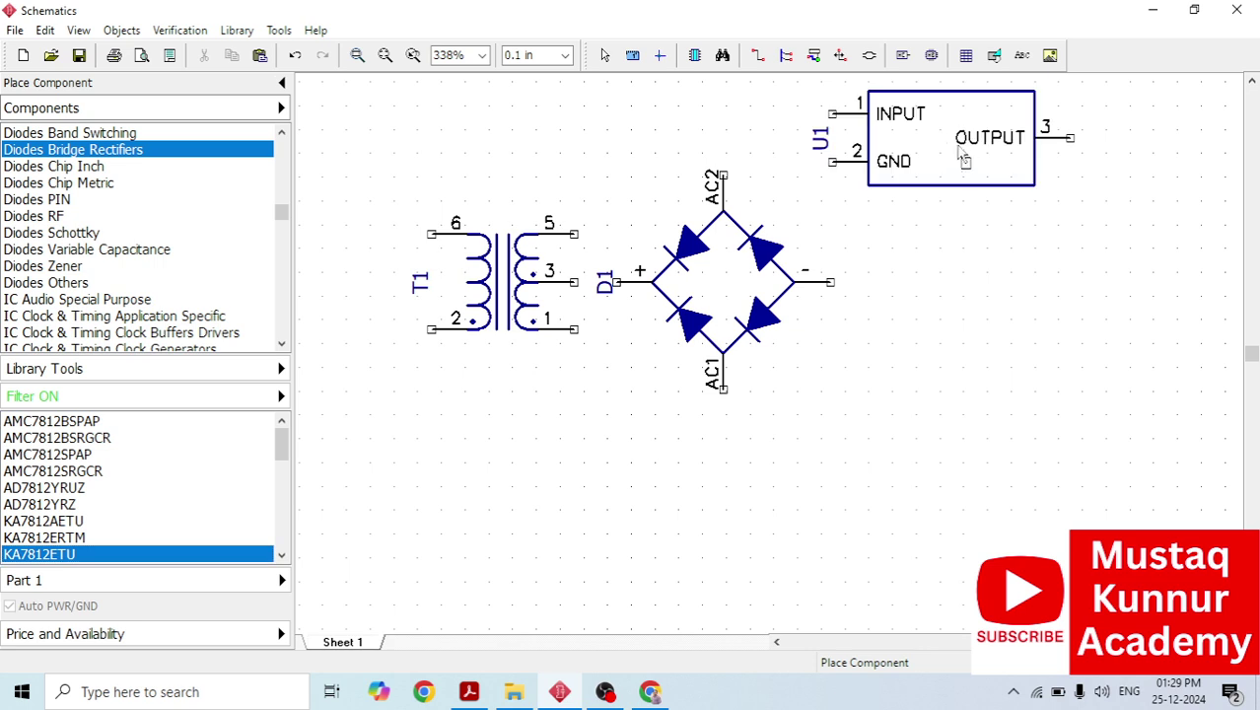
key("Escape")
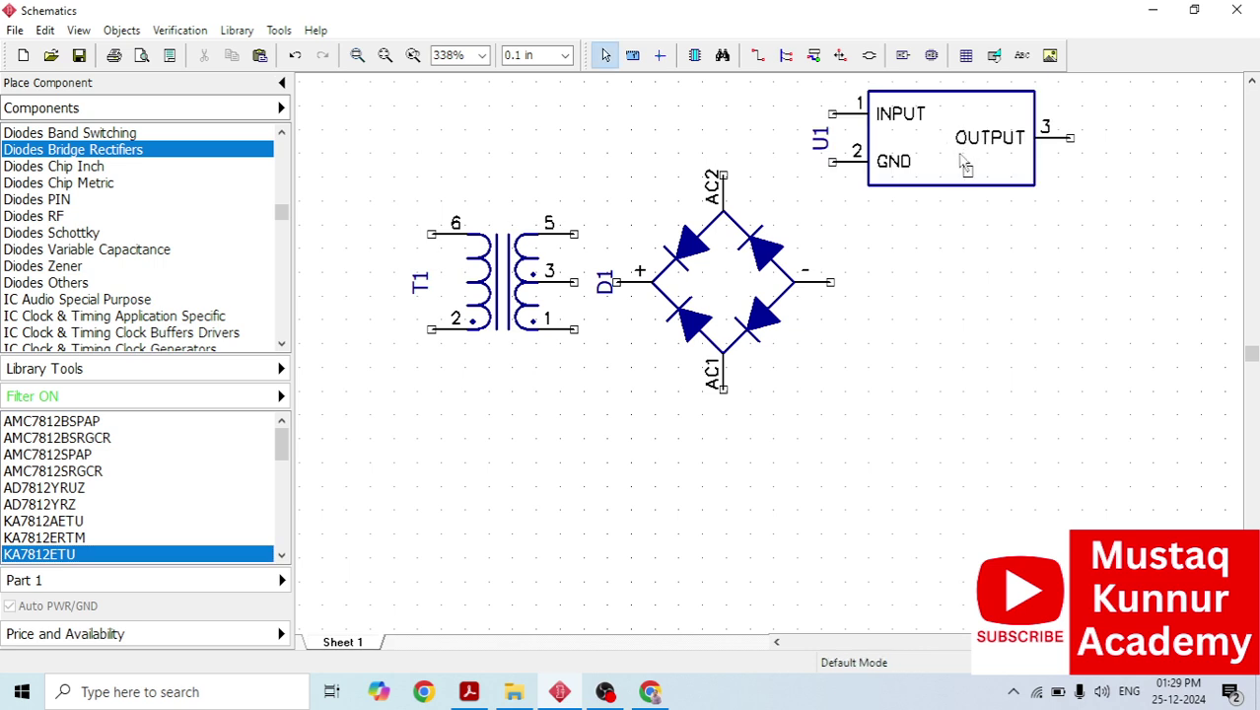
key("Delete")
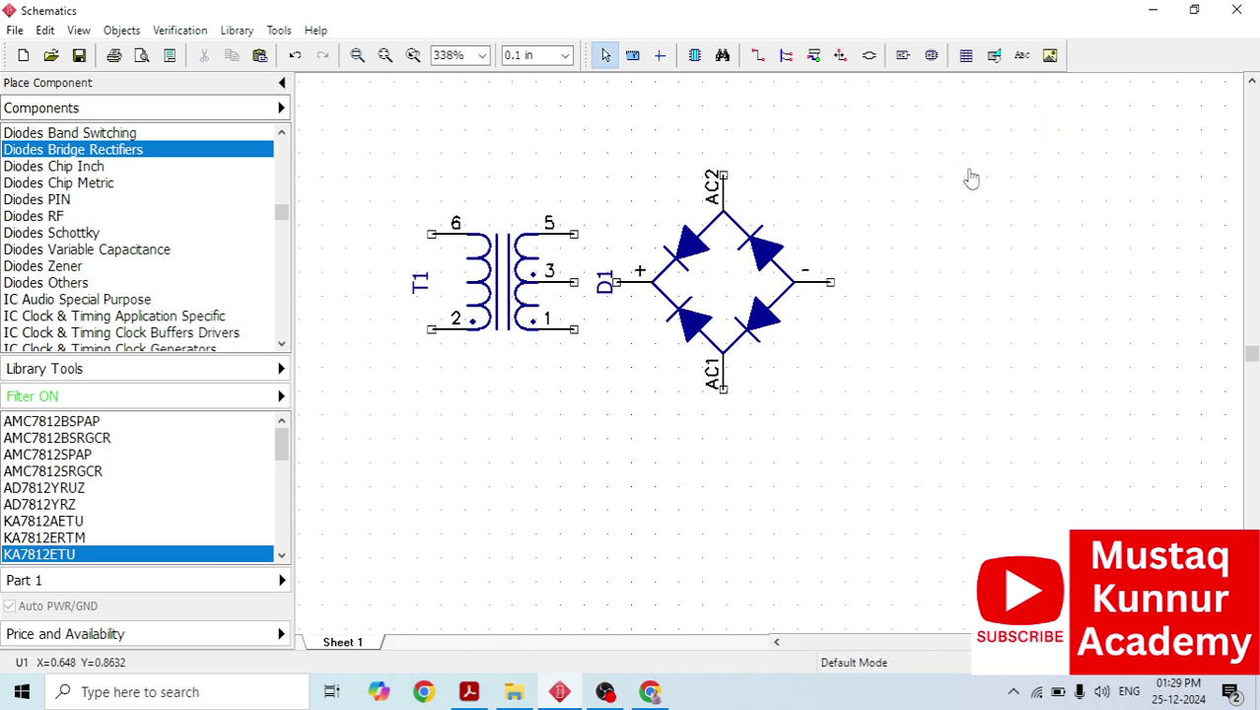
Place the L7812ABV regulator from the filtered parts above and to the right of the bridge rectifier.
left_click(85, 559)
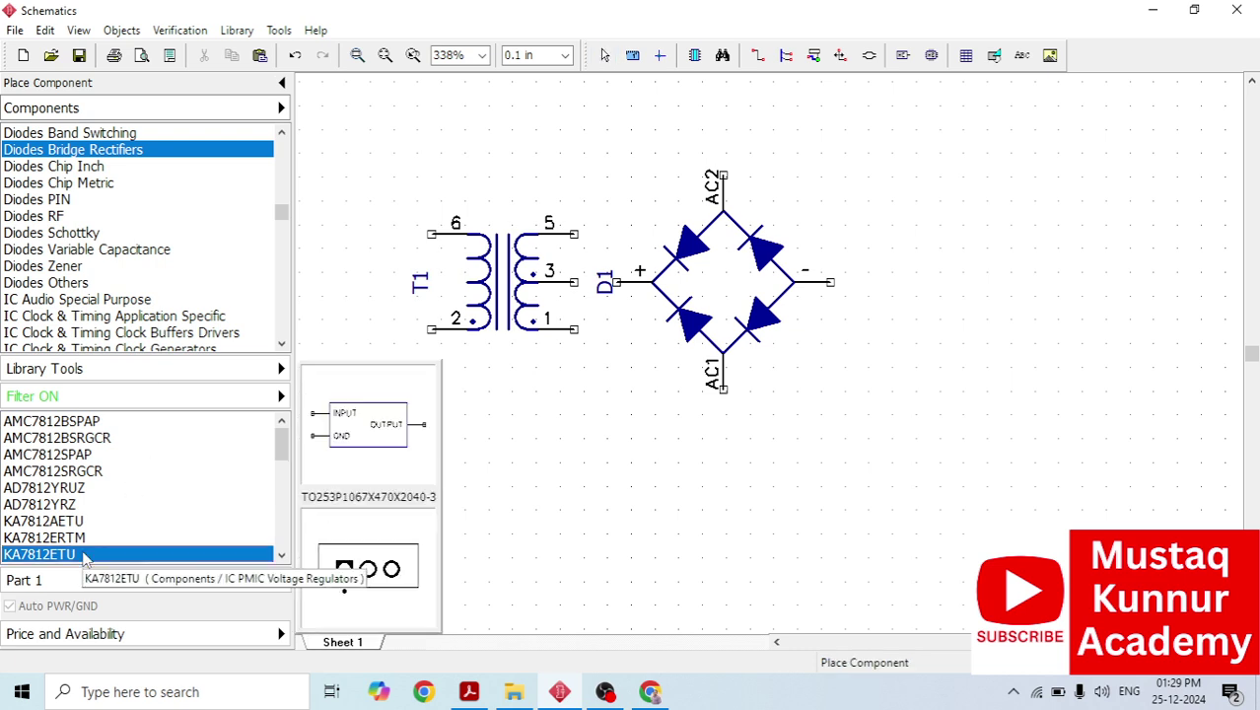
key("Down")
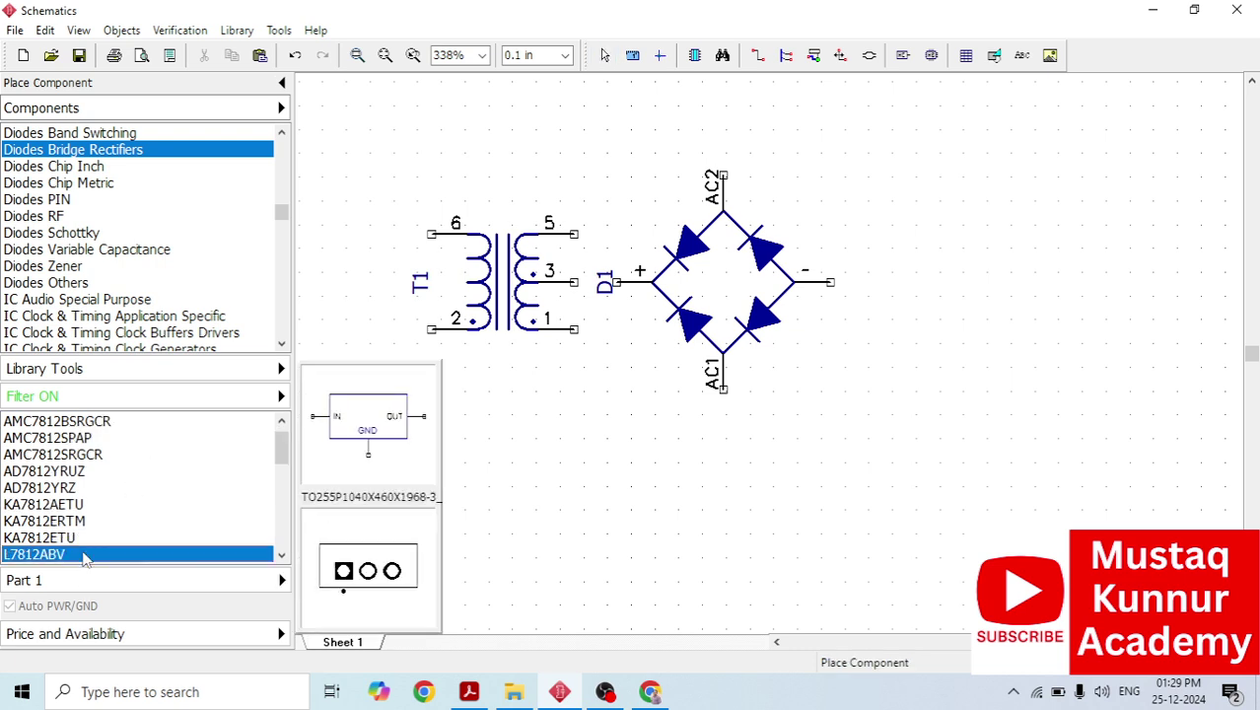
left_click(953, 144)
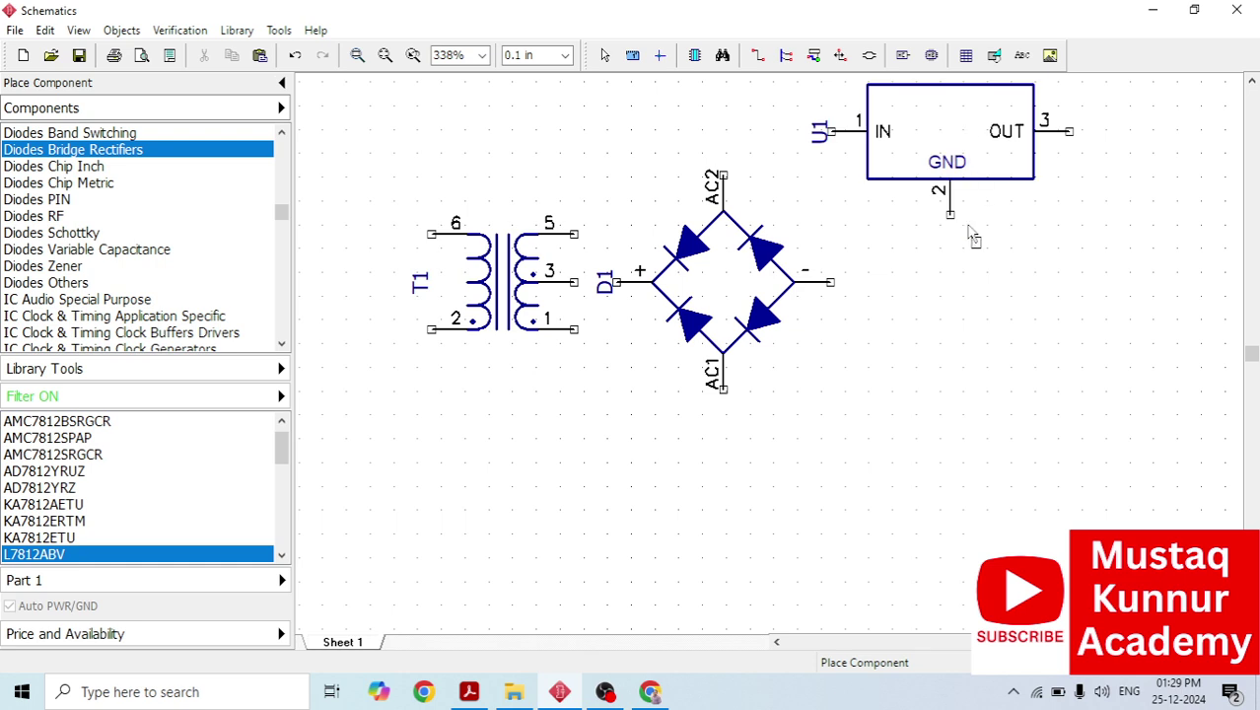
Change the component filter's name to 7912, apply it across all libraries and close the filter.
left_click(116, 396)
left_click(474, 507)
left_click_drag(474, 507, 418, 513)
type("79")
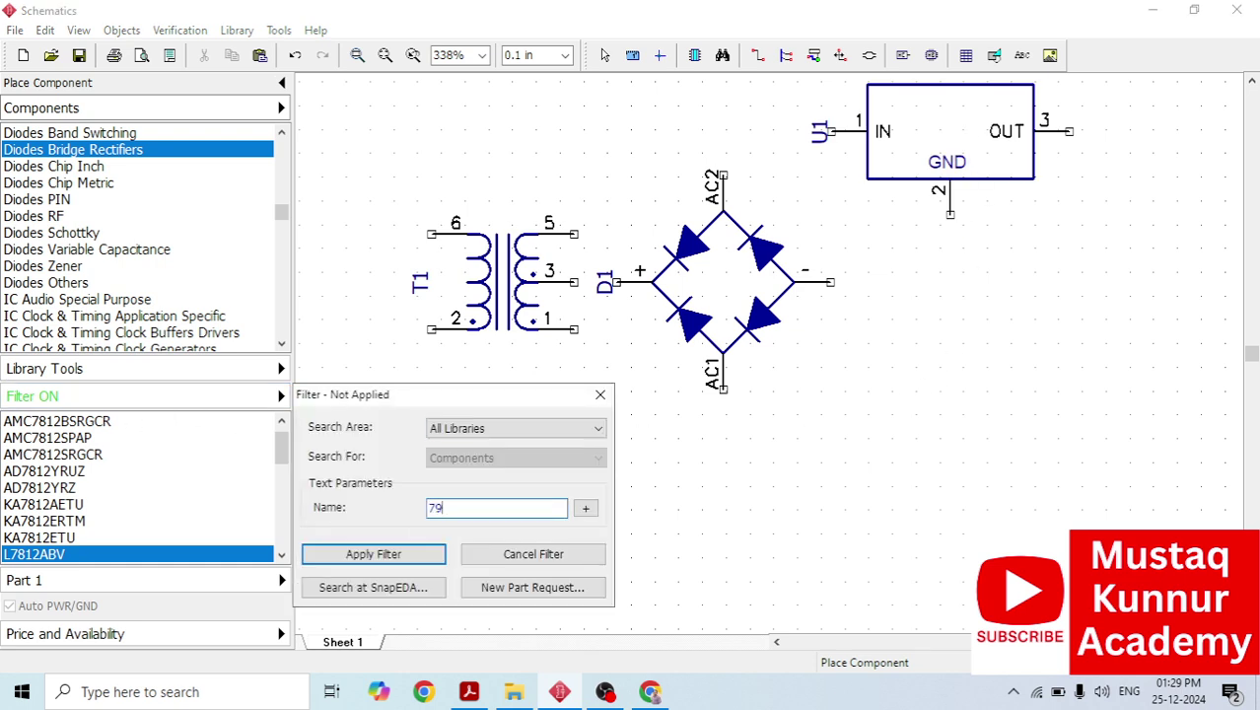
type("12")
left_click(388, 556)
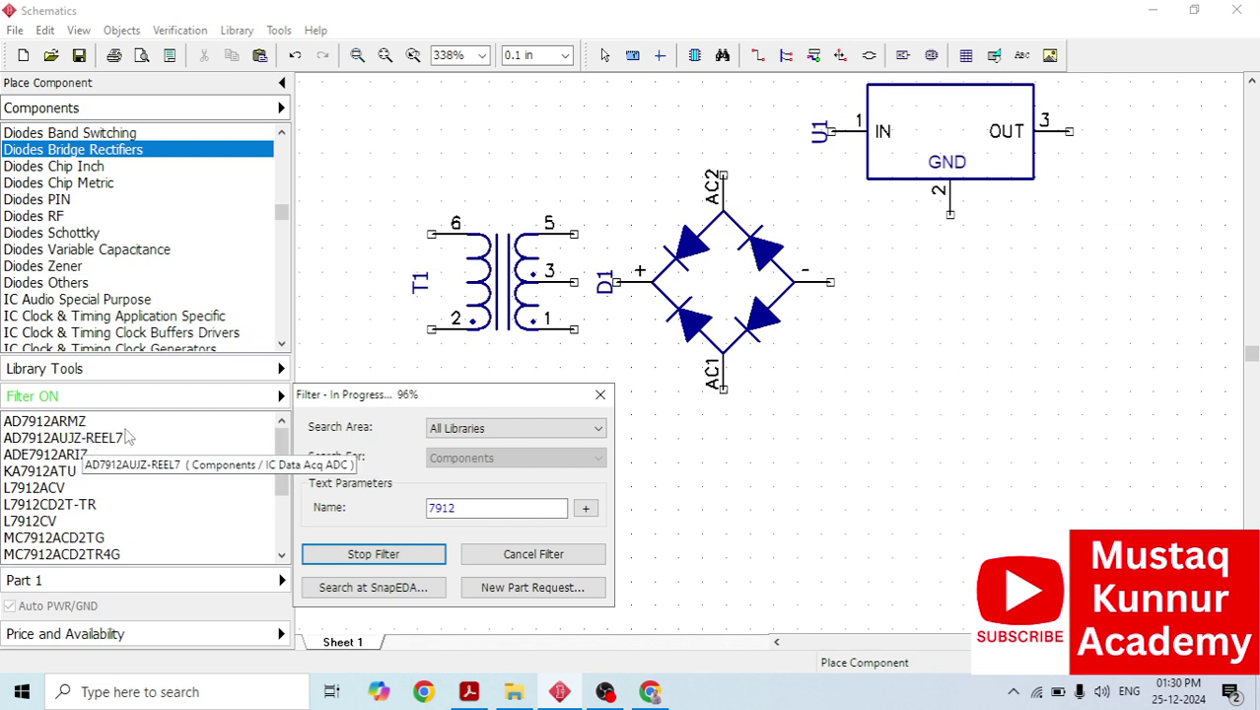
left_click(598, 395)
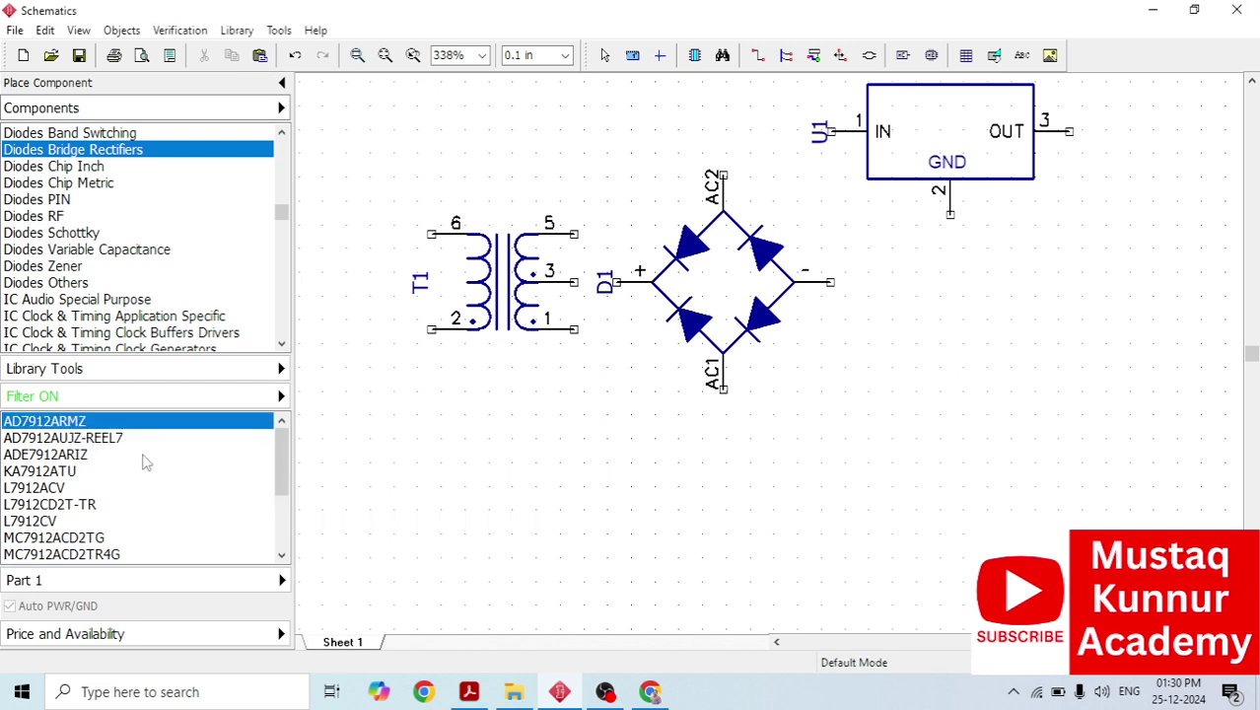
Place the L7912ACV regulator from the filtered parts below the 7812 regulator and the bridge rectifier.
left_click(33, 489)
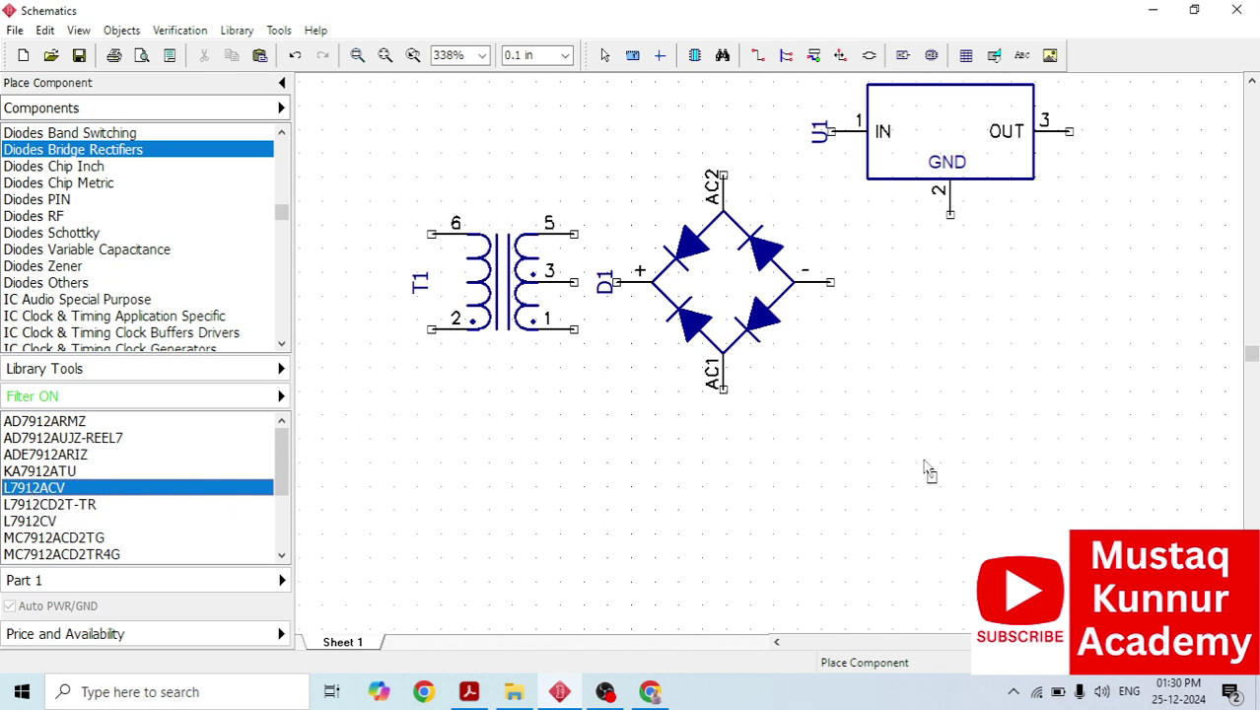
left_click(991, 461)
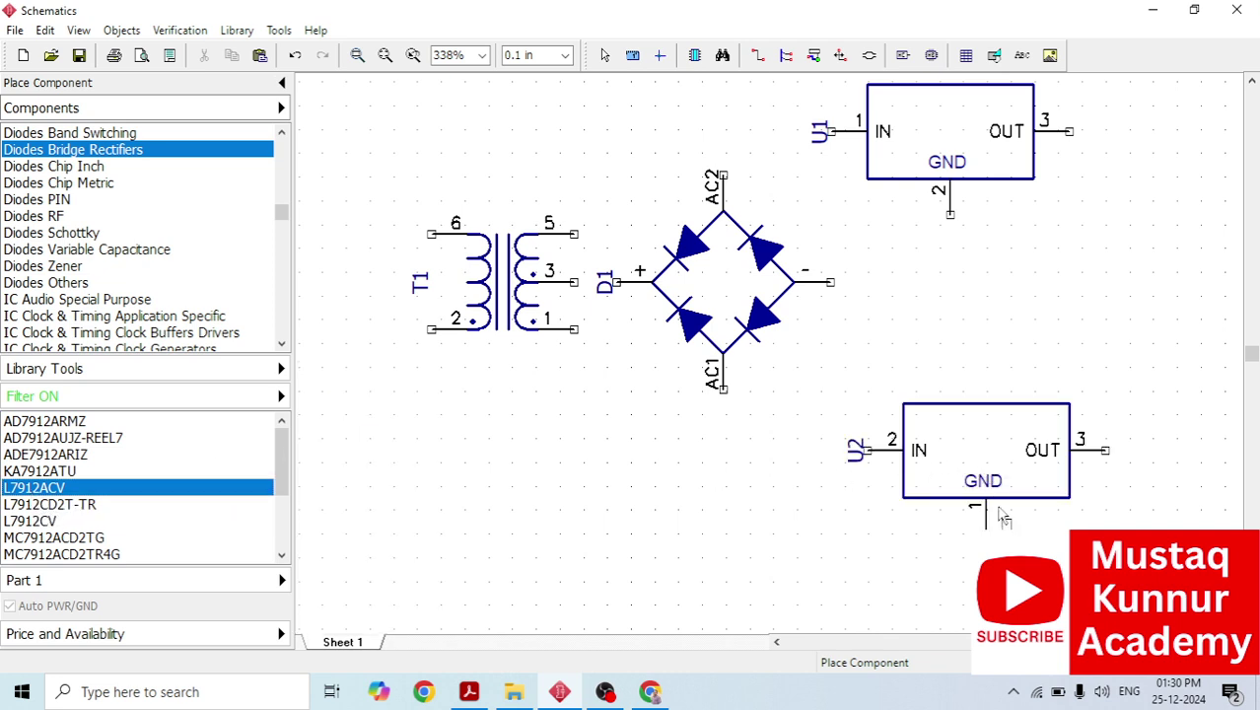
scroll(1003, 515, "down", 1)
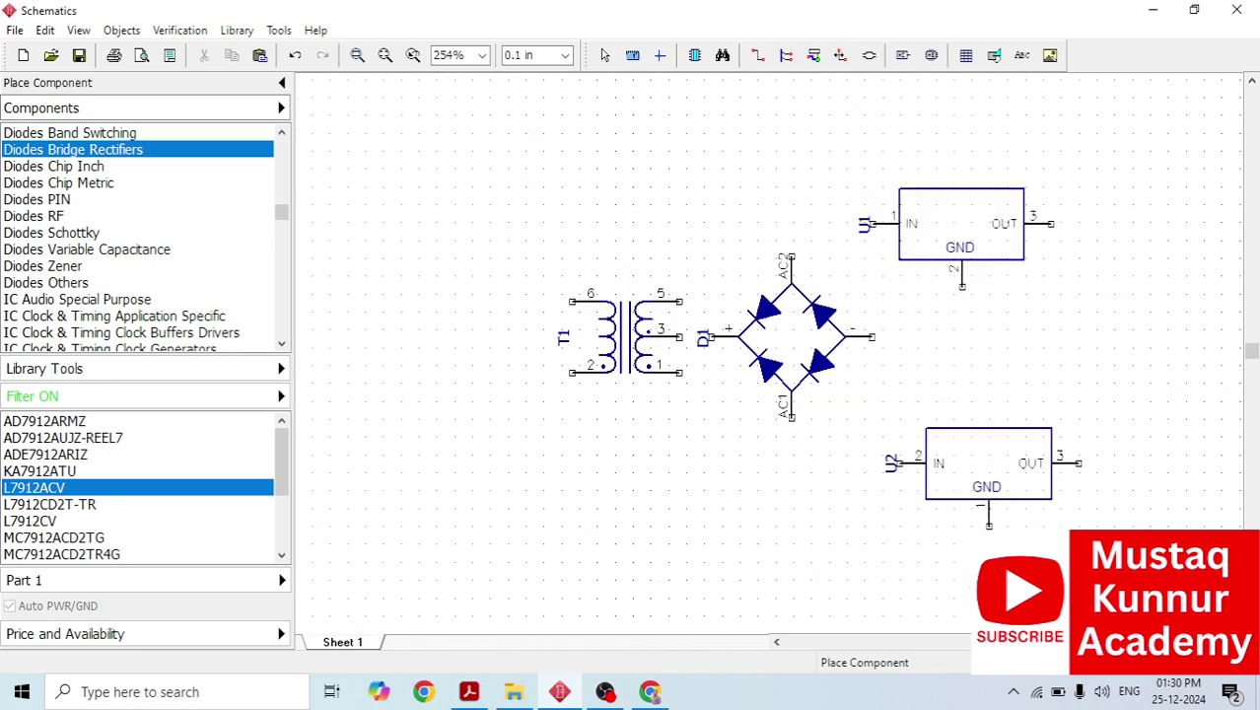
key("Escape")
Spread the parts out by moving the two regulators farther apart vertically and shifting the transformer and bridge rectifier left.
left_click_drag(1018, 481, 1013, 523)
left_click_drag(954, 237, 982, 187)
left_click_drag(644, 352, 488, 353)
left_click_drag(794, 352, 670, 352)
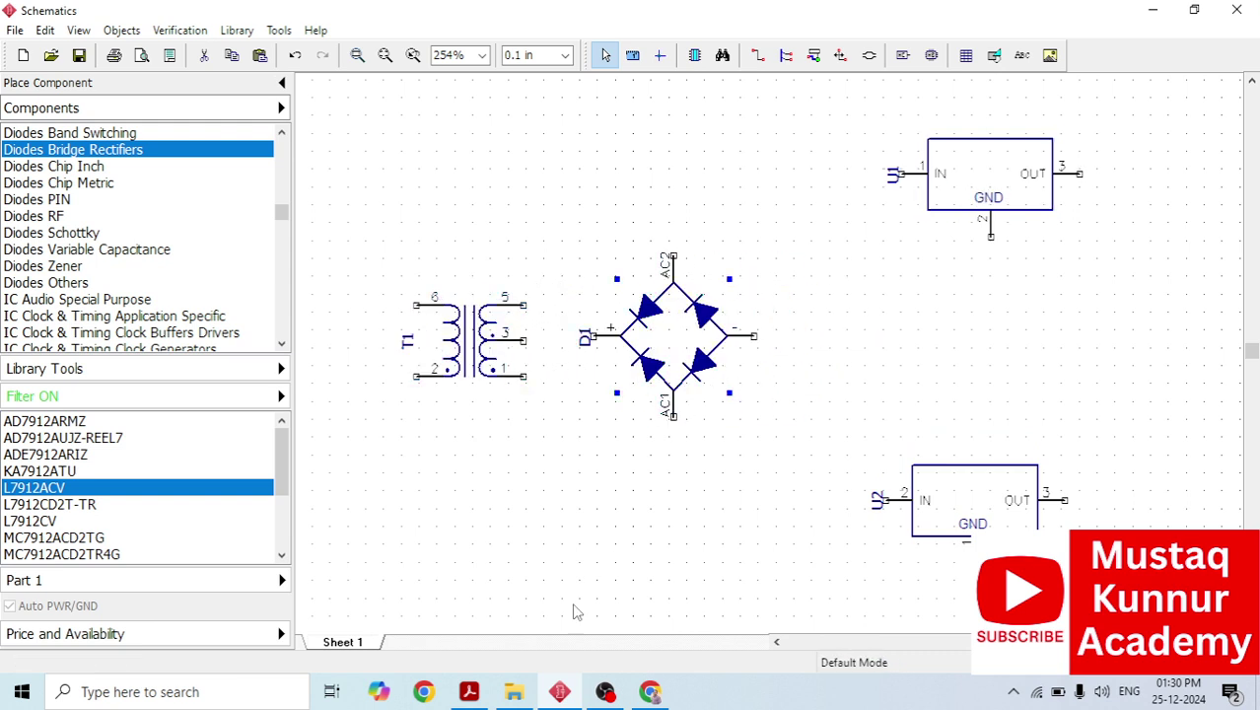
Check the schematic in PCB Manual 2.pdf and place four CAP100 capacitors from General (non-IPC), two on each side of the regulators.
mouse_move(472, 692)
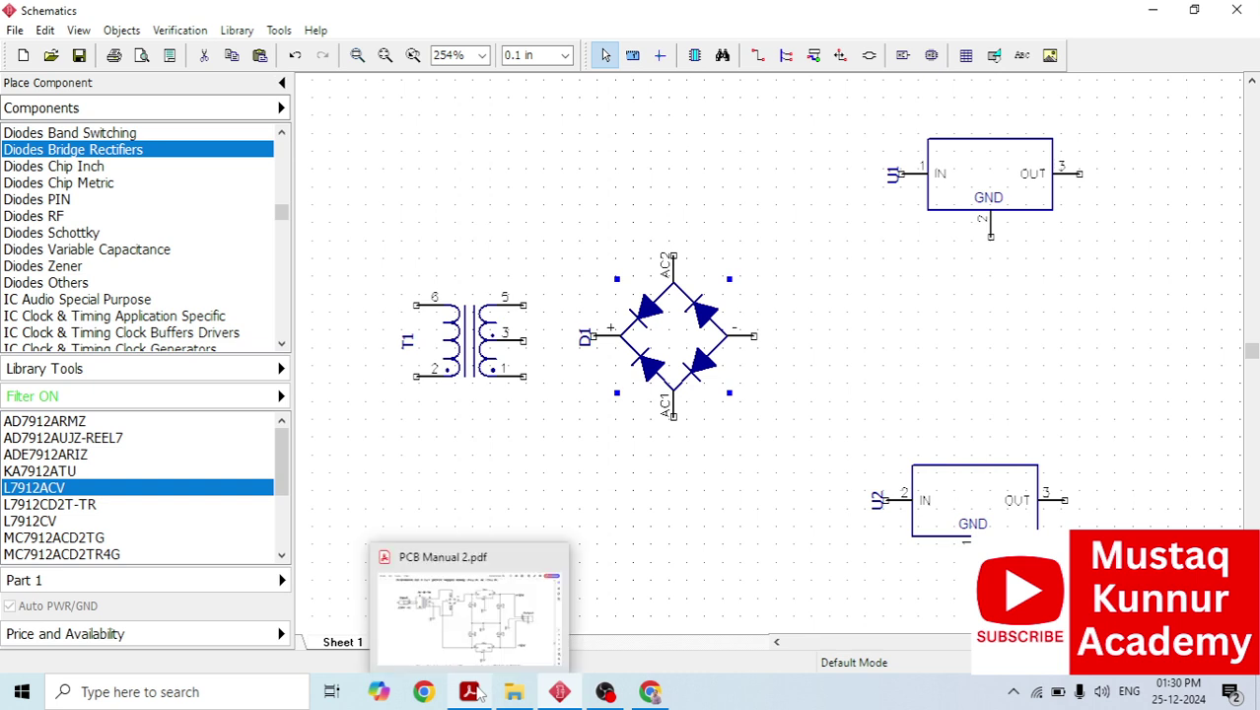
left_click(469, 606)
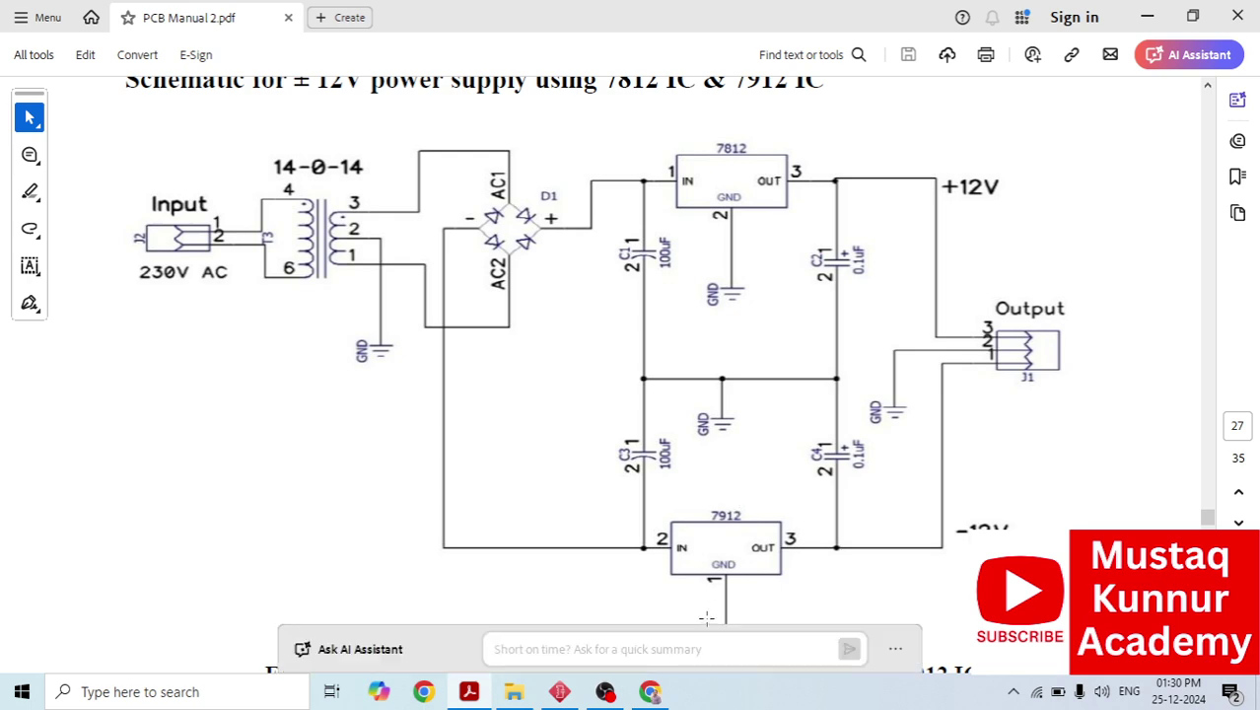
left_click(558, 690)
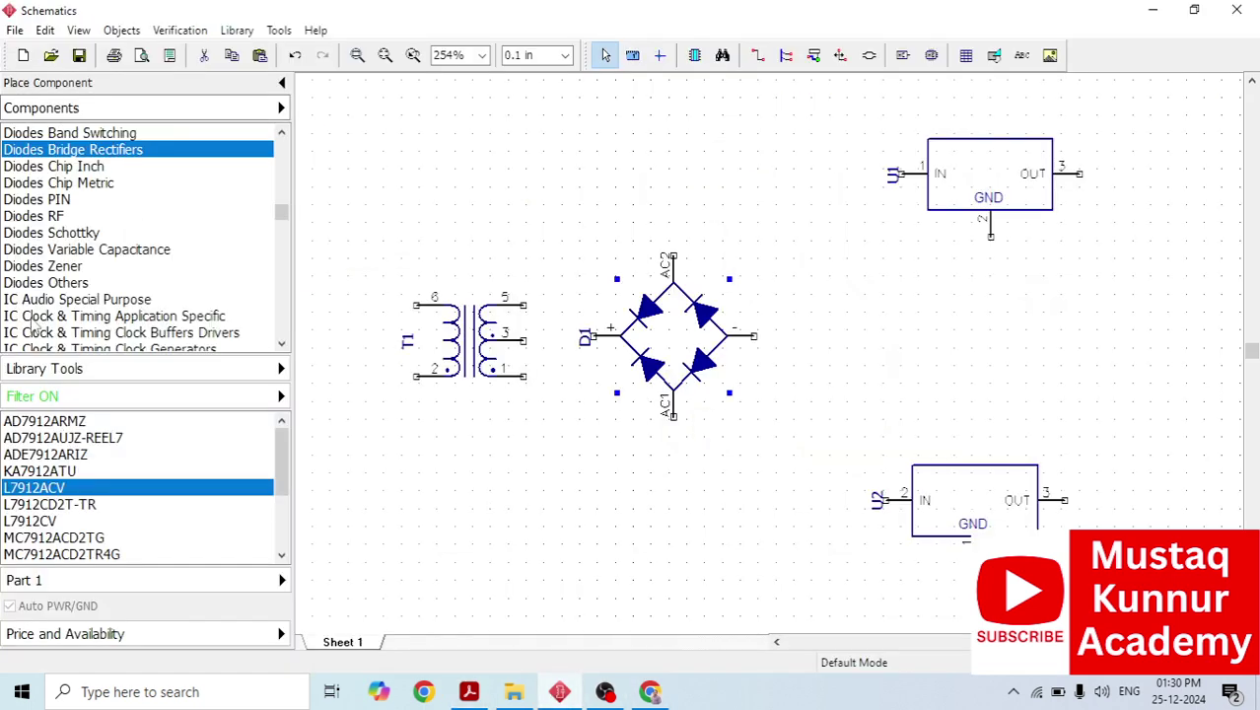
left_click_drag(280, 213, 266, 148)
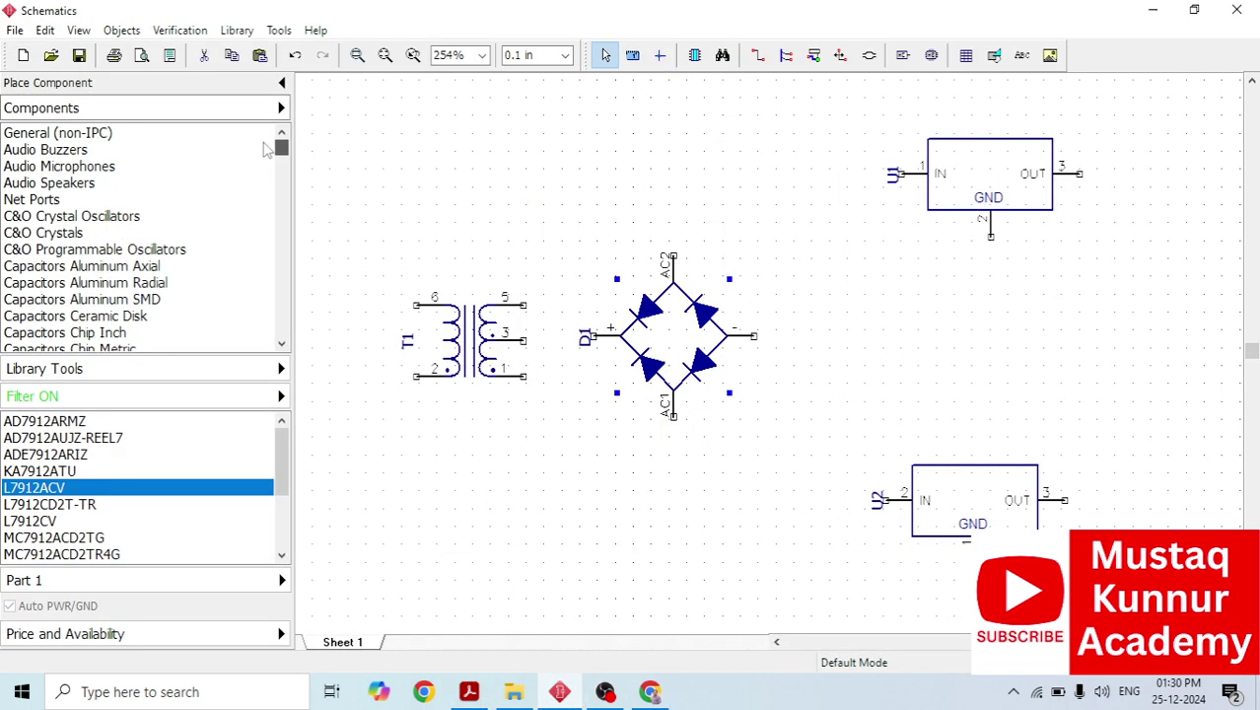
left_click(85, 135)
left_click_drag(27, 421, 807, 238)
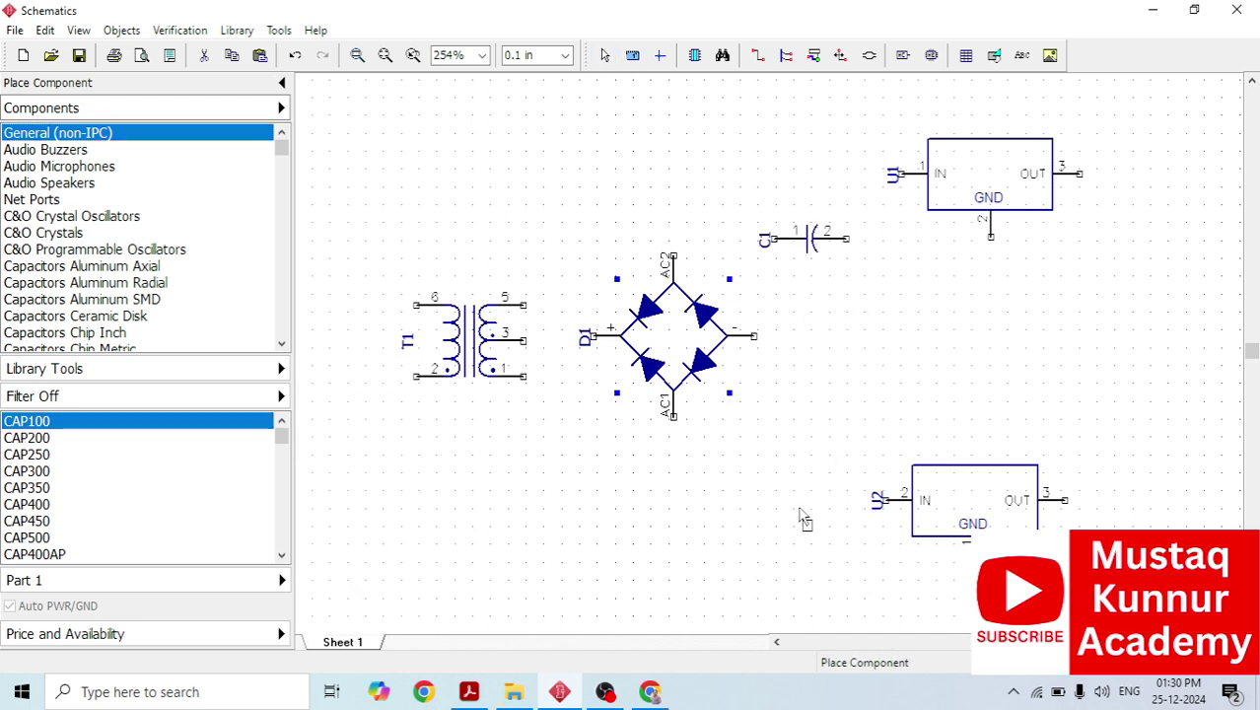
left_click(815, 445)
left_click(1152, 245)
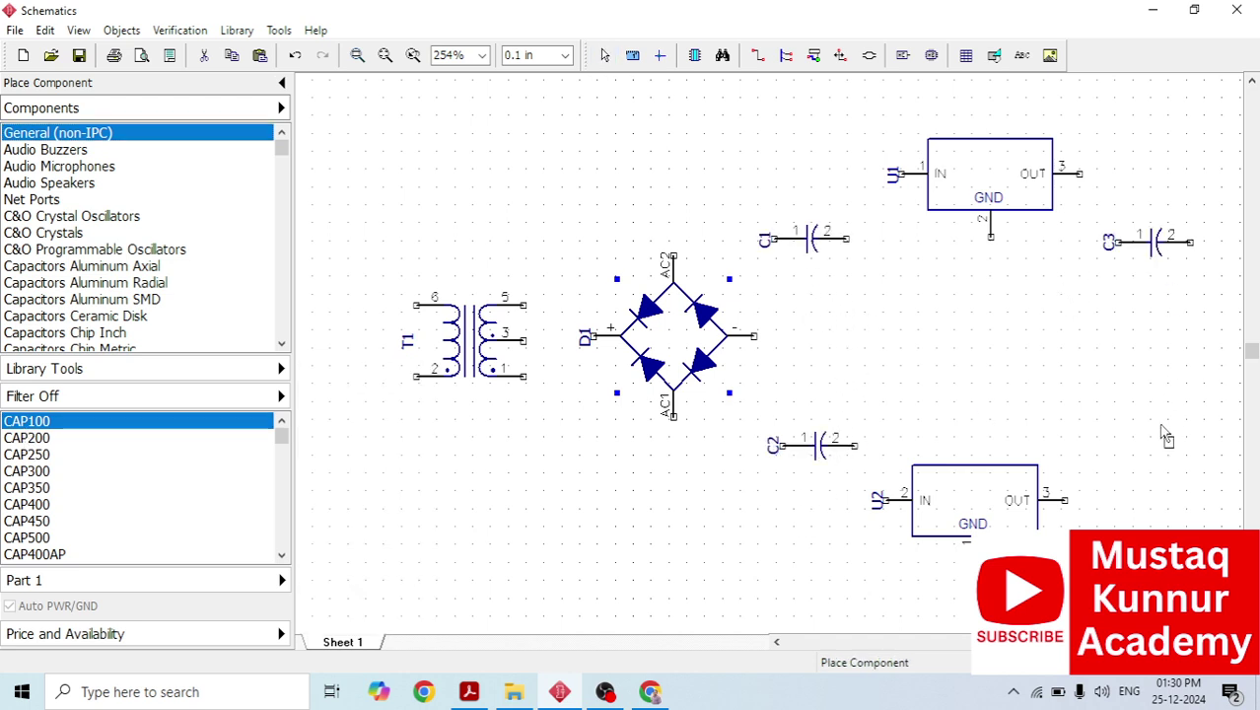
left_click(1158, 479)
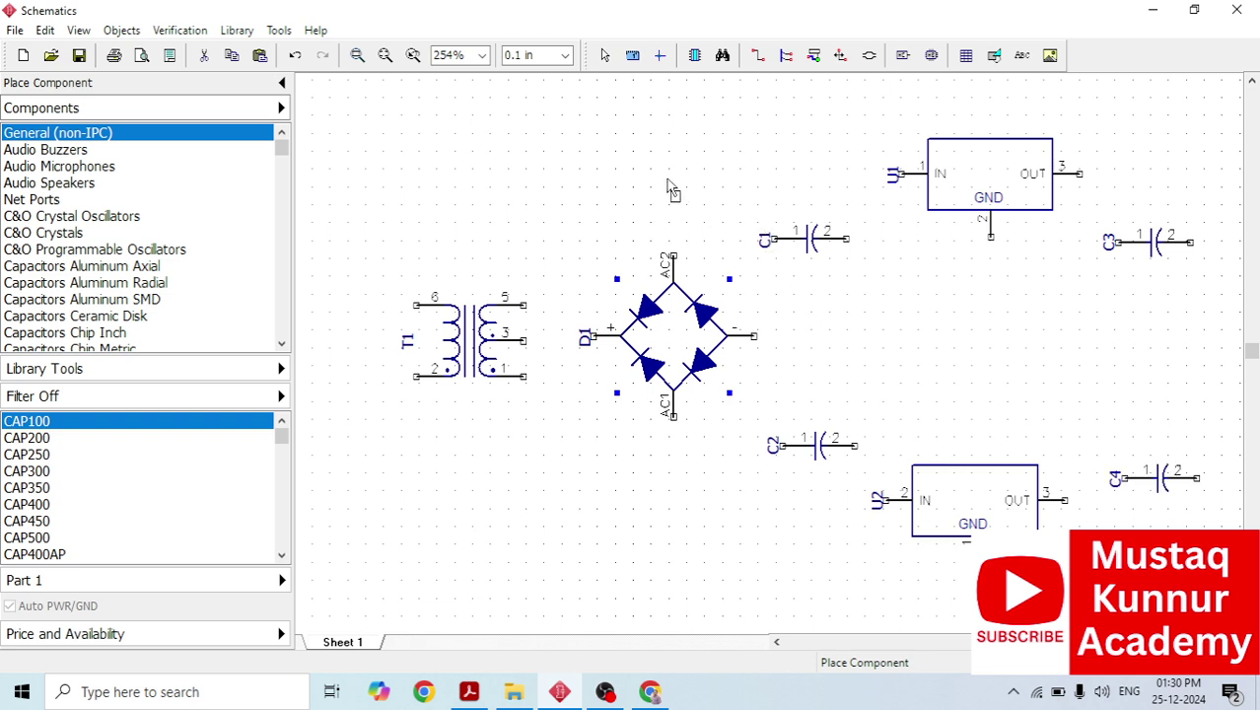
key("Escape")
Rotate all four capacitors upright, with pin 1 at the top of C1 and C3 and pin 2 at the top of C2 and C4.
left_click_drag(737, 190, 899, 541)
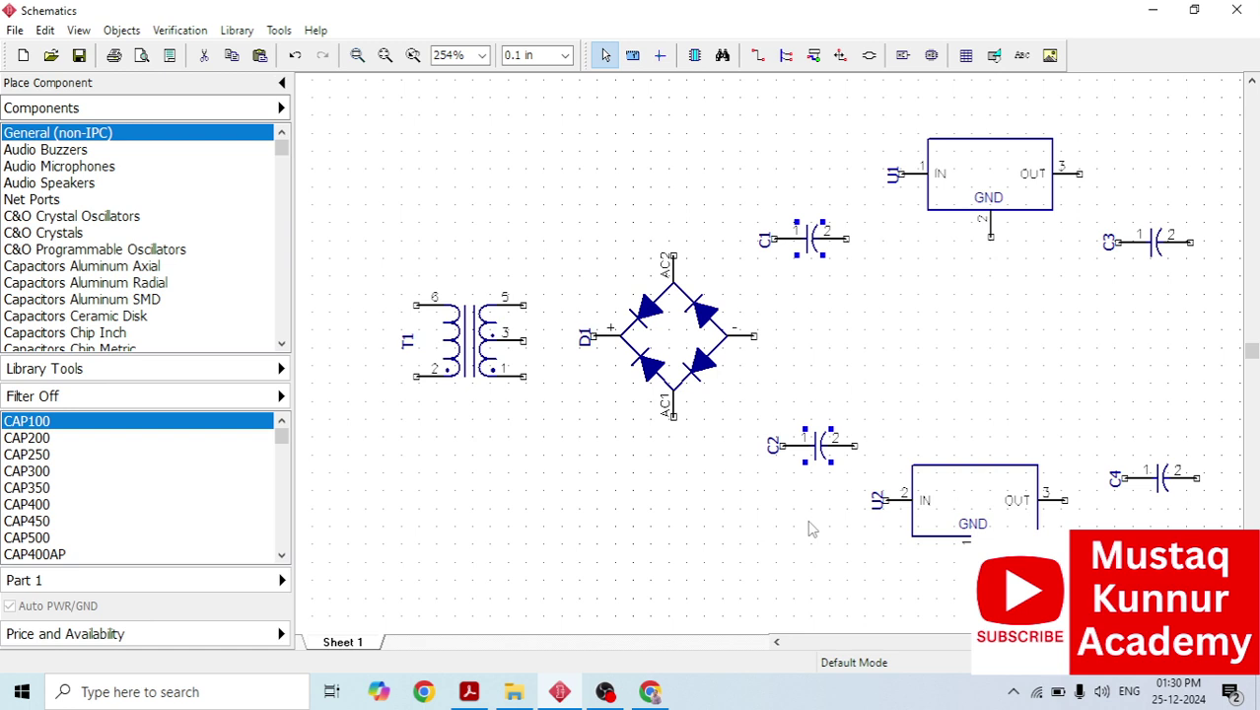
left_click_drag(742, 214, 1209, 294)
key("r")
key("r")
key("r")
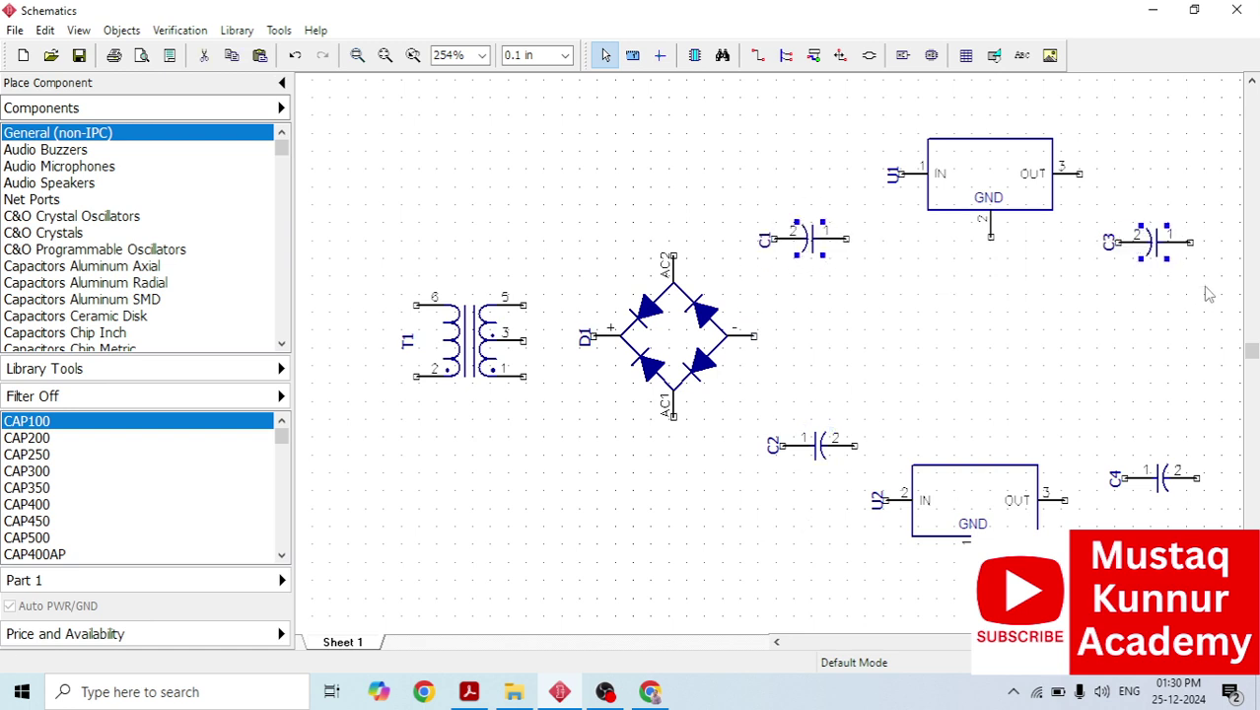
left_click_drag(764, 406, 1220, 508)
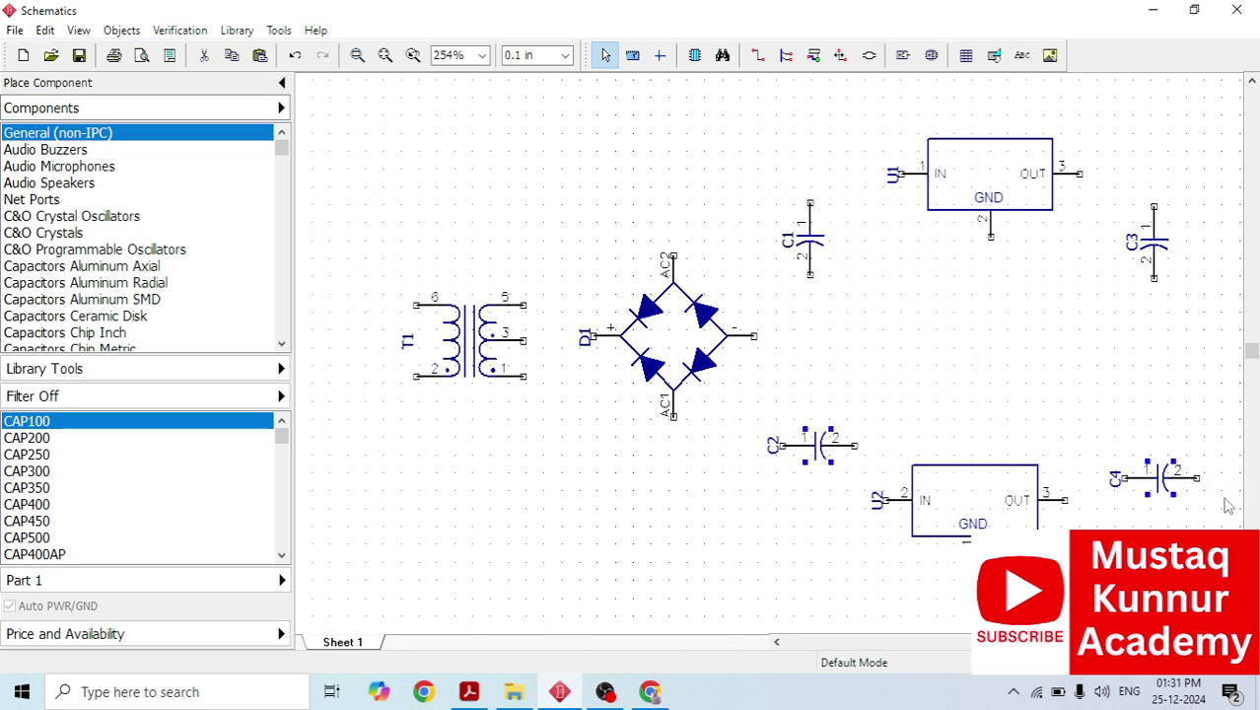
key("r")
left_click(690, 496)
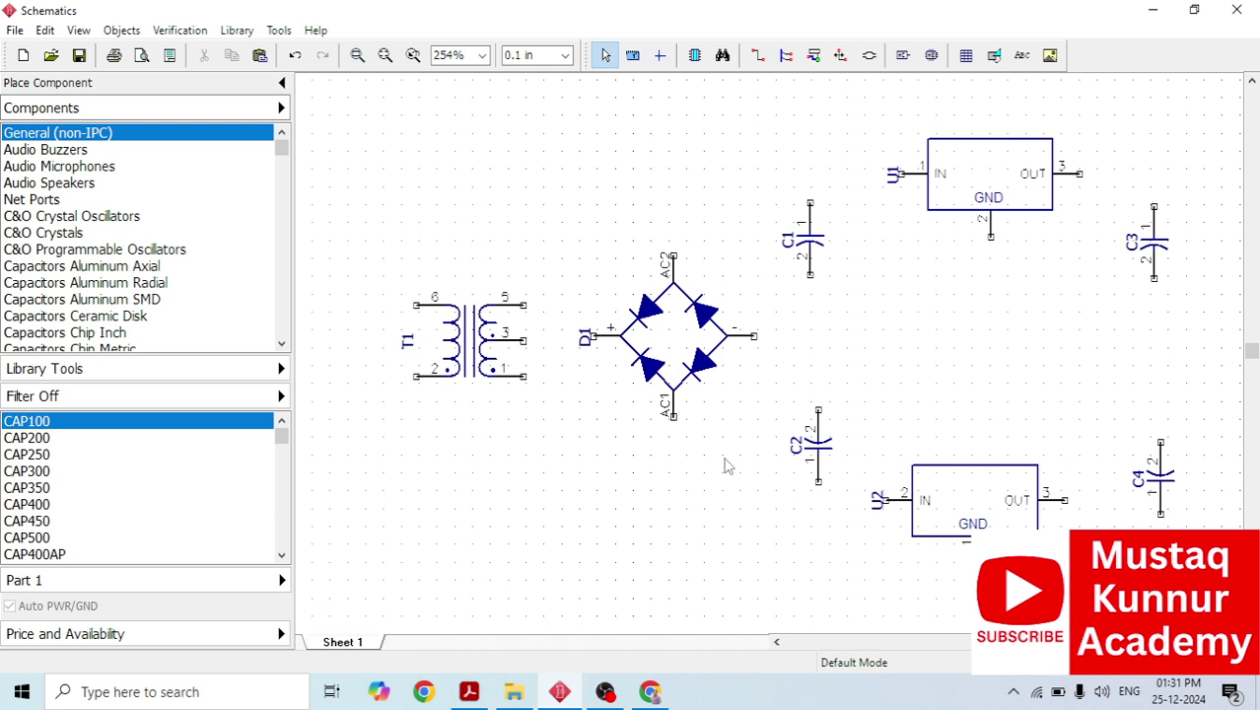
Place a GND symbol from the Net Ports library below each of the two regulators.
left_click(31, 202)
scroll(82, 486, "down", 1)
scroll(84, 490, "down", 3)
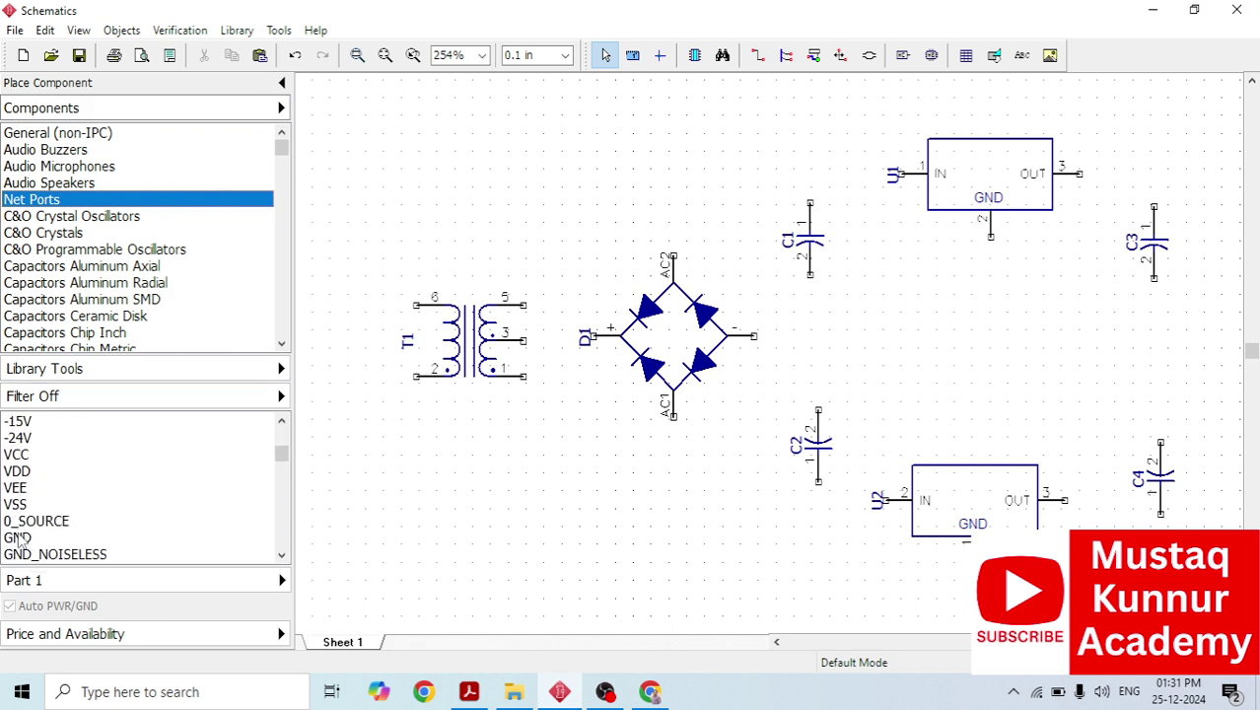
left_click(17, 537)
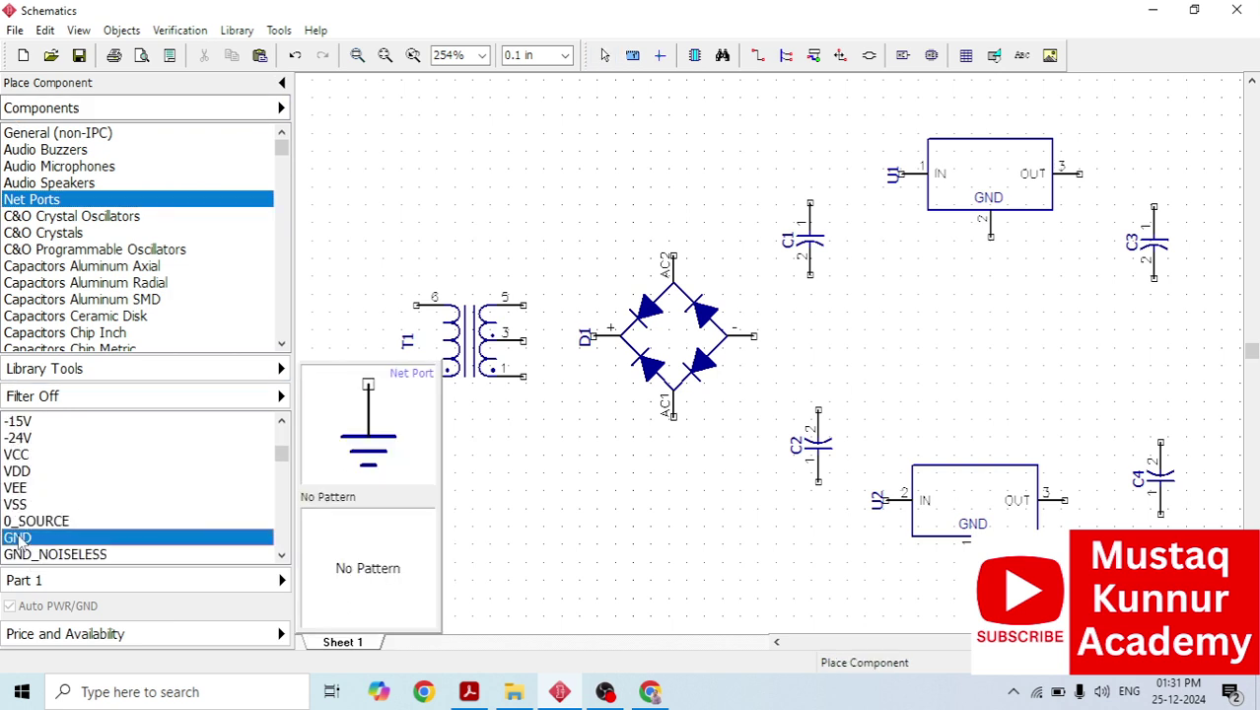
left_click(986, 335)
scroll(968, 537, "down", 1)
left_click(971, 615)
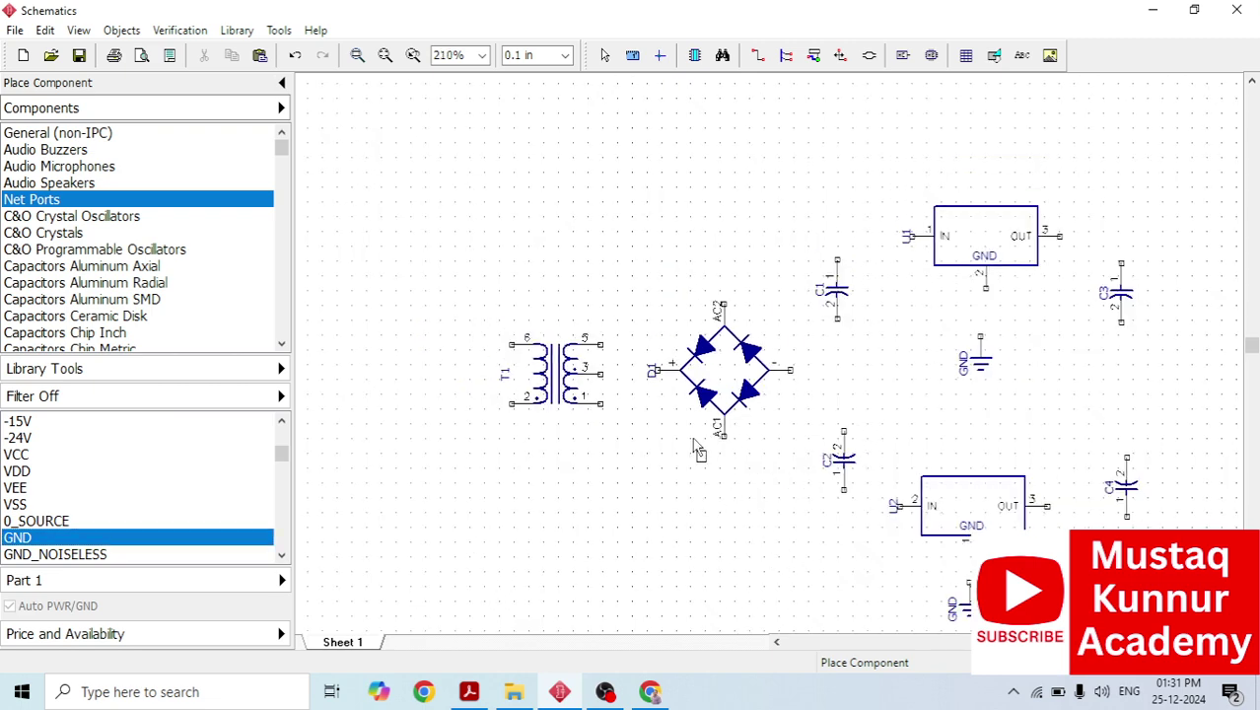
Compare with the manual's schematic and rotate bridge rectifier D1 by 180 degrees so its + terminal faces the regulators.
left_click(471, 692)
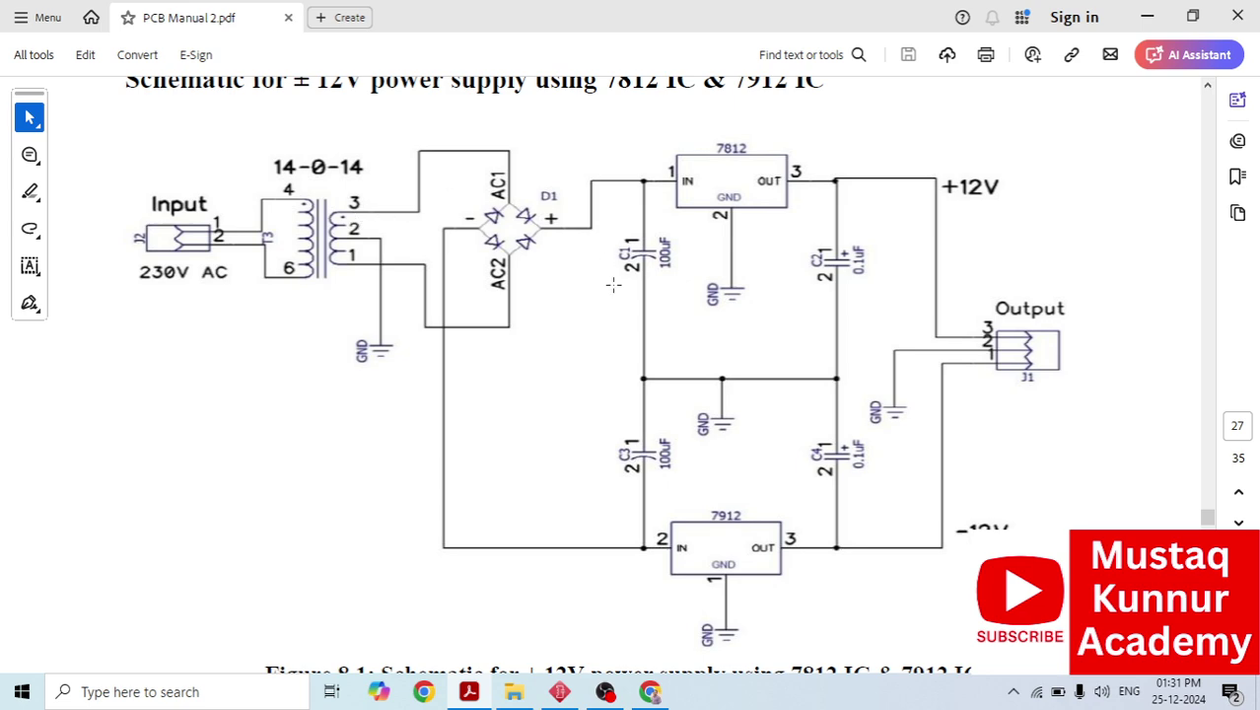
left_click(559, 692)
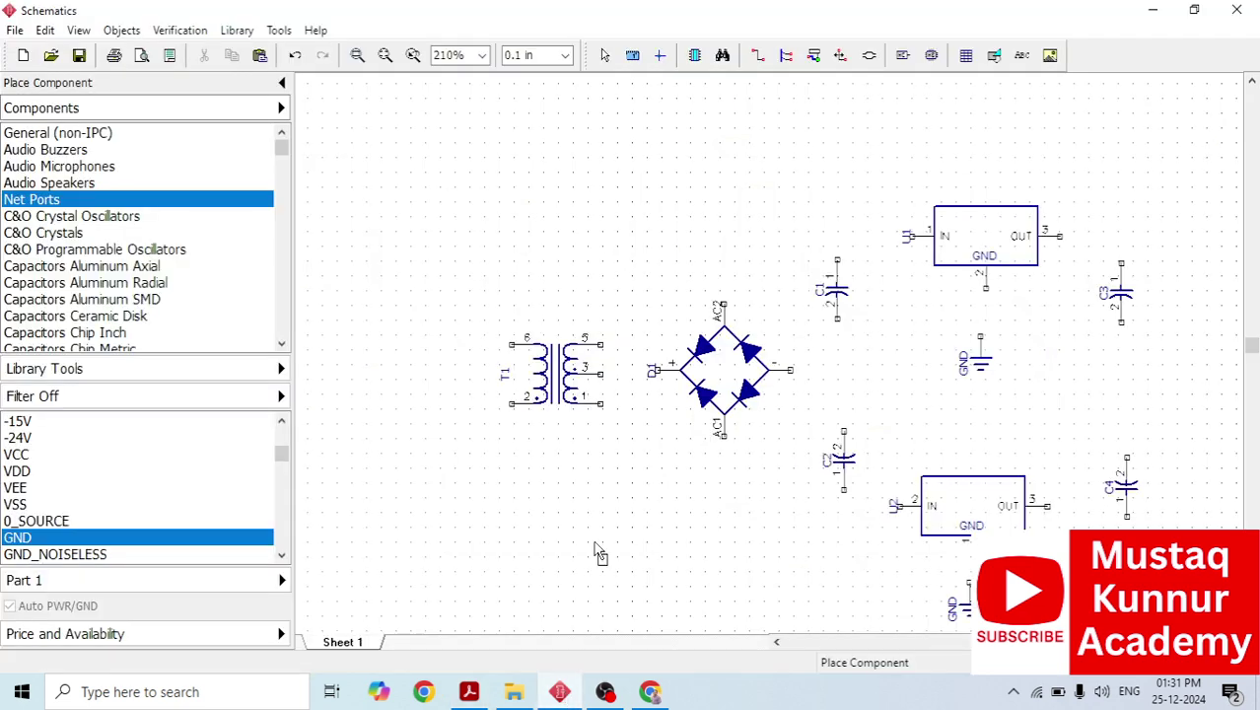
scroll(760, 416, "up", 1)
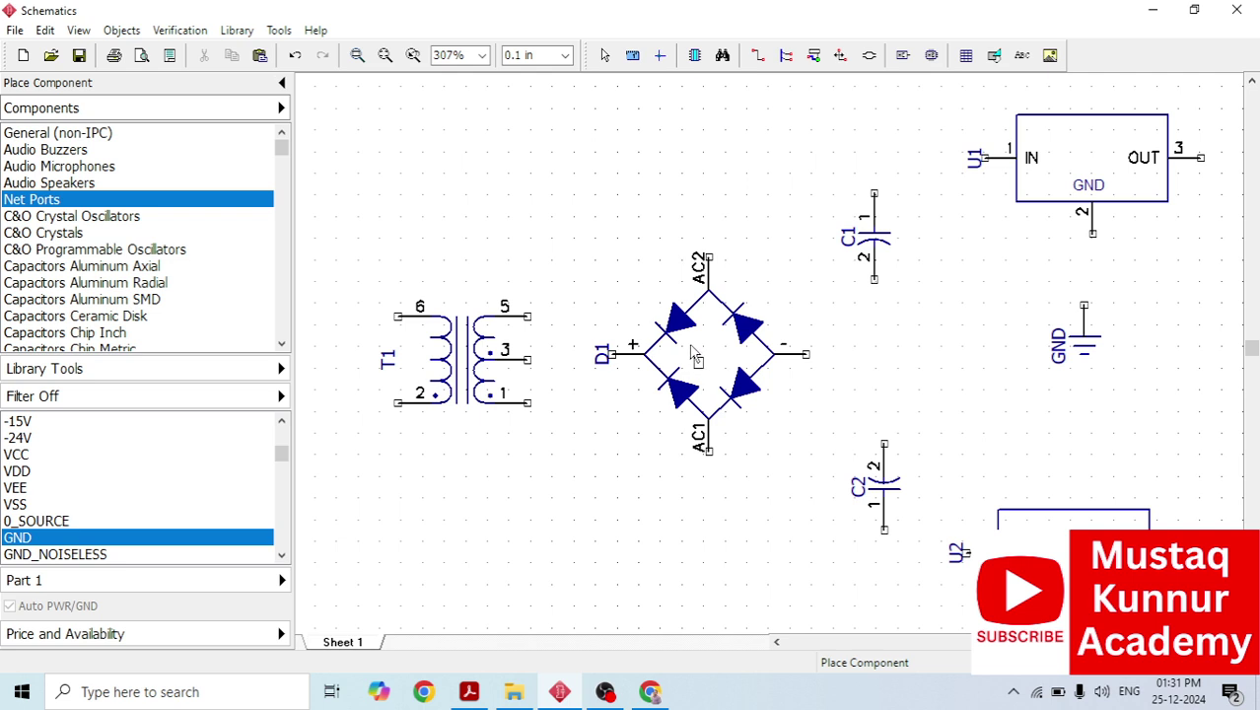
key("Escape")
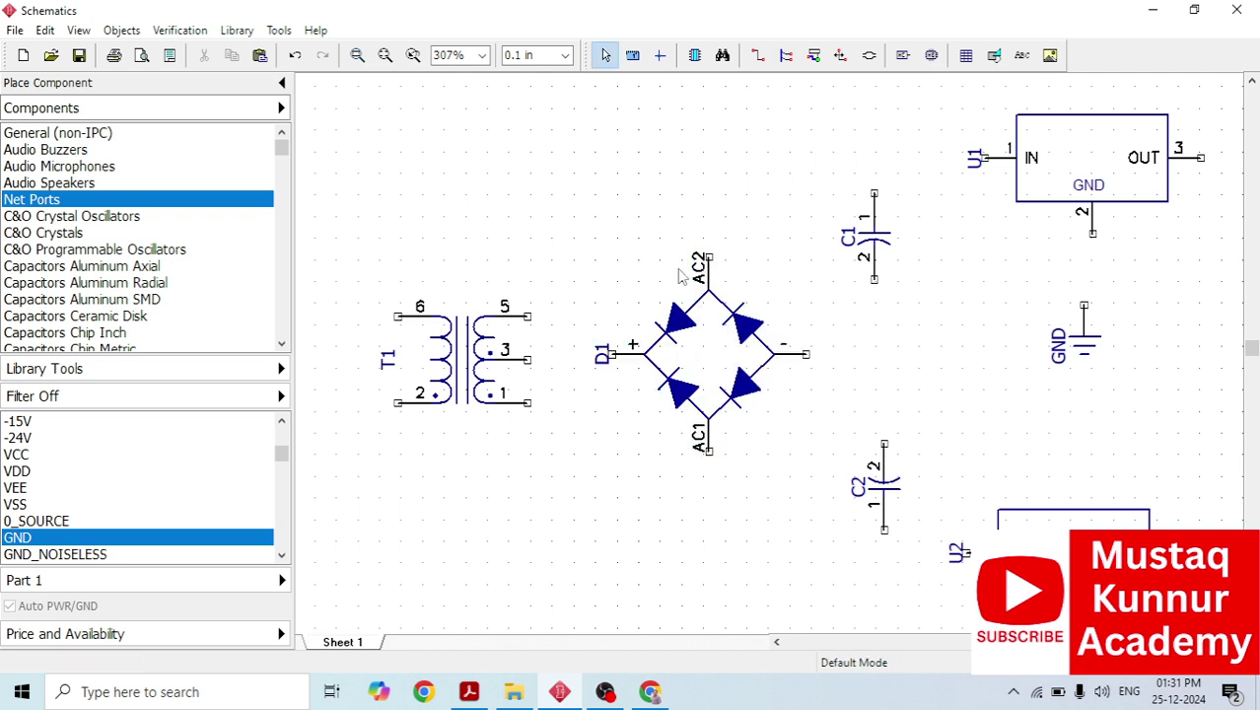
left_click(729, 364)
key("ctrl+r")
key("ctrl+r")
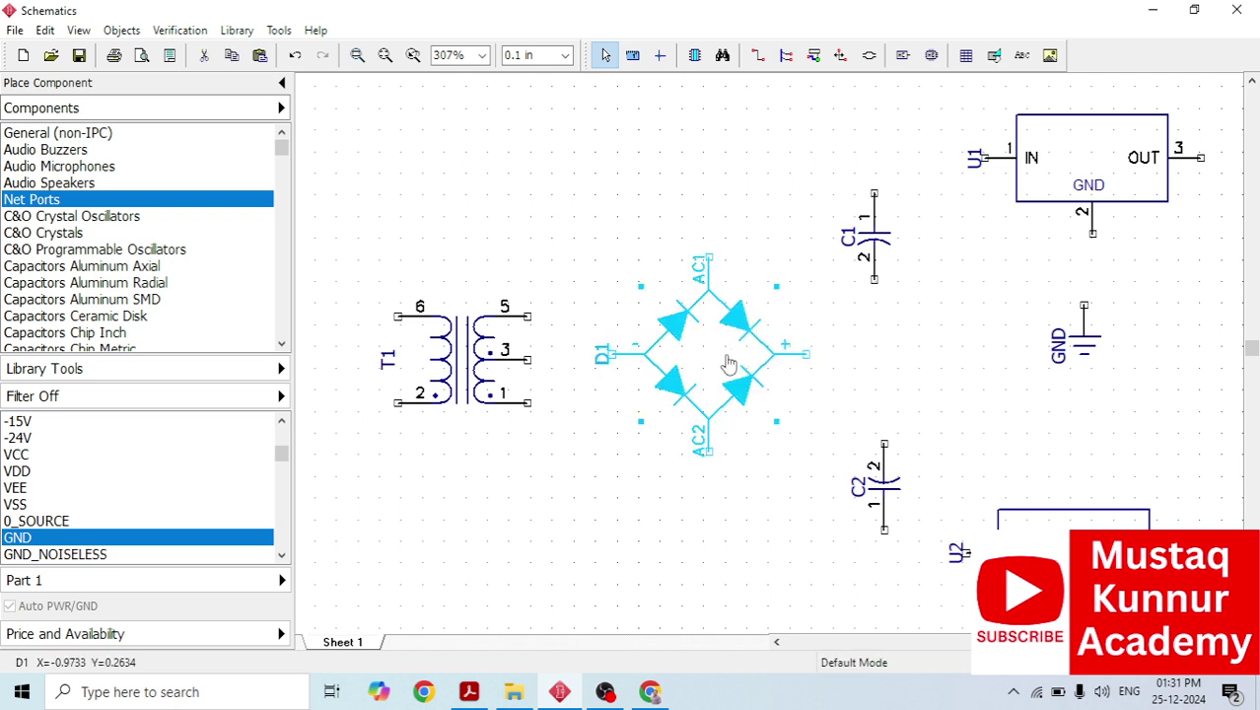
Wire transformer pin 5 to the bridge rectifier's AC1 terminal and transformer pin 1 to AC2.
left_click(533, 328)
left_click(542, 262)
left_click(706, 256)
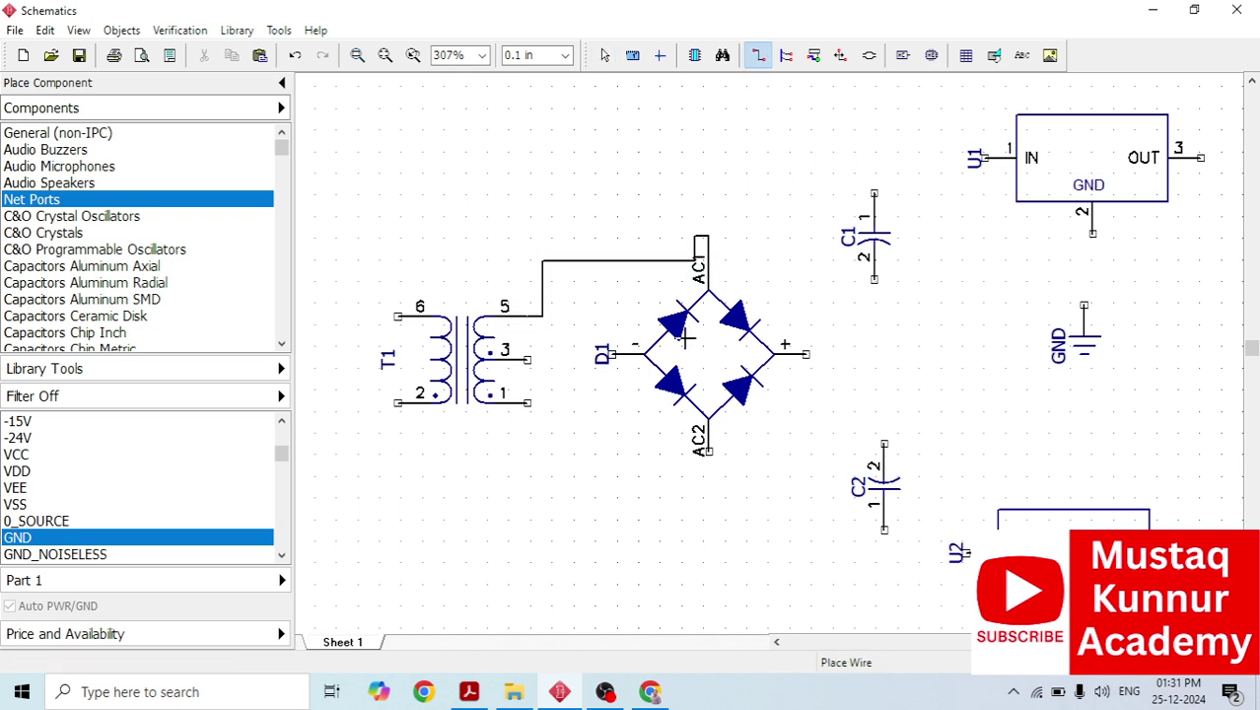
left_click(530, 402)
left_click(559, 465)
left_click(707, 453)
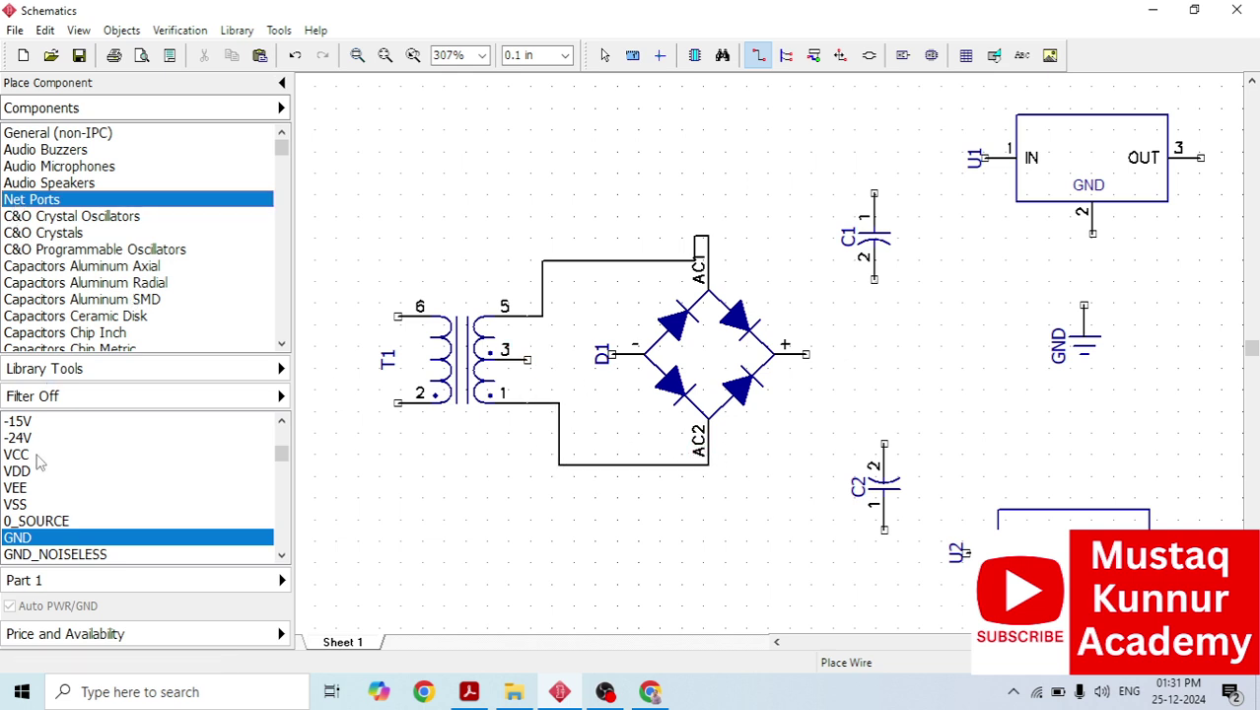
Place a GND net port below the transformer's secondary side and wire centre-tap pin 3 to it.
left_click(27, 538)
left_click(558, 540)
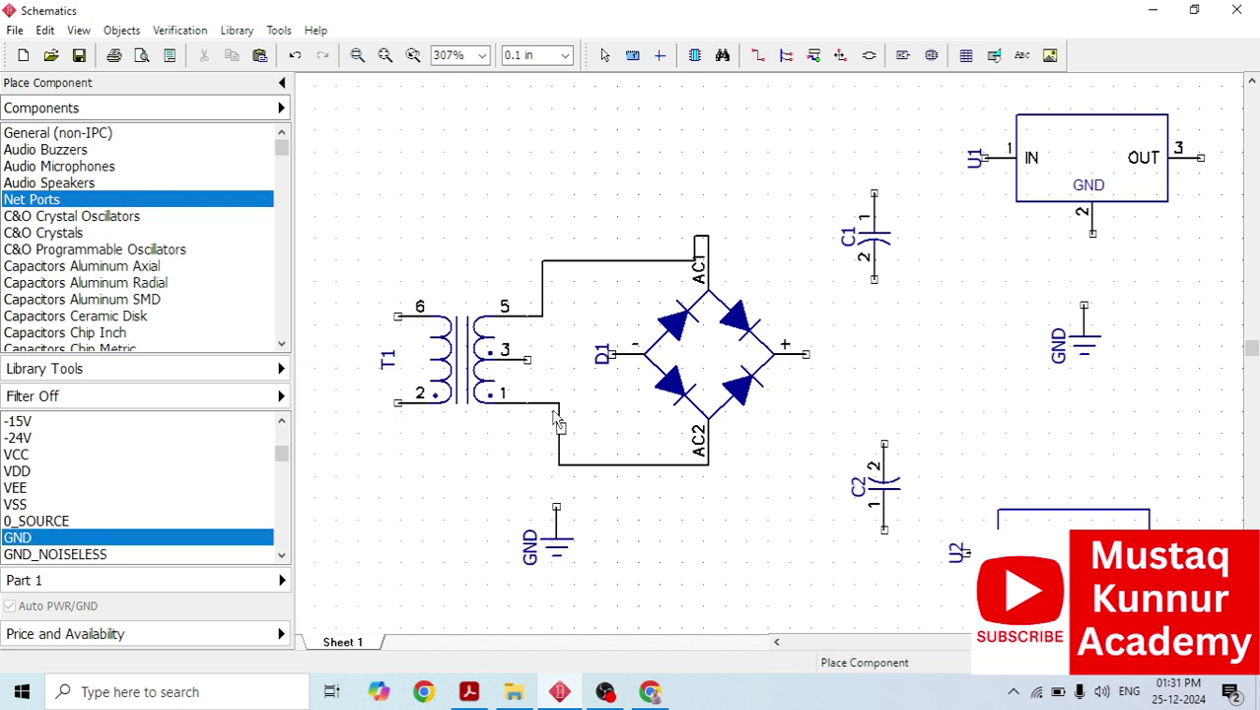
key("Escape")
left_click(528, 359)
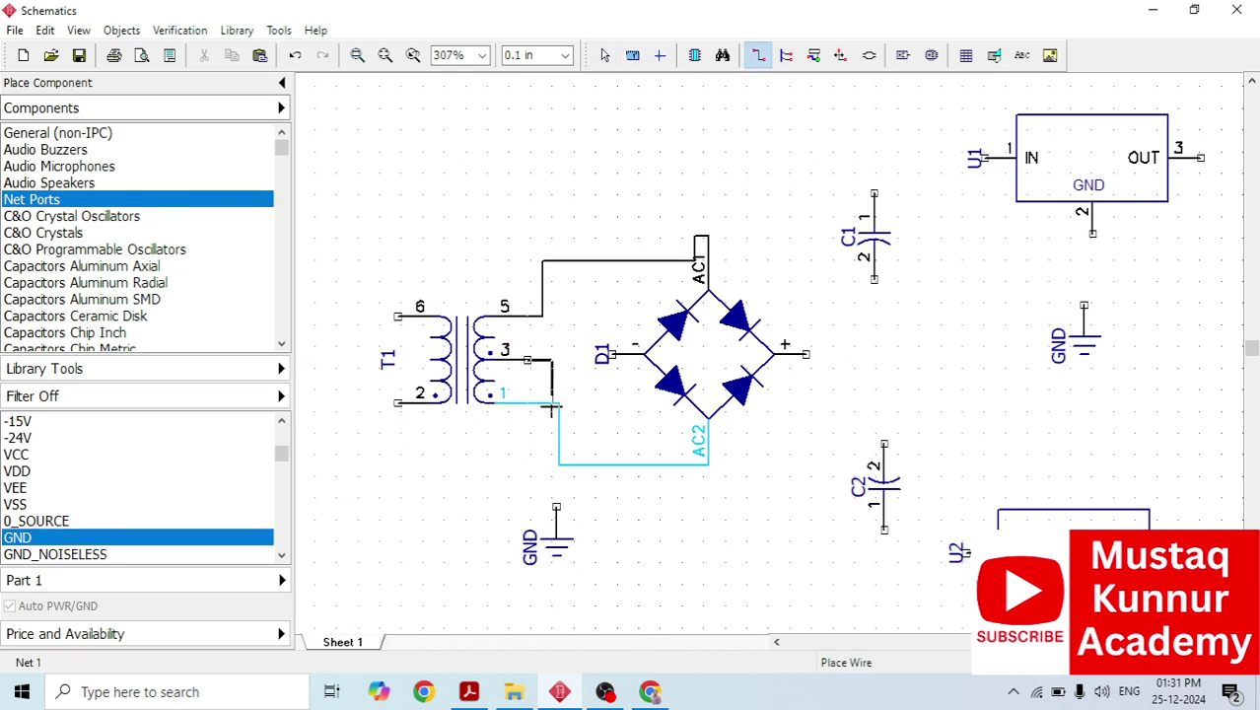
left_click(556, 506)
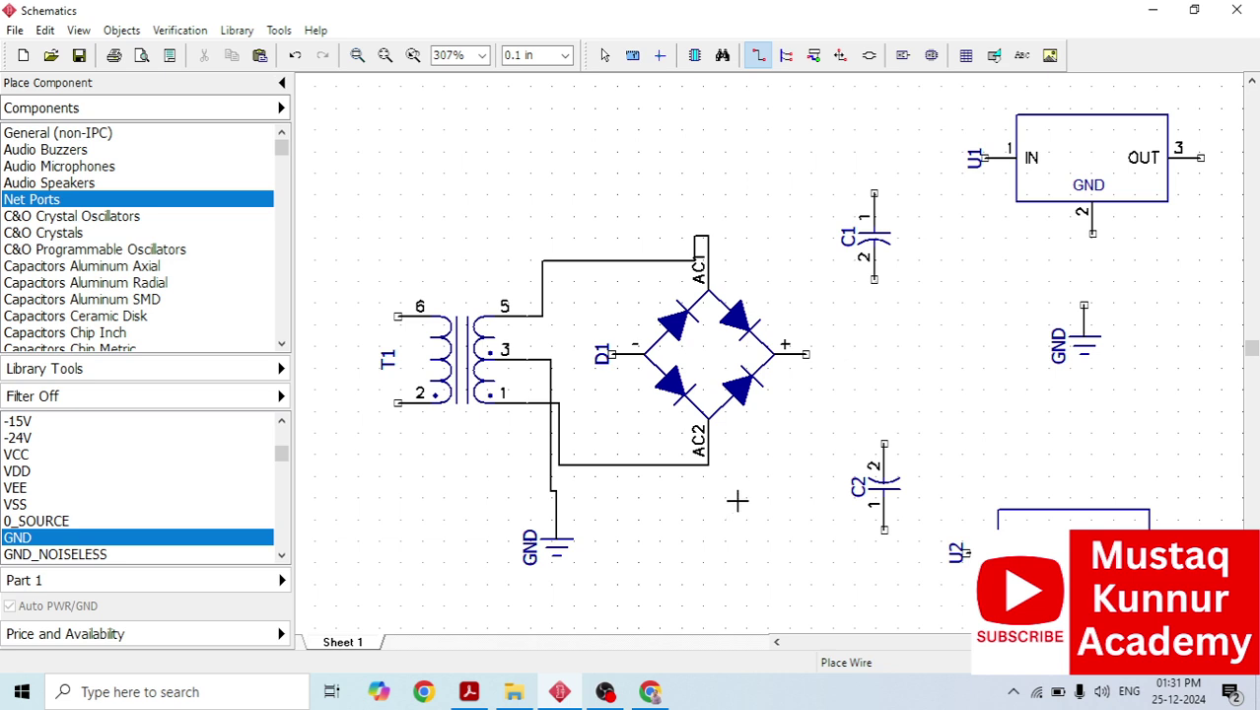
Wire C1 pin 1 to U1's IN pin and connect the bridge rectifier's + terminal to that wire's corner.
left_click(874, 193)
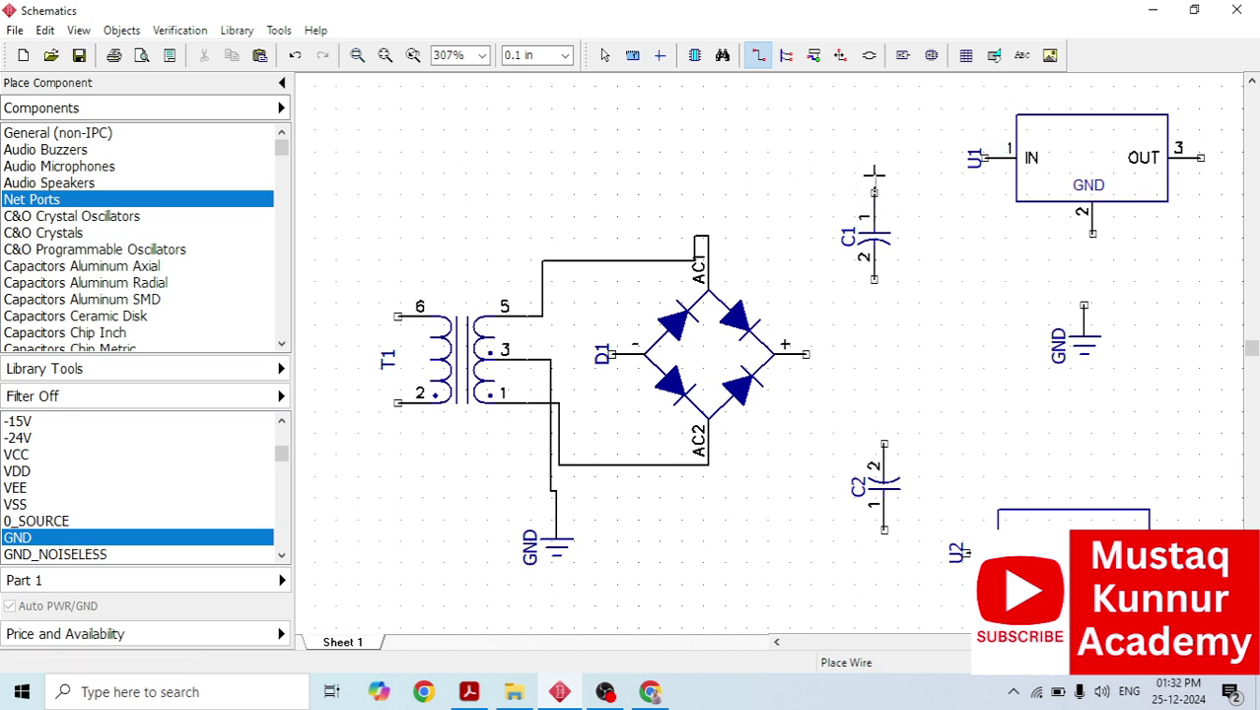
left_click(984, 157)
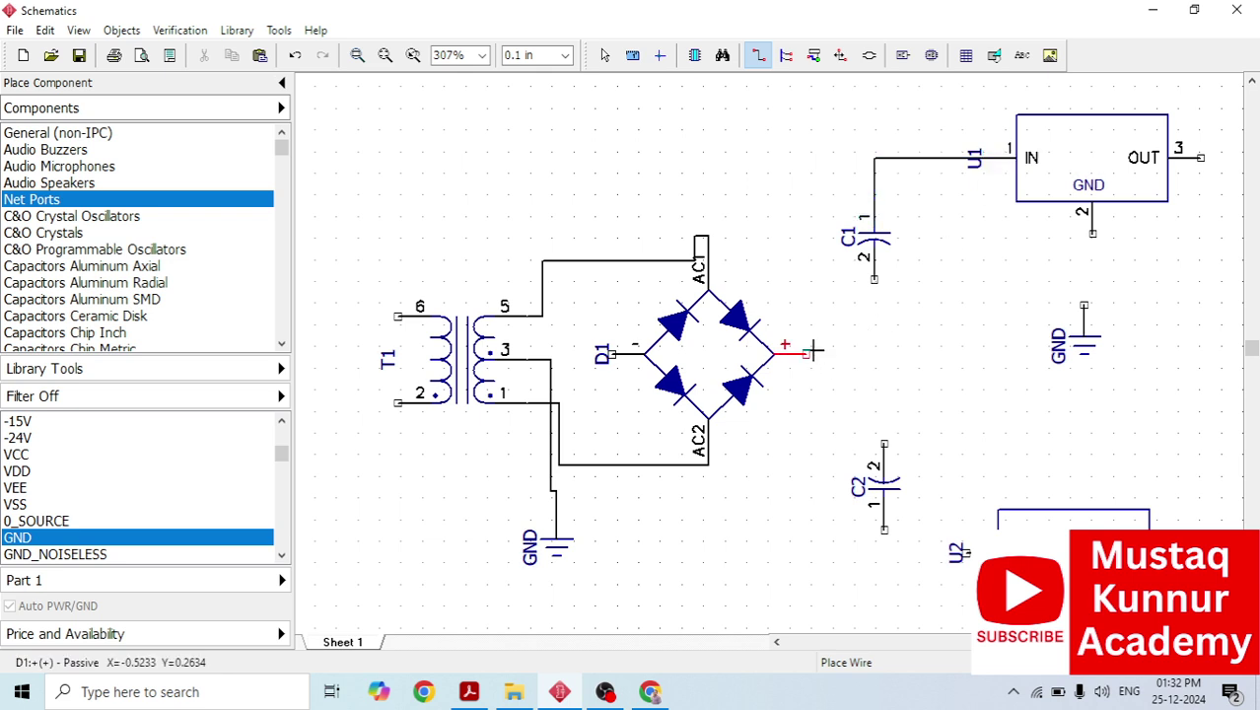
left_click(806, 353)
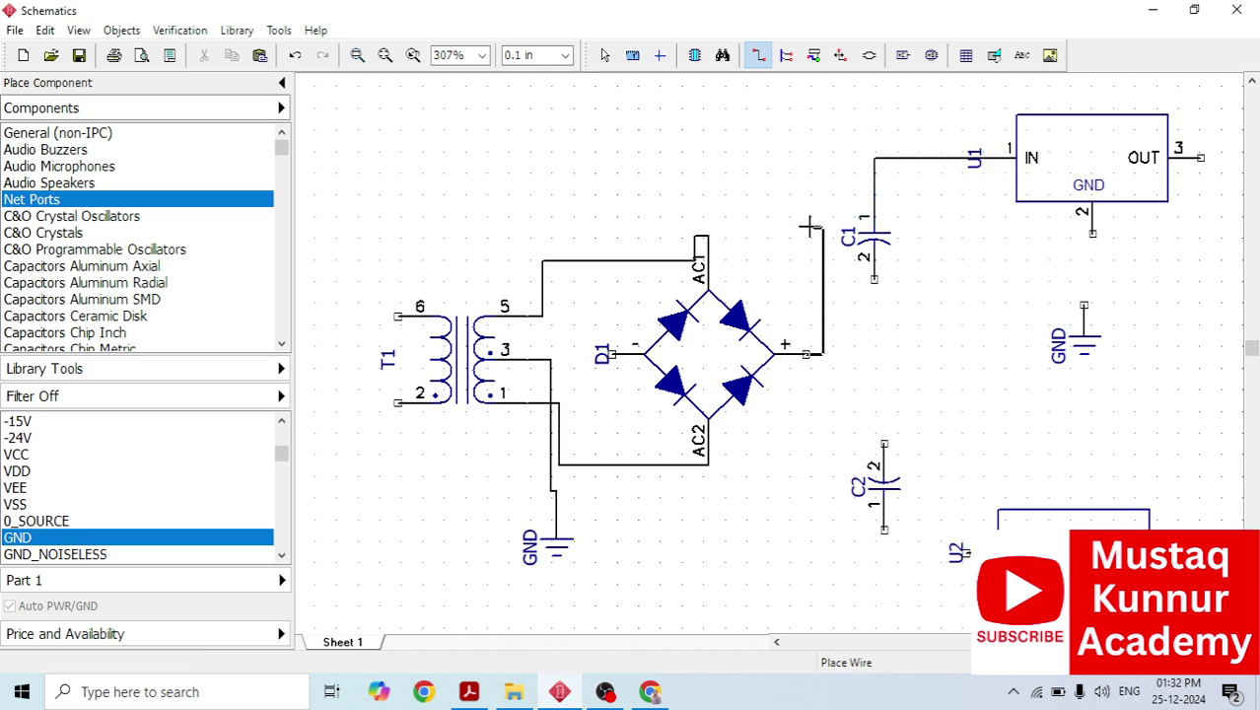
left_click(873, 161)
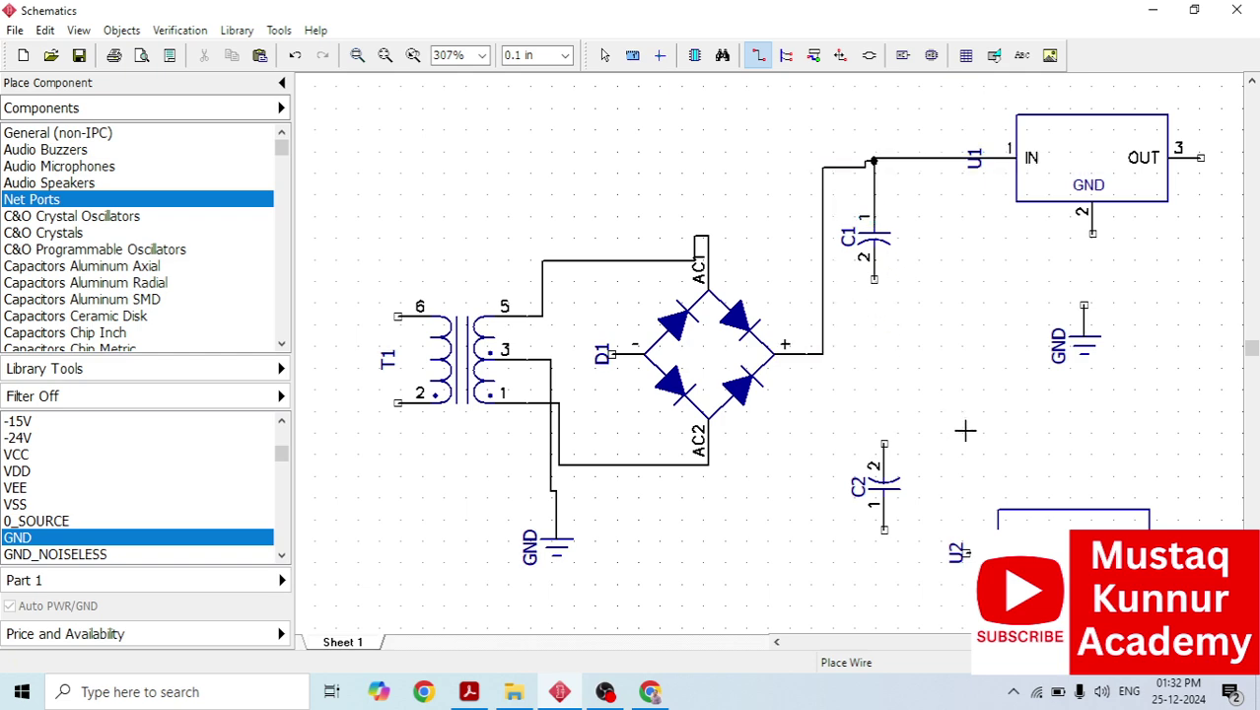
Wire U1's GND pin 2 to the GND port below it and connect C1 pin 2 to that ground wire.
scroll(979, 396, "down", 1)
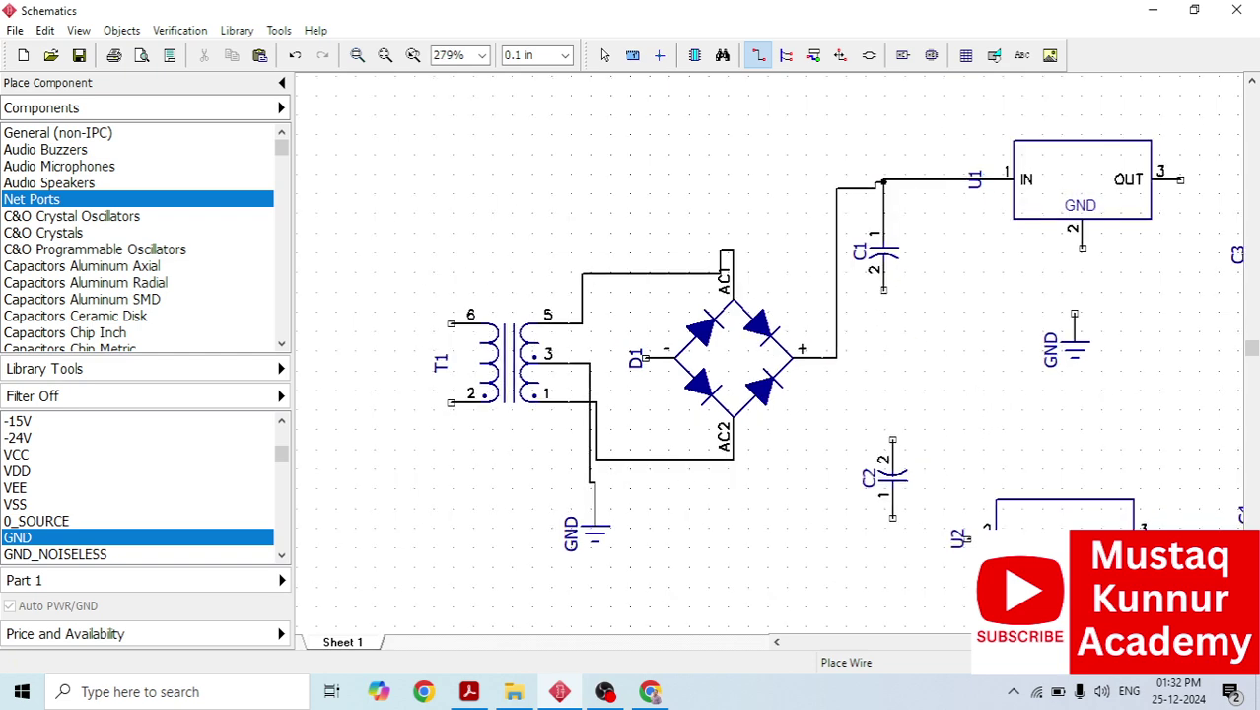
scroll(632, 375, "right", 5)
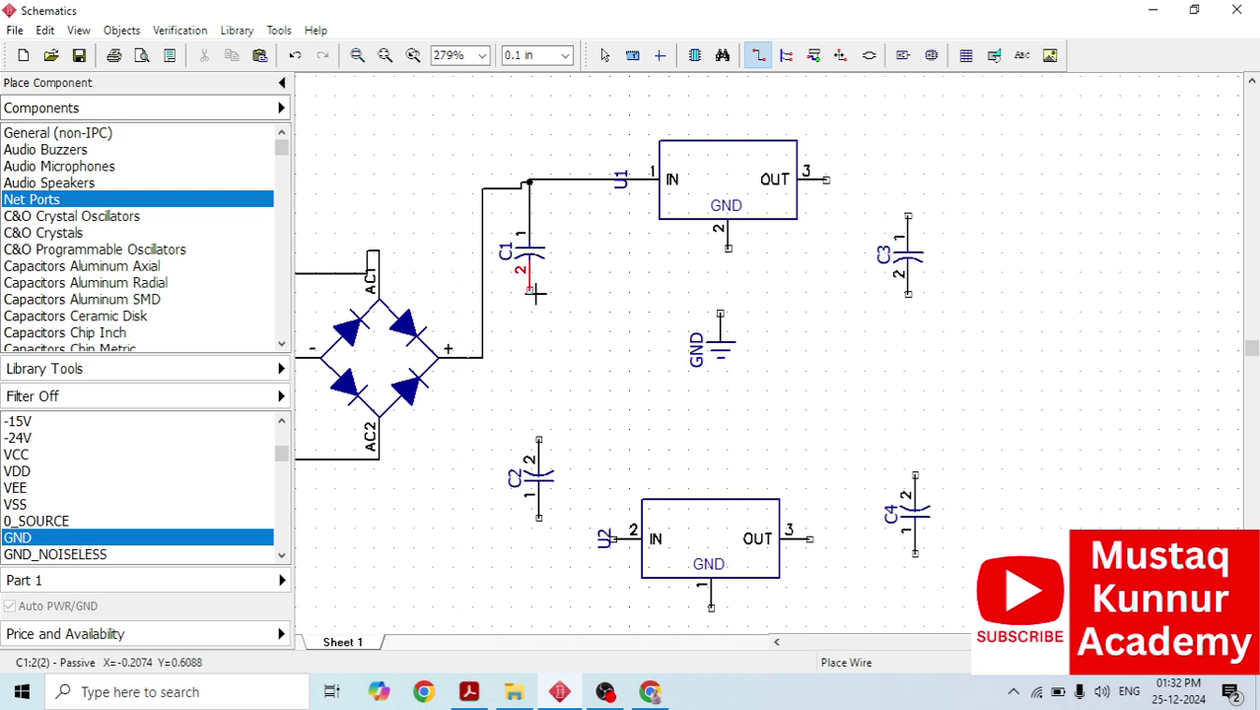
left_click(728, 248)
left_click(721, 313)
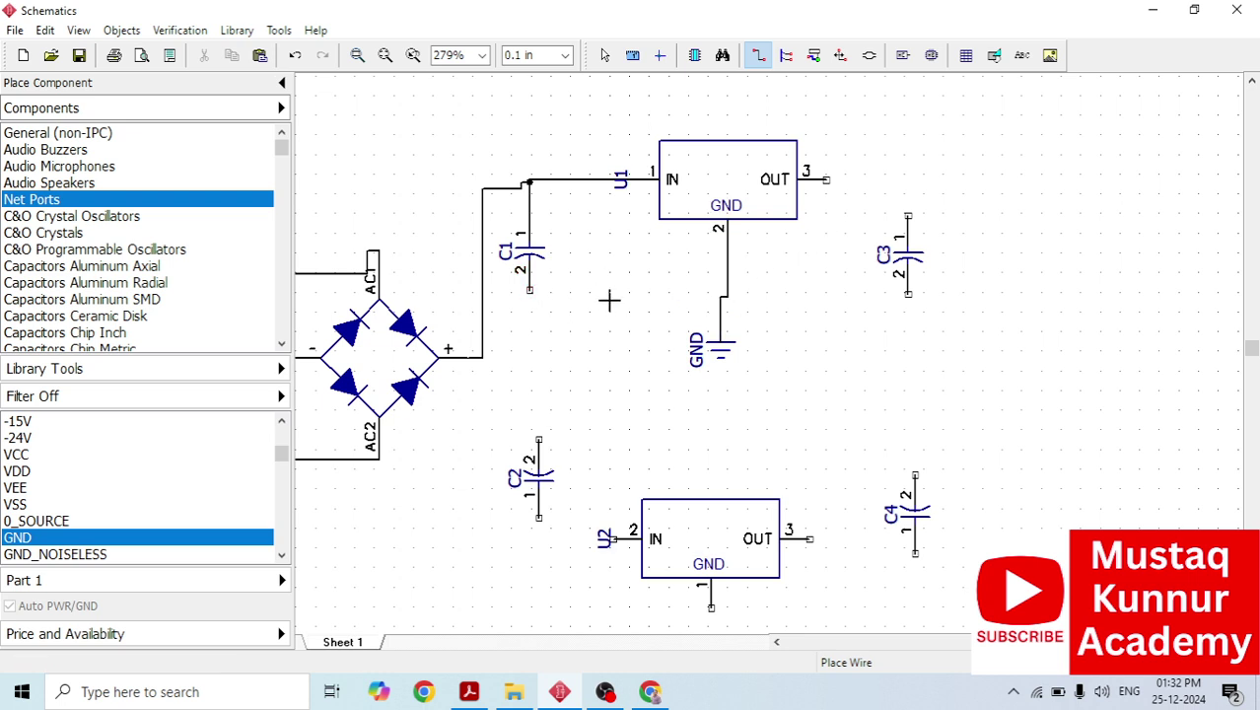
left_click(530, 290)
left_click(721, 300)
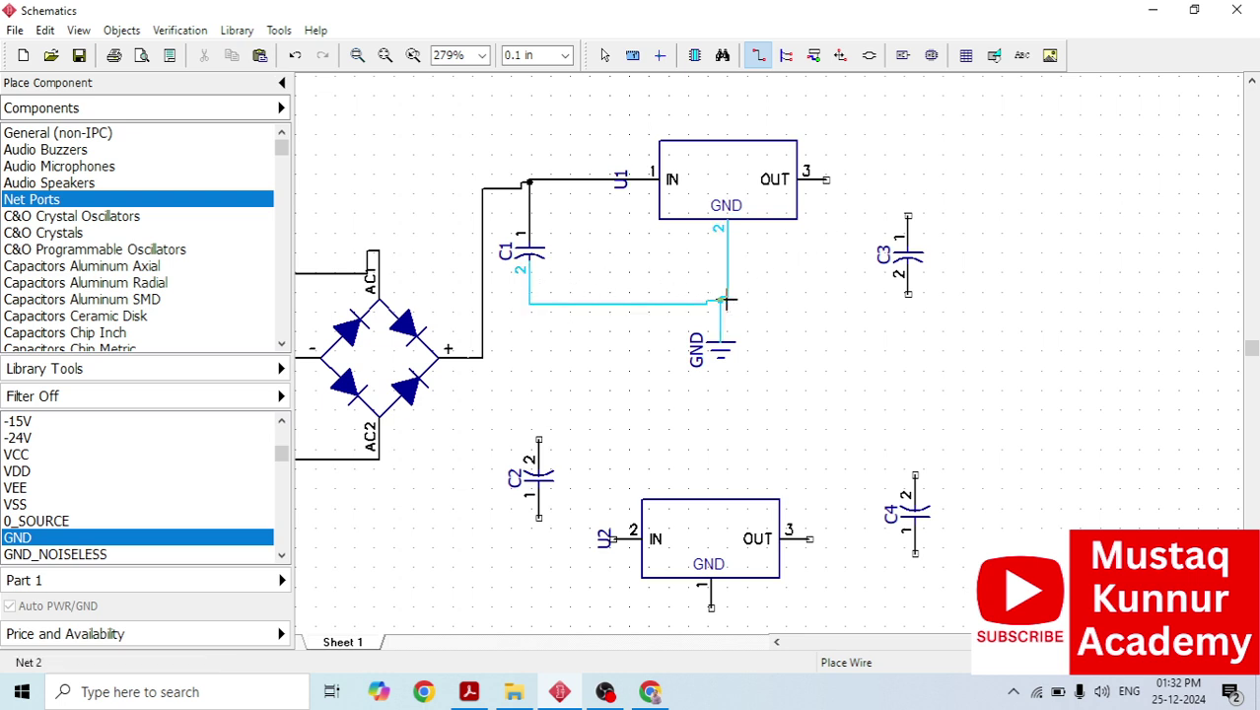
left_click(726, 299)
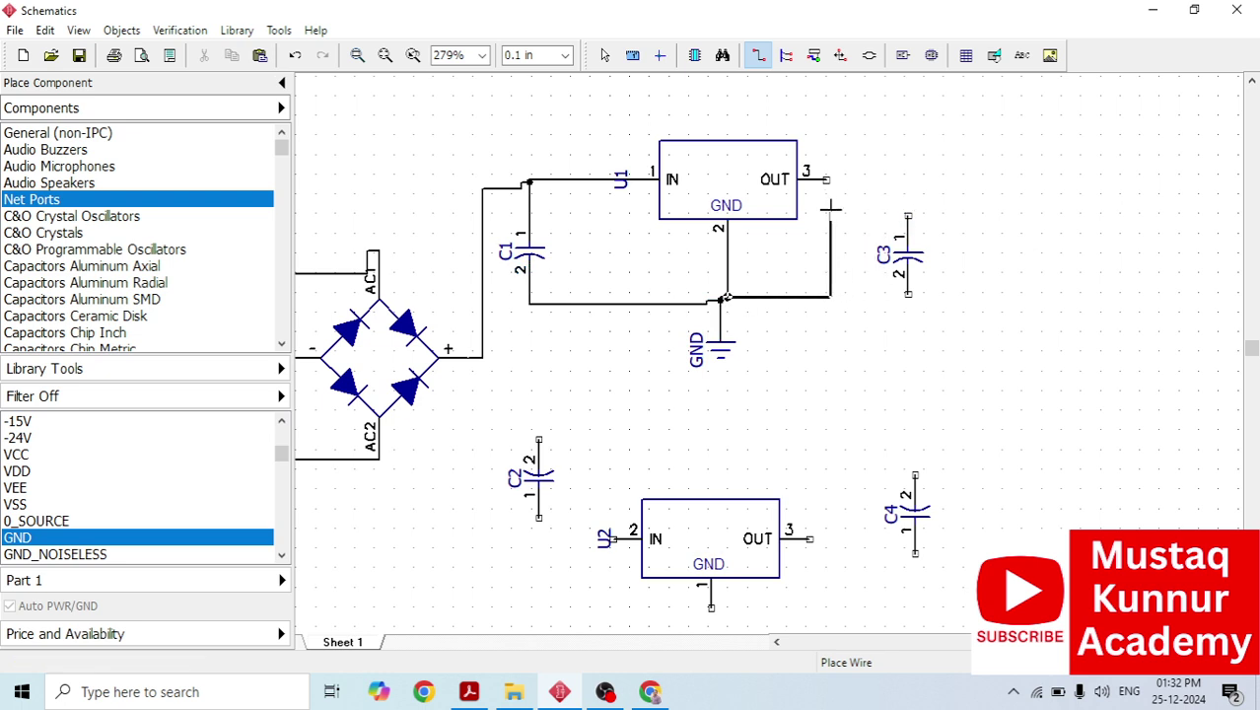
right_click(852, 215)
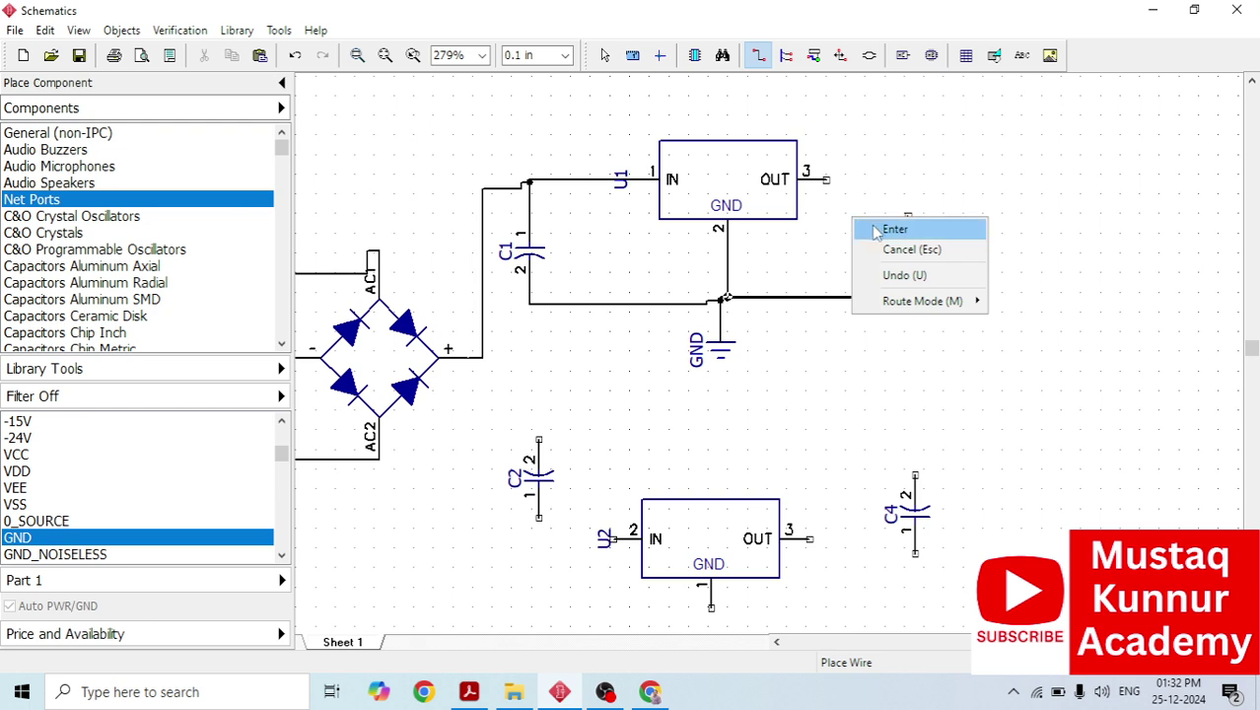
left_click(886, 247)
Wire C3 pin 1 to U1's OUT pin 3.
left_click(907, 214)
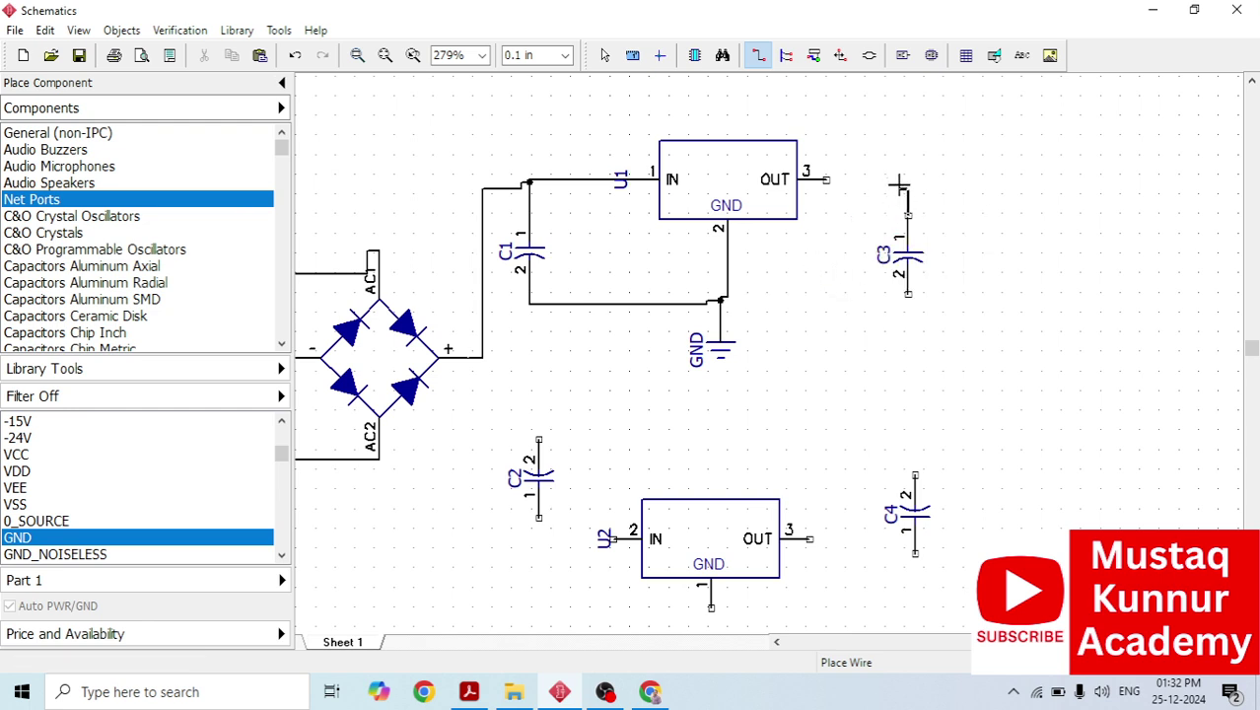
left_click(832, 179)
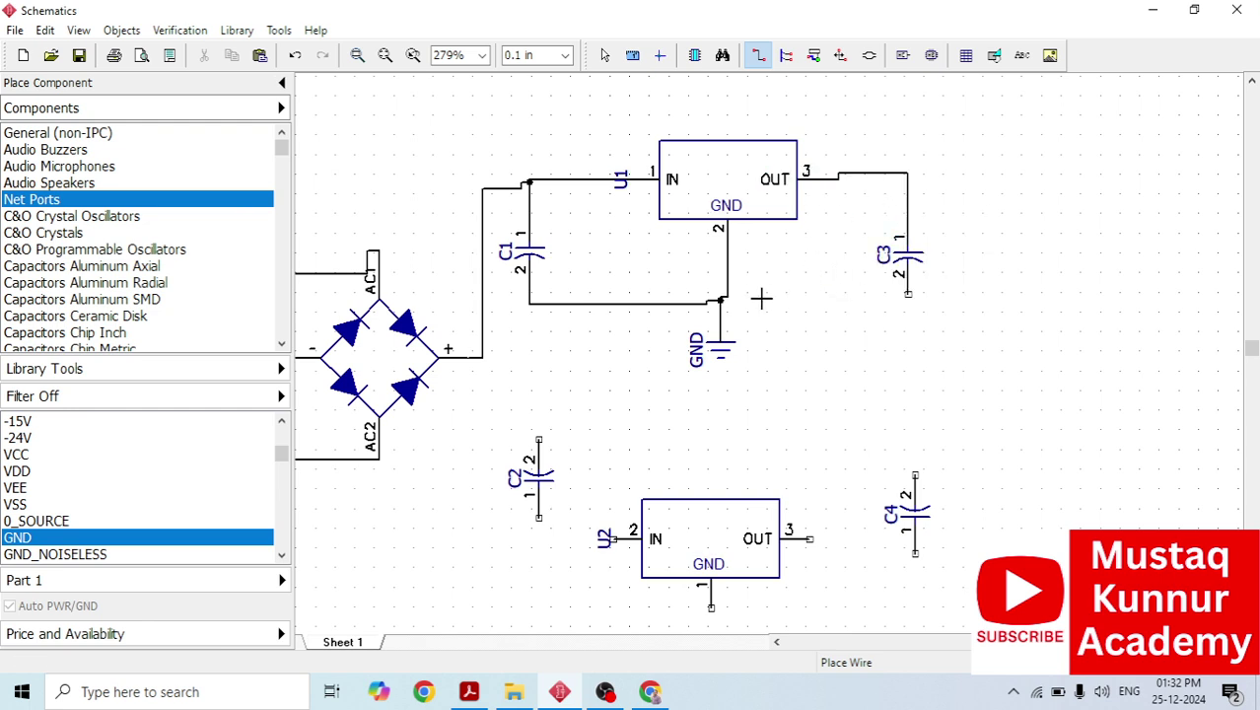
left_click(726, 295)
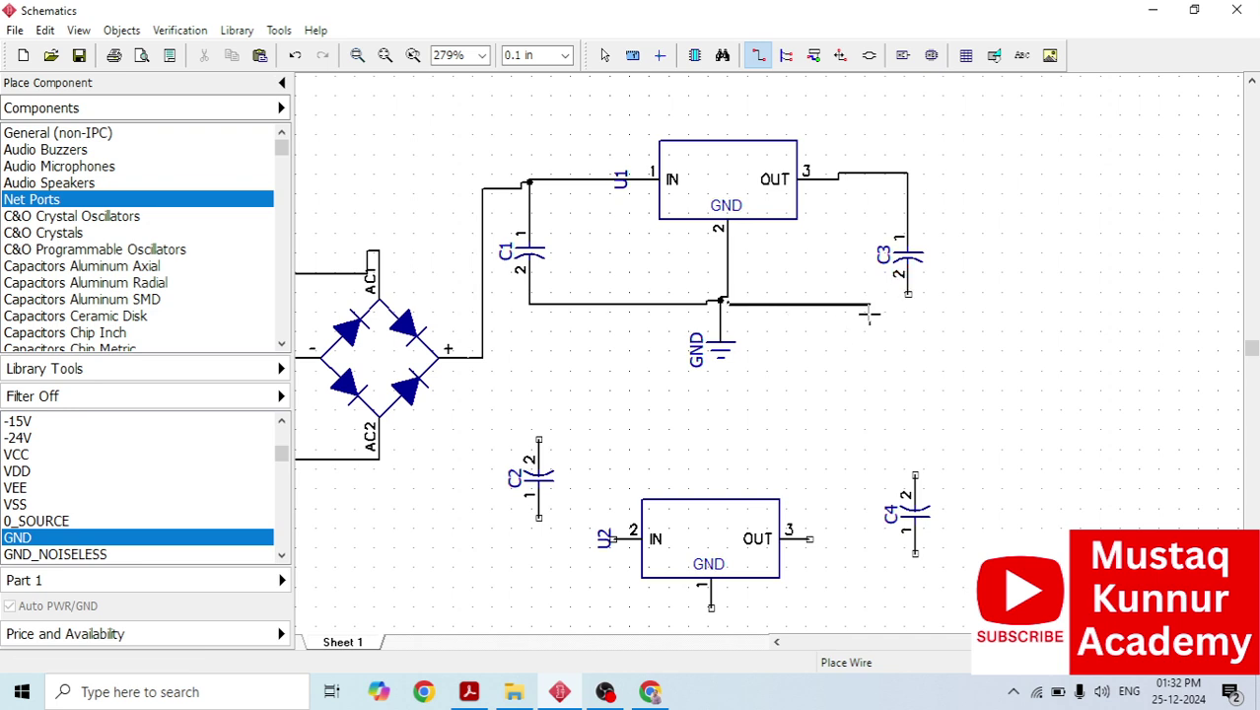
key("Escape")
key("Escape")
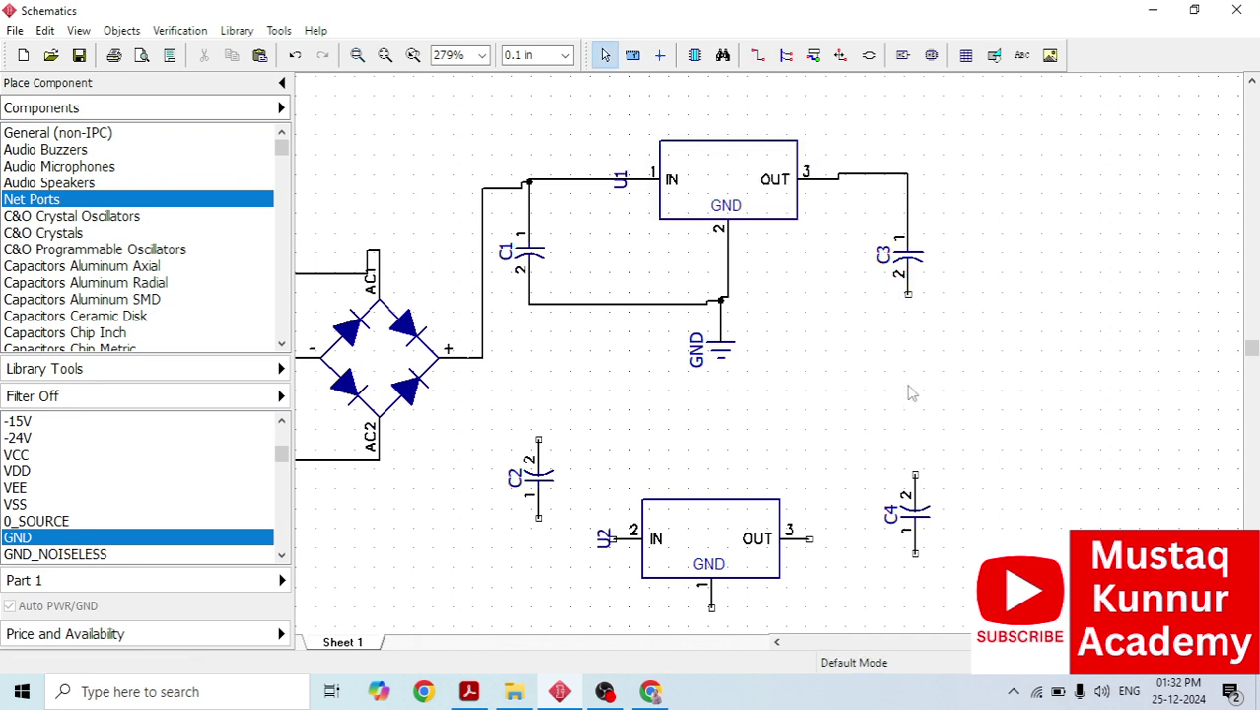
Wire C3 pin 2 to the ground wire below U1 and leave wire placement.
left_click(909, 293)
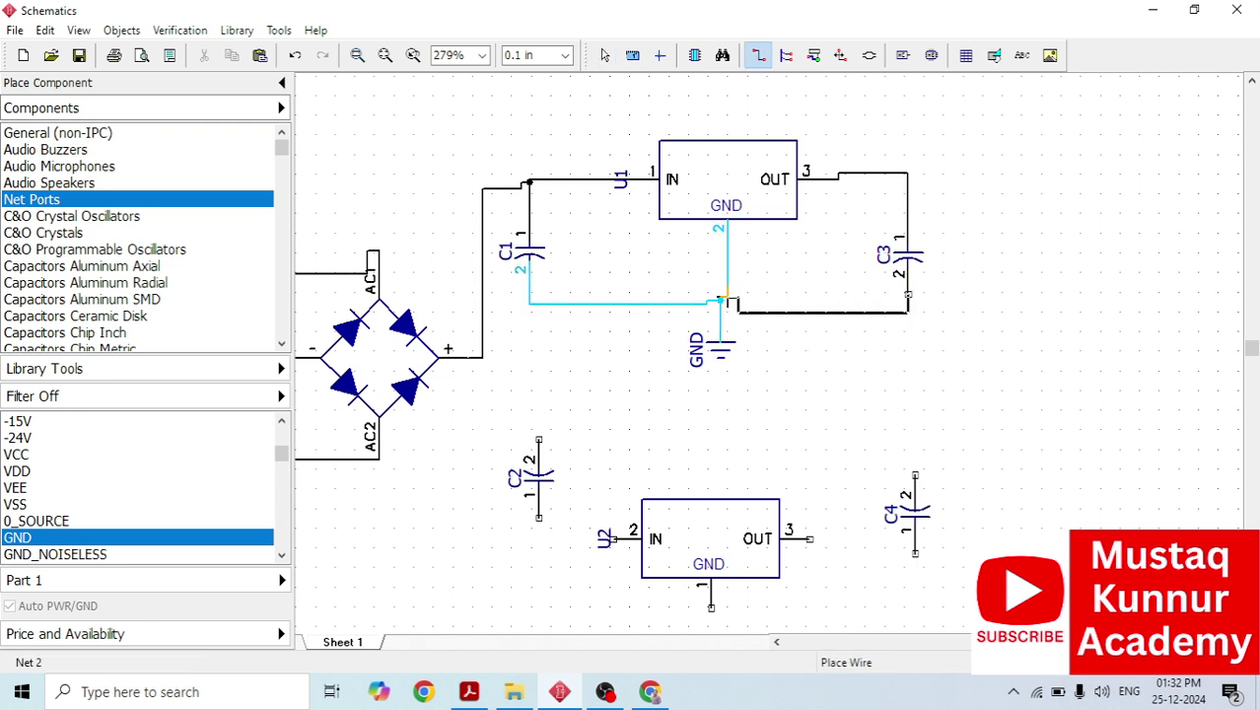
left_click(728, 299)
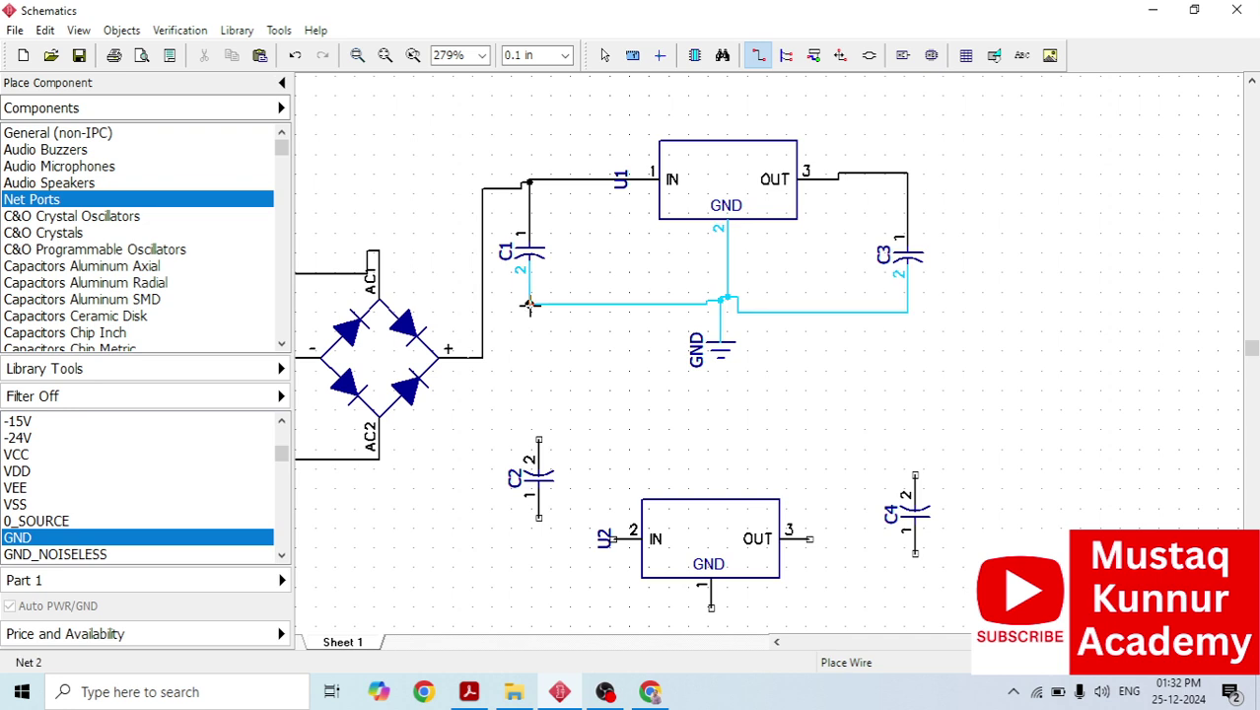
key("Escape")
Rotate capacitors C2 and C4 by 180 degrees so that pin 1 of each faces up.
left_click_drag(506, 422, 569, 552)
left_click(569, 552)
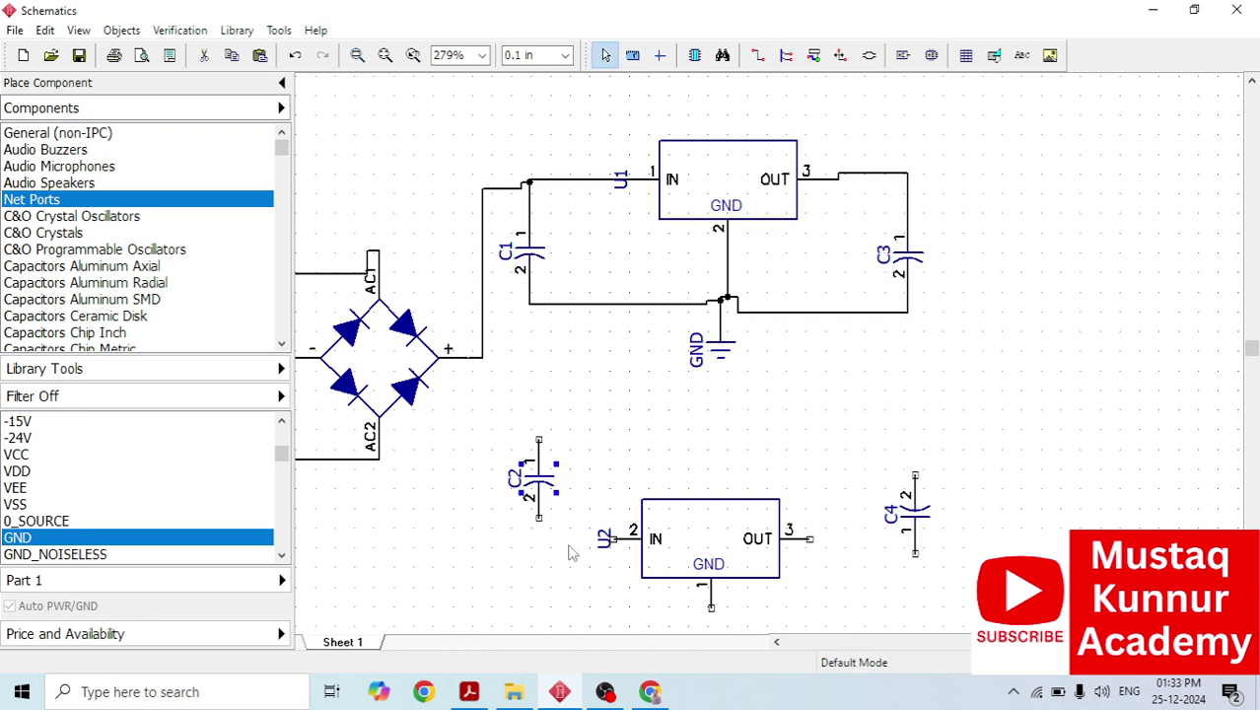
left_click_drag(970, 447, 886, 595)
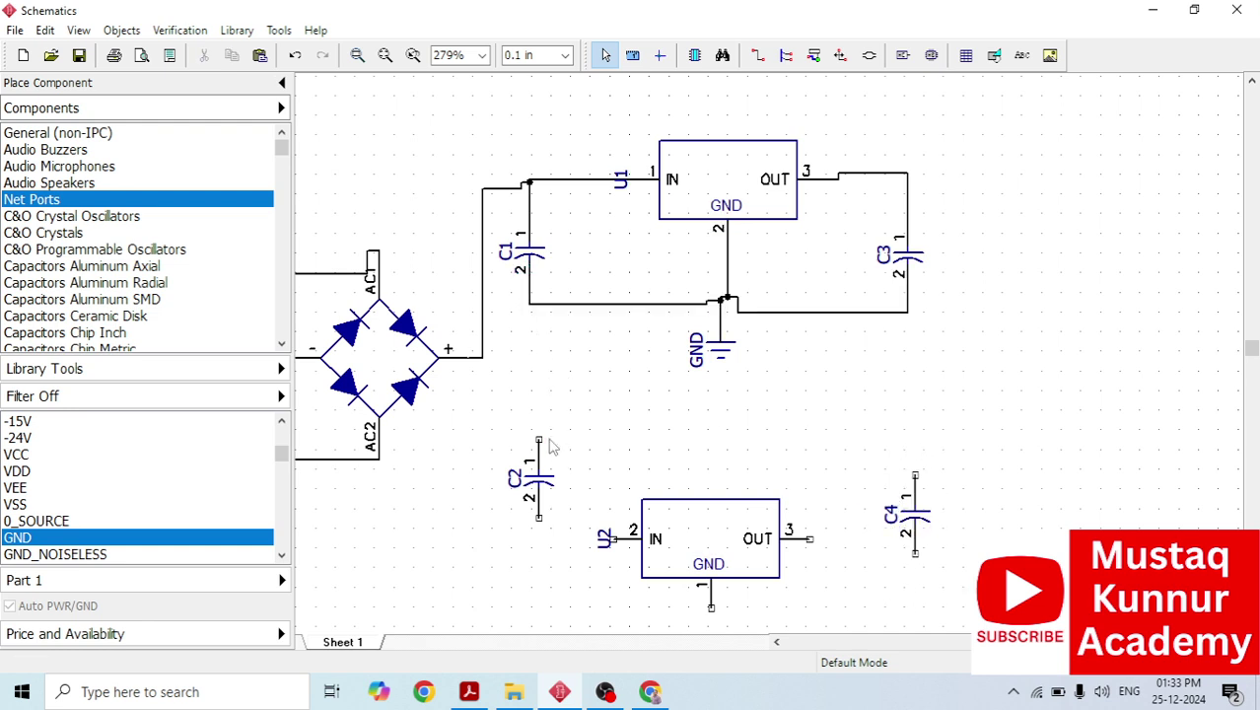
Wire C2 pin 1 to the ground wire at C1 pin 2, and C4 pin 1 to the ground wire at C3 pin 2.
key("w")
left_click(538, 440)
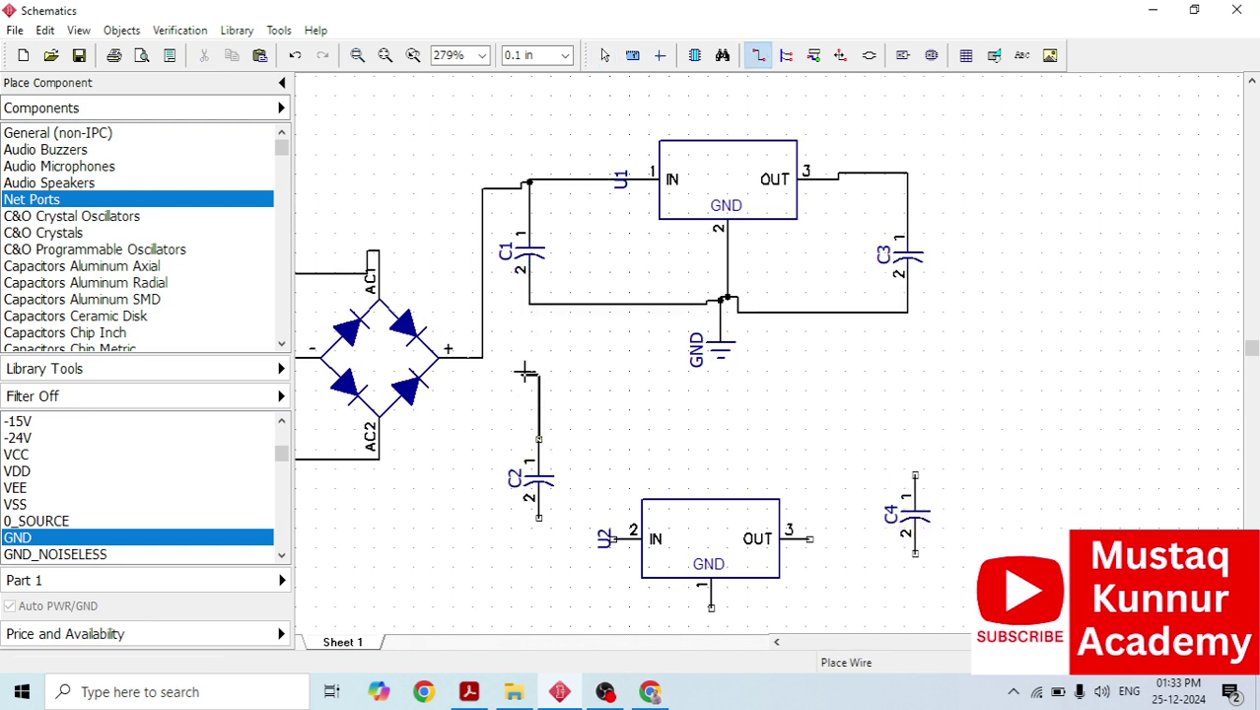
left_click(529, 303)
left_click(915, 476)
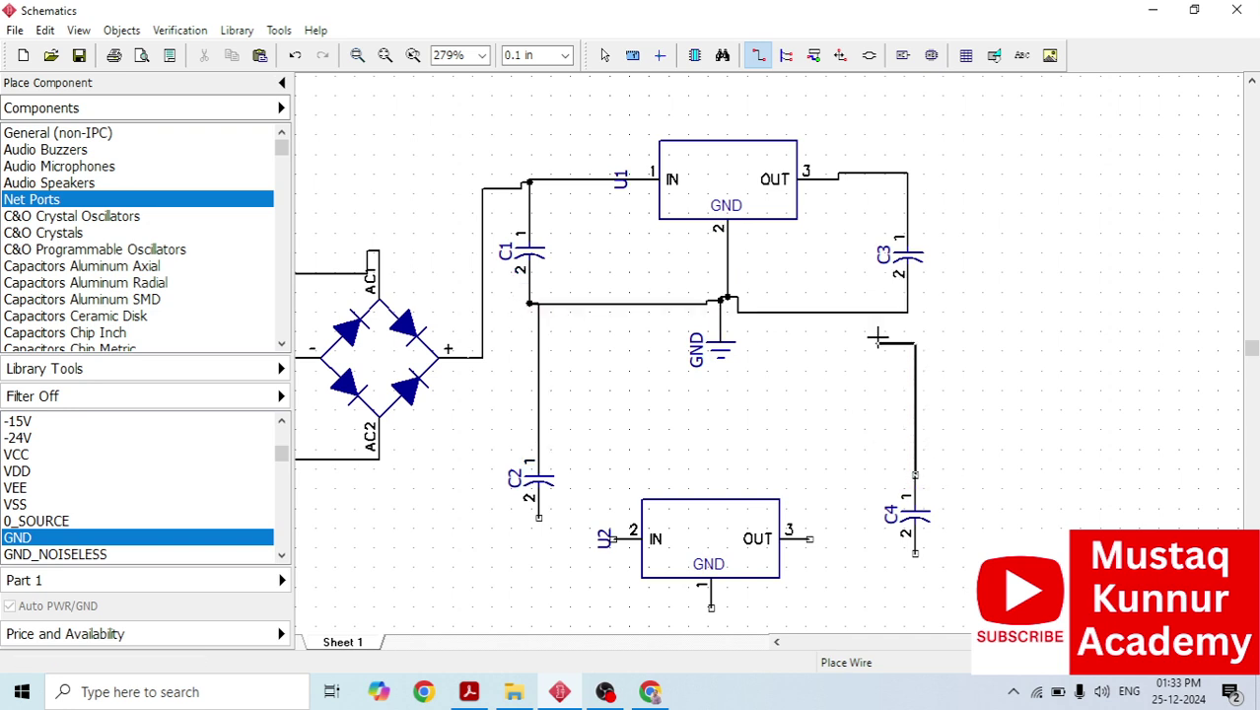
left_click(906, 311)
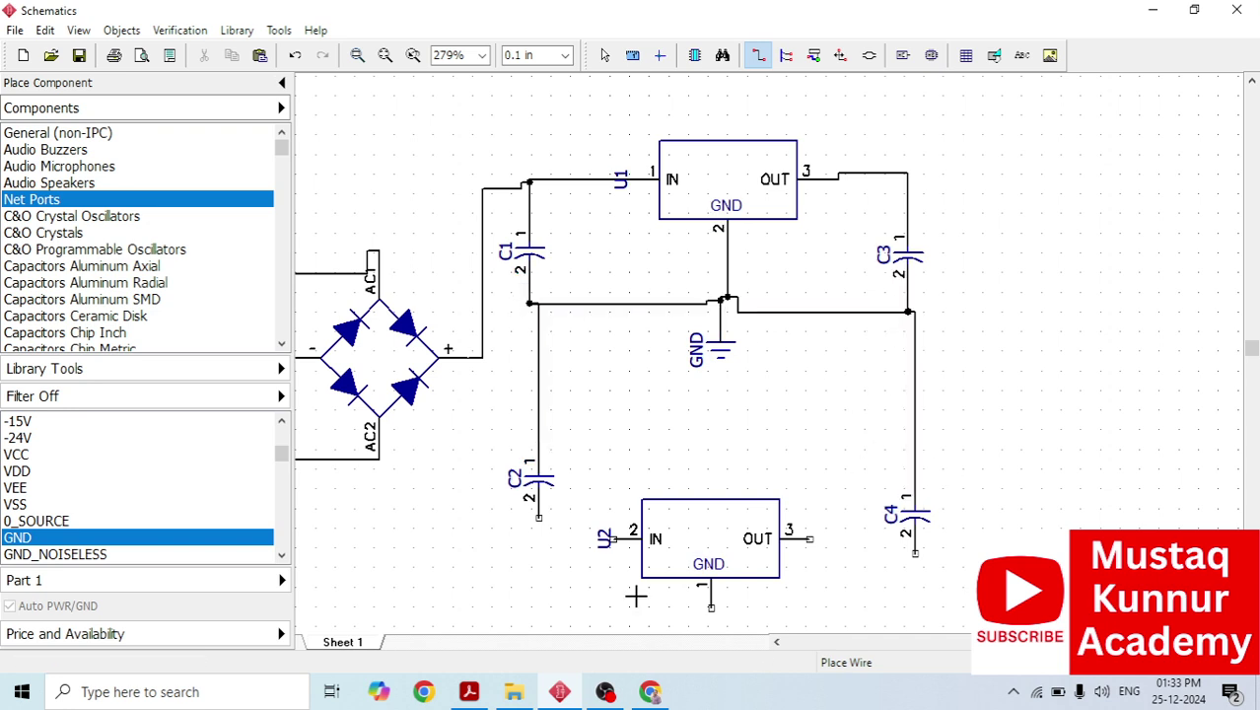
Wire U2's IN pin 2 to C2 pin 2 and its OUT pin 3 to C4 pin 2.
left_click(611, 538)
left_click(539, 516)
left_click(809, 538)
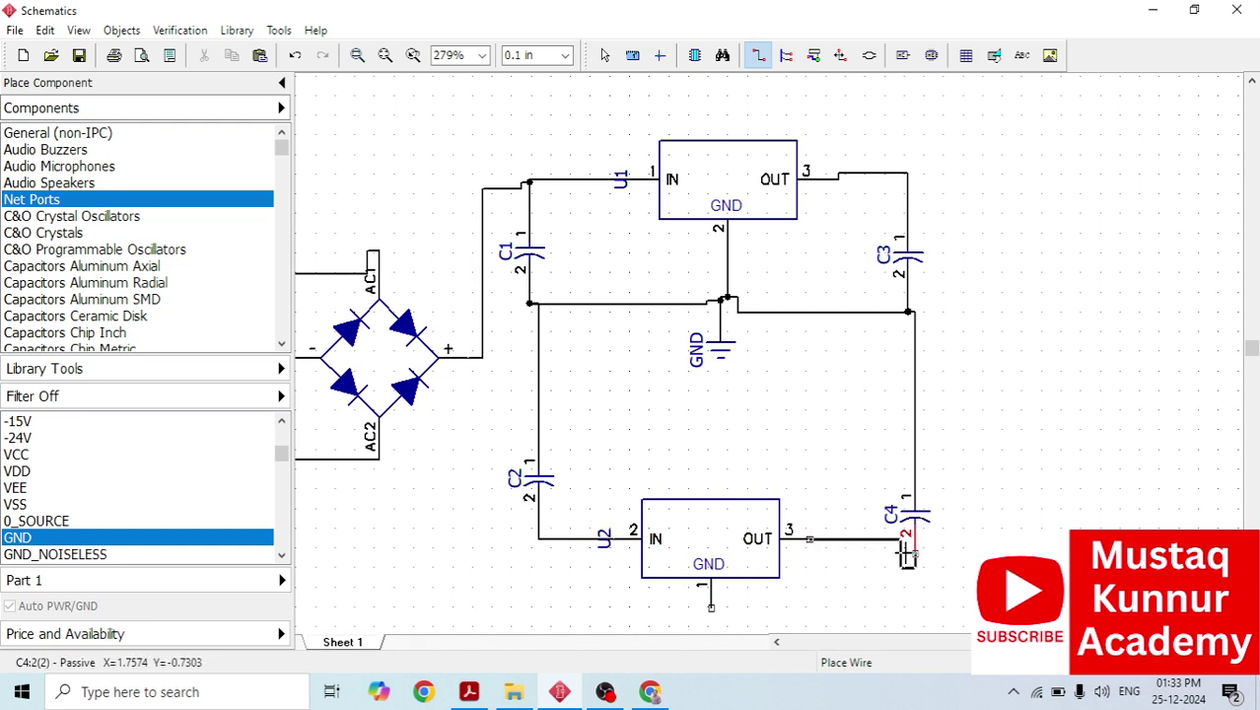
left_click(903, 548)
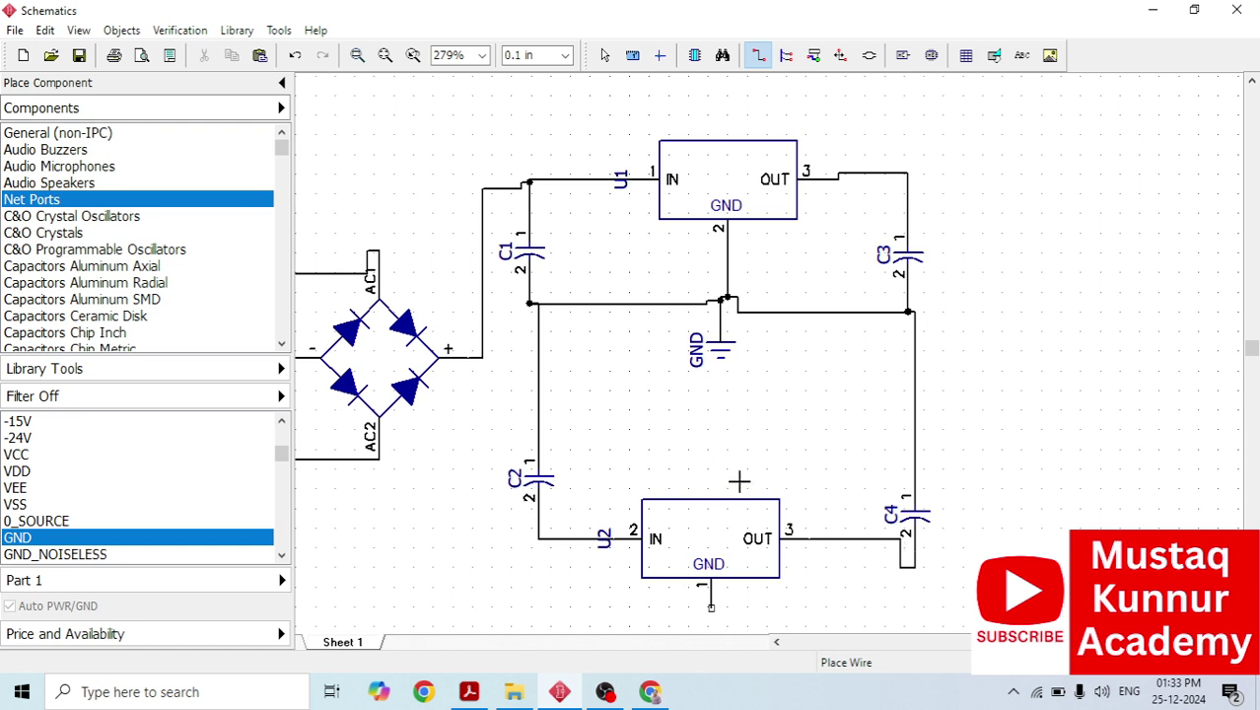
Wire U2's GND pin 1 to the GND port below it.
scroll(748, 501, "down", 3)
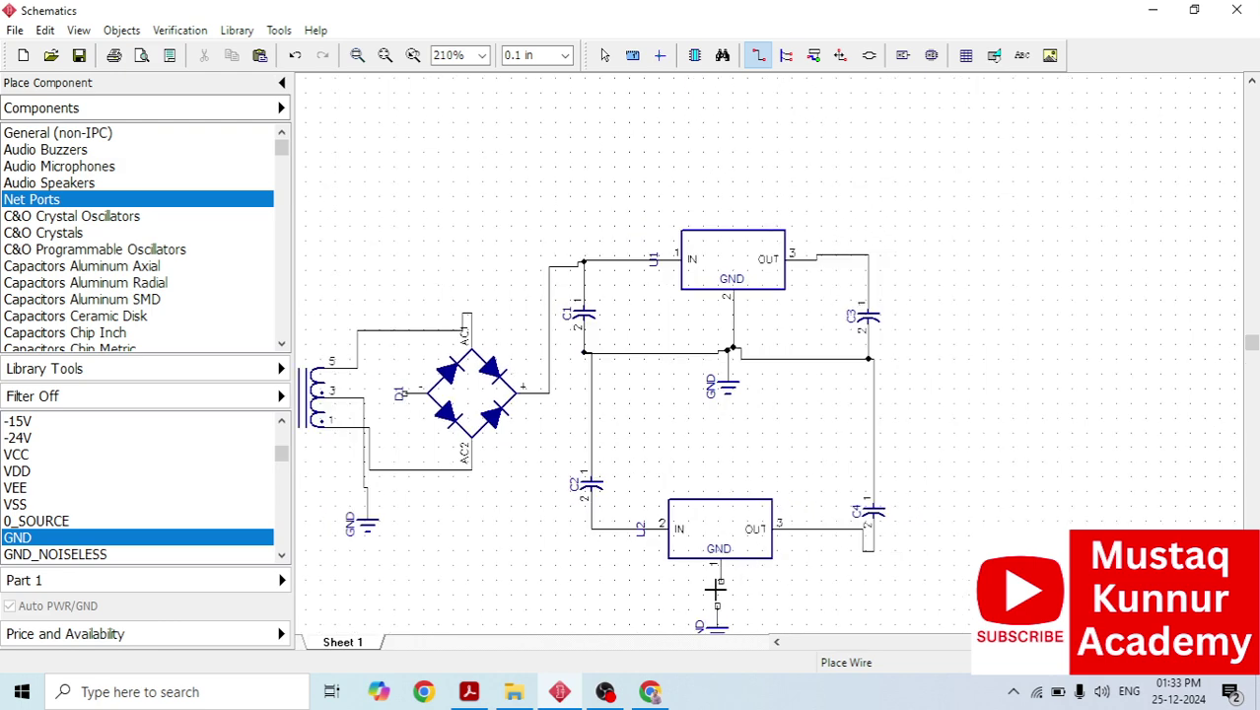
left_click(716, 603)
Convert the finished schematic to a PCB layout using the schematic rules.
scroll(816, 403, "down", 1)
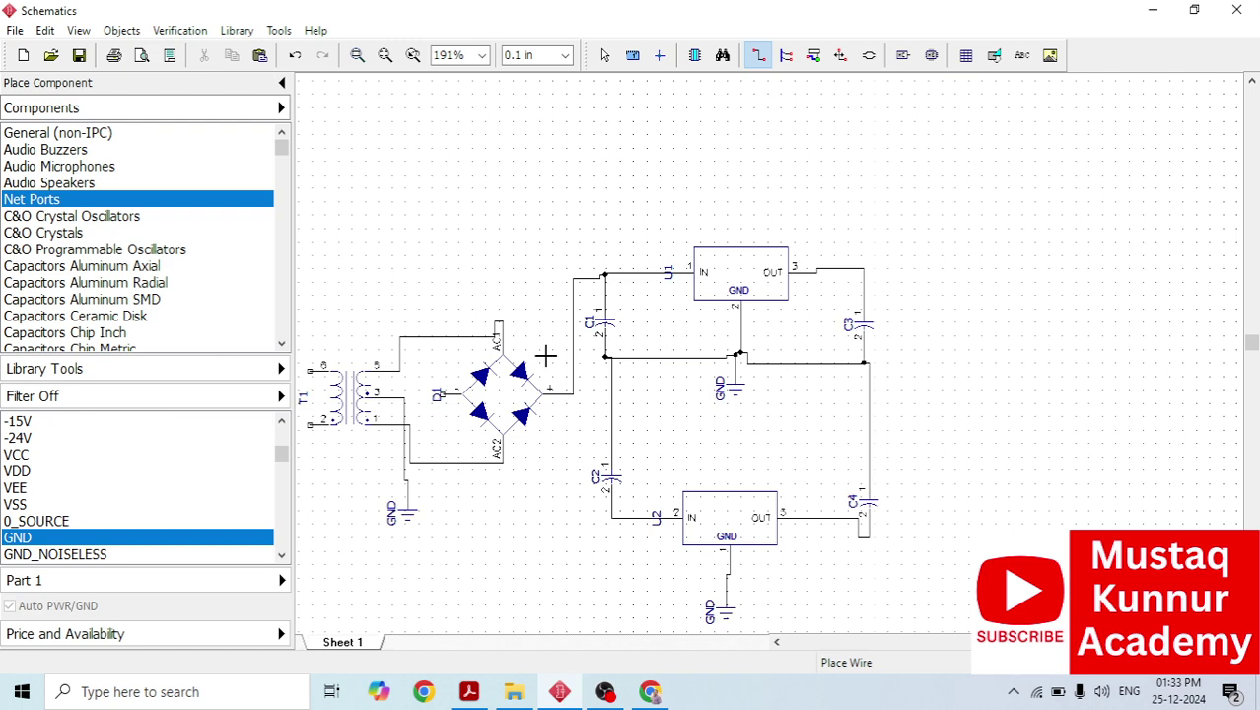
scroll(743, 469, "down", 2)
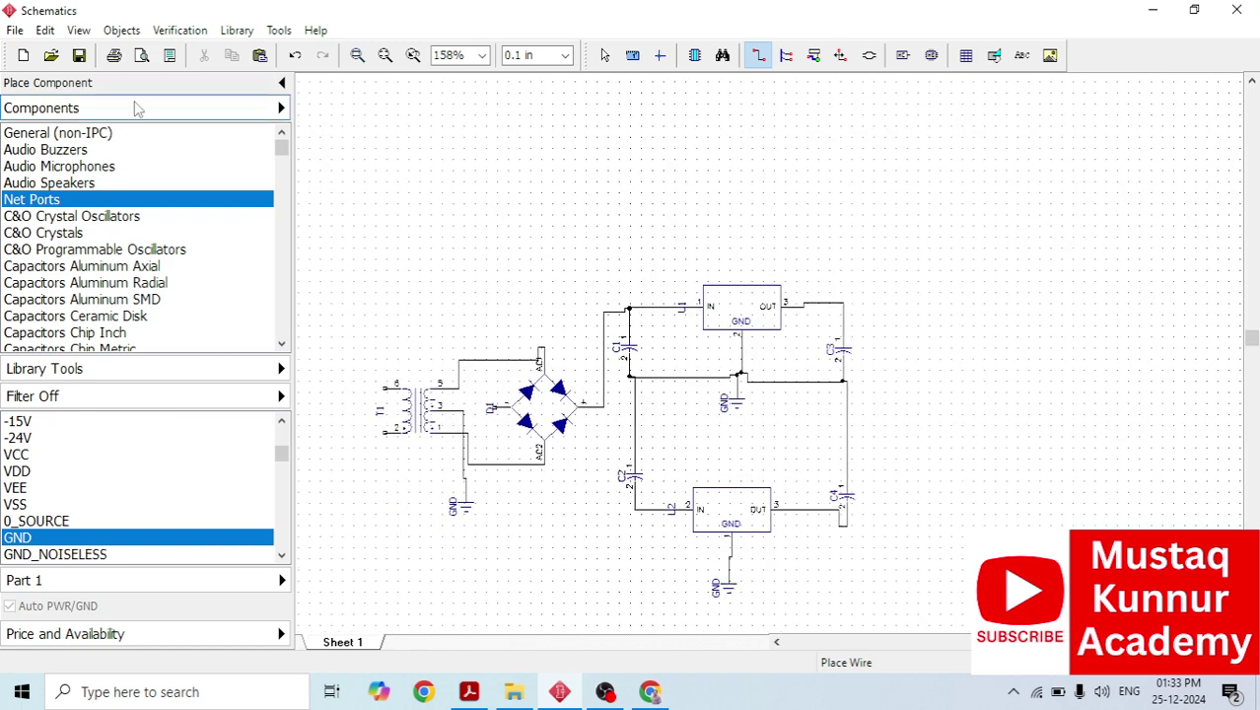
left_click(16, 30)
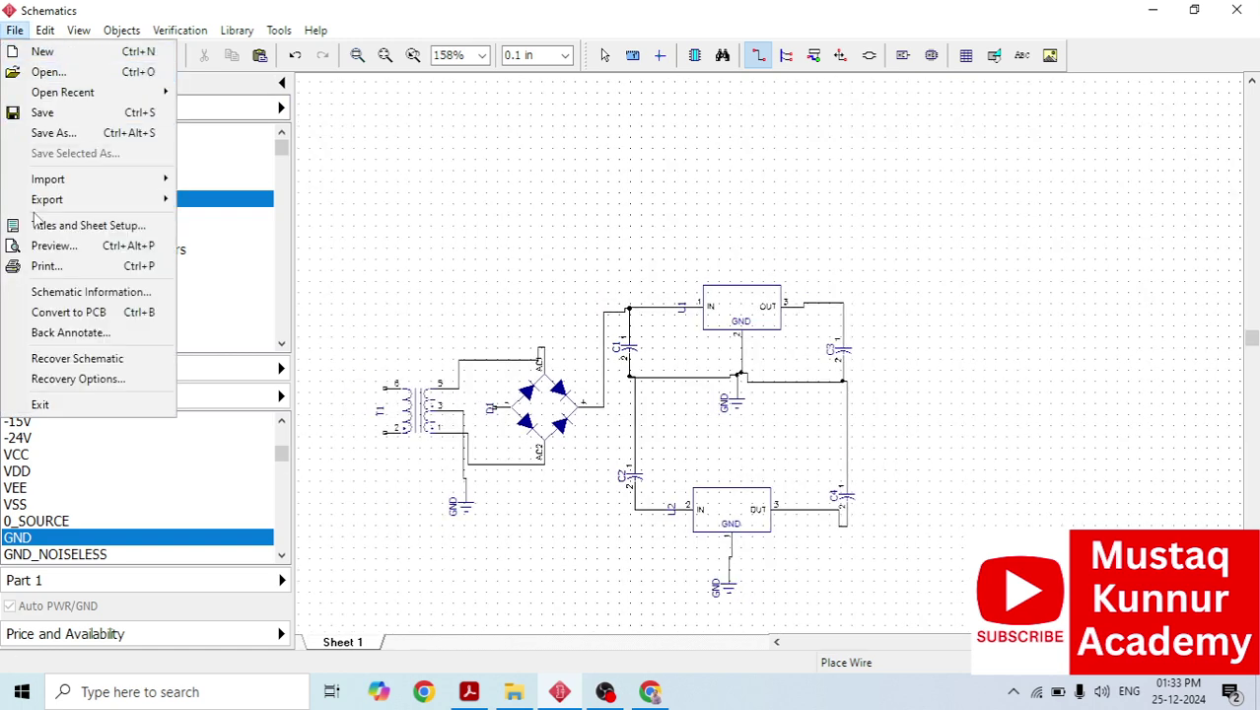
left_click(65, 312)
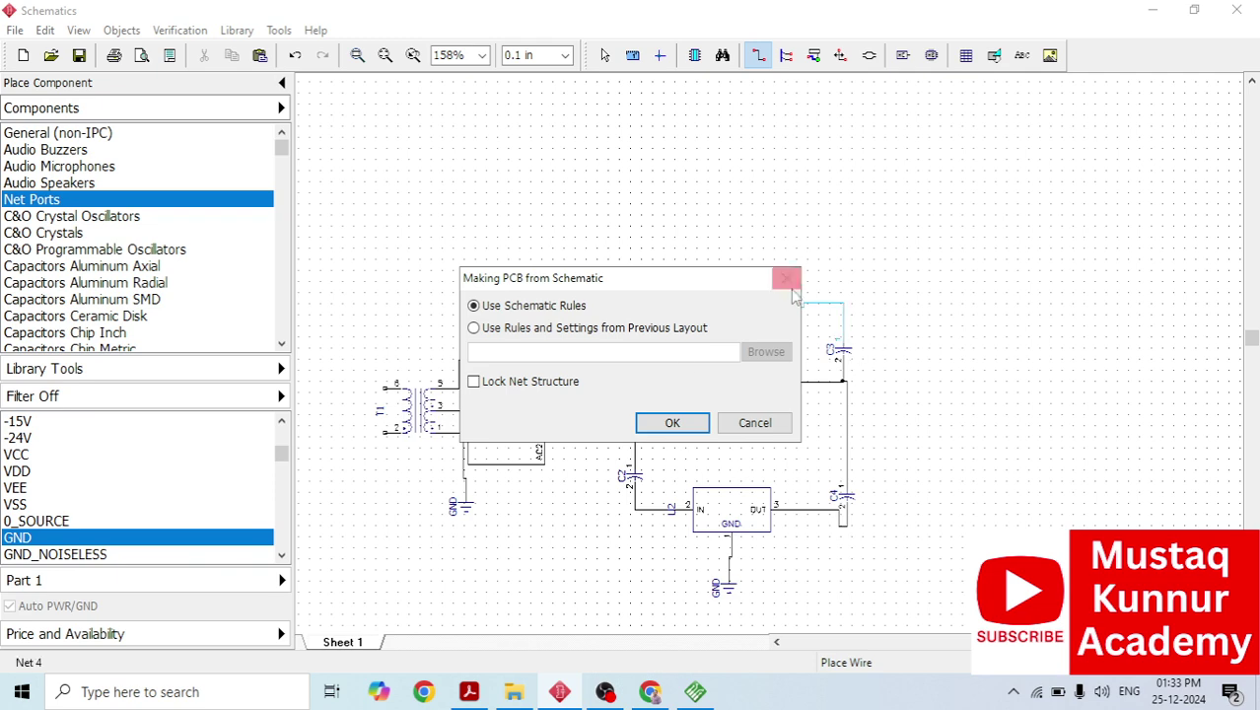
left_click(673, 422)
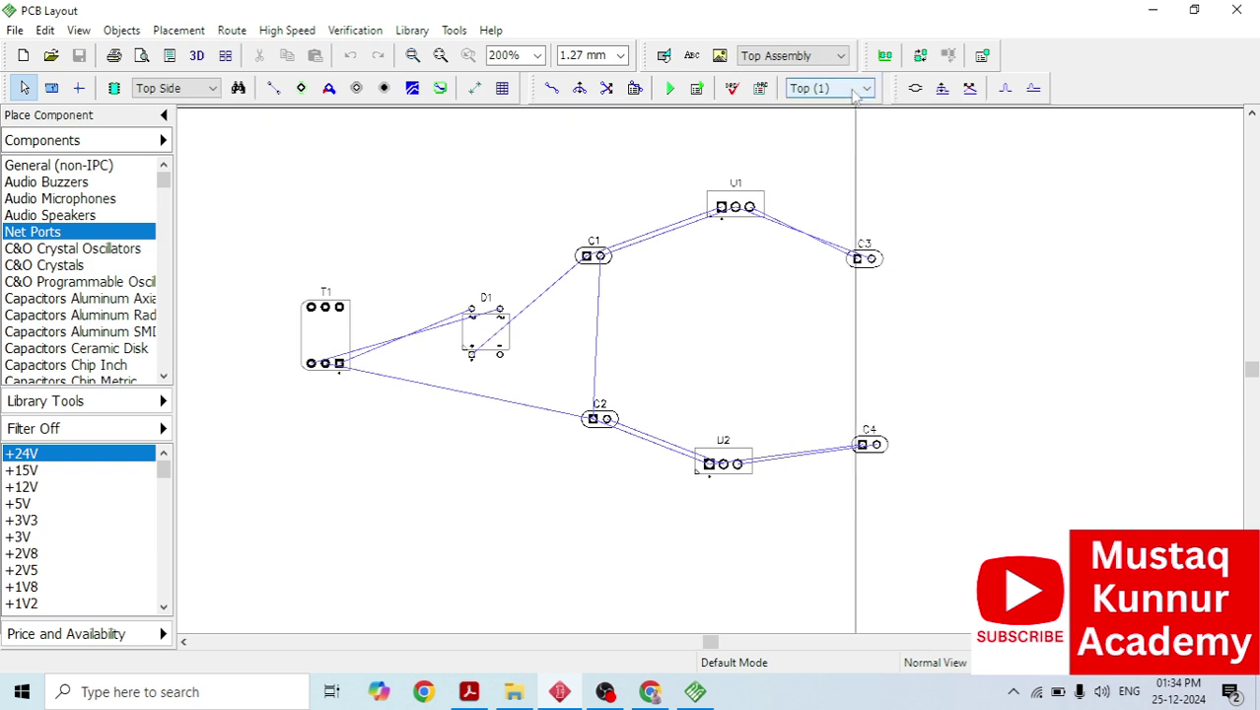
Keep Top (1) as the active layer and move T1, D1, C1, C2, U1 and U2 closer together in the layout.
left_click(854, 91)
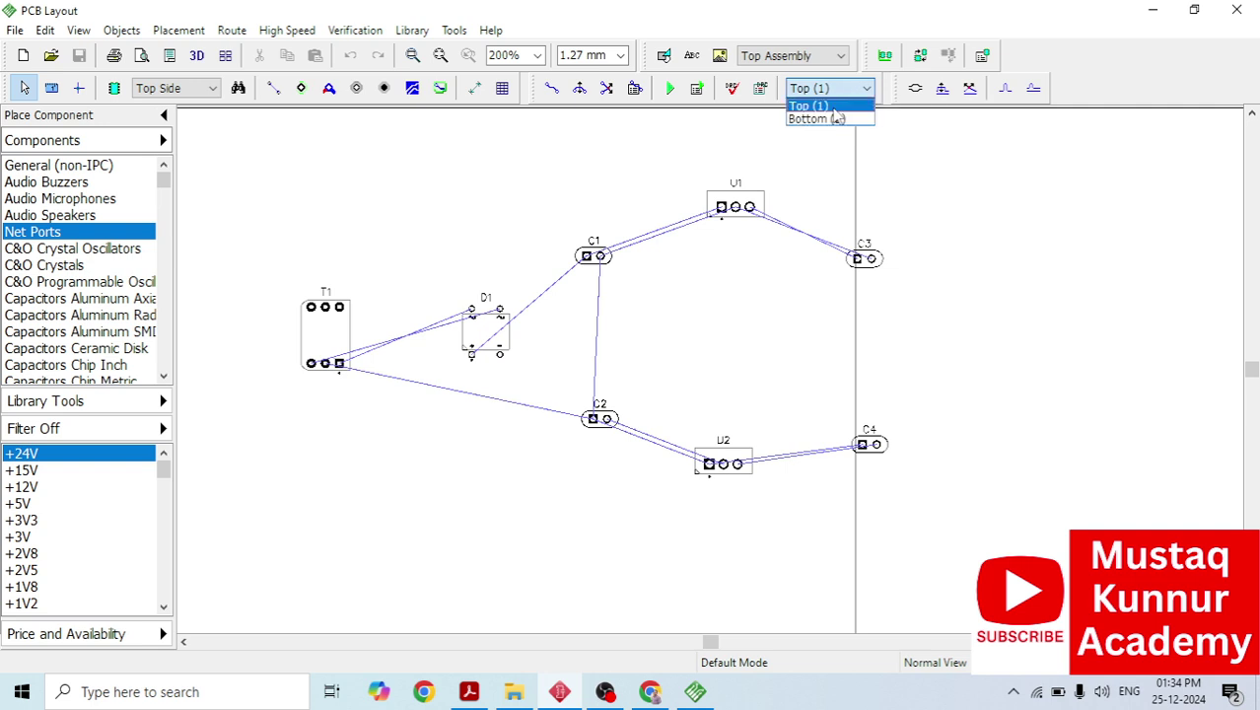
left_click(823, 106)
left_click_drag(334, 338, 395, 337)
left_click_drag(483, 335, 464, 335)
left_click_drag(589, 258, 549, 257)
left_click_drag(598, 420, 550, 412)
left_click_drag(734, 206, 653, 228)
left_click_drag(550, 414, 550, 398)
left_click_drag(725, 456, 653, 396)
left_click_drag(652, 225, 655, 251)
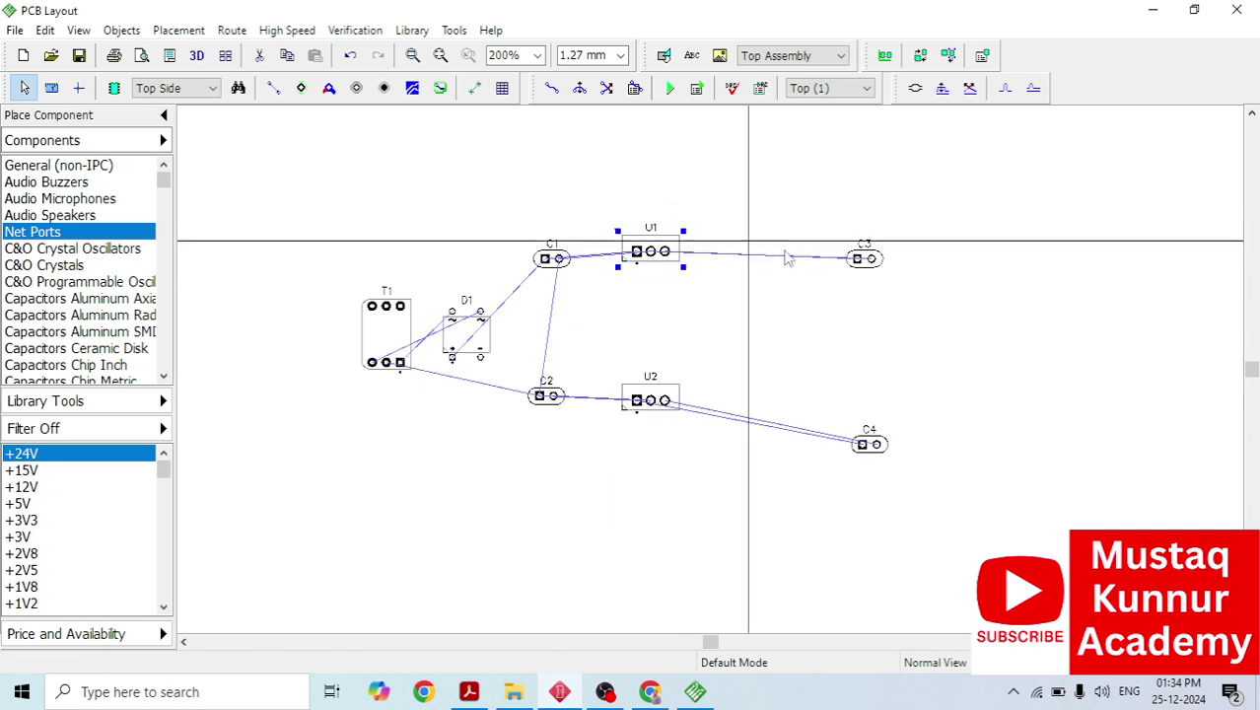
Place C3 beside U1 and C4 beside U2, and bring the two regulators closer to each other.
left_click_drag(865, 258, 716, 323)
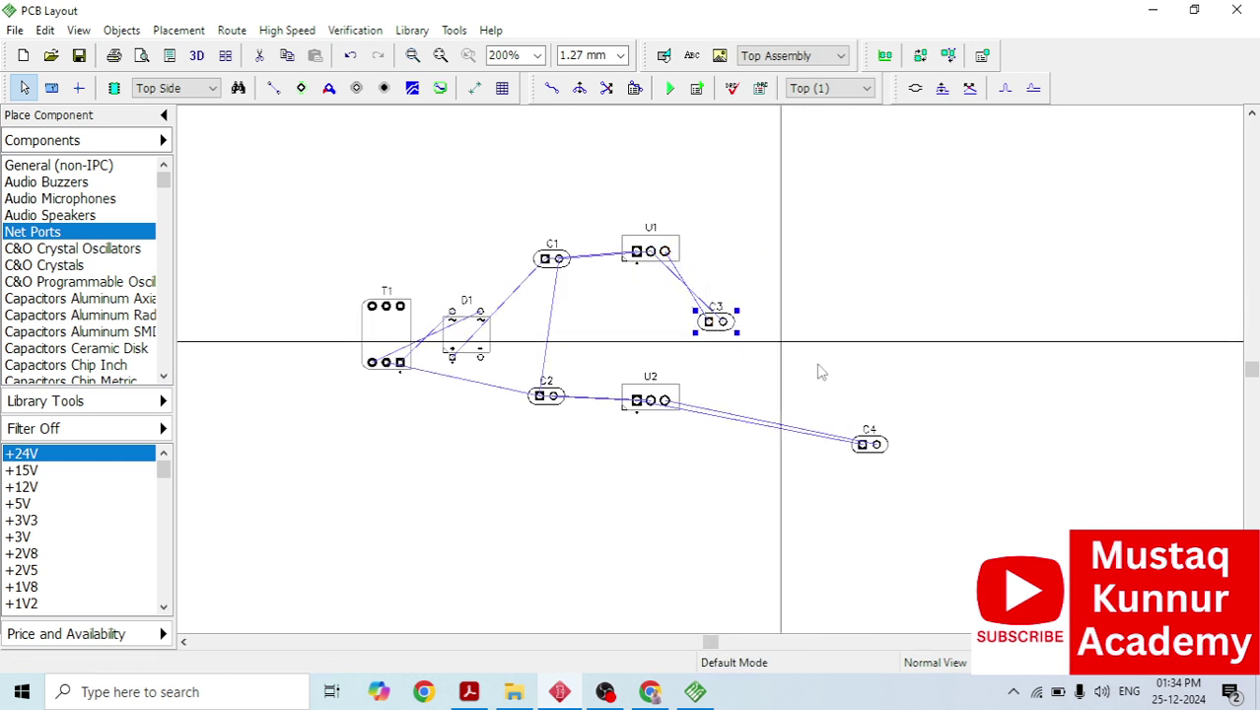
left_click_drag(869, 444, 725, 401)
left_click_drag(716, 317, 725, 301)
left_click_drag(655, 261, 649, 280)
left_click_drag(653, 396, 639, 379)
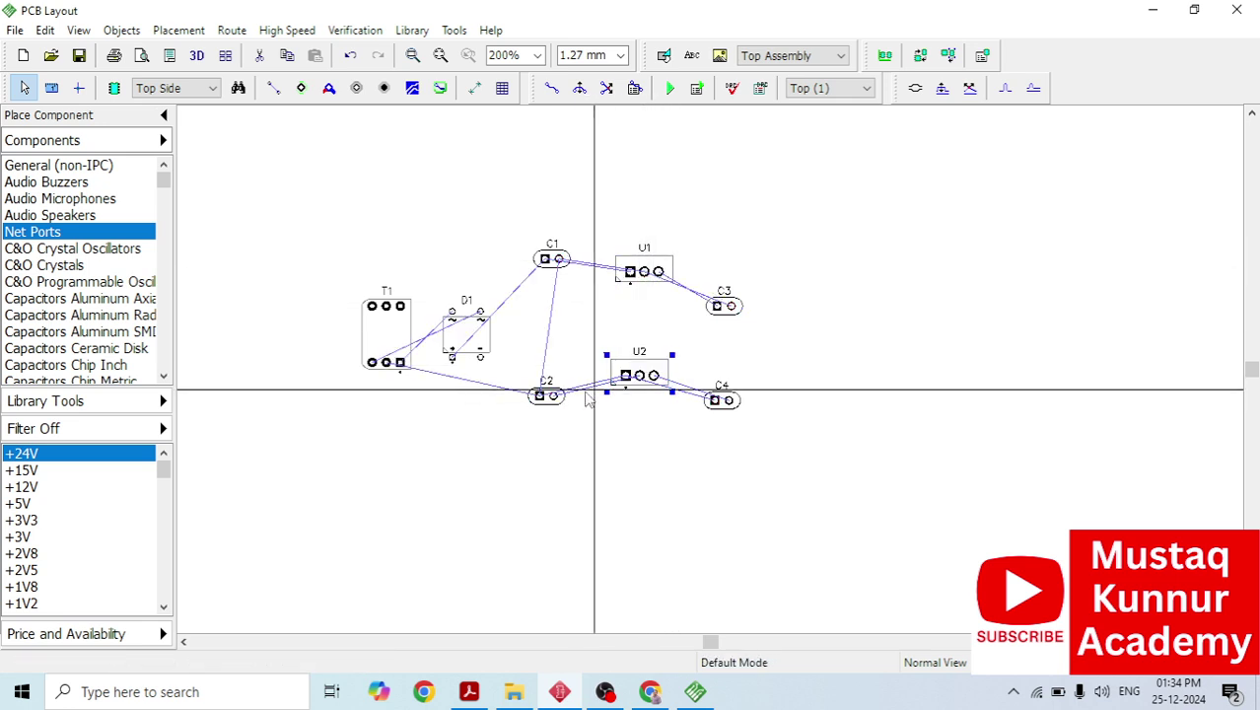
Fine-tune the positions of C1 and C2 beside the regulators' inputs and C3 and C4 beside their outputs.
left_click_drag(555, 398, 547, 377)
left_click_drag(557, 271, 553, 274)
scroll(727, 300, "up", 2)
left_click_drag(738, 312, 732, 305)
left_click_drag(723, 449, 718, 428)
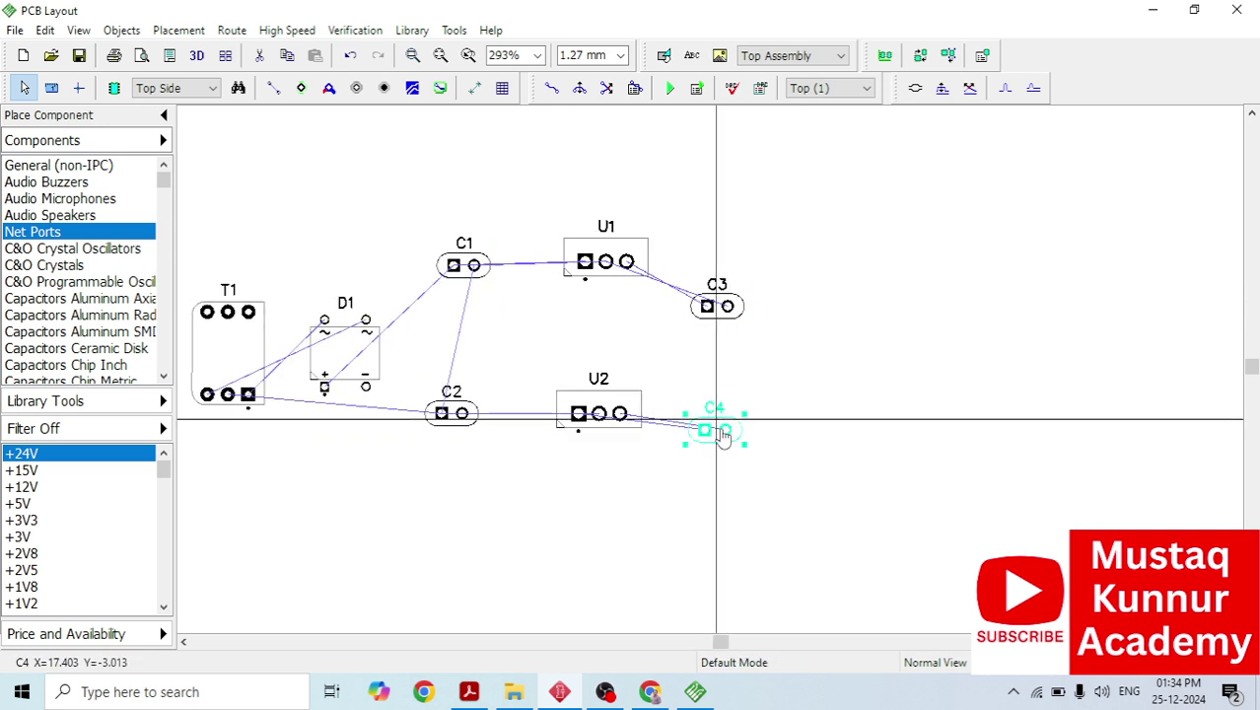
Rotate capacitor C3 by 180 degrees on the board.
left_click_drag(691, 337, 693, 340)
key("r")
key("r")
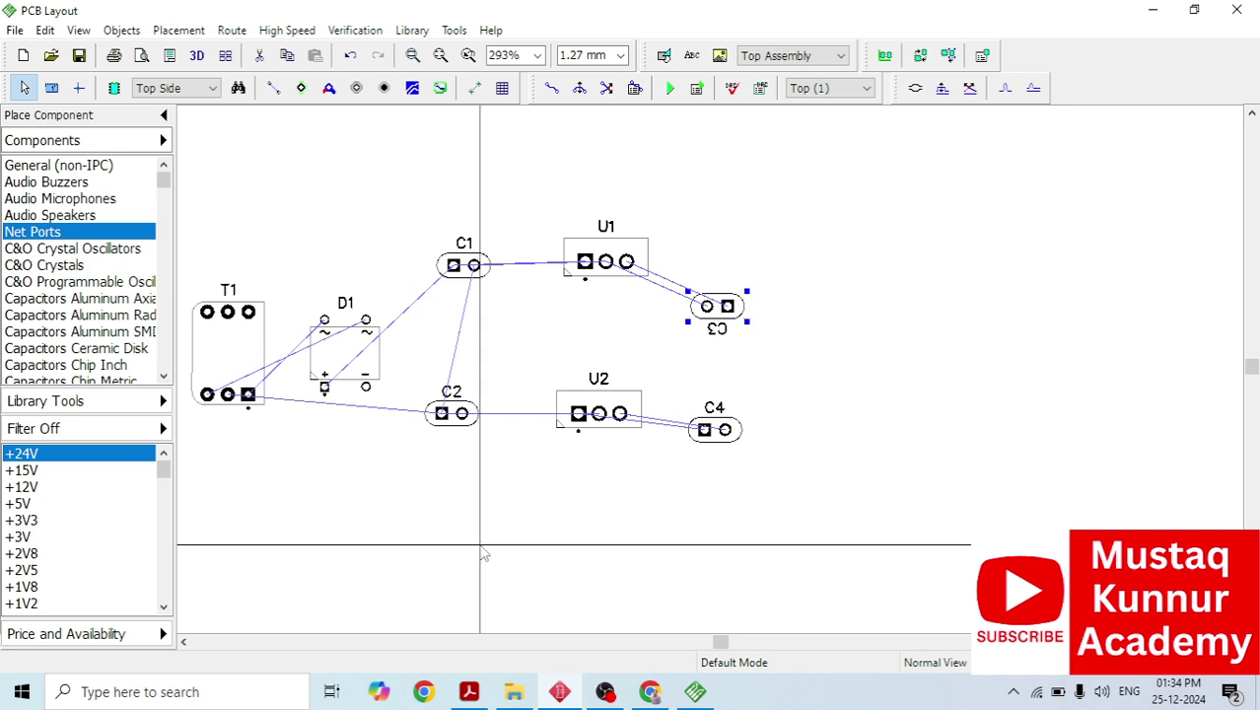
Rotate T1 by 90 degrees so its connected pads face D1, and ungroup the component.
left_click(206, 312)
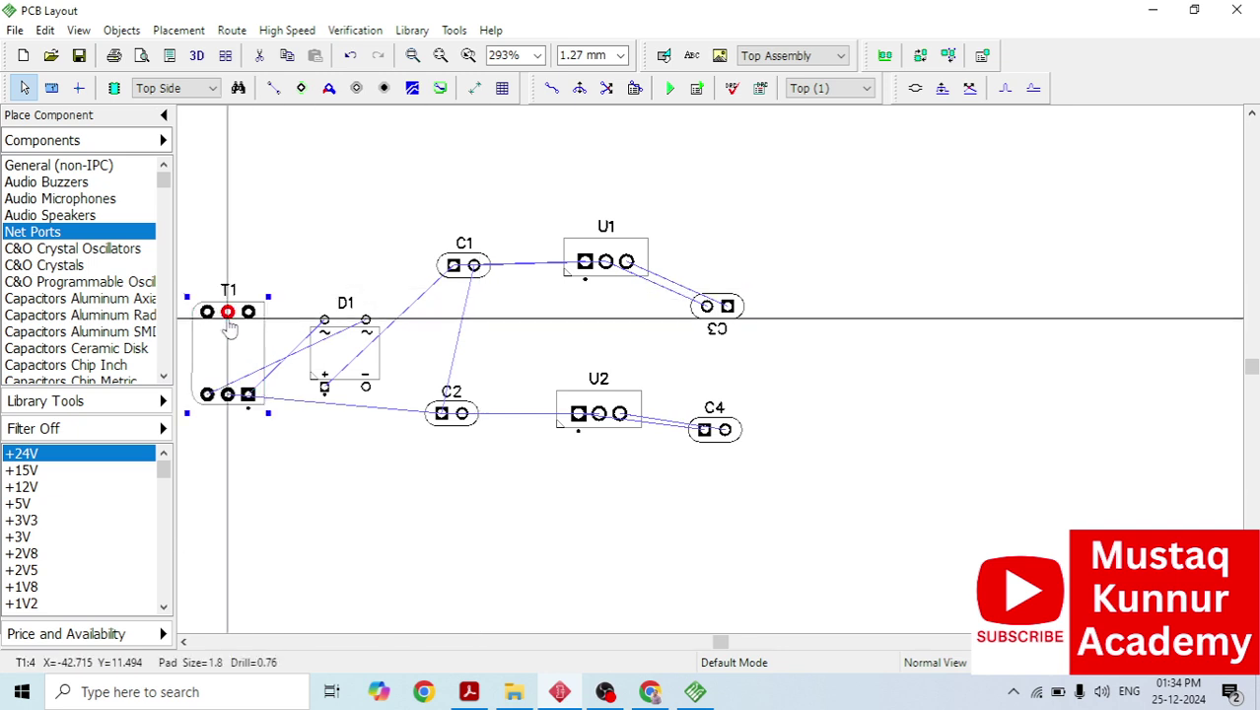
key("r")
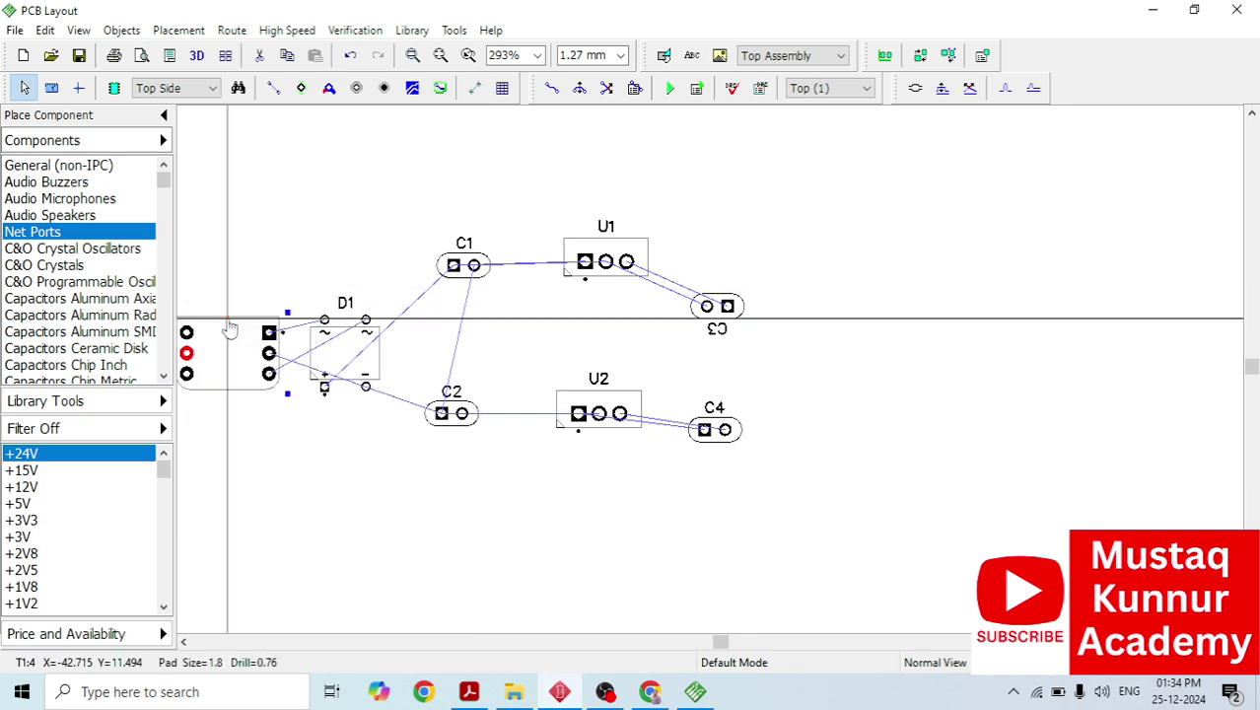
left_click_drag(726, 643, 705, 643)
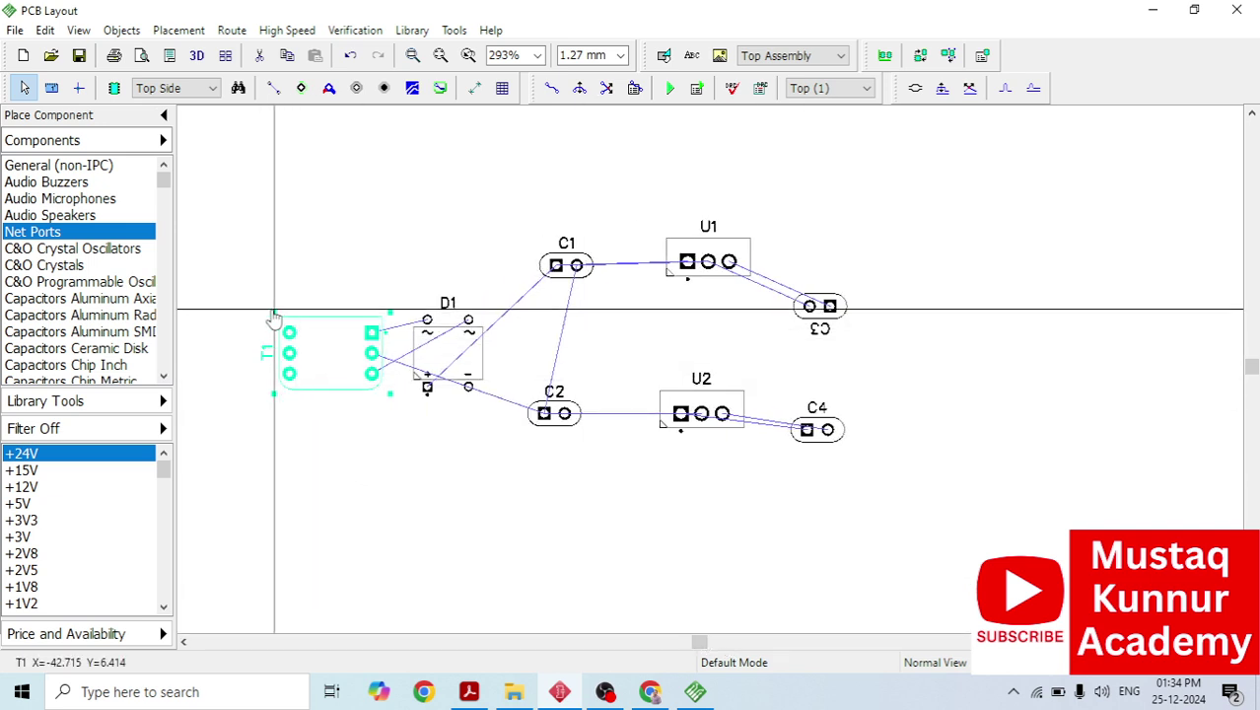
scroll(296, 370, "up", 2)
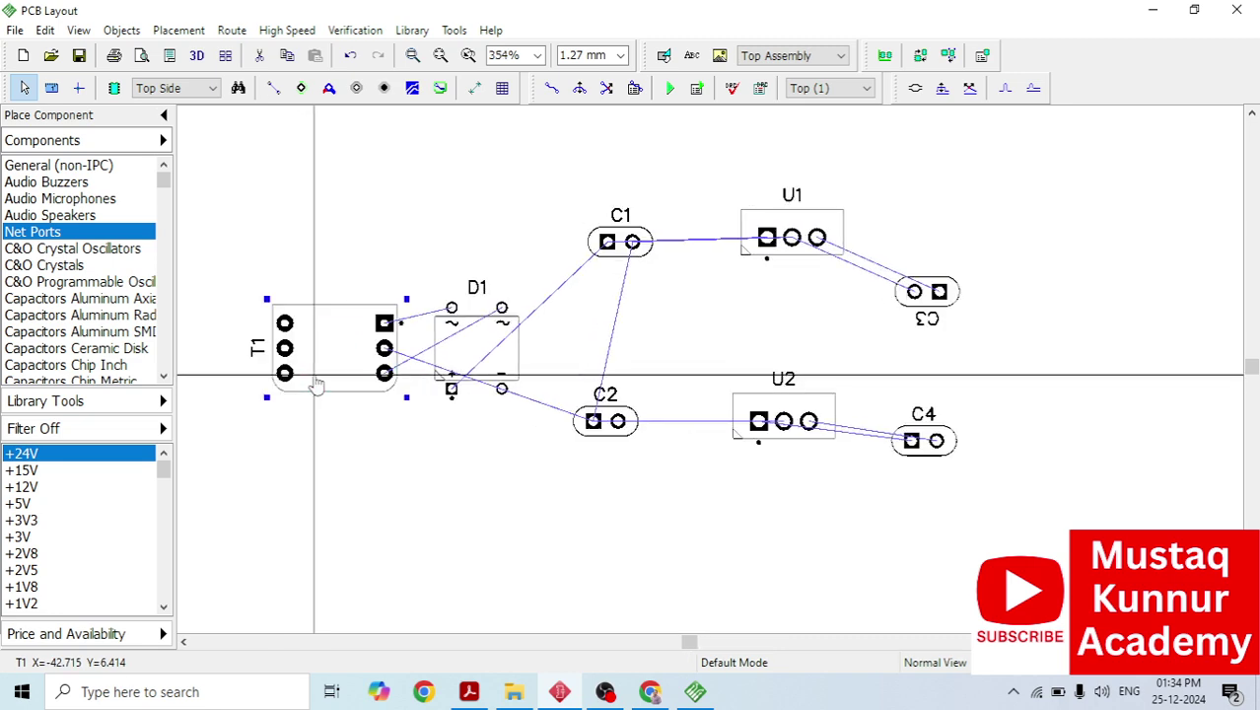
scroll(308, 371, "up", 1)
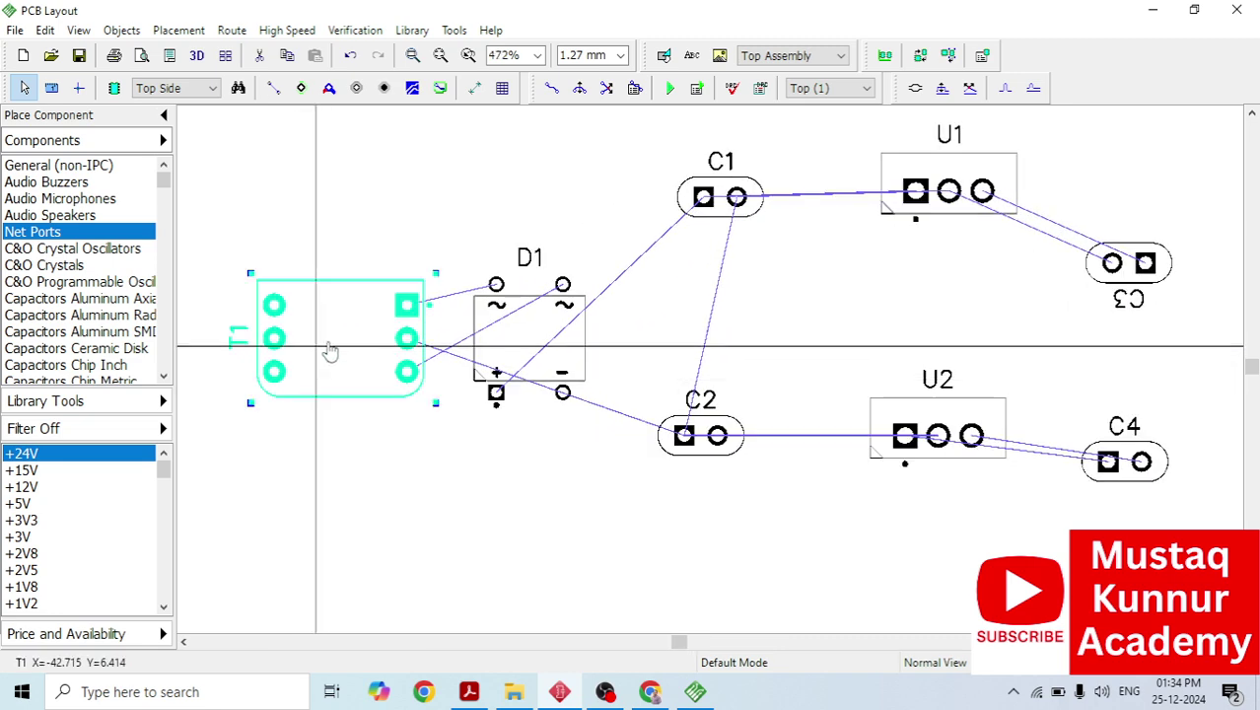
right_click(330, 355)
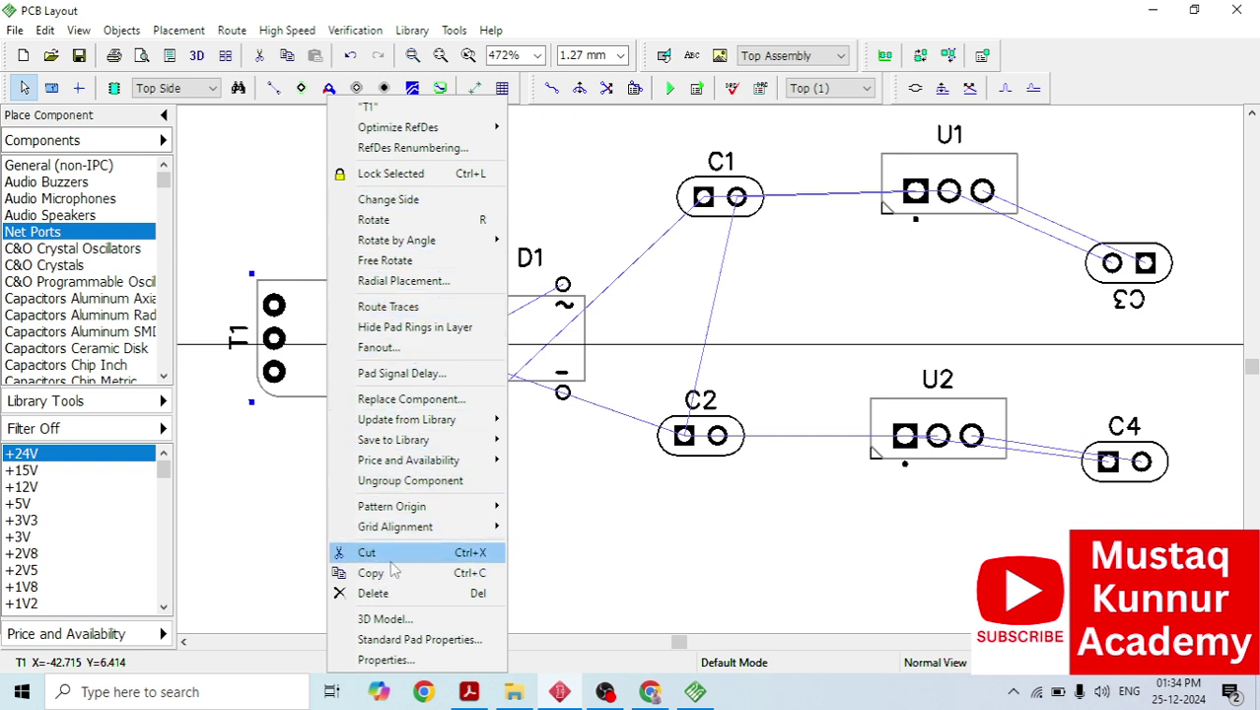
left_click(404, 483)
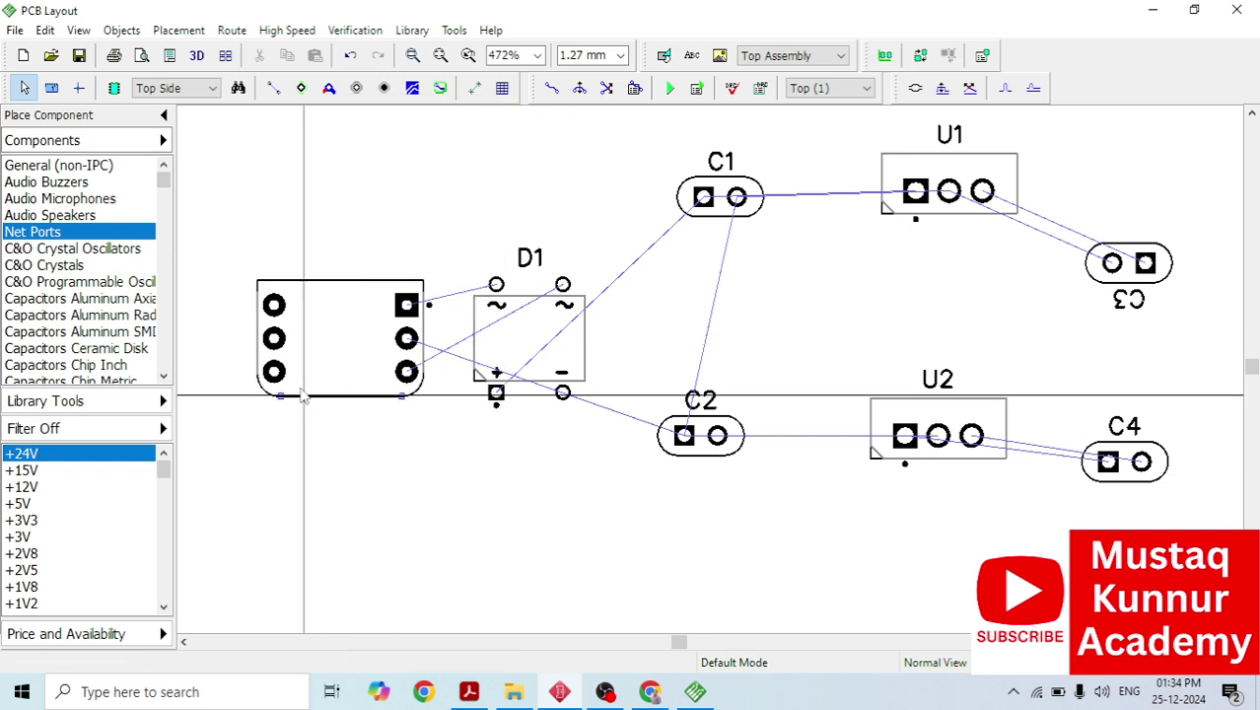
Delete the three unconnected pads on the side of the ungrouped T1 facing away from D1.
left_click(275, 373)
key("Delete")
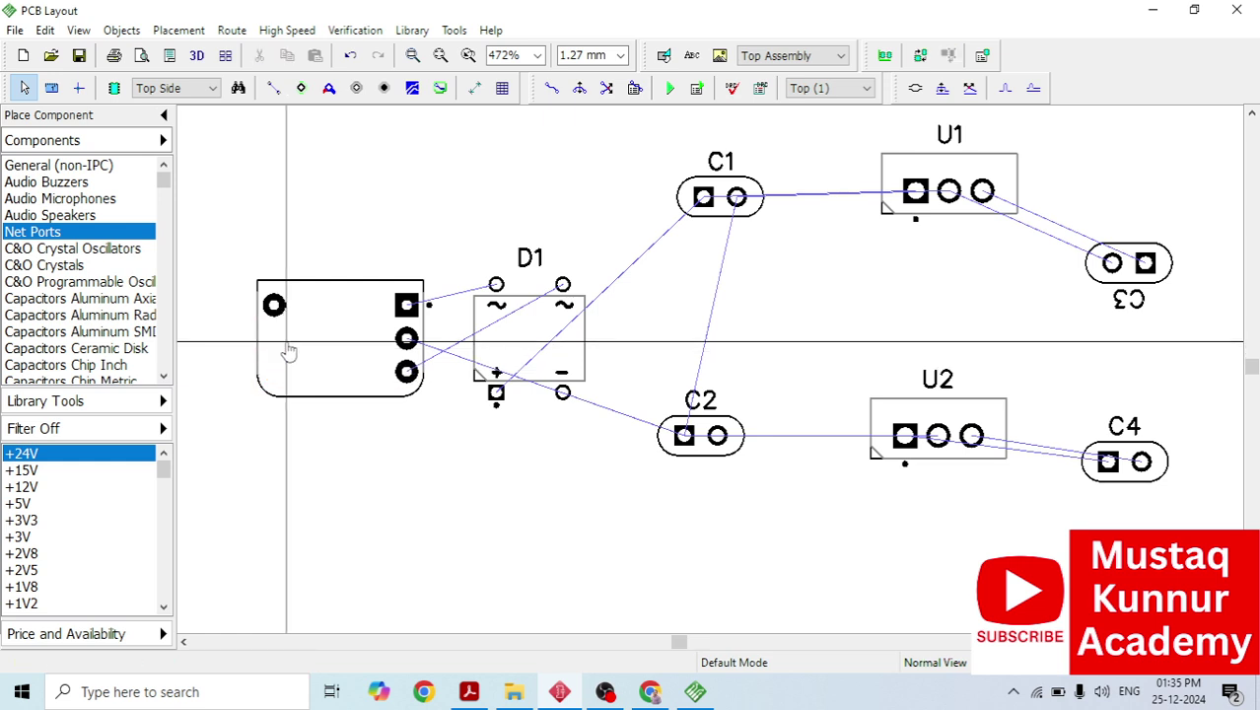
left_click(274, 306)
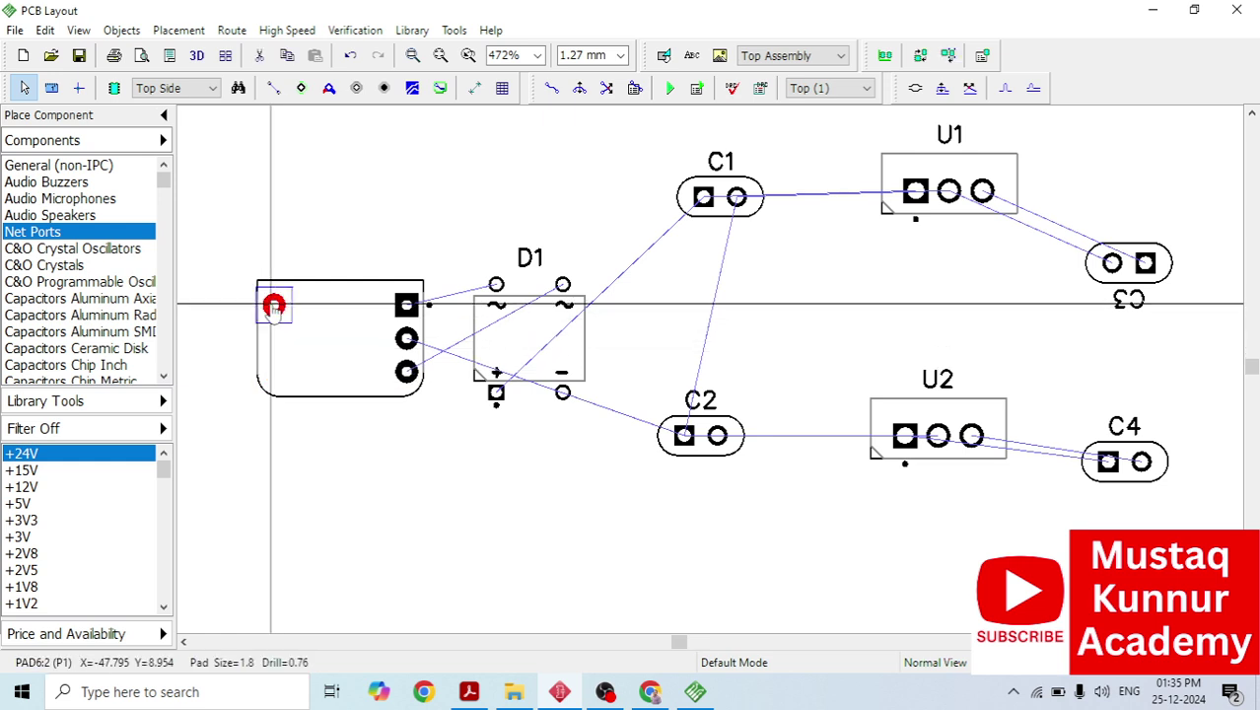
Delete the remaining silk and assembly outline lines and corner arcs of T1, leaving its three connected pads.
left_click_drag(259, 283, 350, 288)
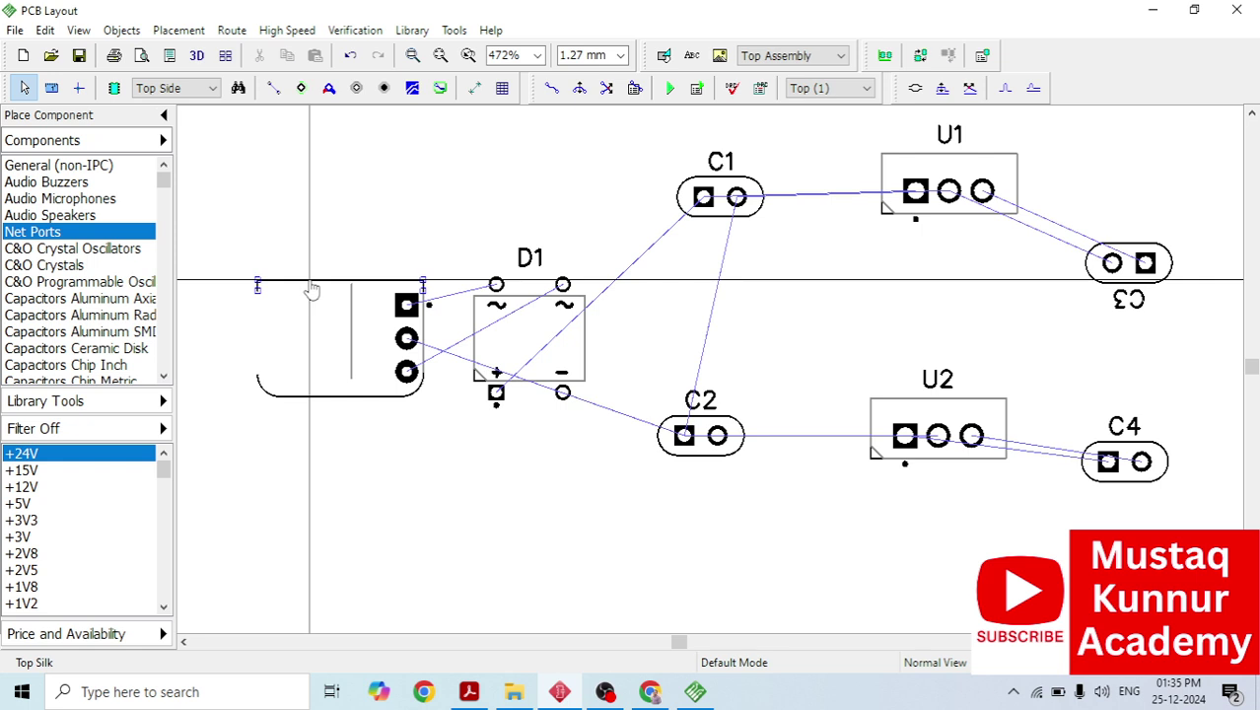
left_click(342, 396)
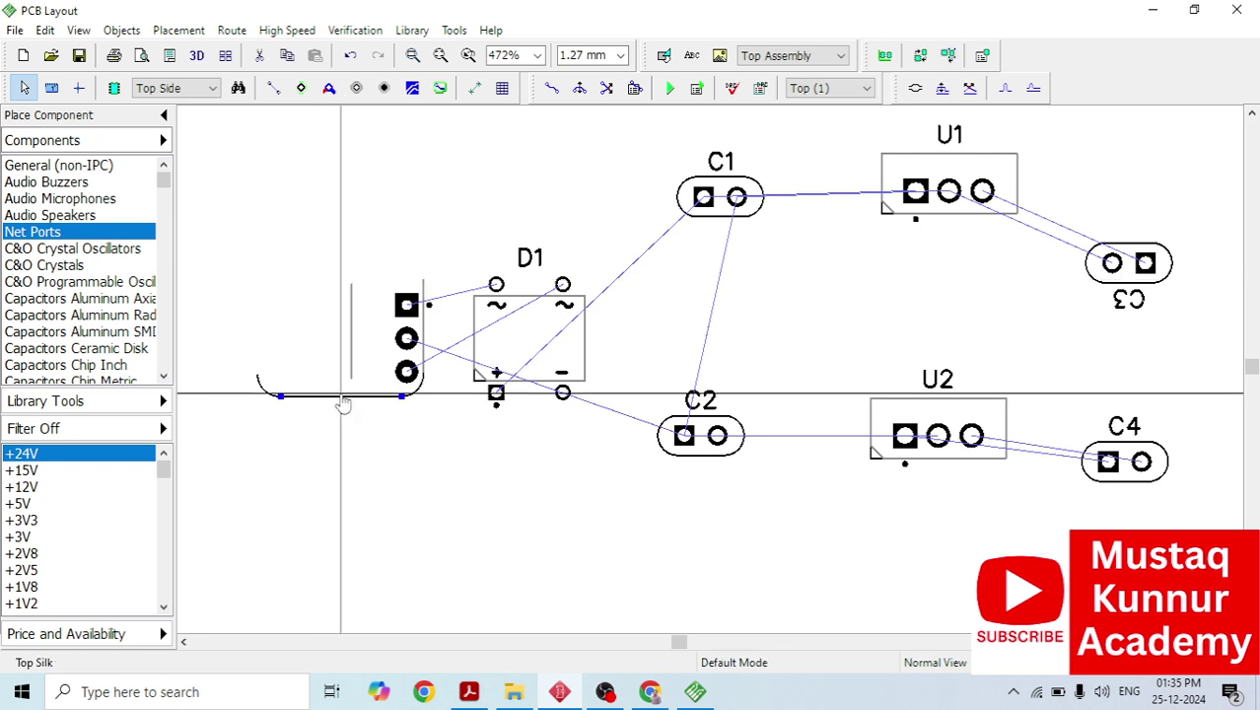
left_click_drag(342, 404, 263, 393)
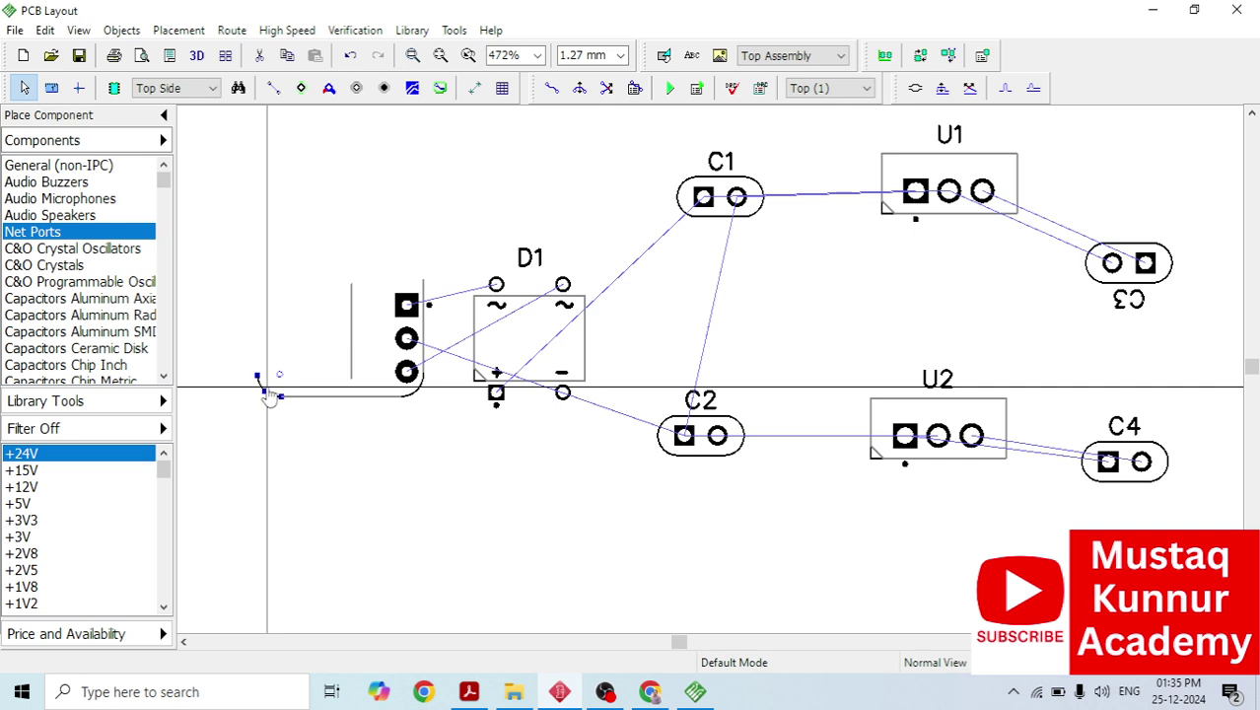
left_click(419, 400)
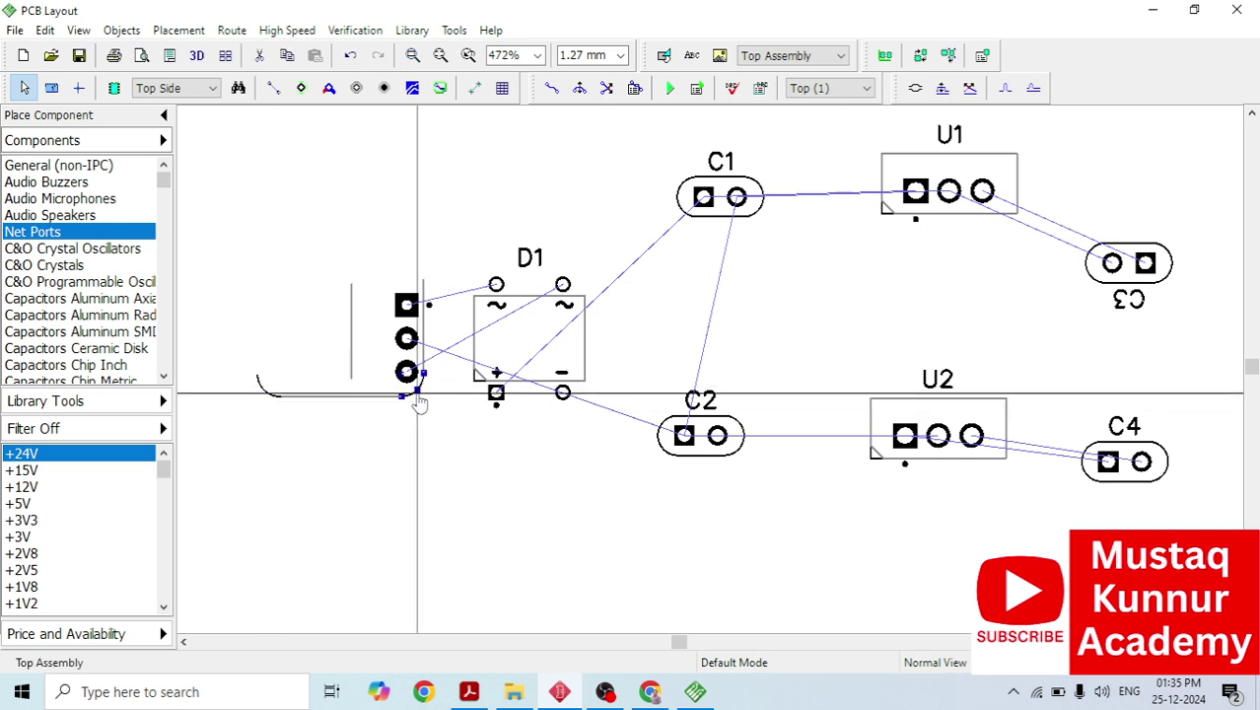
left_click_drag(419, 404, 289, 397)
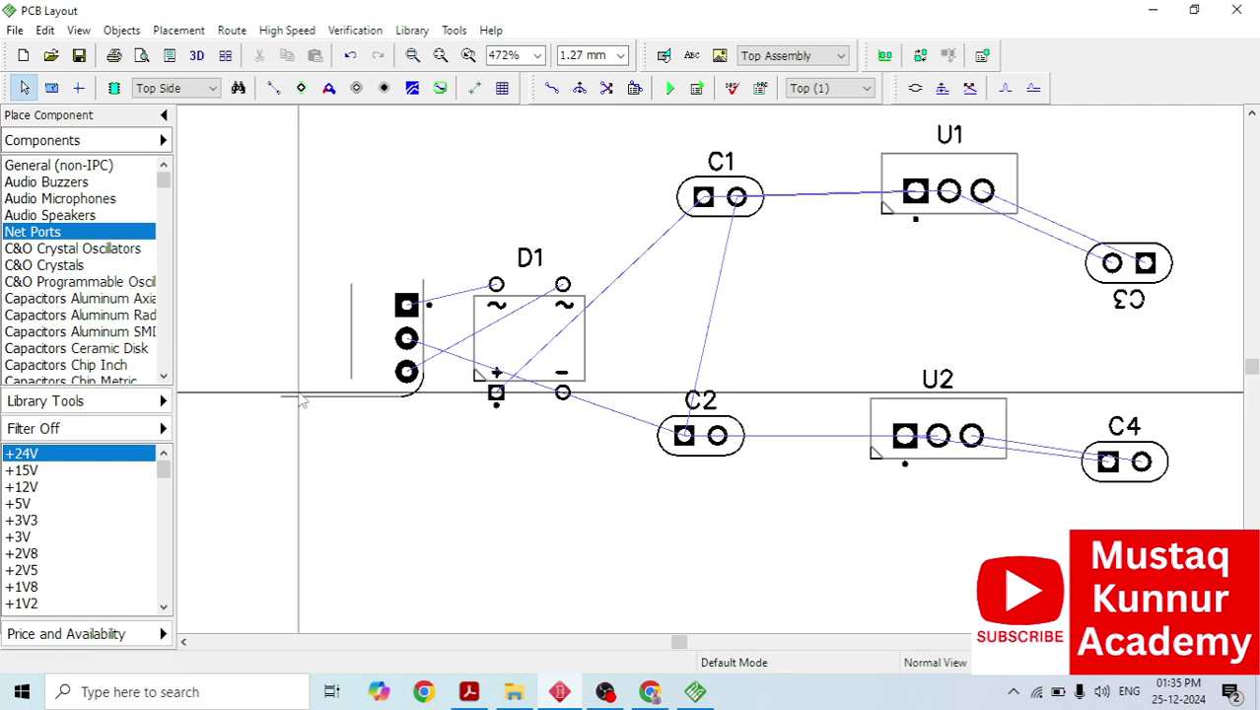
left_click(301, 404)
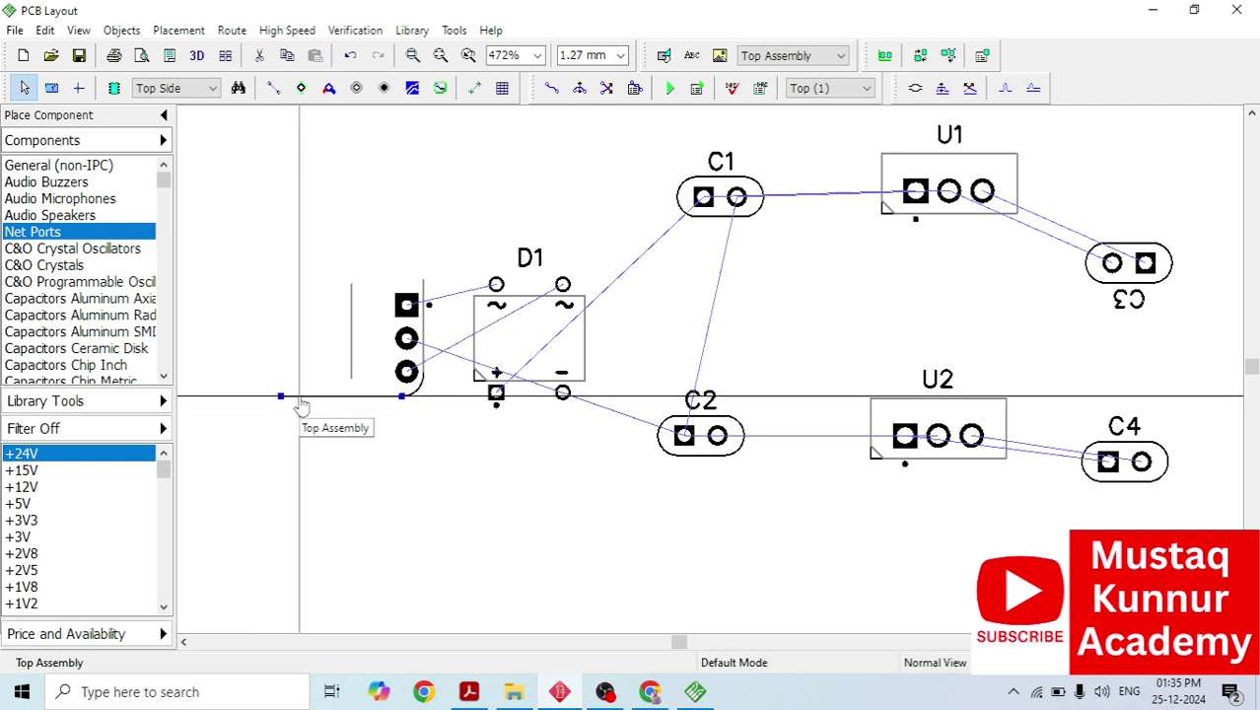
left_click(425, 334)
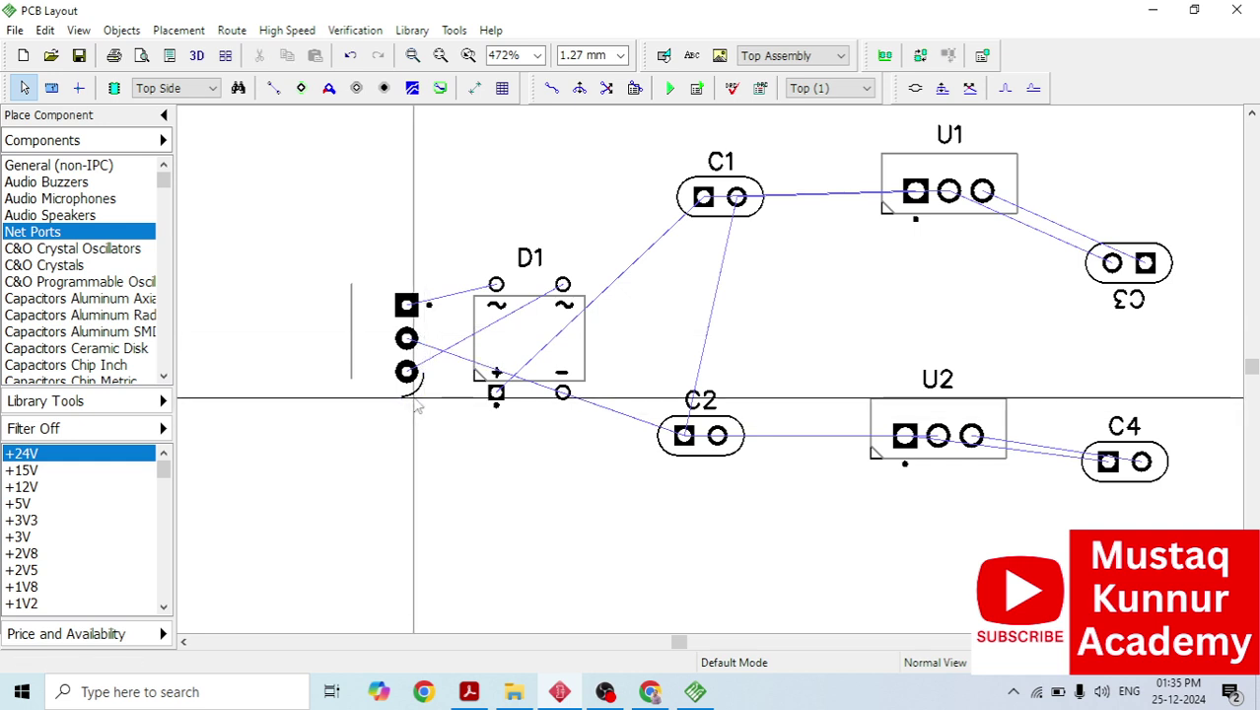
left_click_drag(414, 392, 414, 403)
left_click(351, 345)
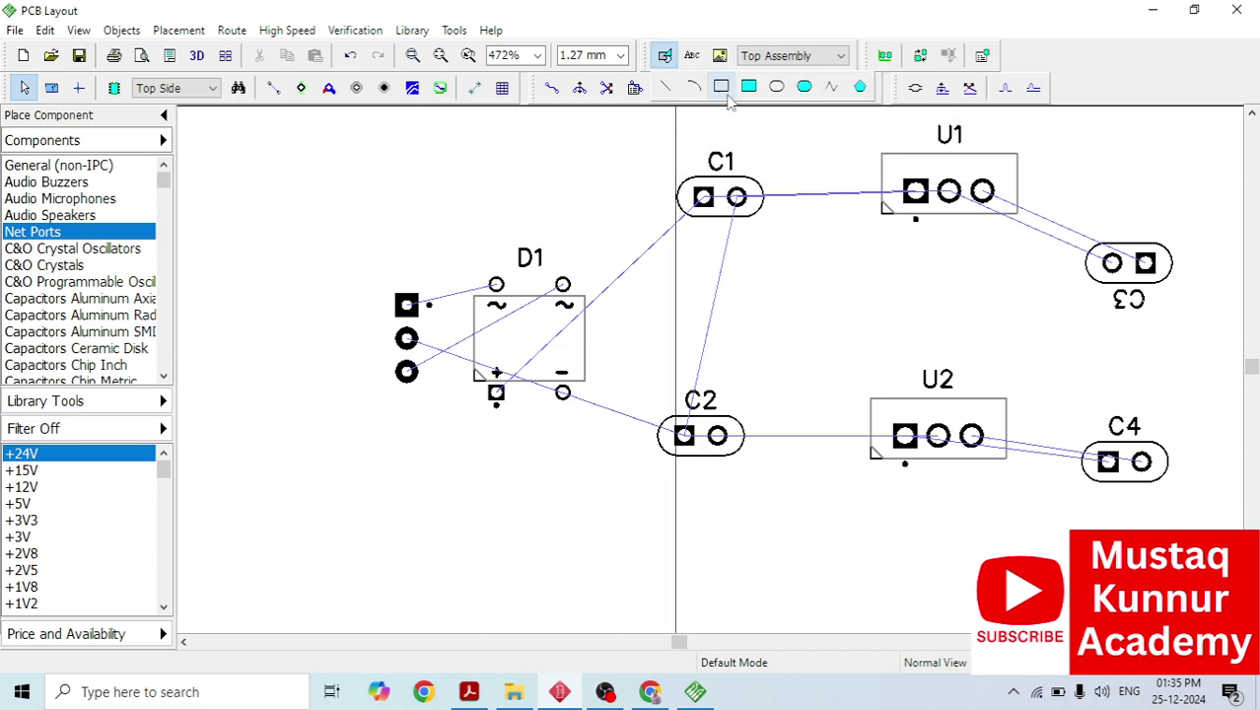
Draw a rectangle about 4.5 mm by 10 mm around T1's three remaining pads on the Top Assembly layer.
left_click(722, 88)
left_click(375, 282)
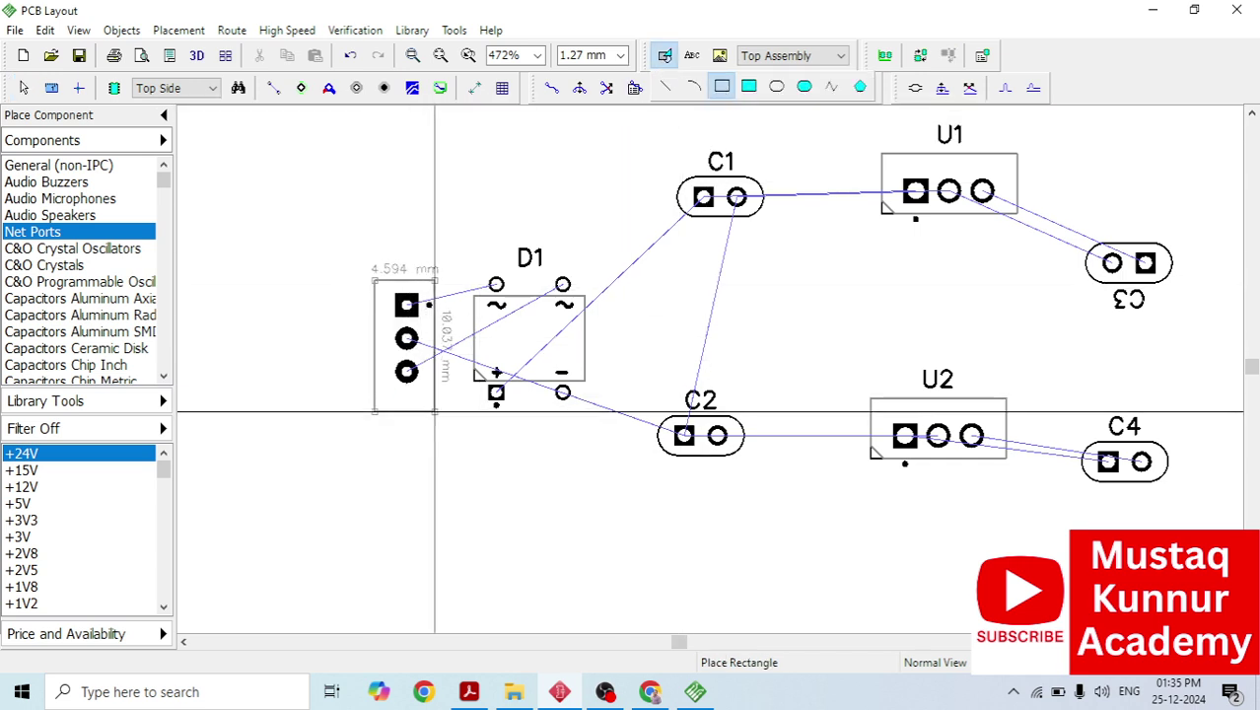
left_click(432, 405)
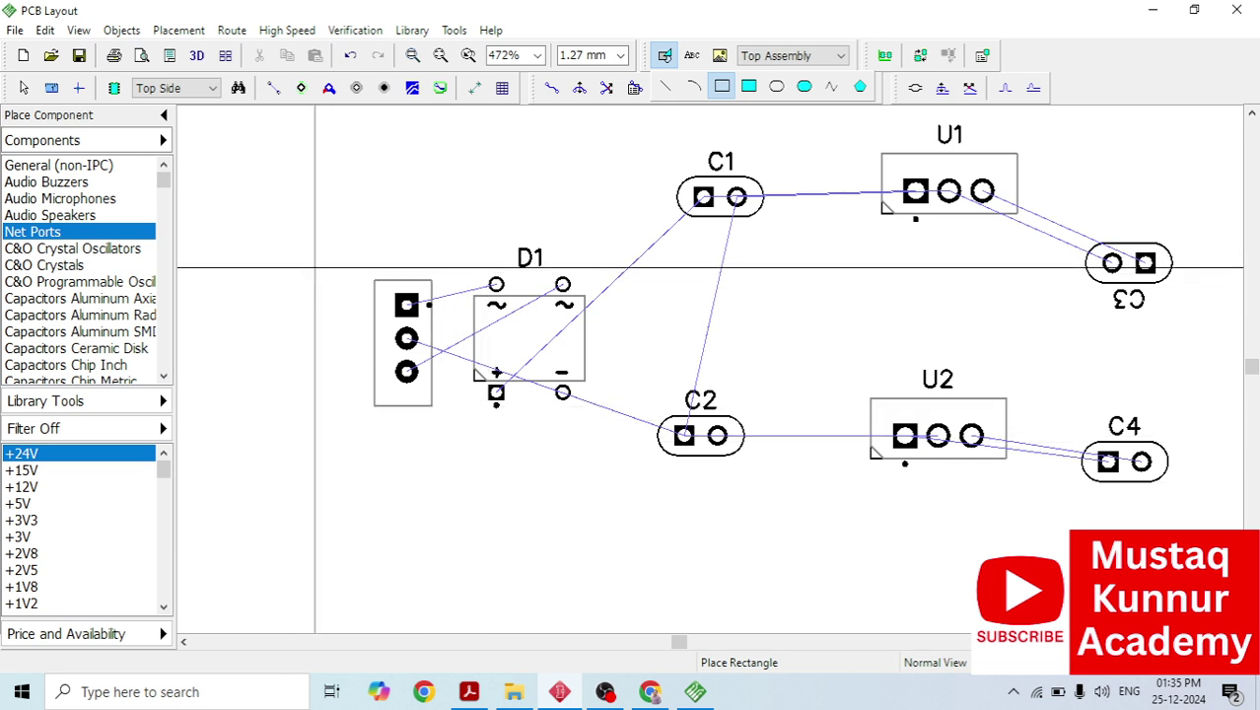
key("Escape")
left_click_drag(408, 423, 455, 463)
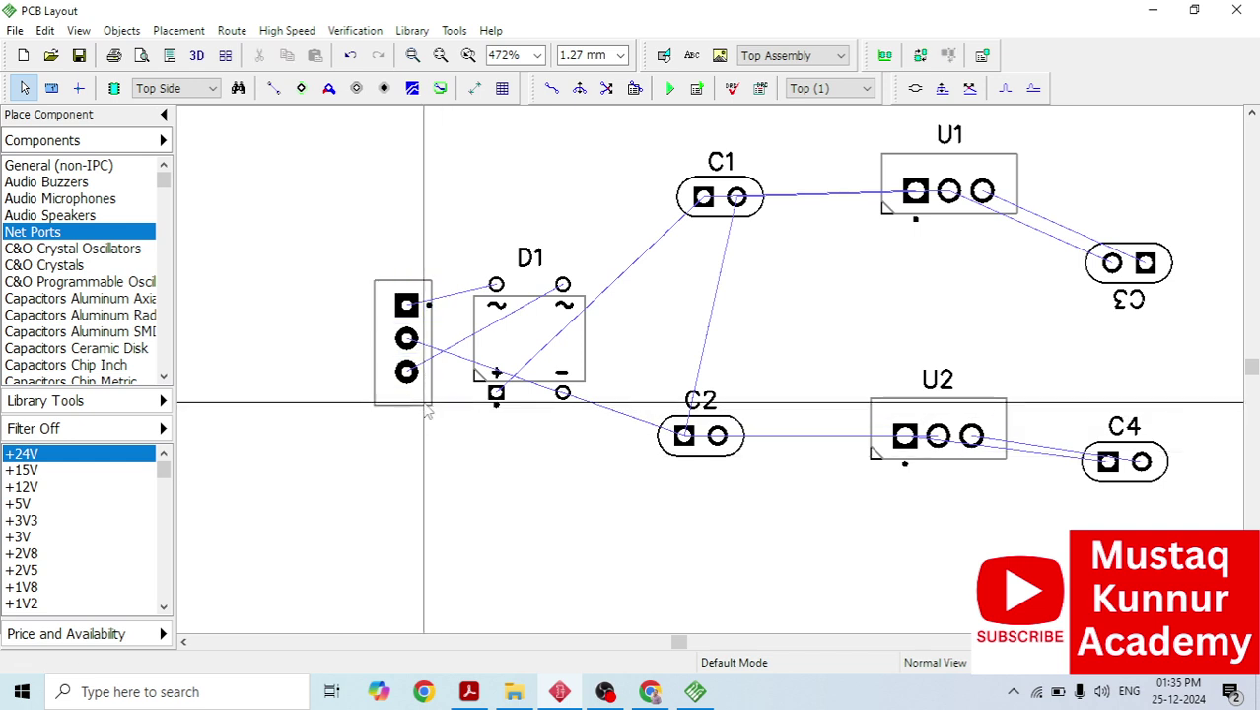
left_click_drag(359, 234, 454, 449)
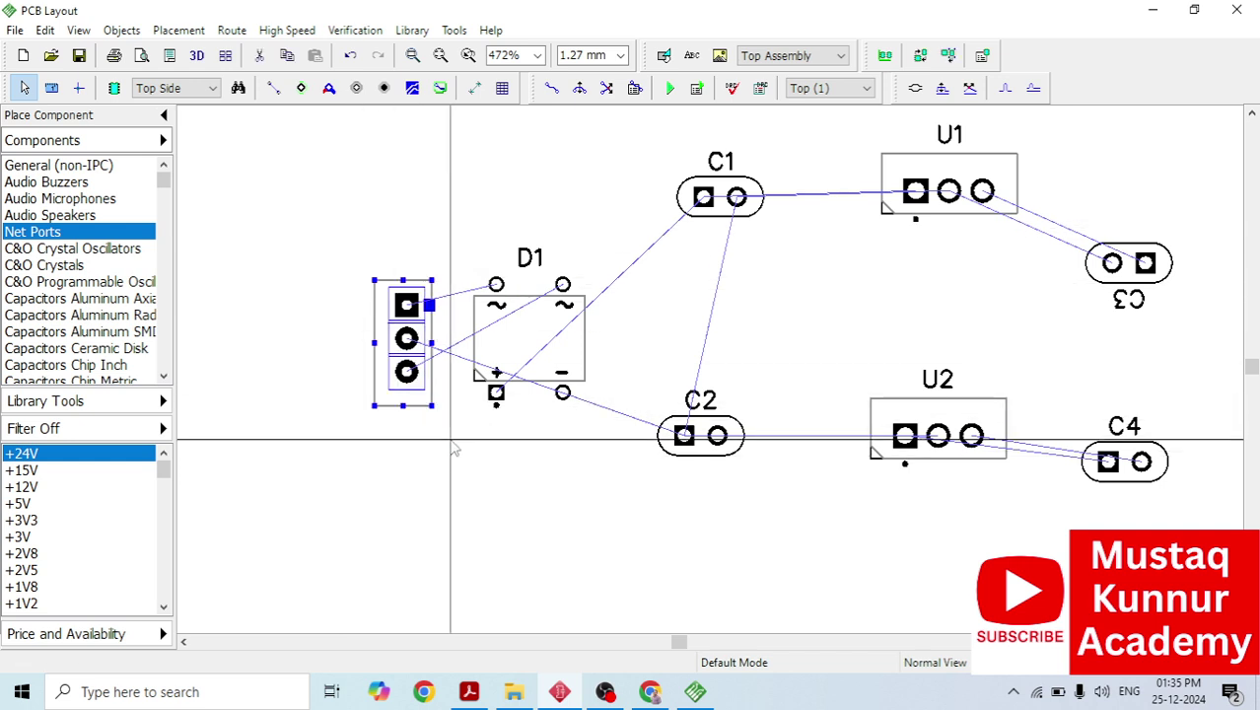
key("shift+F10")
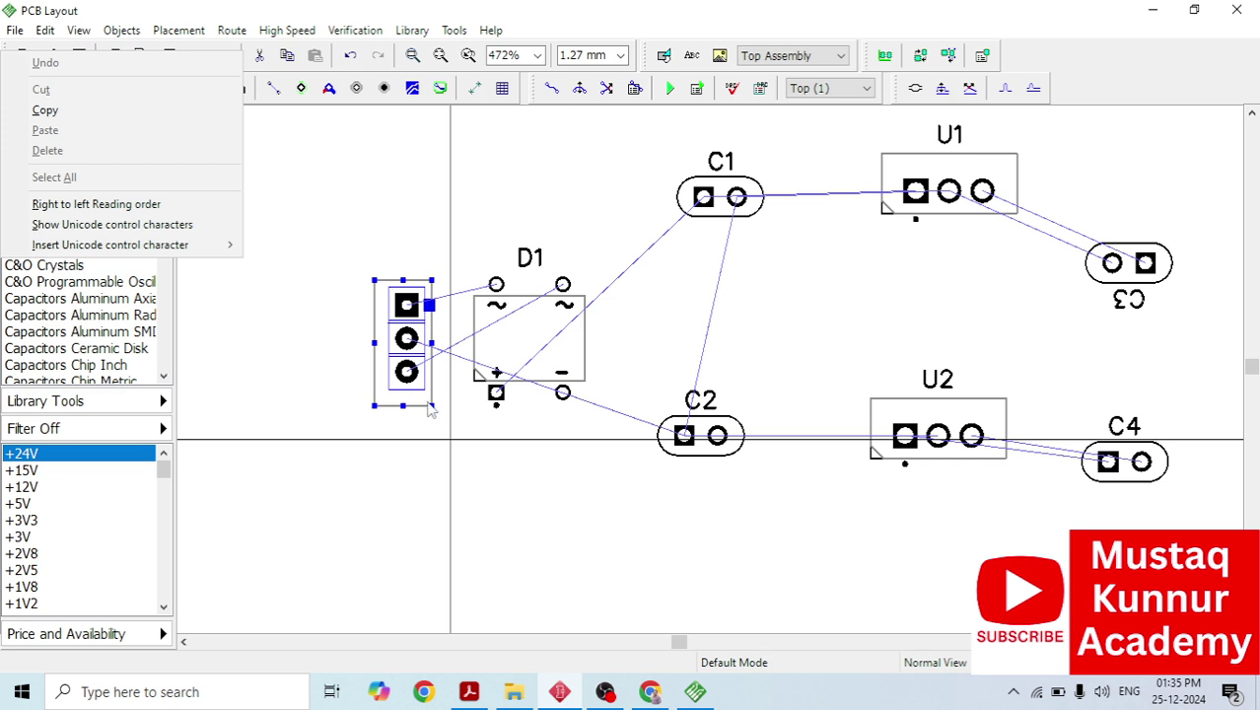
key("Escape")
right_click(432, 405)
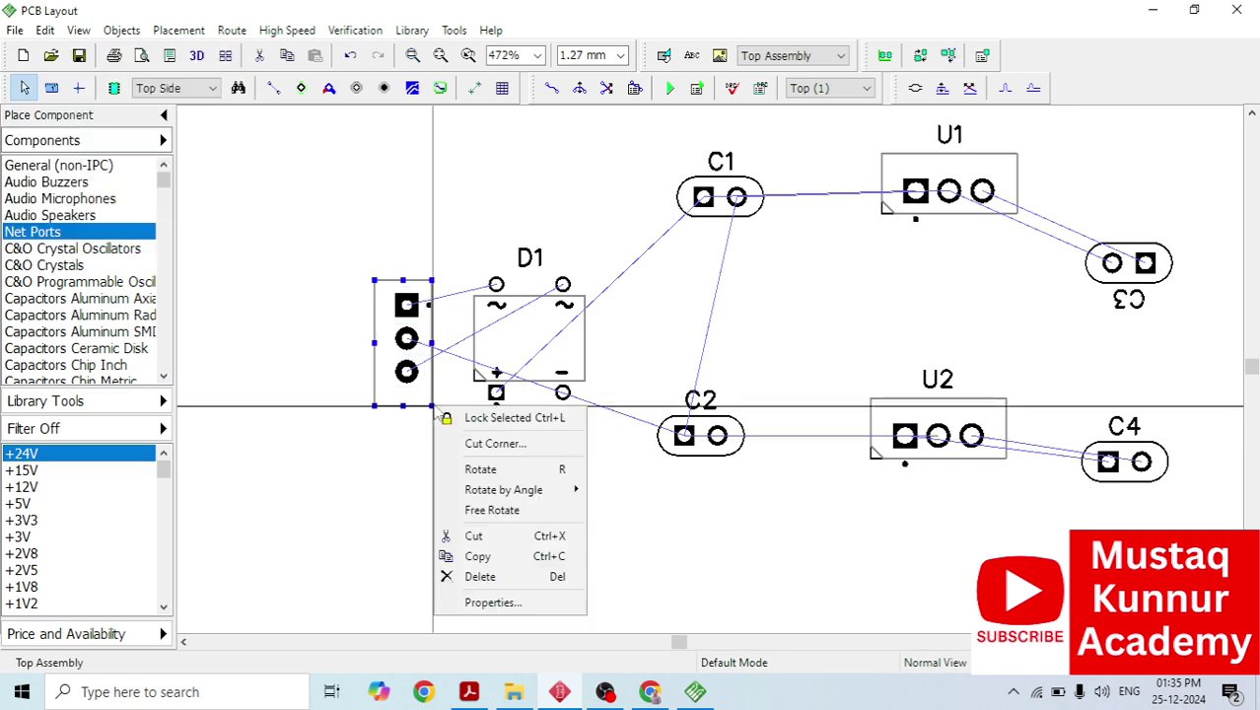
key("Escape")
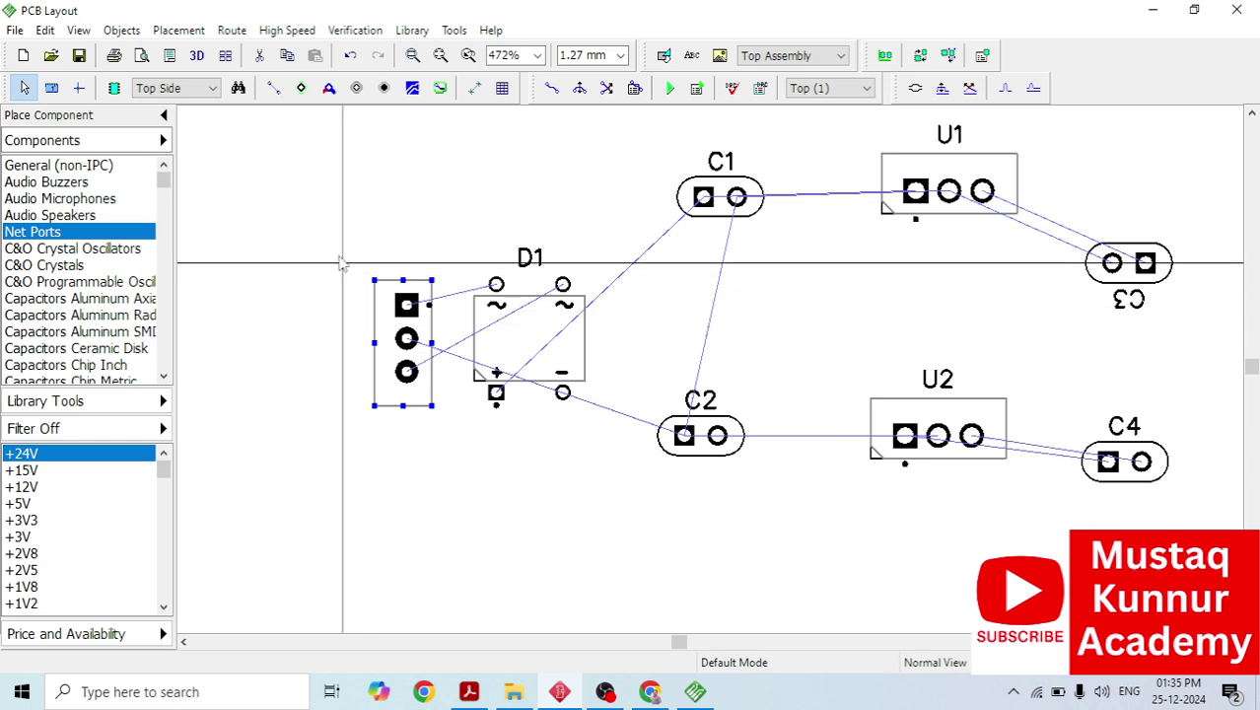
right_click(416, 383)
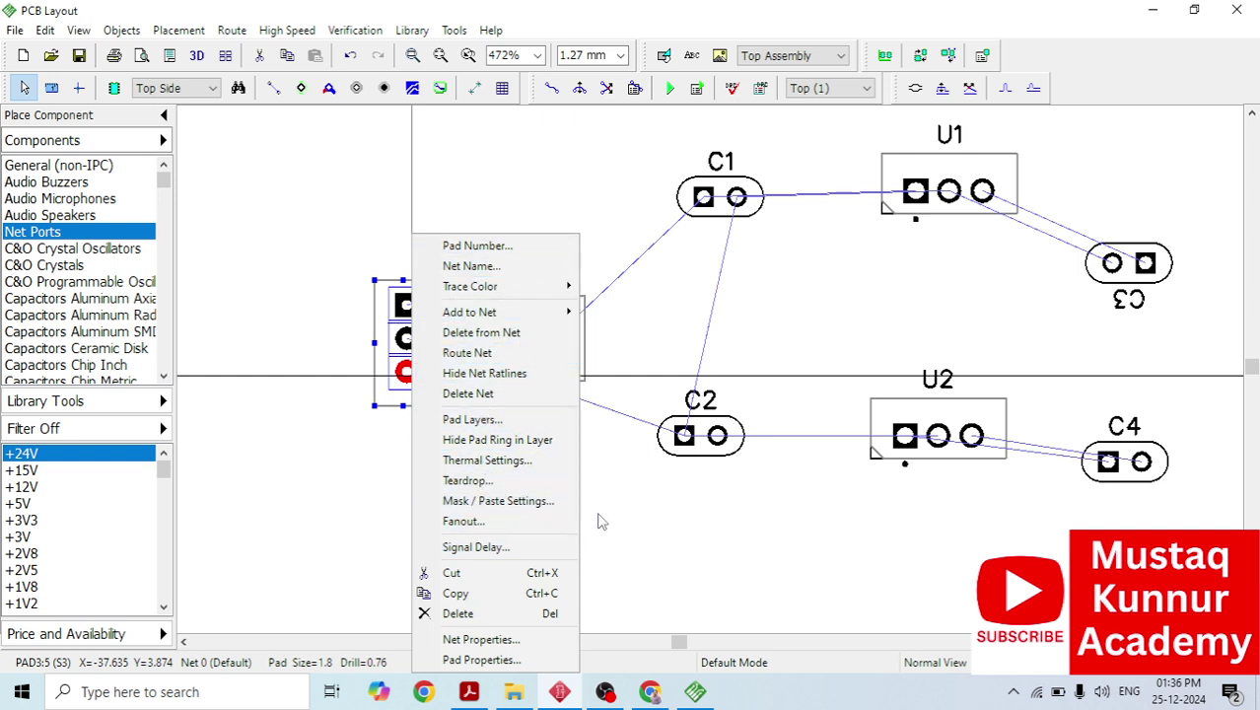
left_click(620, 528)
Move the new rectangle clear of the three T1 pads and place it back around them.
left_click_drag(395, 404, 295, 303)
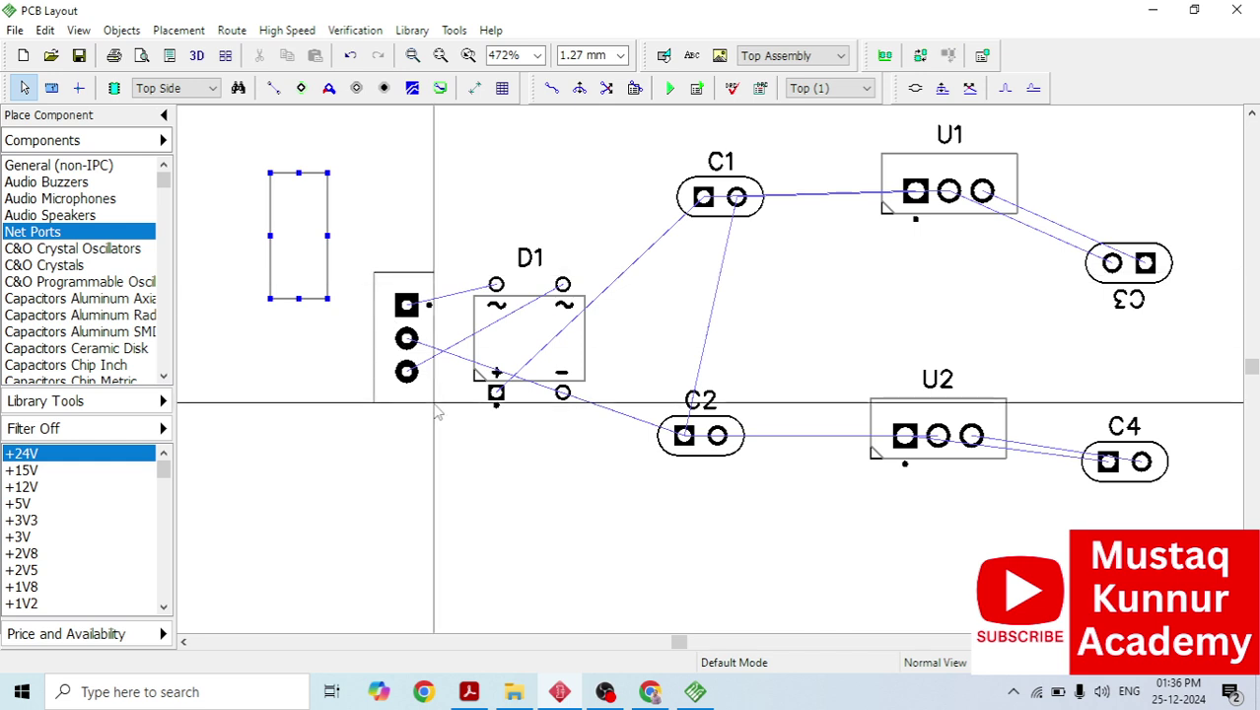
right_click(406, 373)
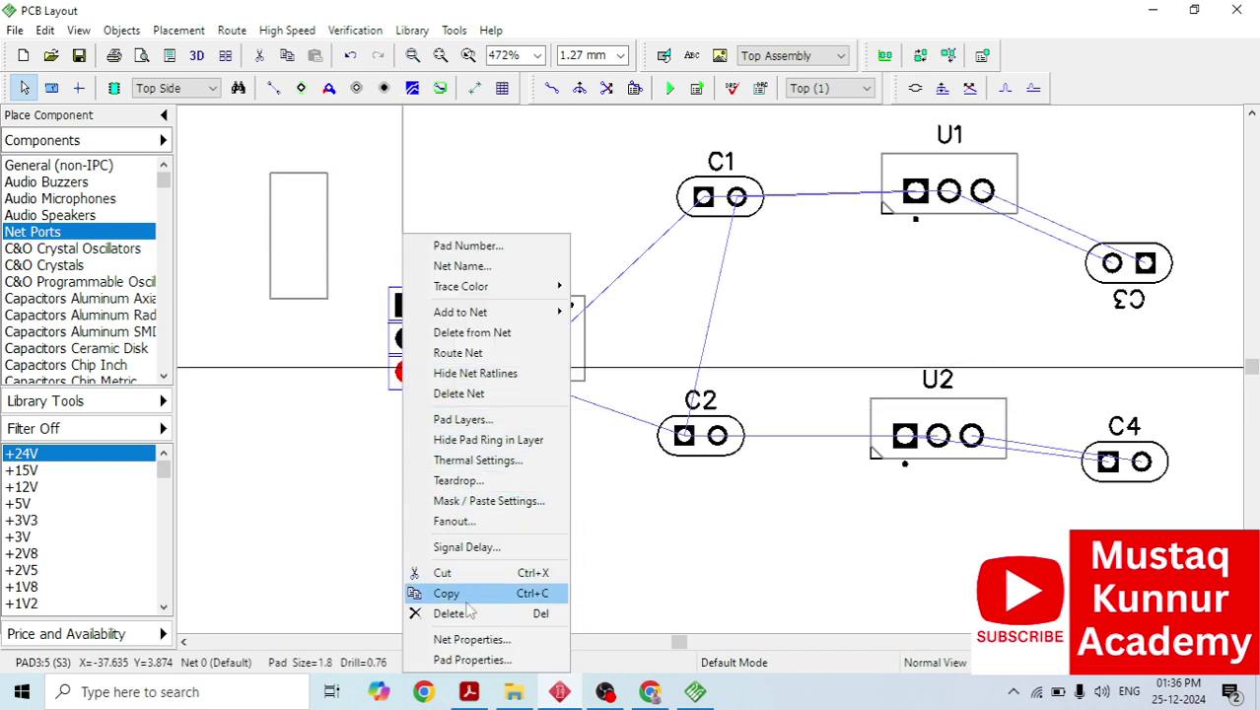
left_click(353, 495)
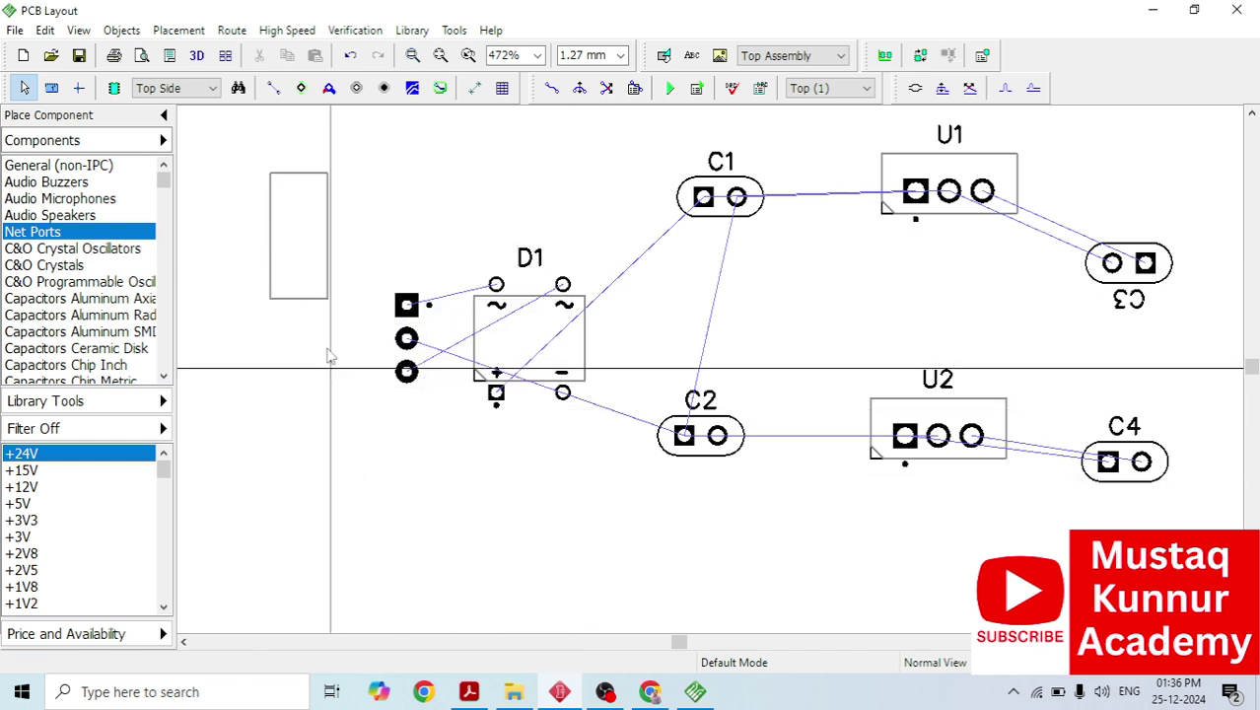
left_click_drag(299, 298, 407, 411)
left_click(557, 546)
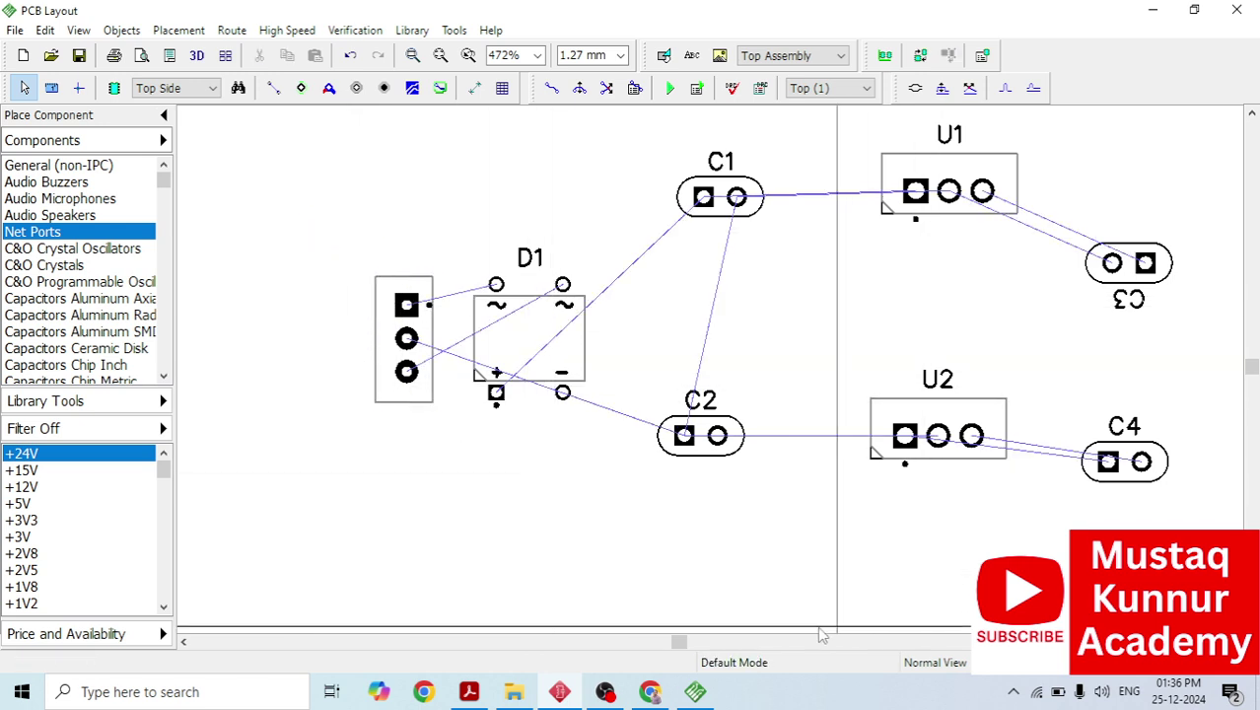
Try D1 in its different 90-degree rotations and leave it in its original orientation.
left_click_drag(686, 643, 696, 645)
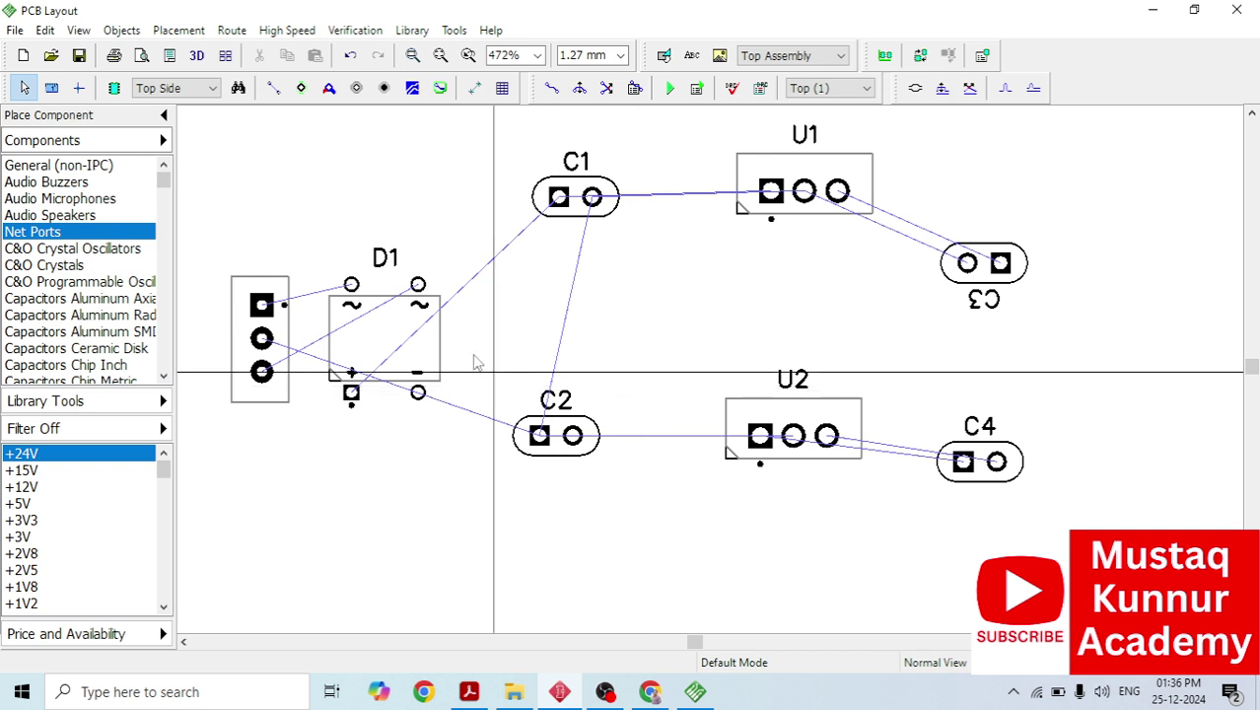
key("r")
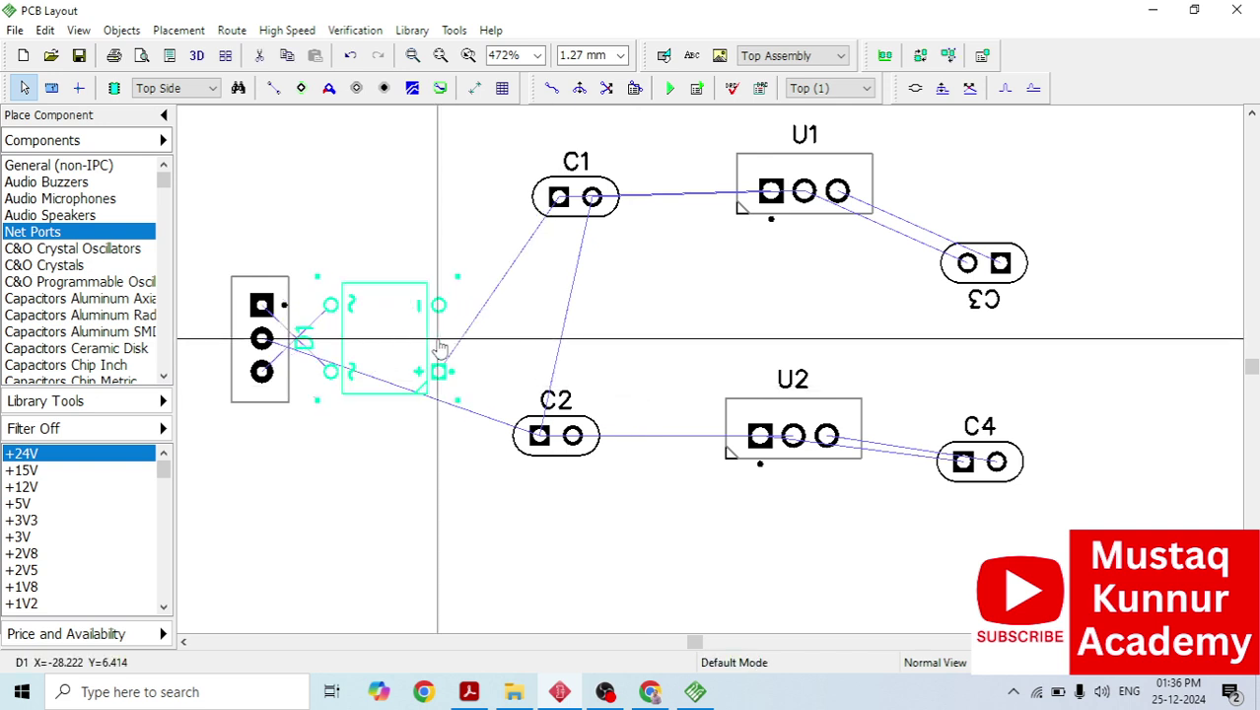
key("r")
key("r")
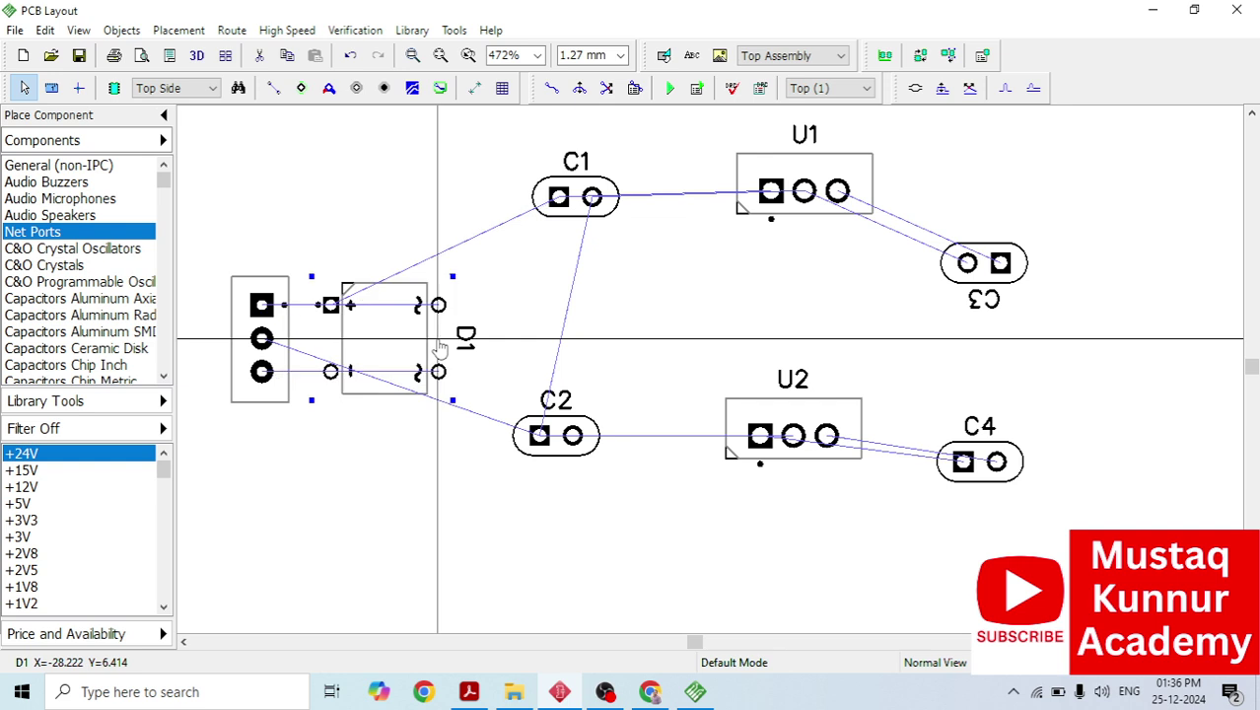
key("r")
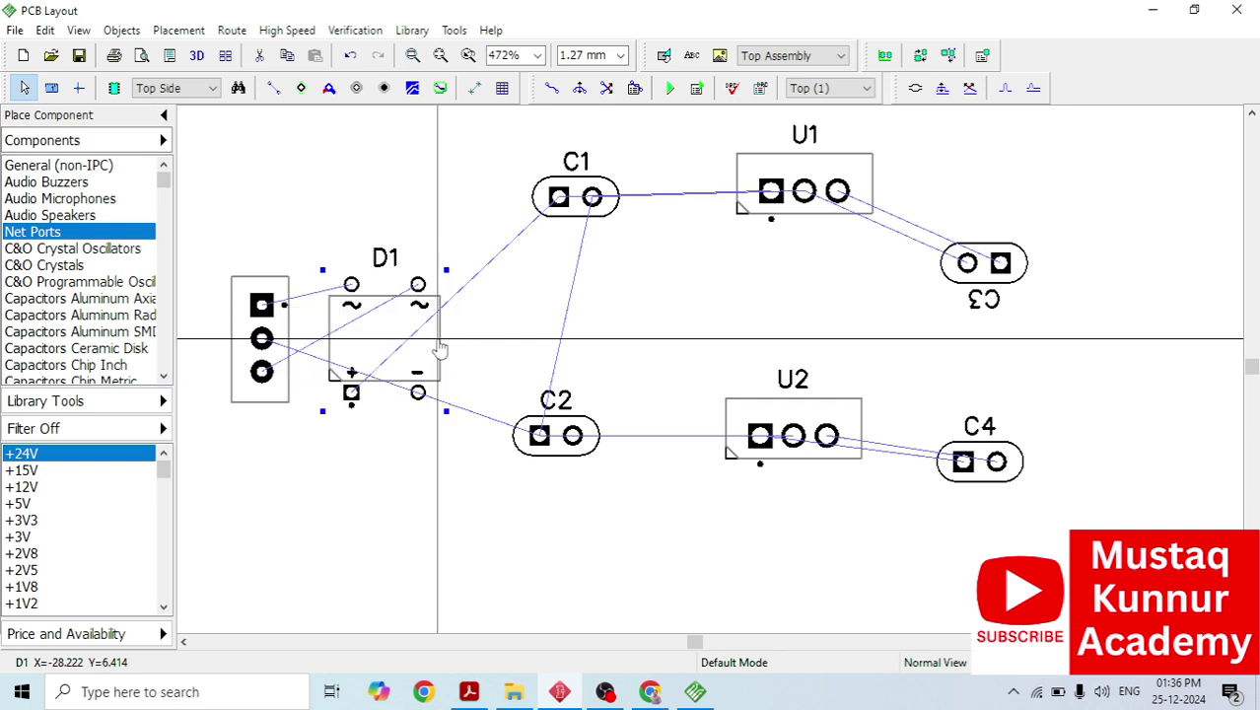
key("r")
key("r")
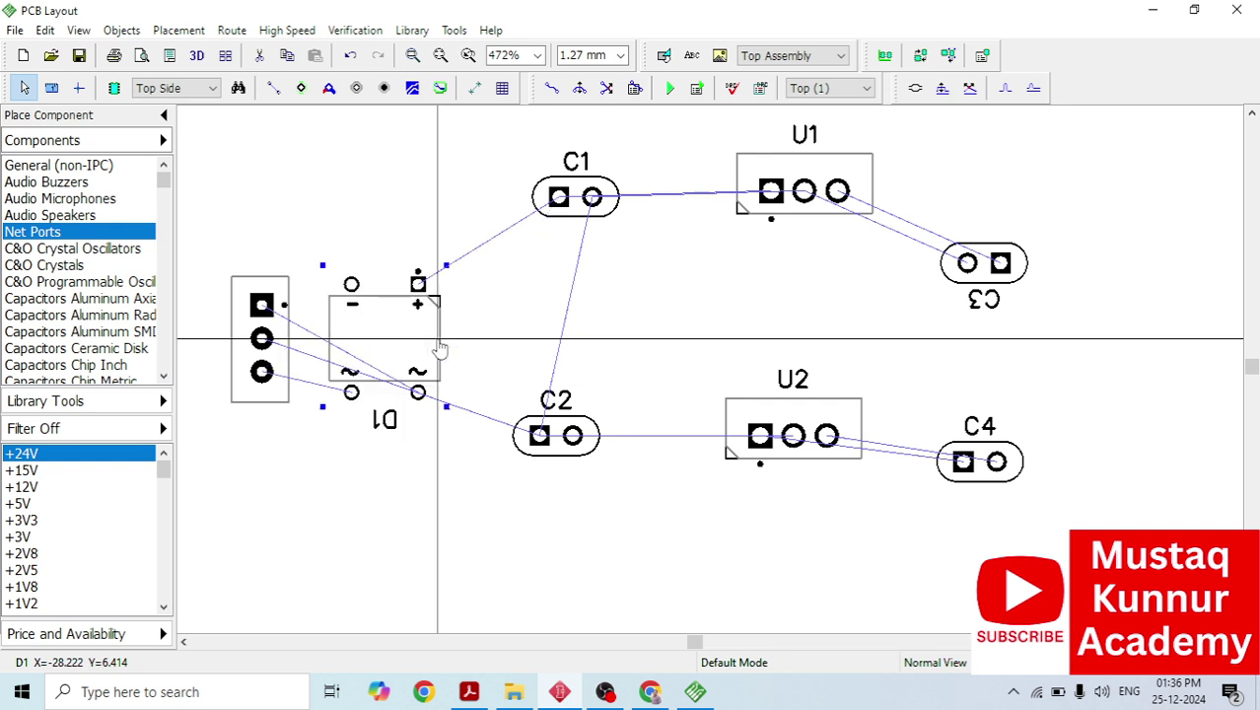
key("r")
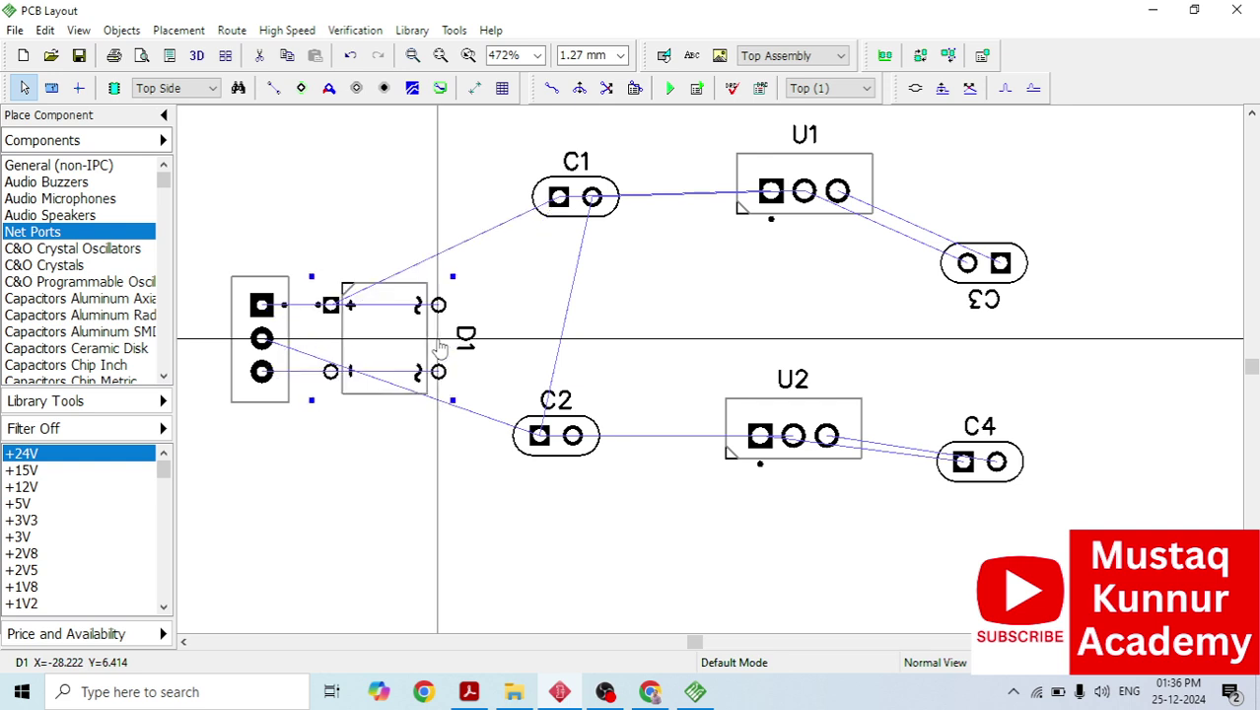
key("r")
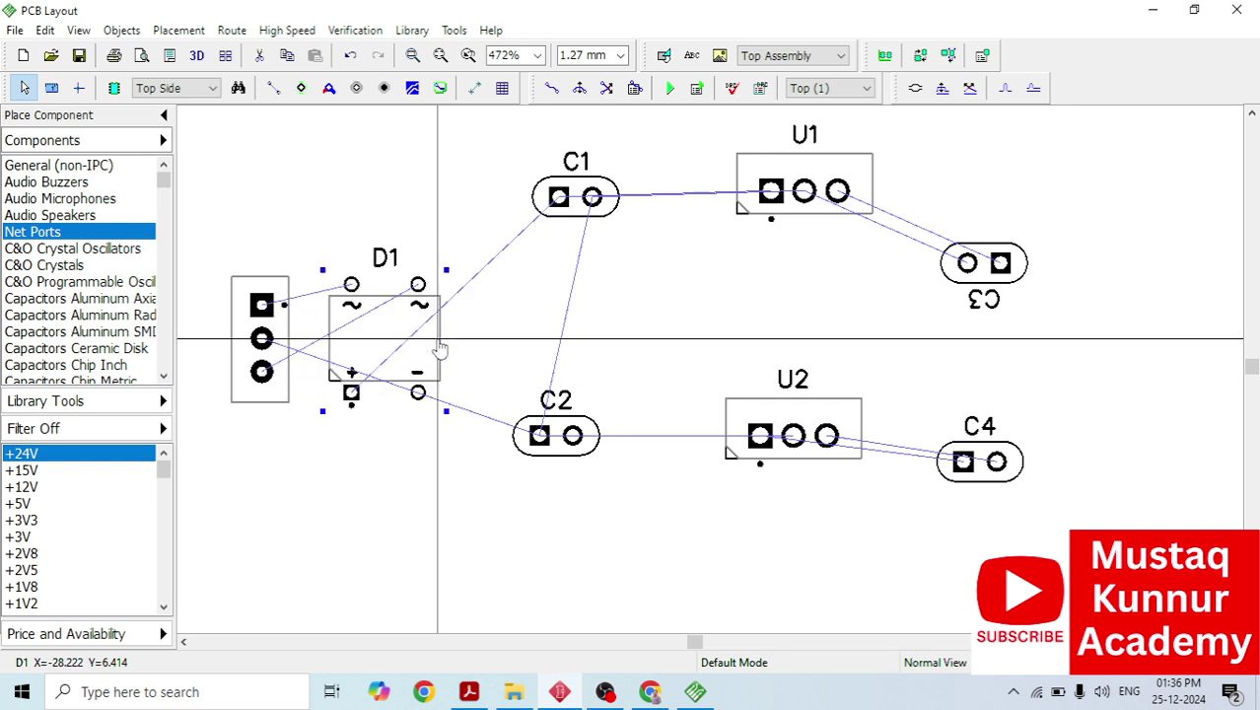
left_click(441, 350)
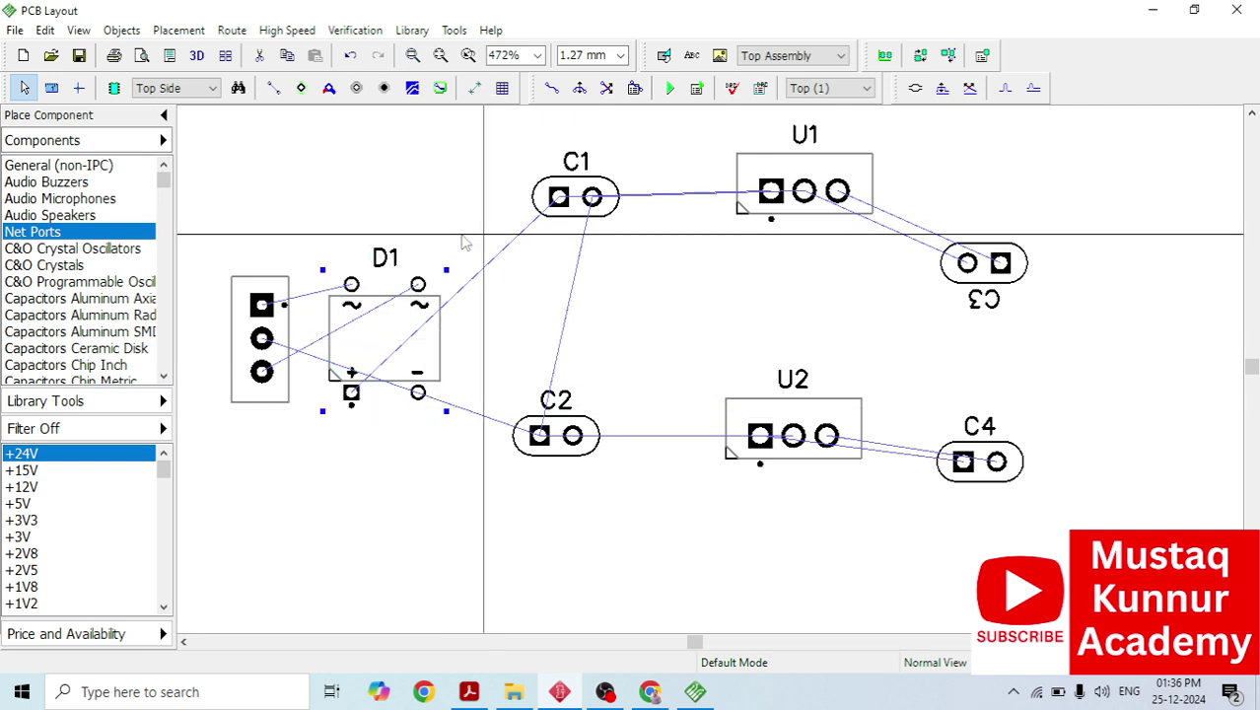
Manually route a 1.5 mm wide trace on the Bottom (2) layer from T1's square pad to D1's nearer AC pad.
left_click(552, 89)
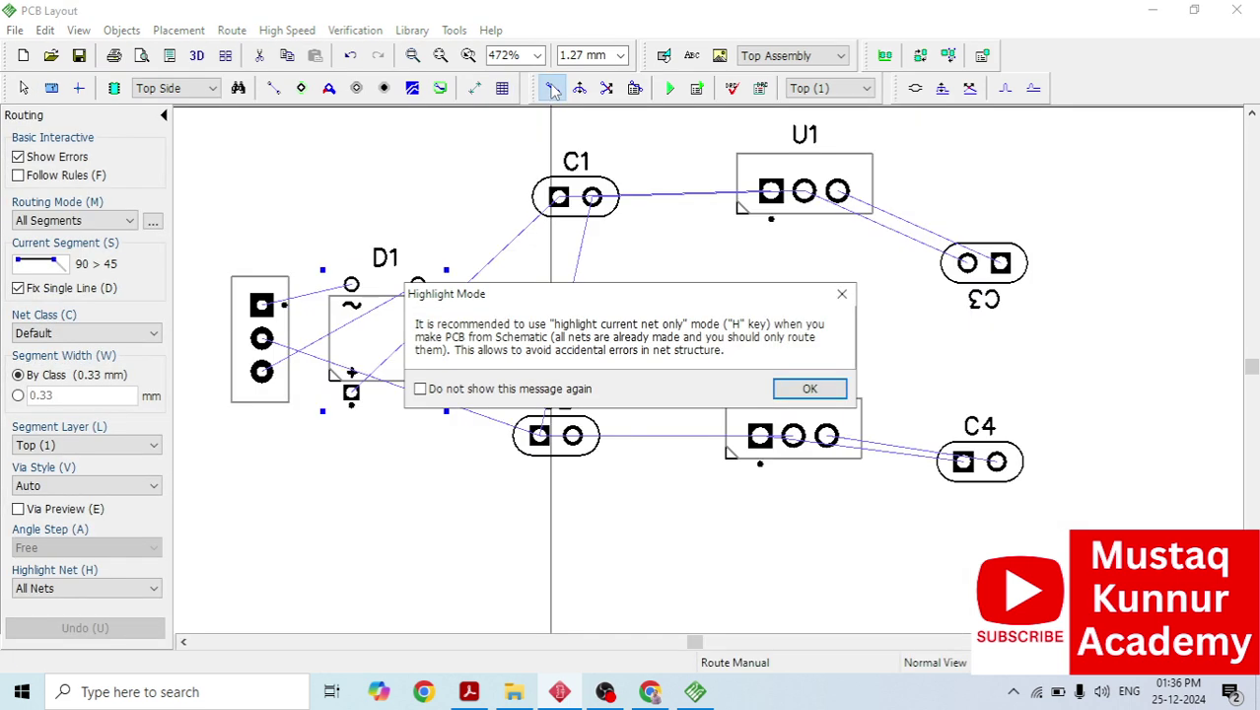
left_click(804, 389)
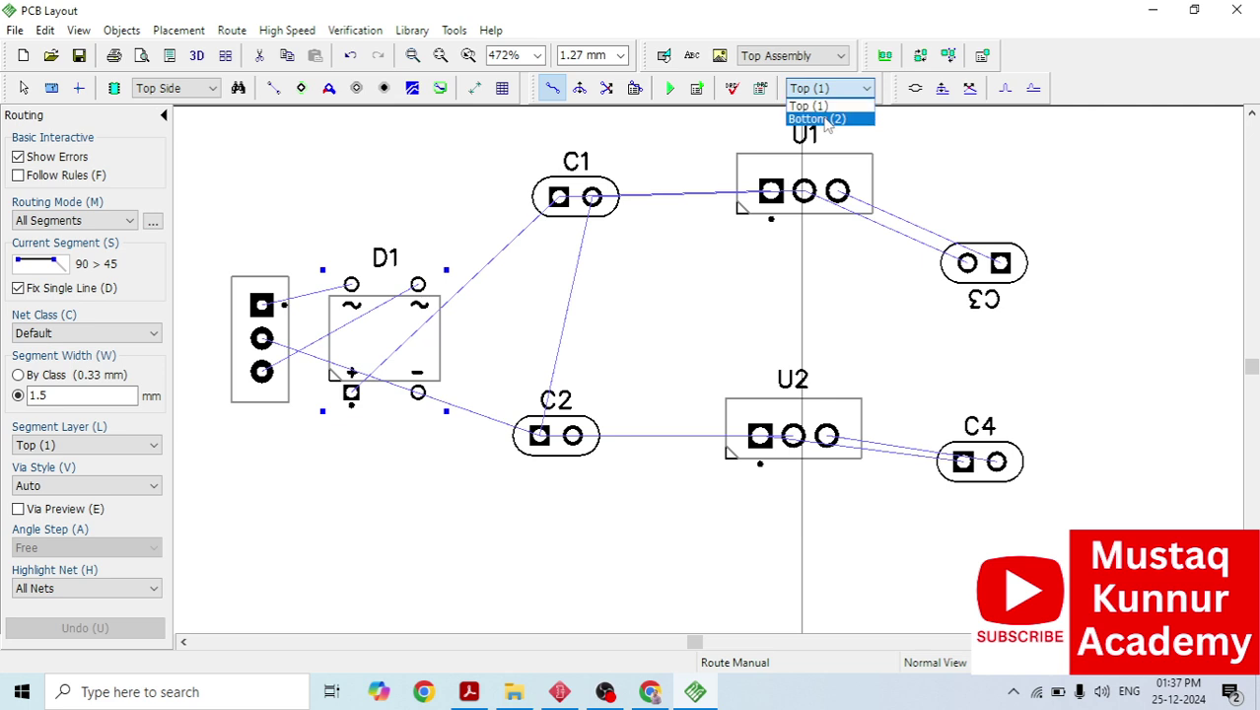
left_click(819, 119)
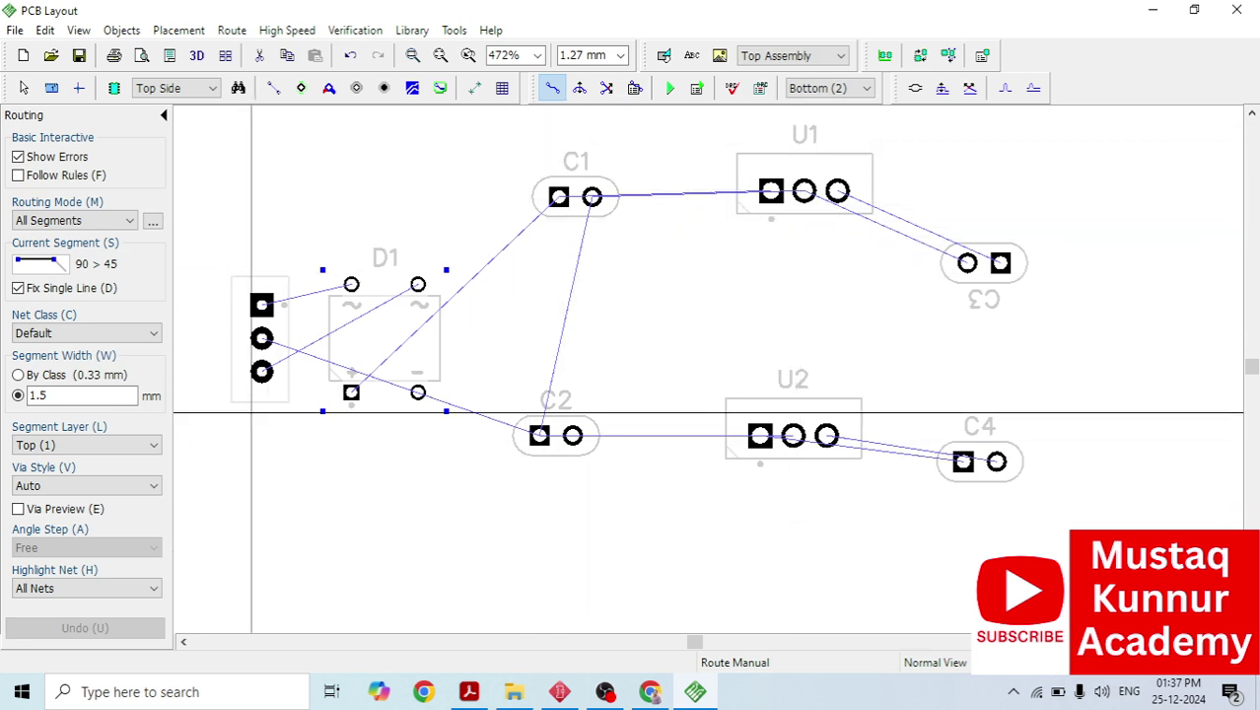
left_click(264, 303)
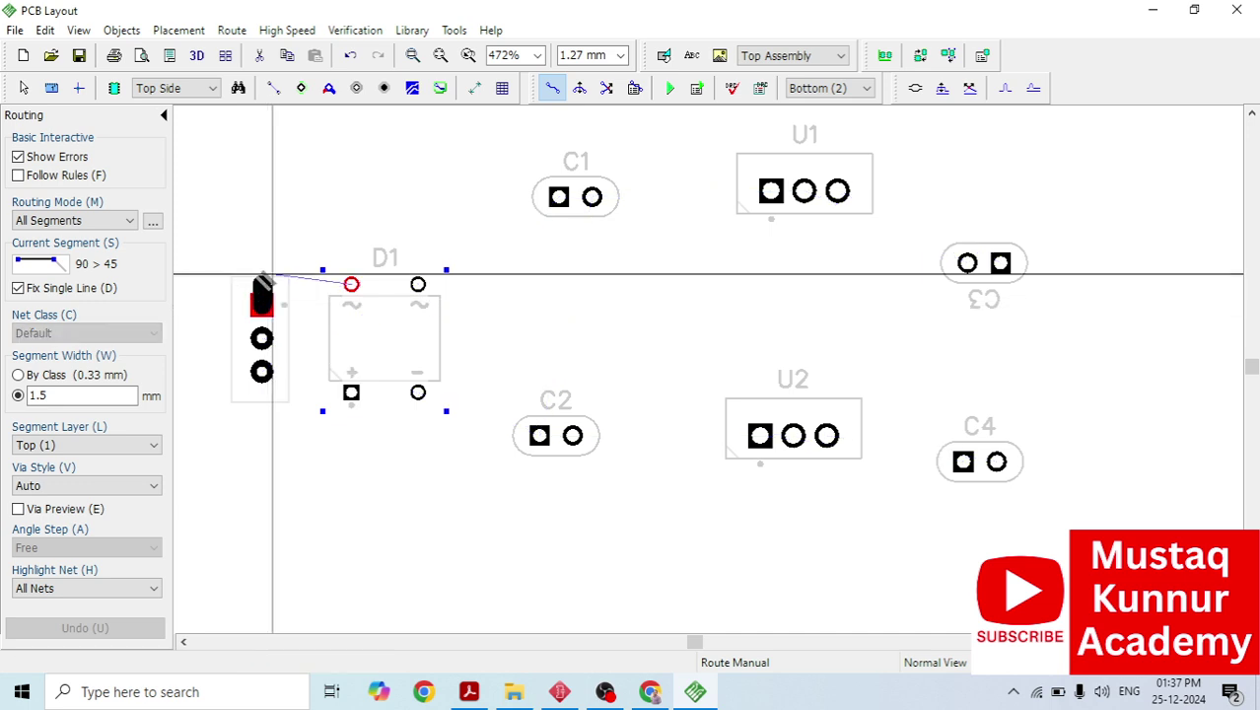
double_click(349, 283)
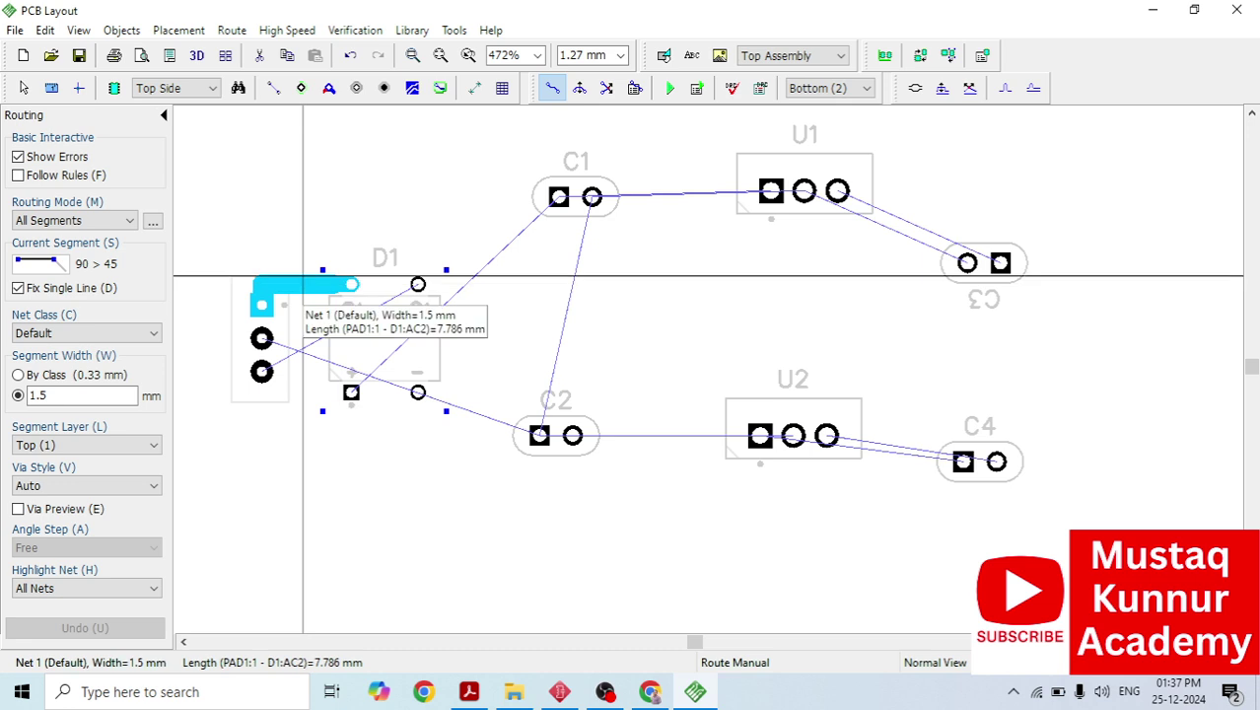
key("Escape")
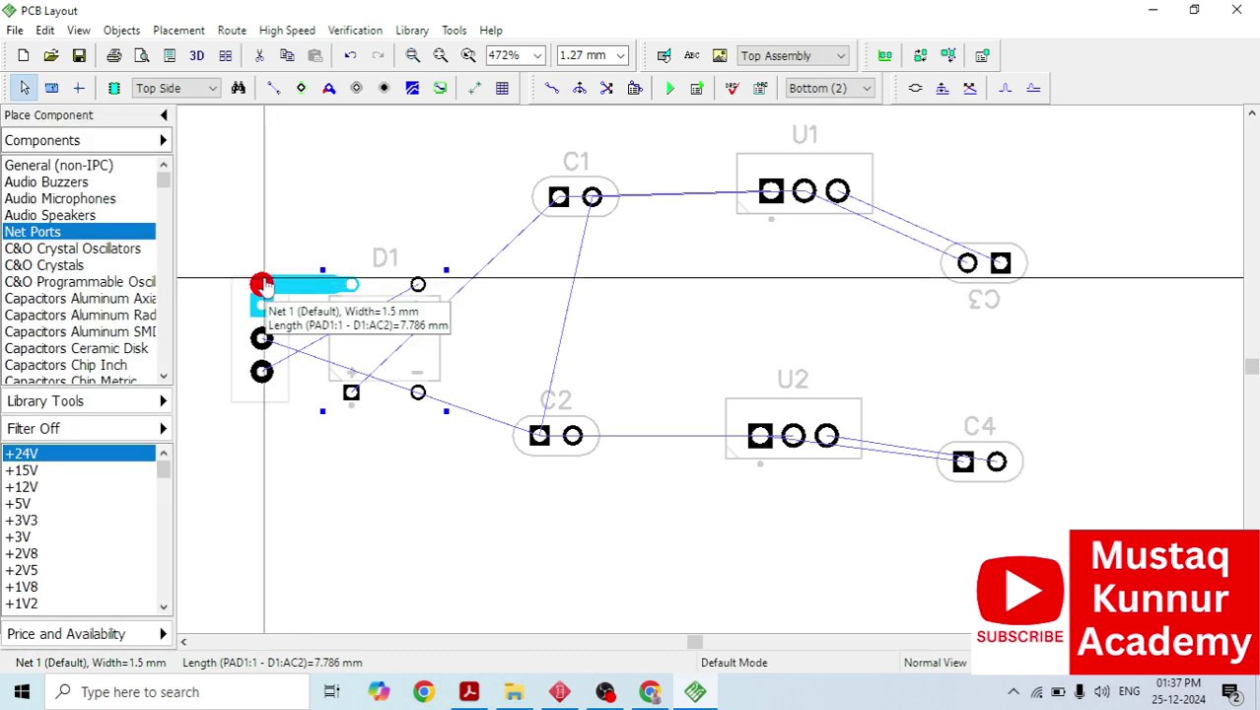
left_click(286, 286)
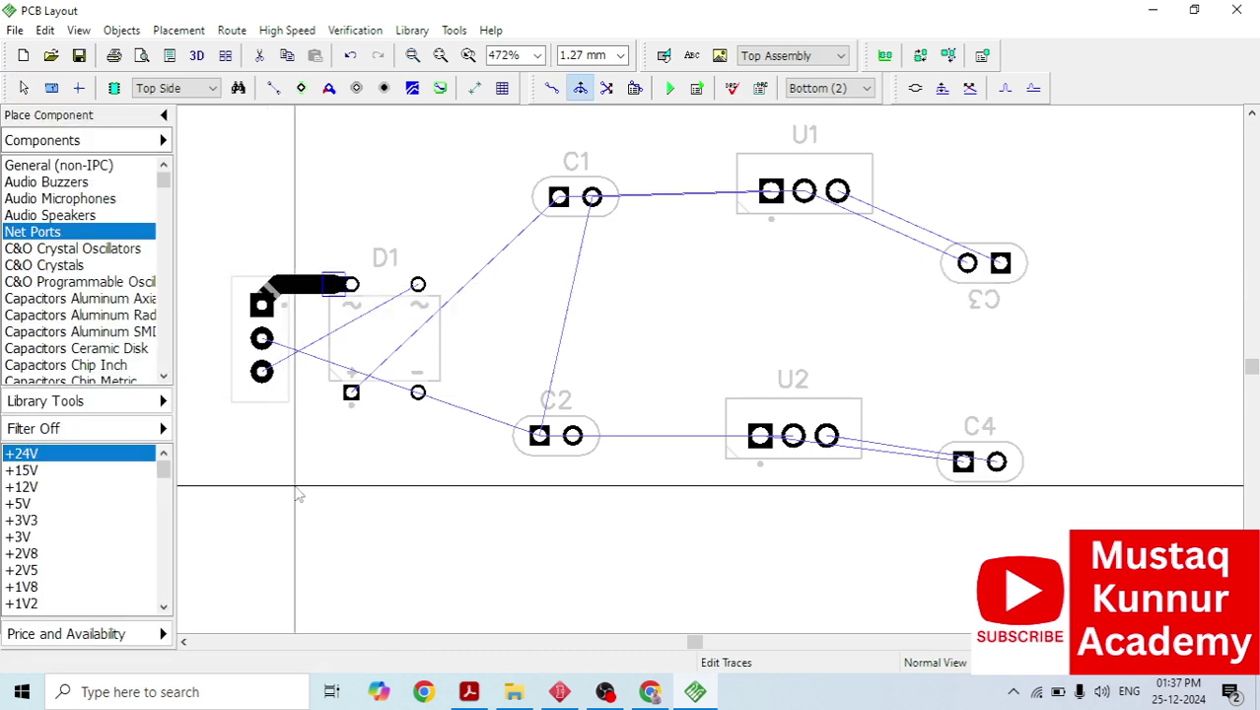
Route a 1.5 mm trace from T1's end round pad, diagonally across D1, to D1's farther AC pad.
left_click(551, 89)
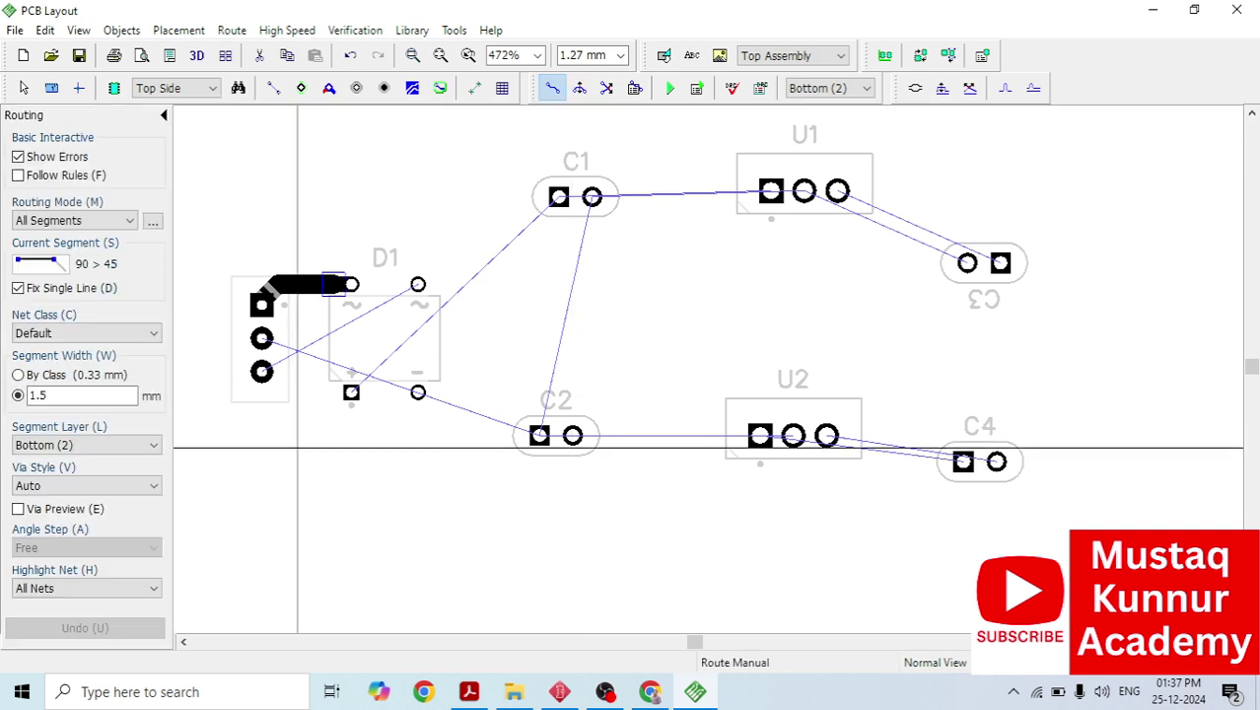
left_click(262, 370)
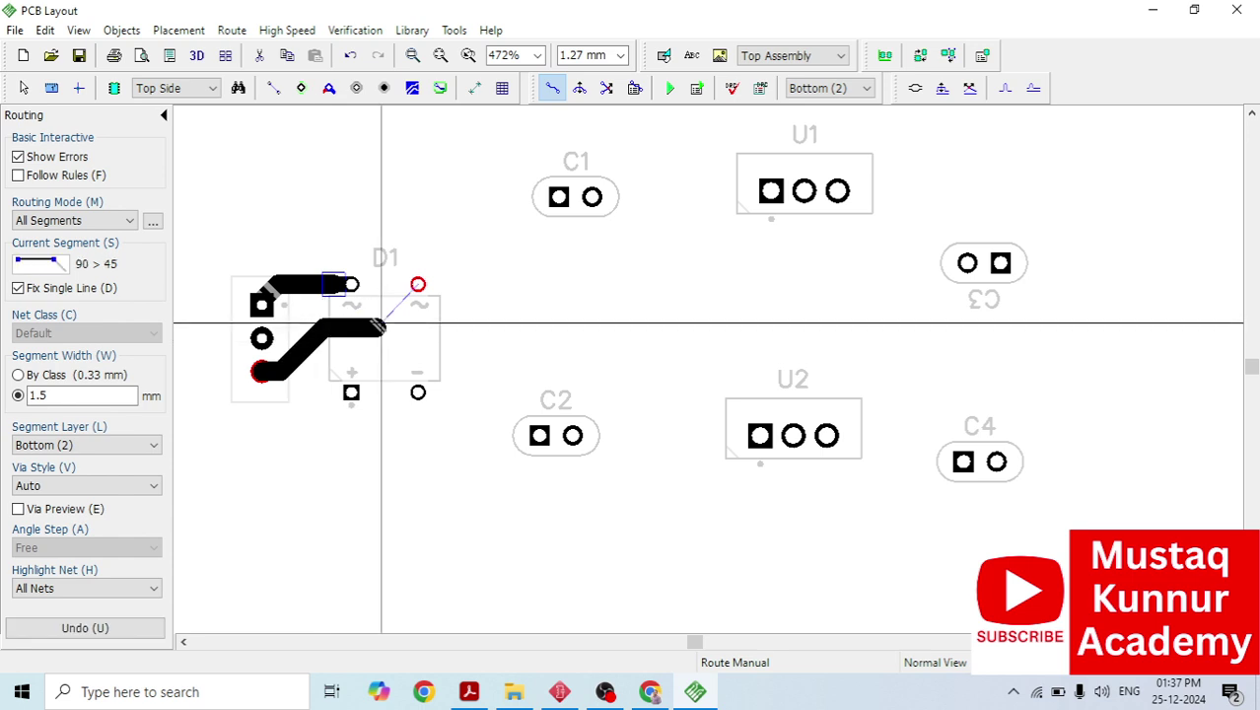
left_click(418, 285)
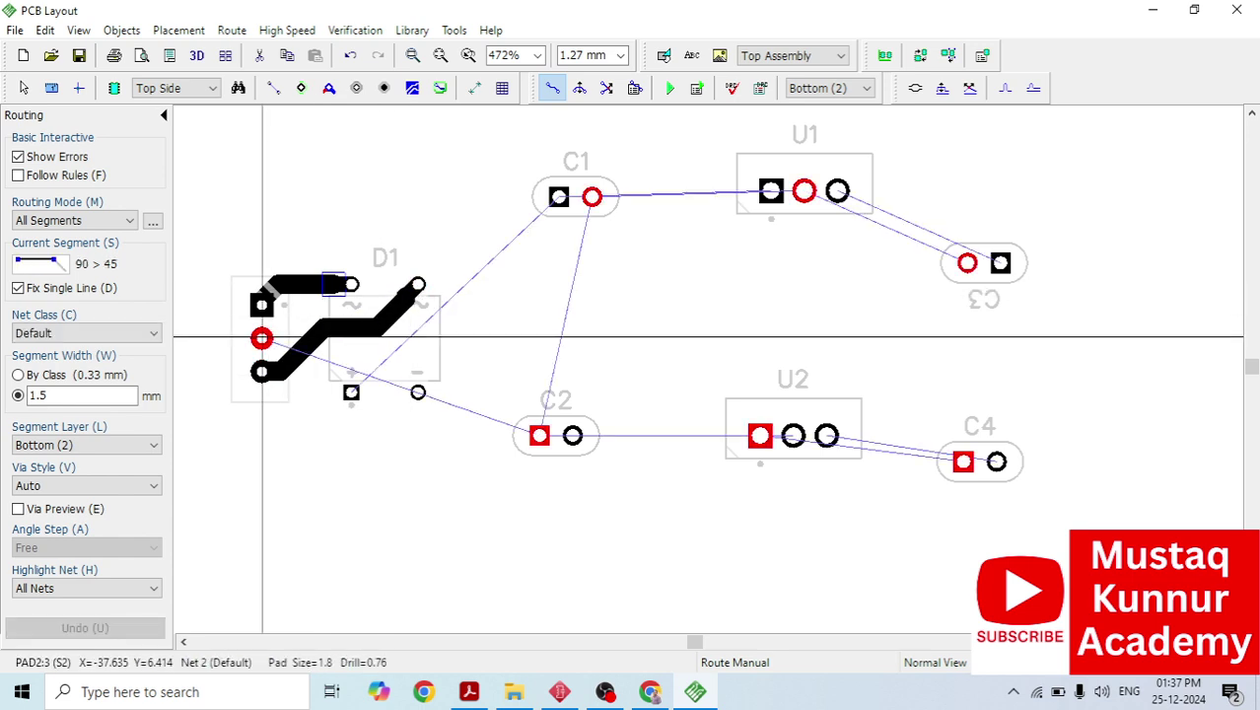
Route a trace from T1's middle pad around the outside of T1 and below D1 to C2's square pad.
left_click(262, 338)
left_click(256, 395)
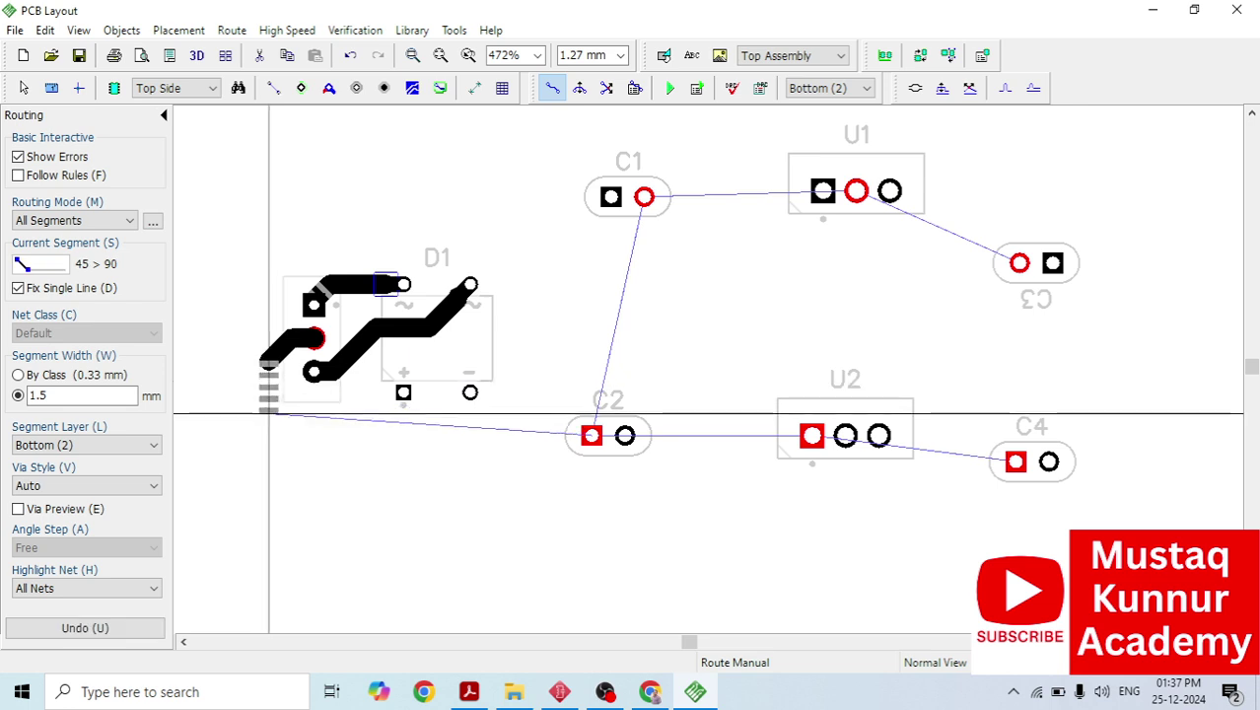
left_click(315, 448)
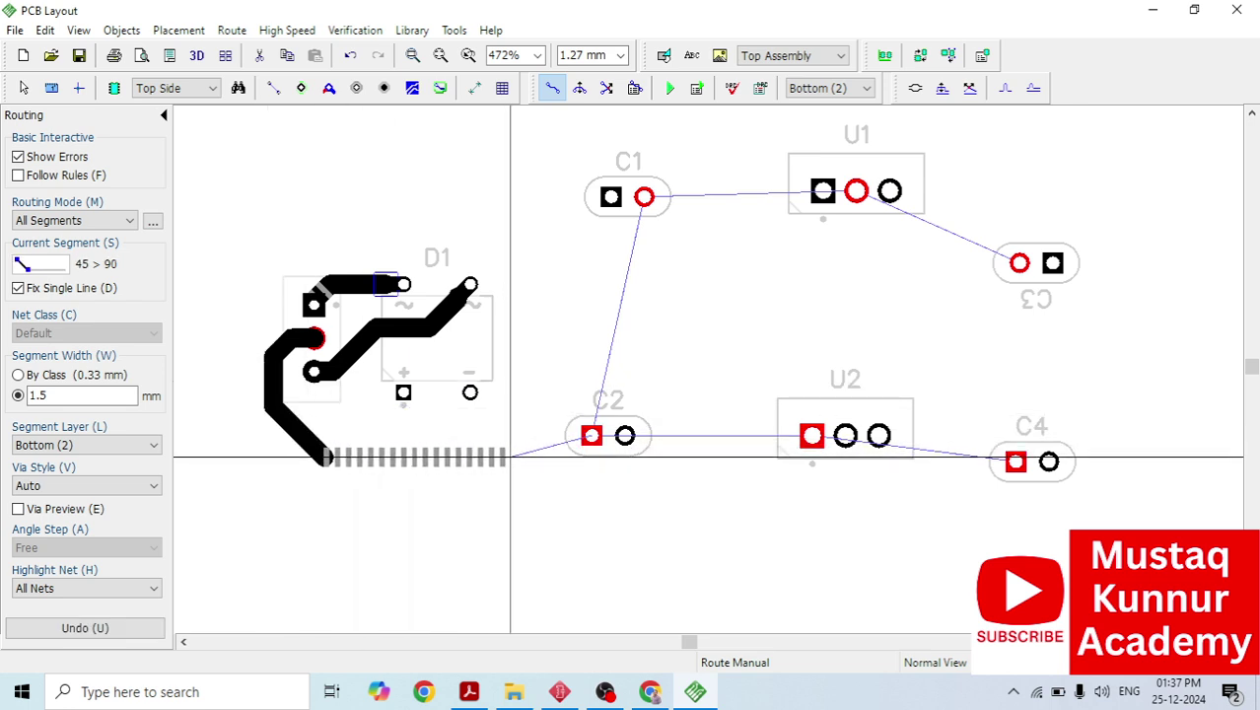
left_click(587, 442)
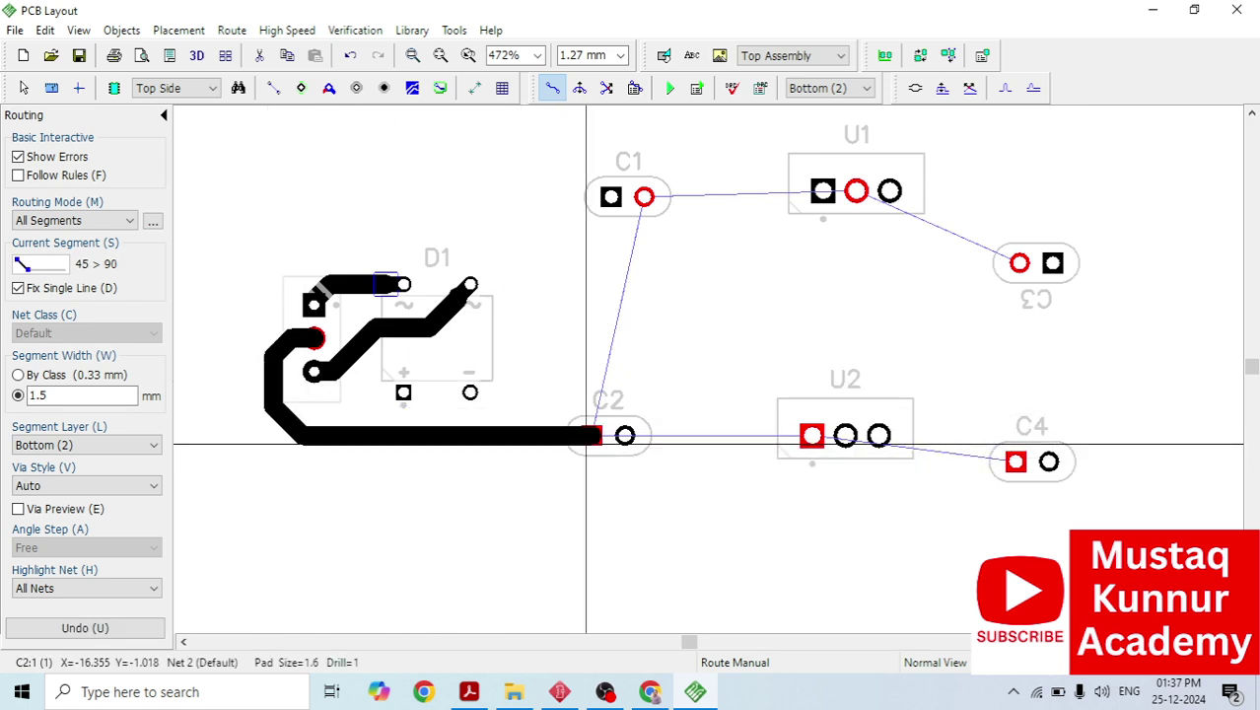
key("s")
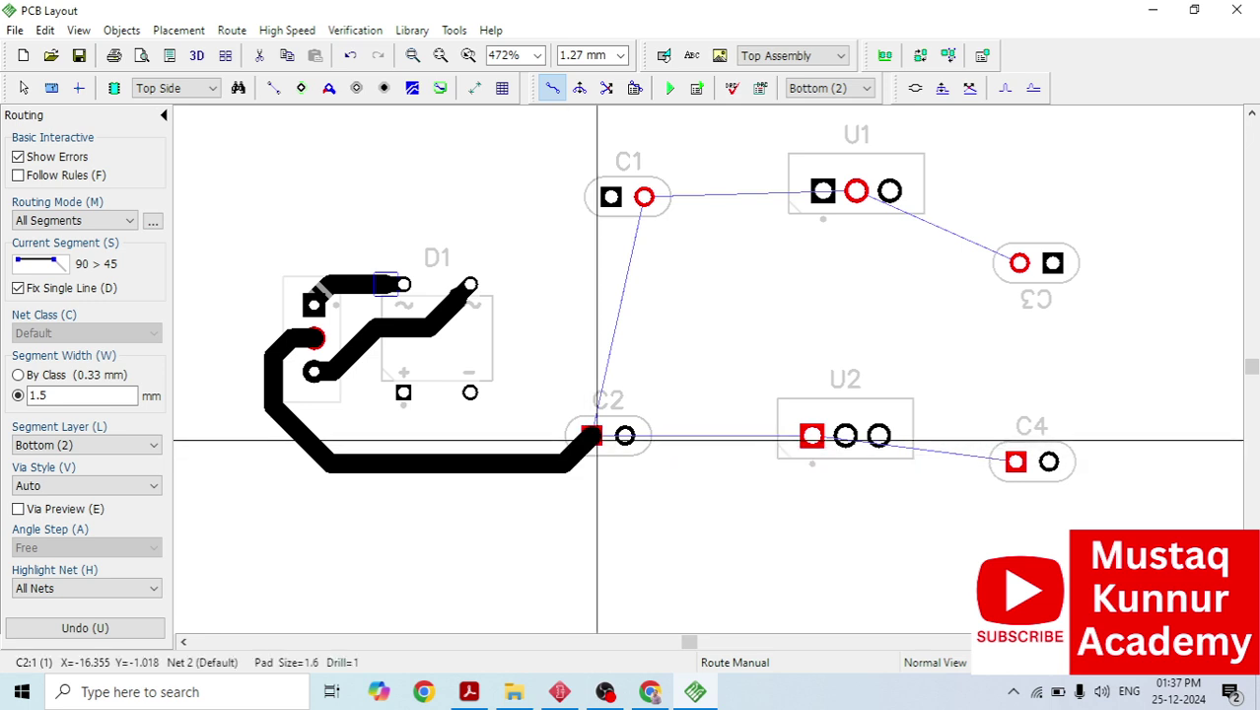
left_click(592, 435)
Route traces from D1's plus pad to C1's square pad and from C2's square pad to C1's round pad.
left_click(404, 393)
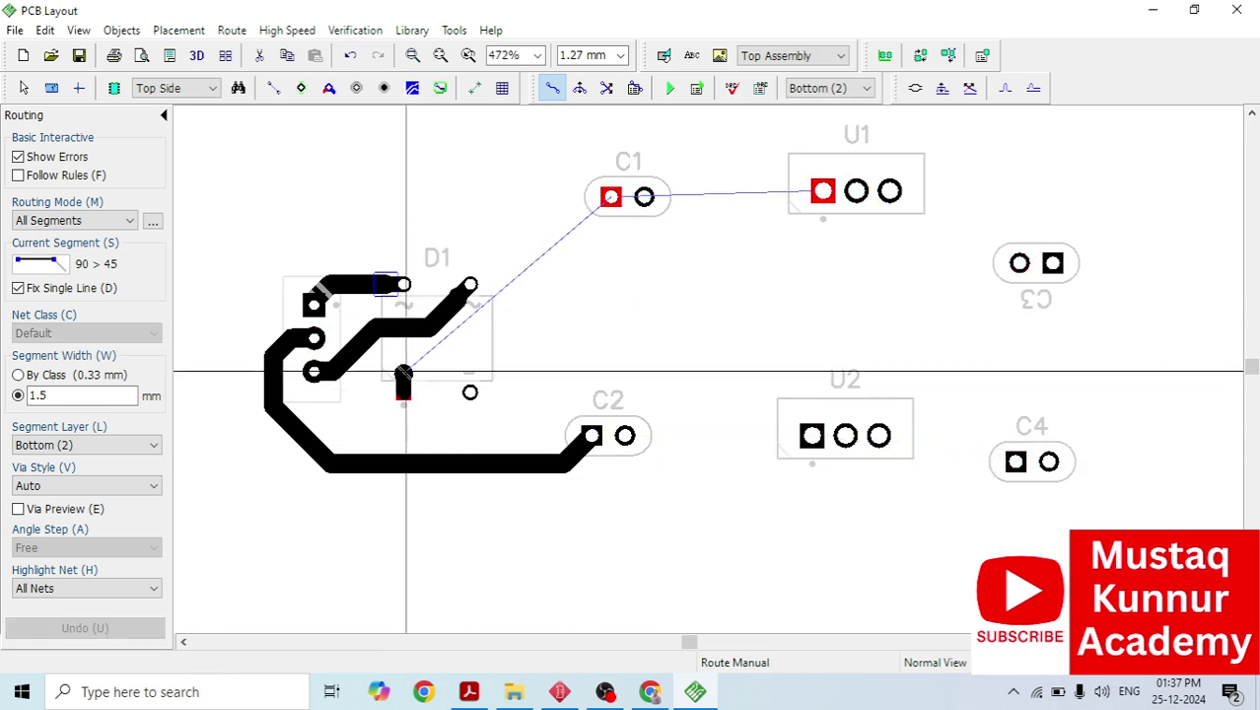
key("s")
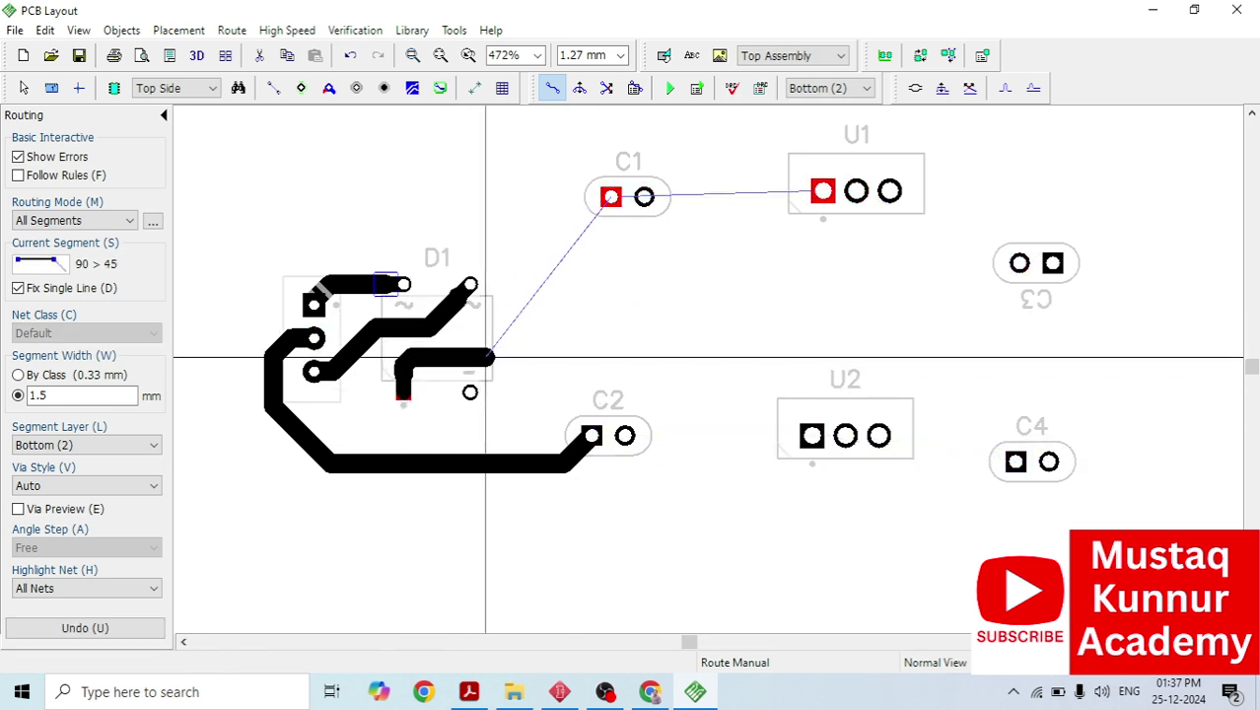
key("s")
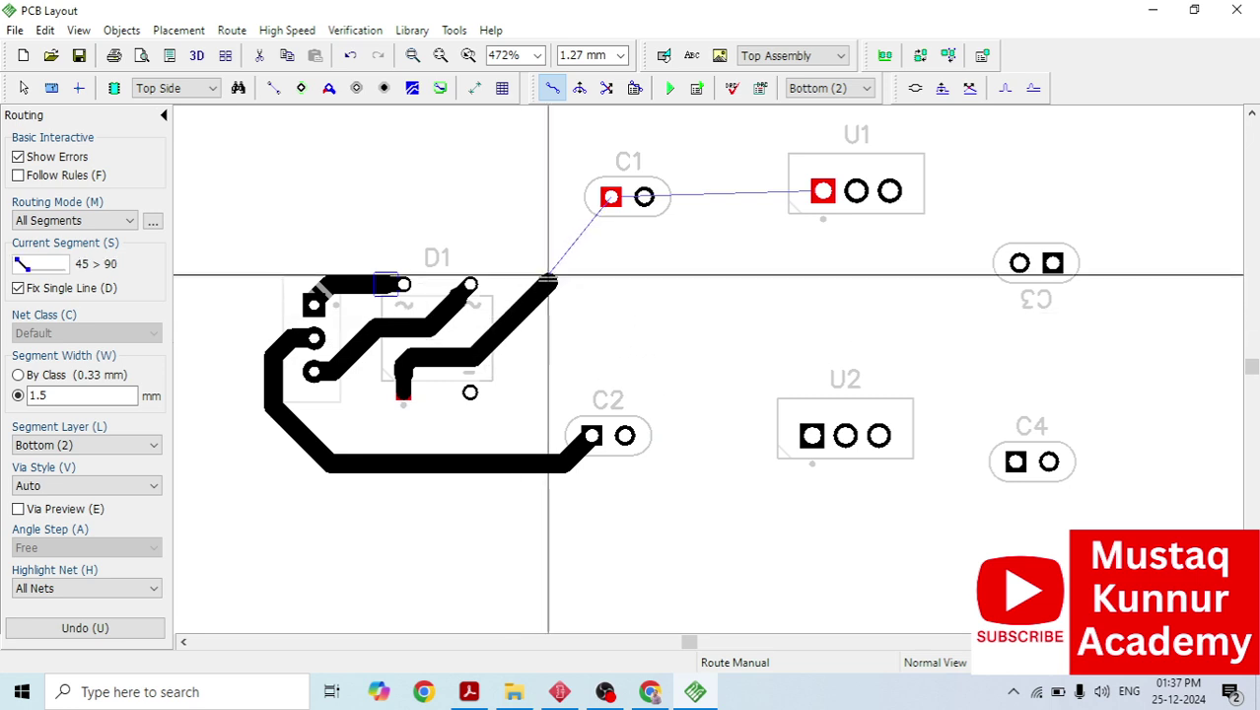
left_click(610, 196)
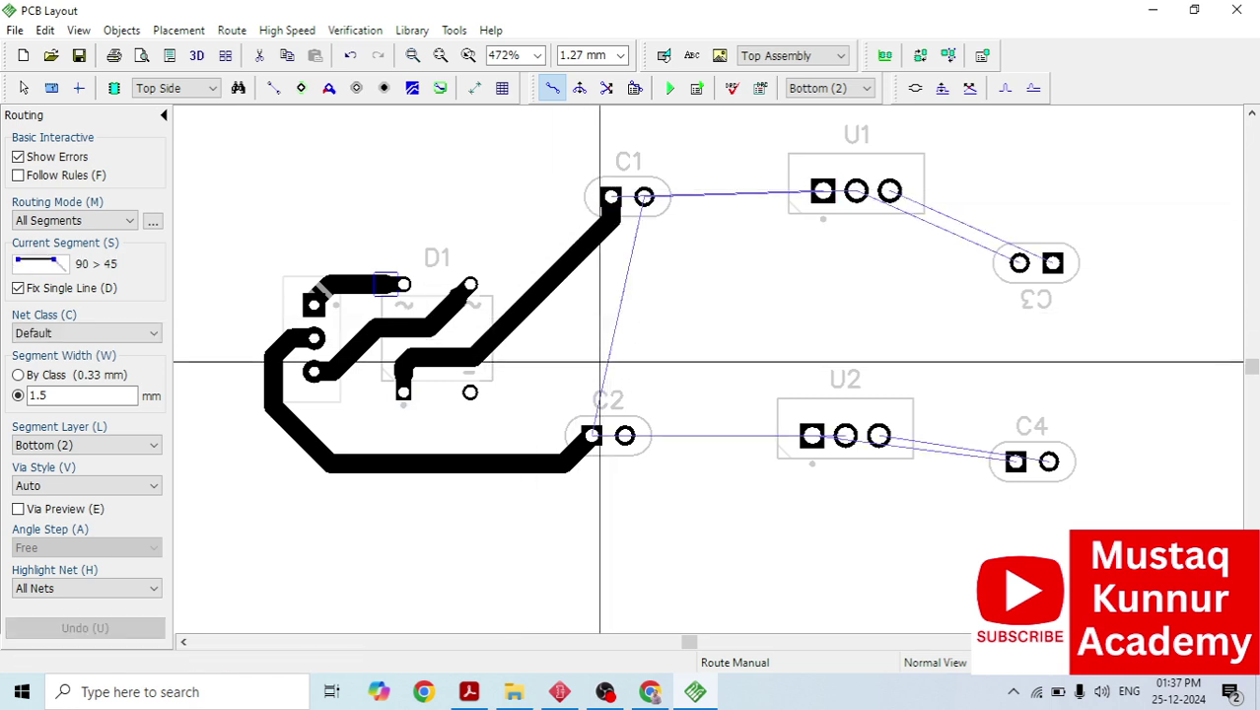
left_click(592, 431)
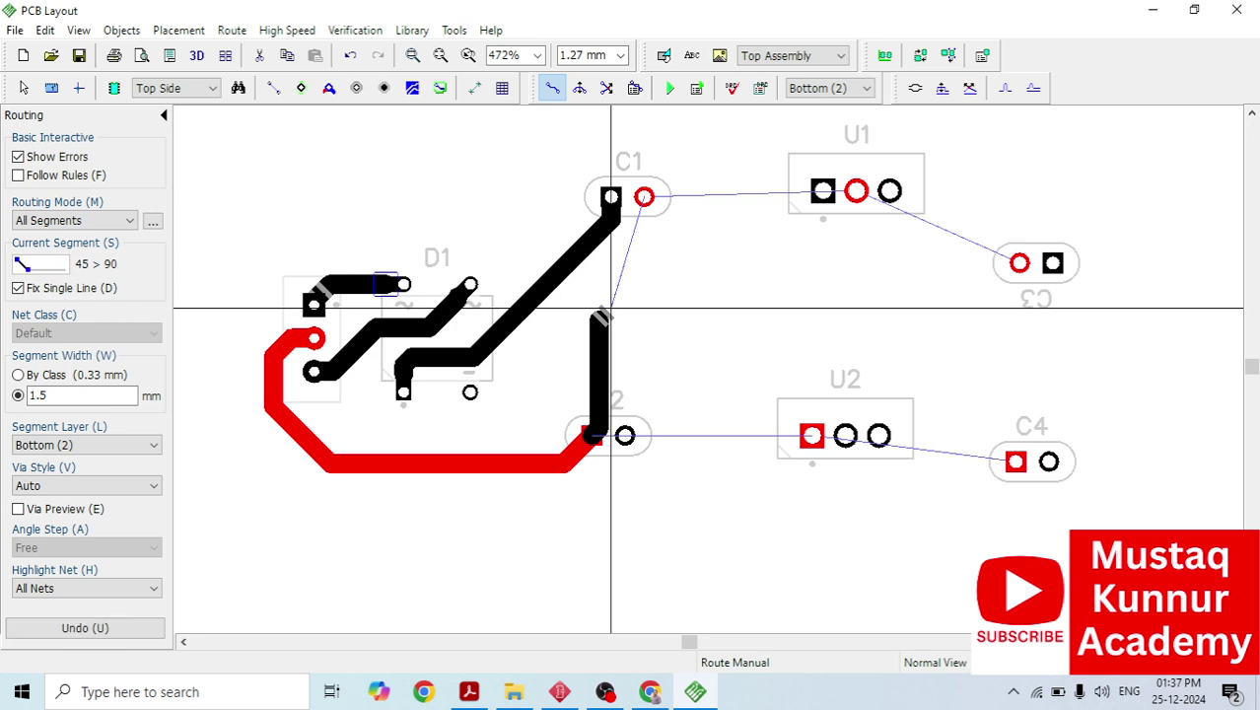
left_click(644, 197)
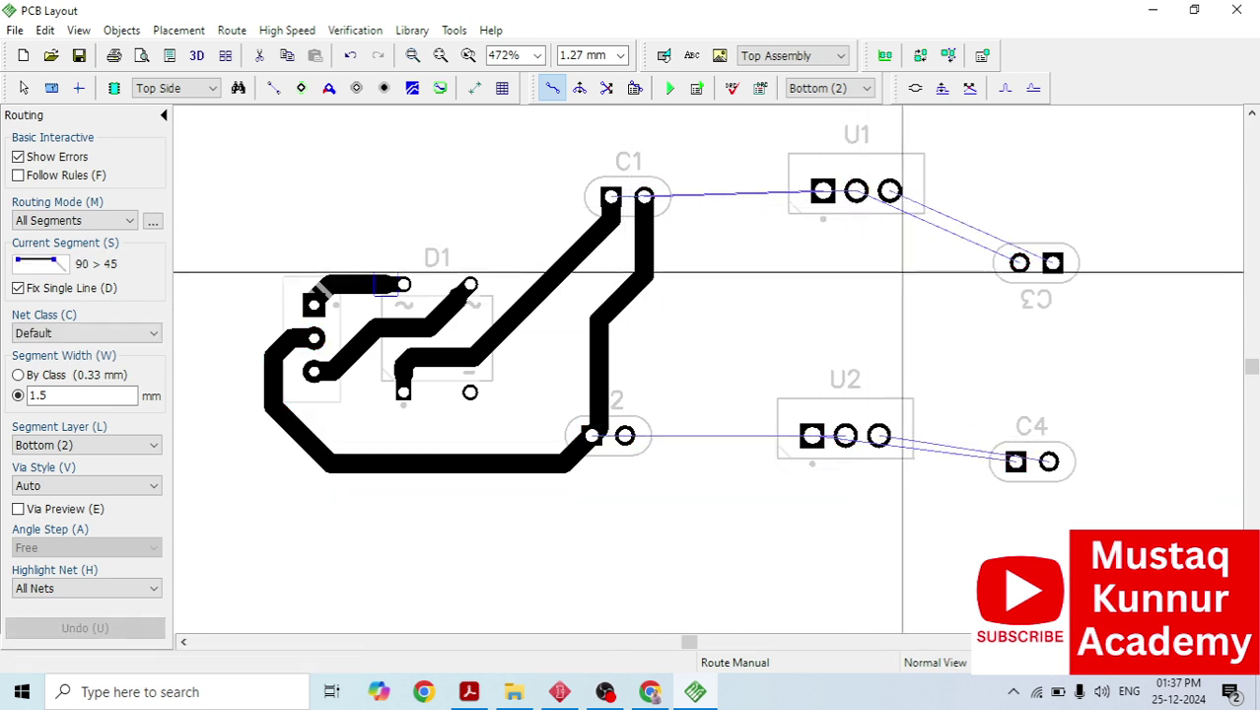
Route C1's square pad over C1 to U1's square pad, and C1's round pad under U1's first pad to U1's middle pad.
scroll(733, 251, "up", 1)
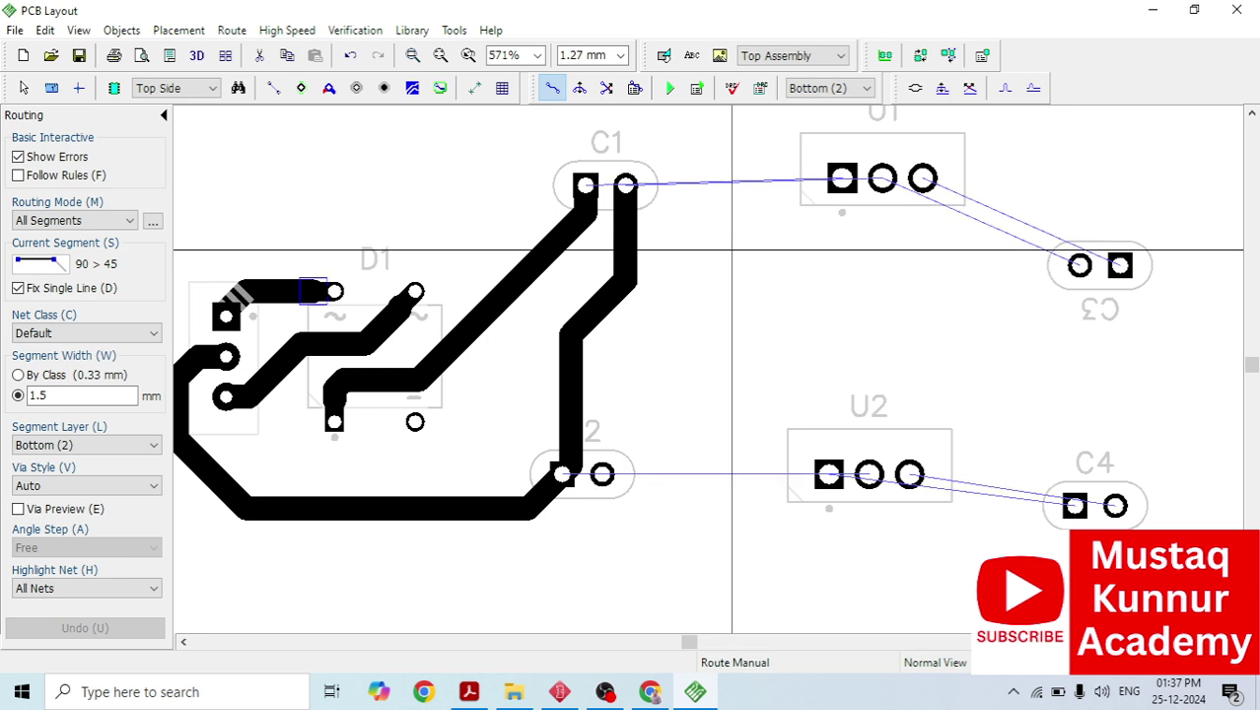
left_click_drag(690, 642, 724, 643)
left_click(286, 182)
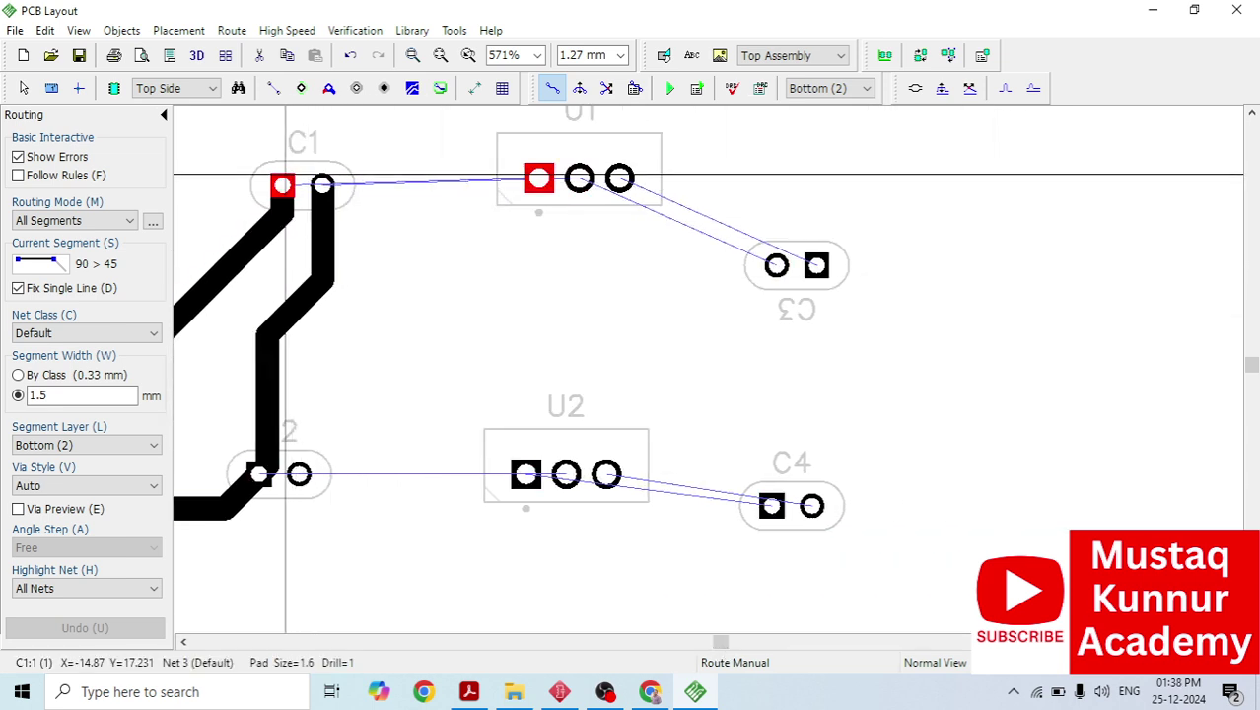
scroll(290, 178, "down", 1)
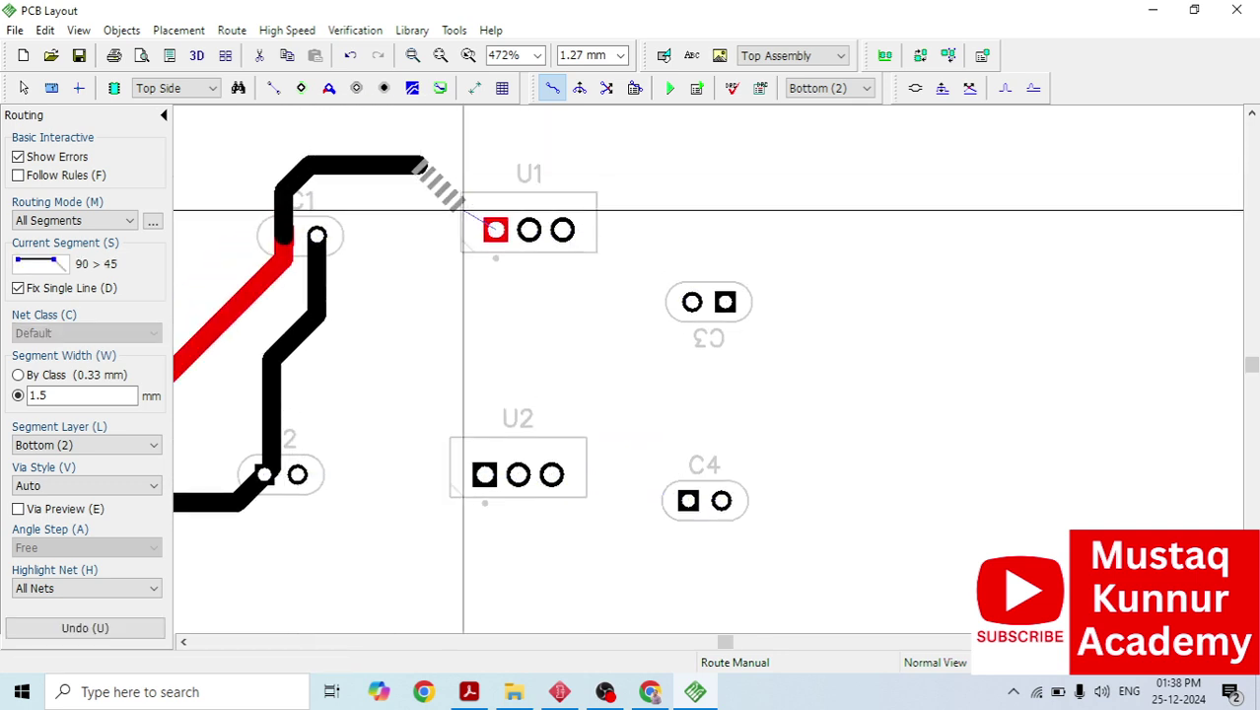
left_click(496, 230)
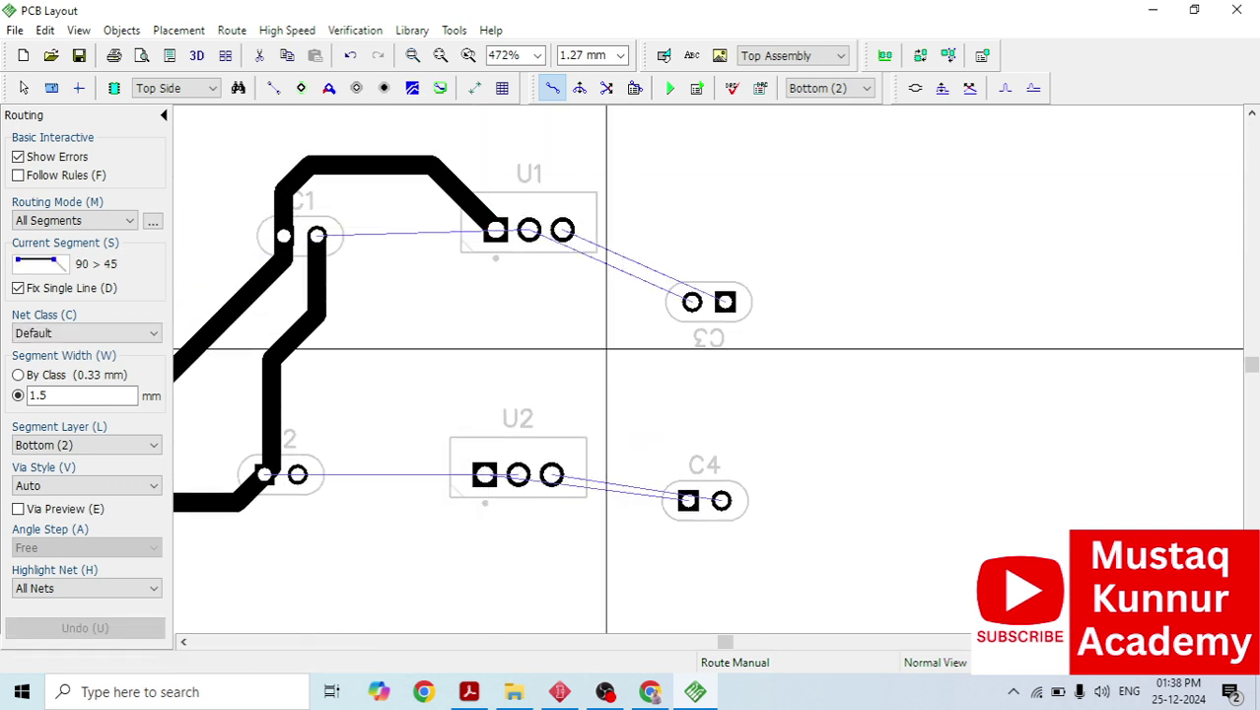
left_click(317, 235)
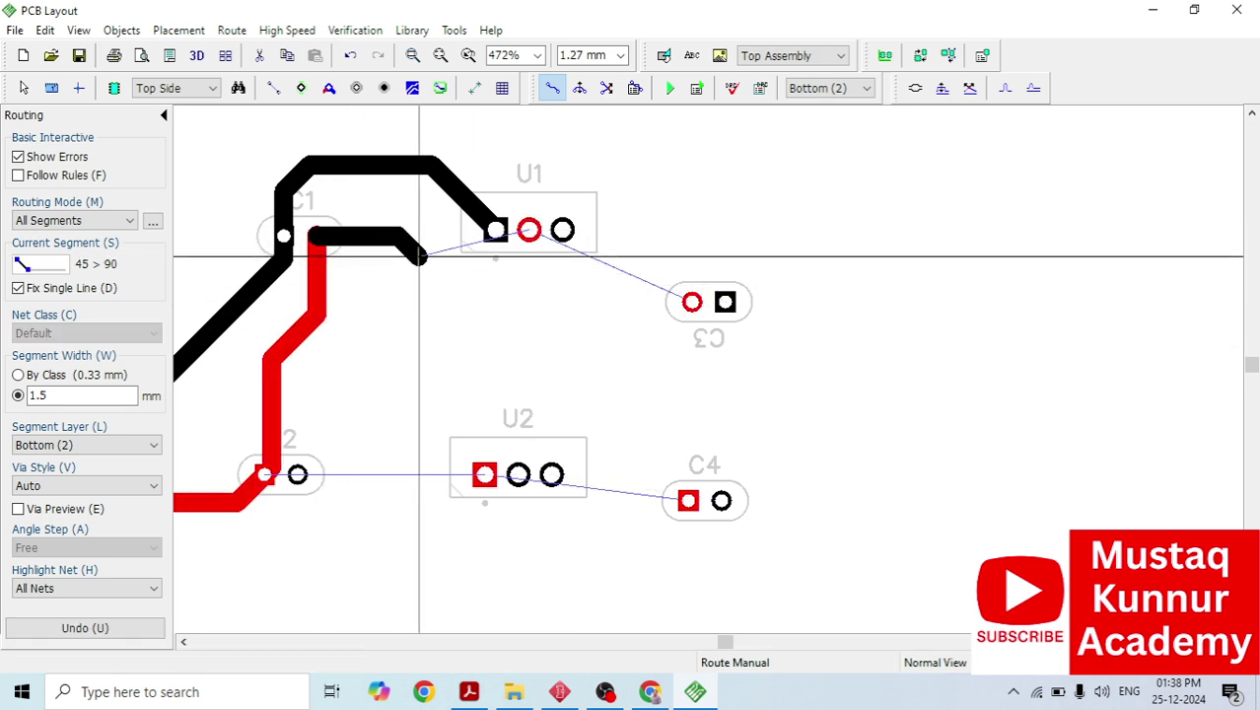
left_click(524, 229)
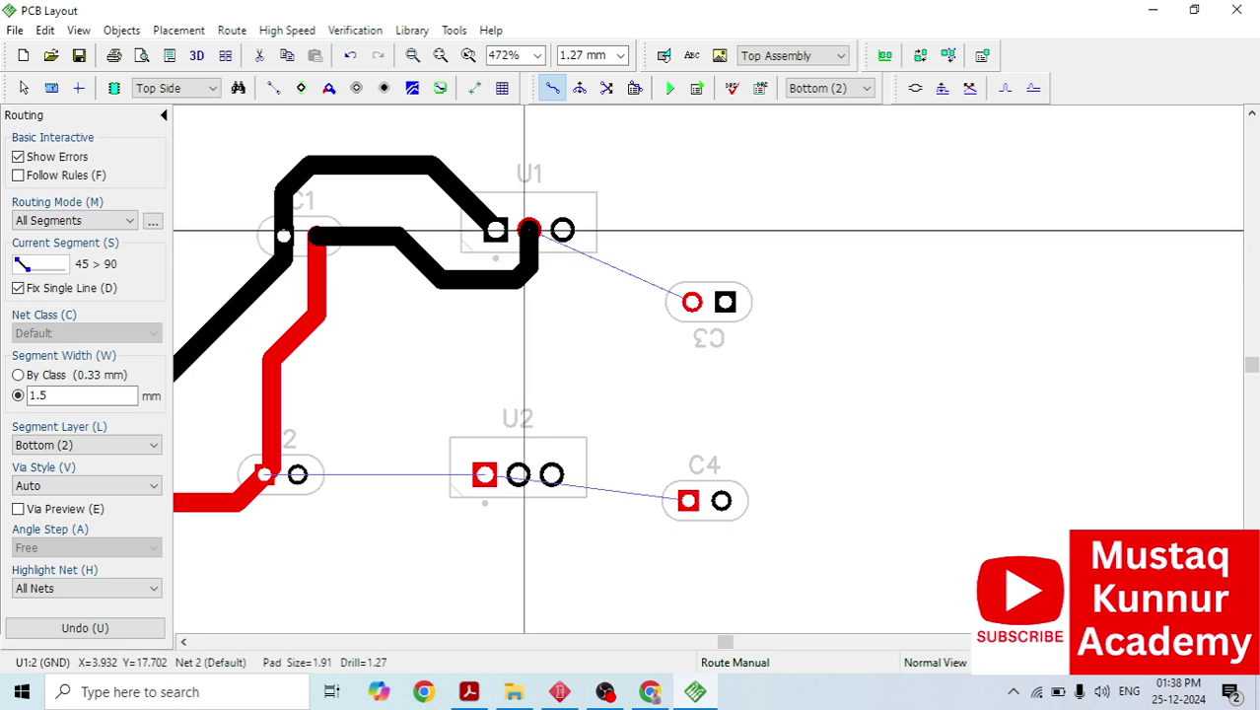
Route U1's third pad to C3's square pad, and the trace below U1's middle pad to C3's round pad.
left_click(562, 229)
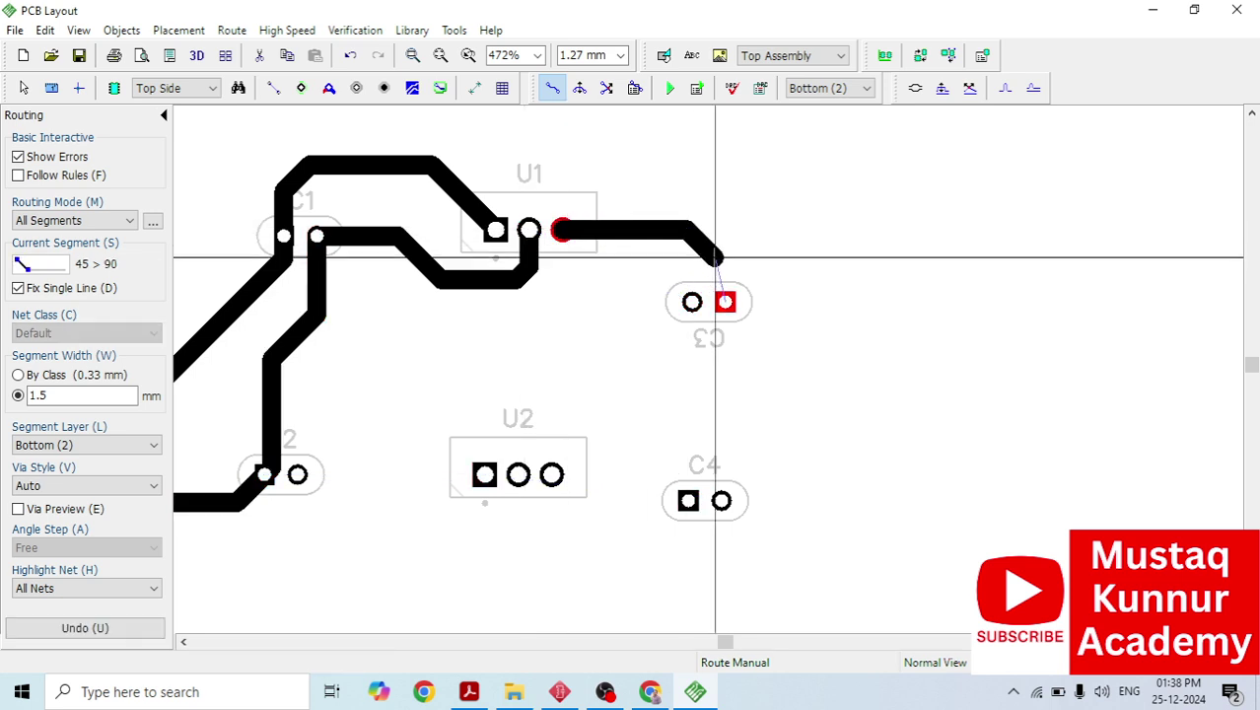
left_click(725, 301)
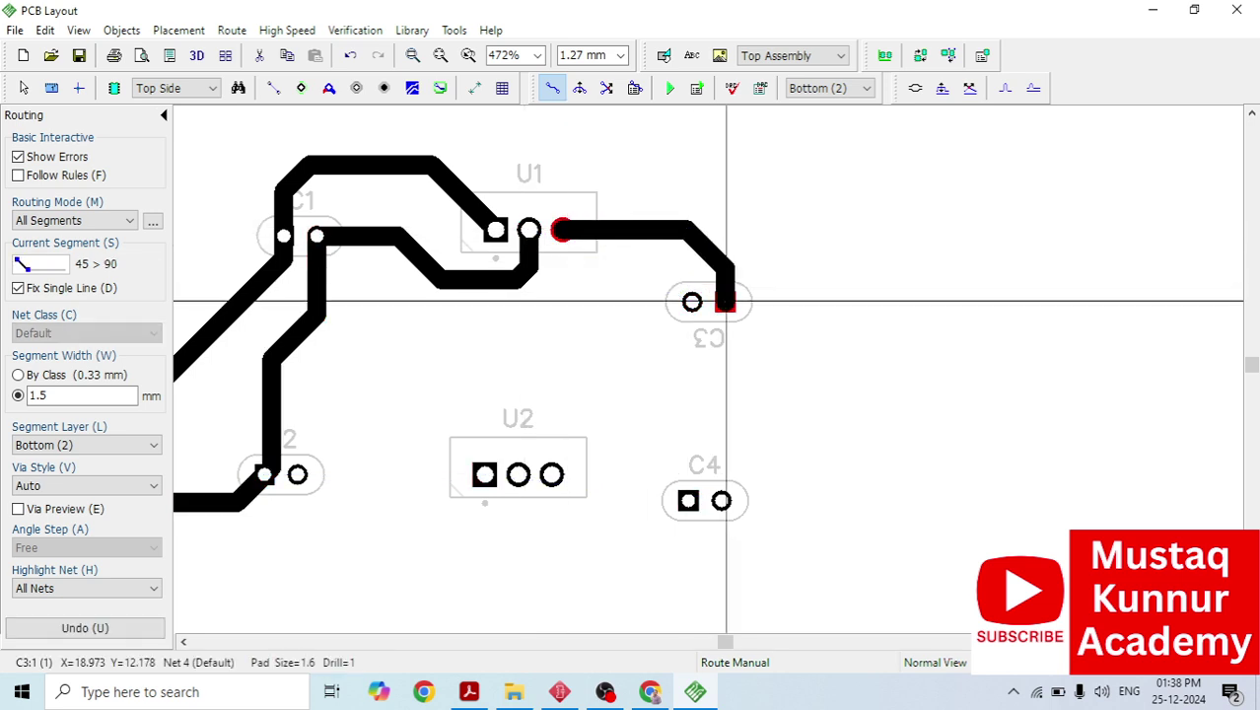
left_click(530, 264)
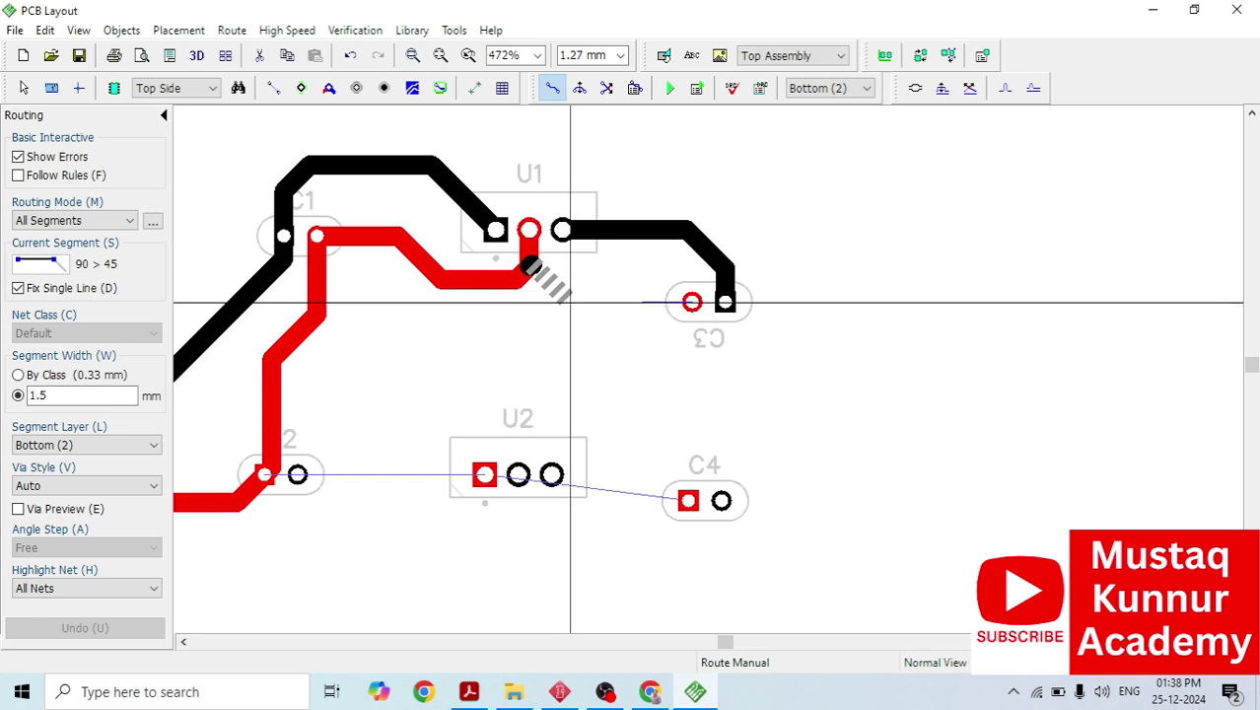
left_click(687, 302)
Route C2's square pad to U2's square pad along a lower path, and U2's third pad over C4 to C4's round pad.
scroll(515, 463, "down", 1)
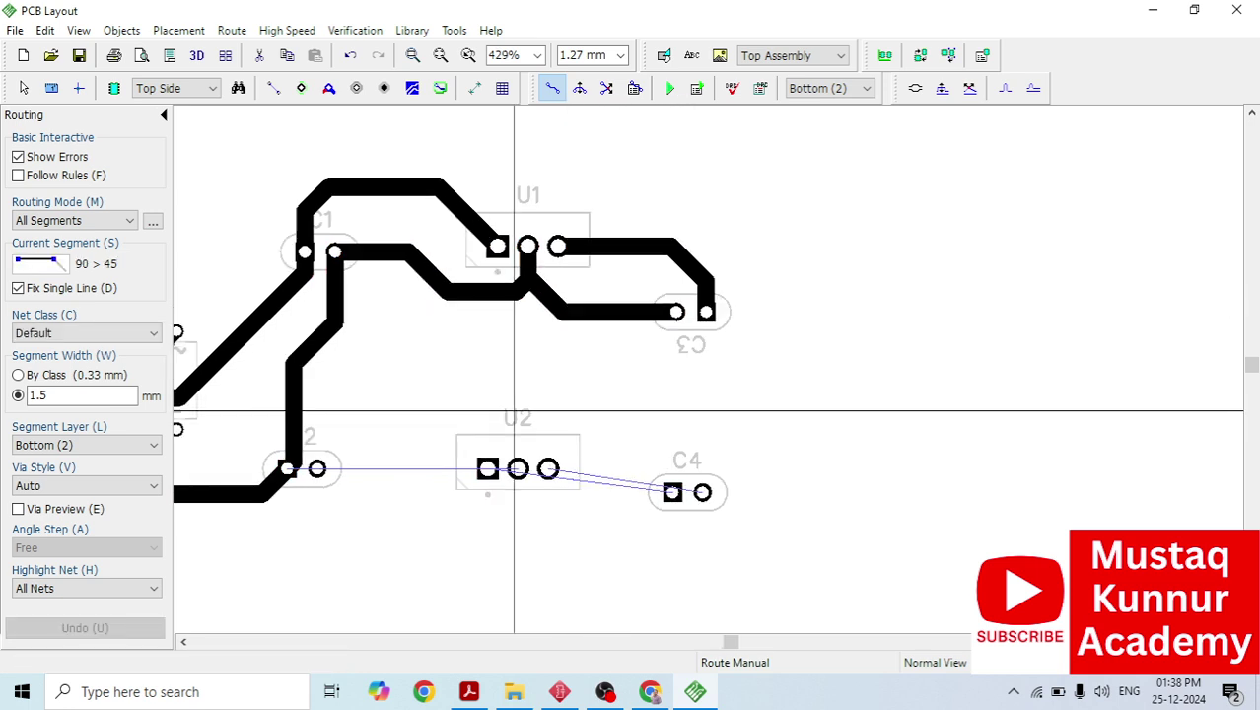
left_click(286, 469)
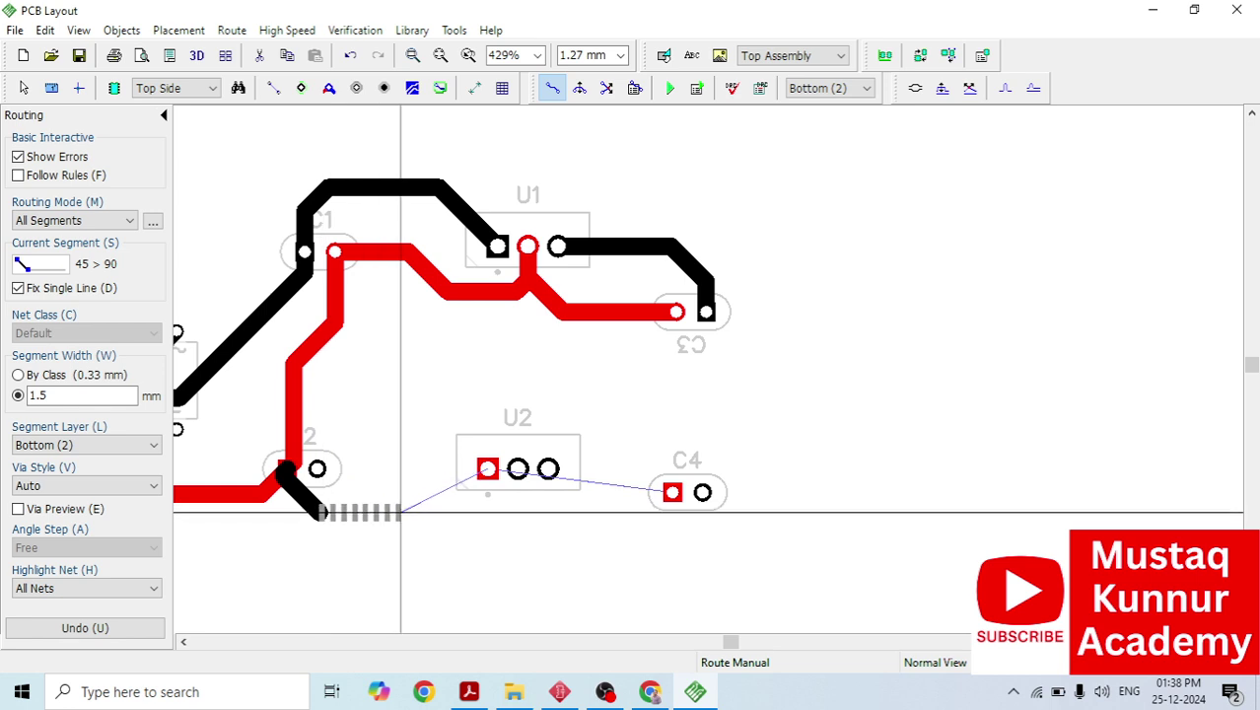
left_click(488, 468)
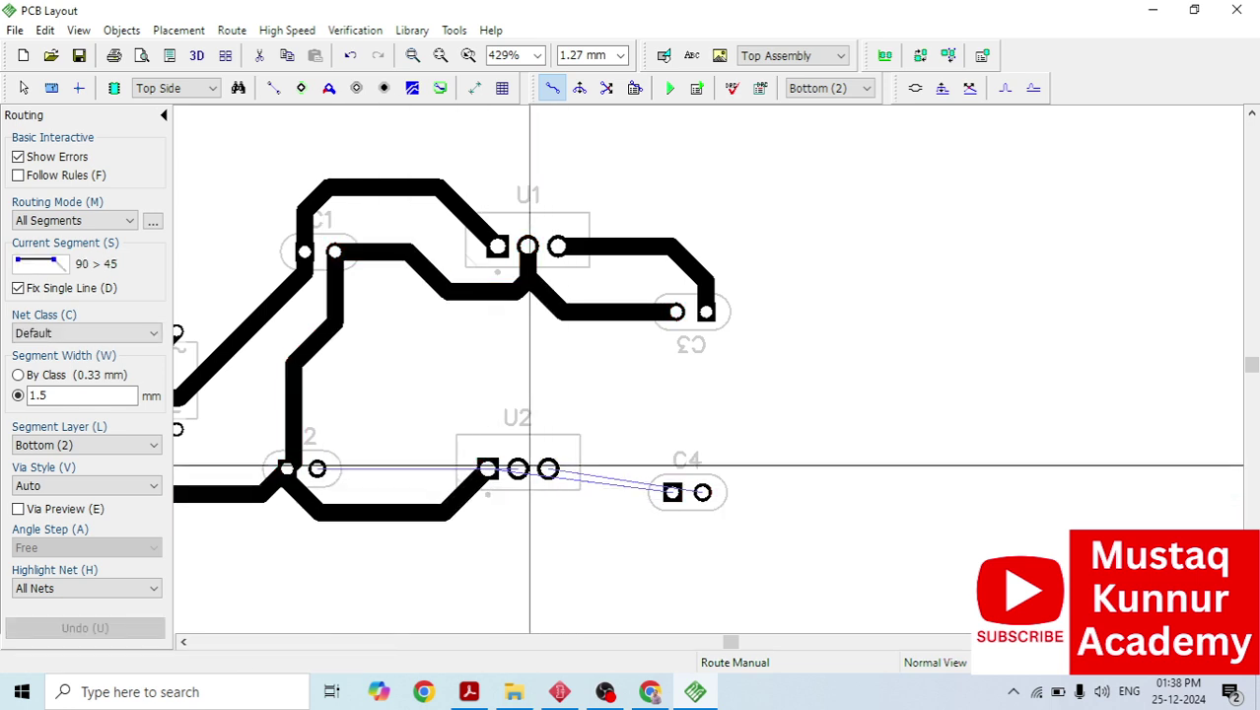
left_click(548, 468)
left_click(627, 417)
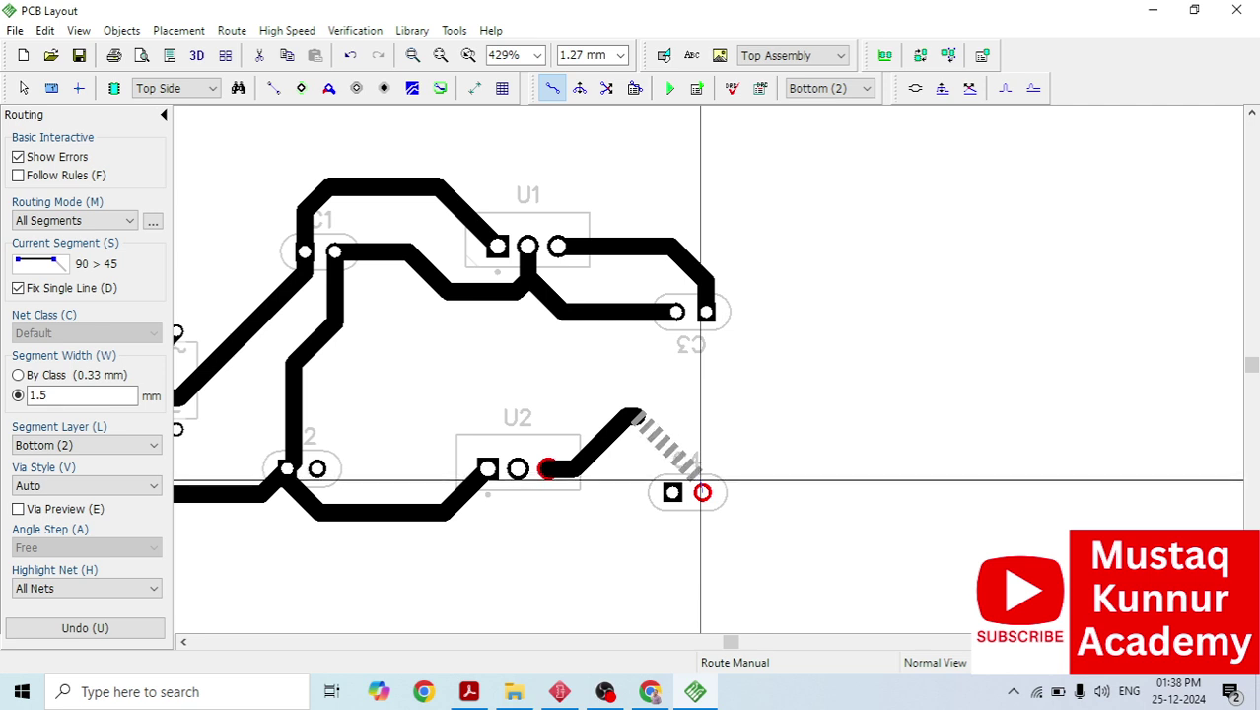
key("s")
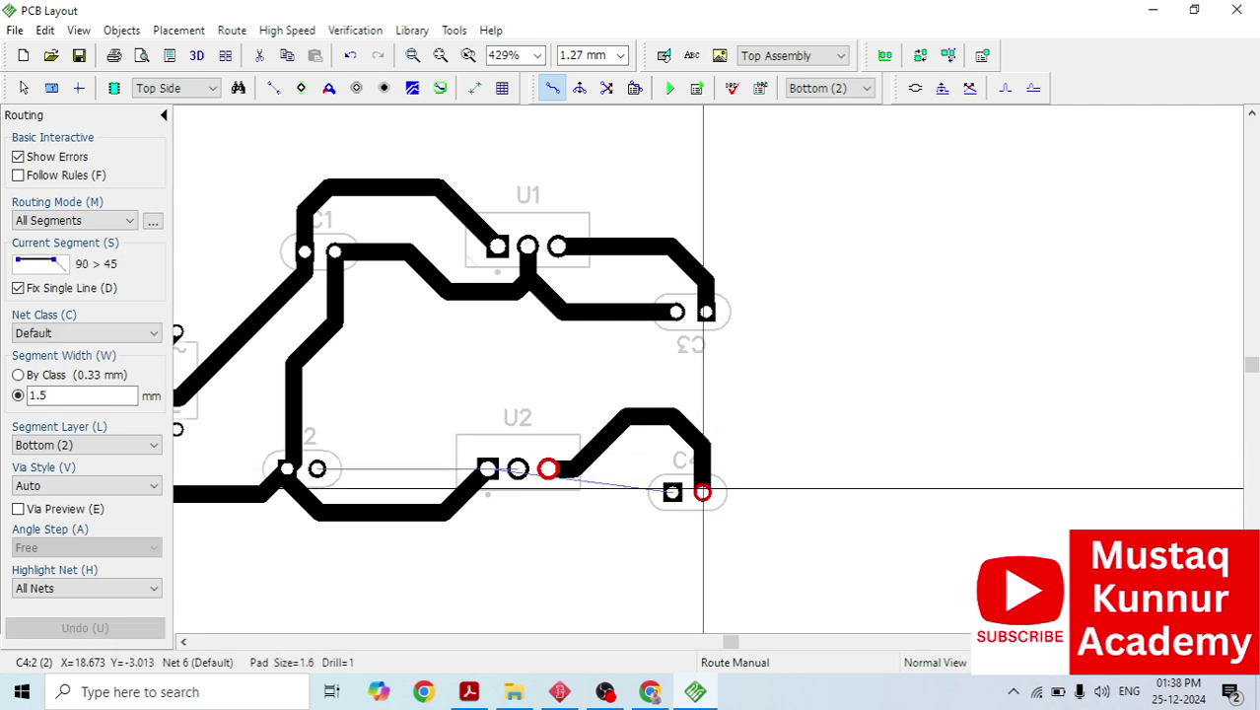
Route C4's square pad below U2 to the trace at U2's square pad, and end manual routing.
left_click(673, 491)
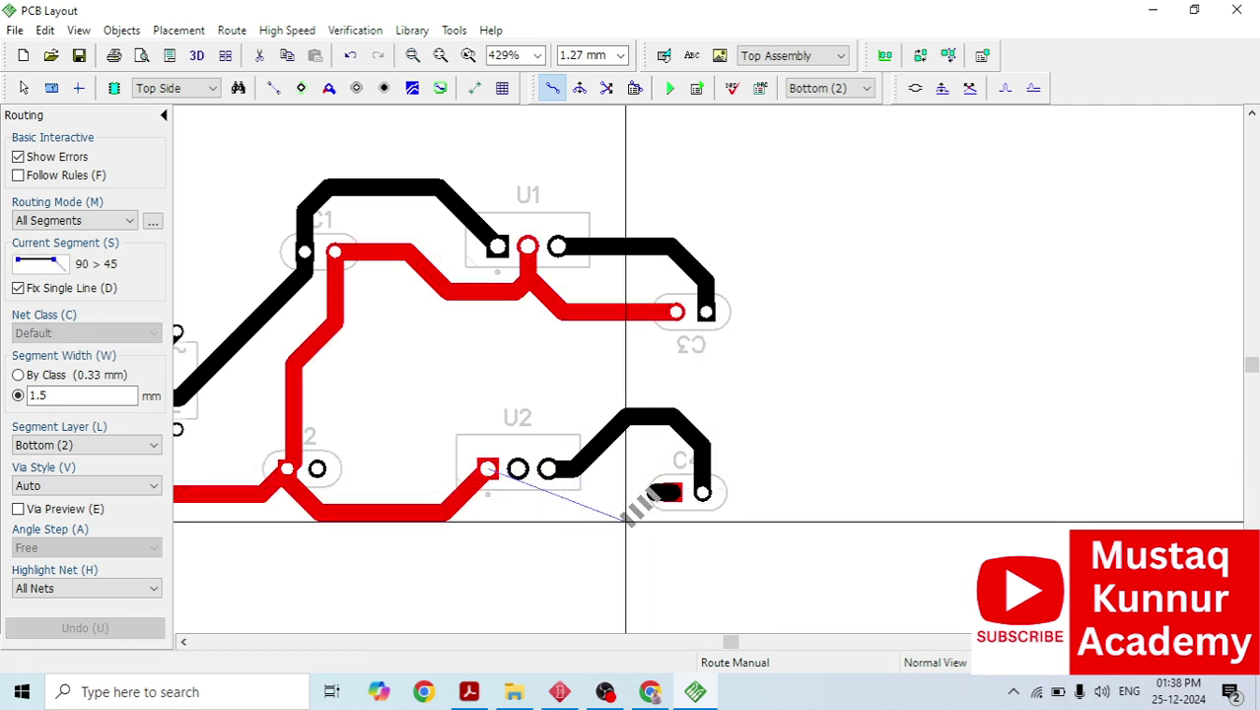
left_click(564, 550)
left_click(481, 495)
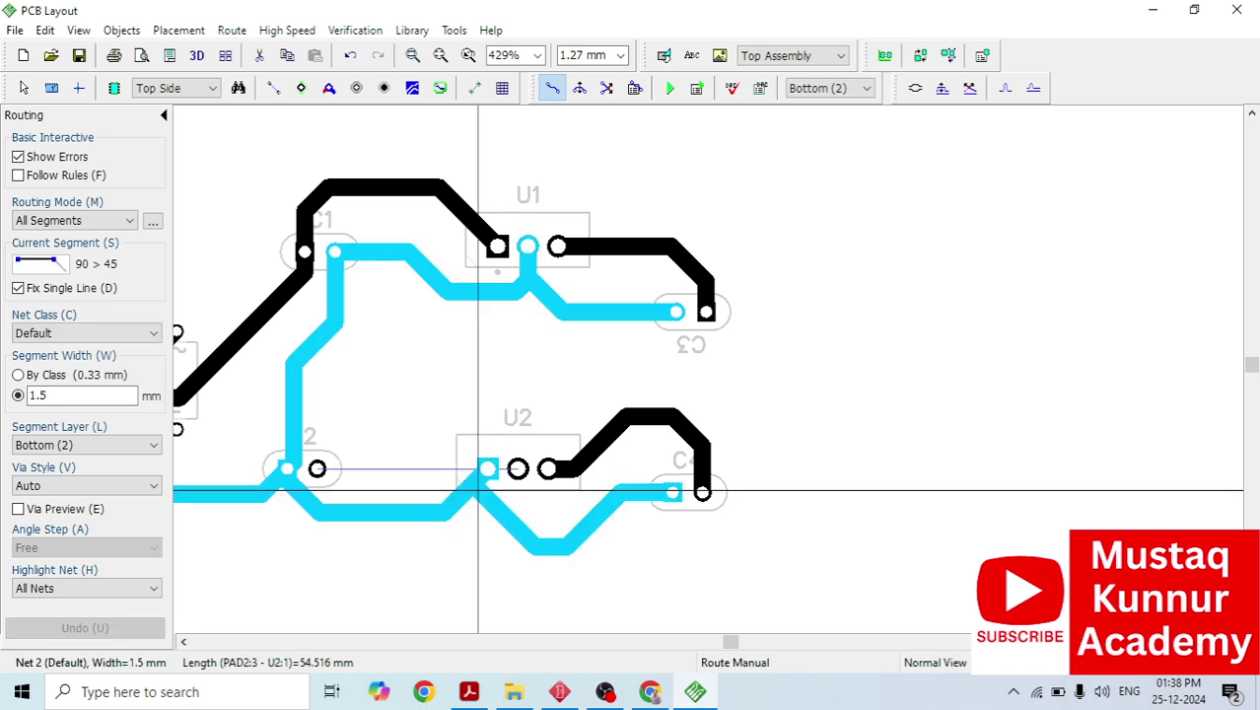
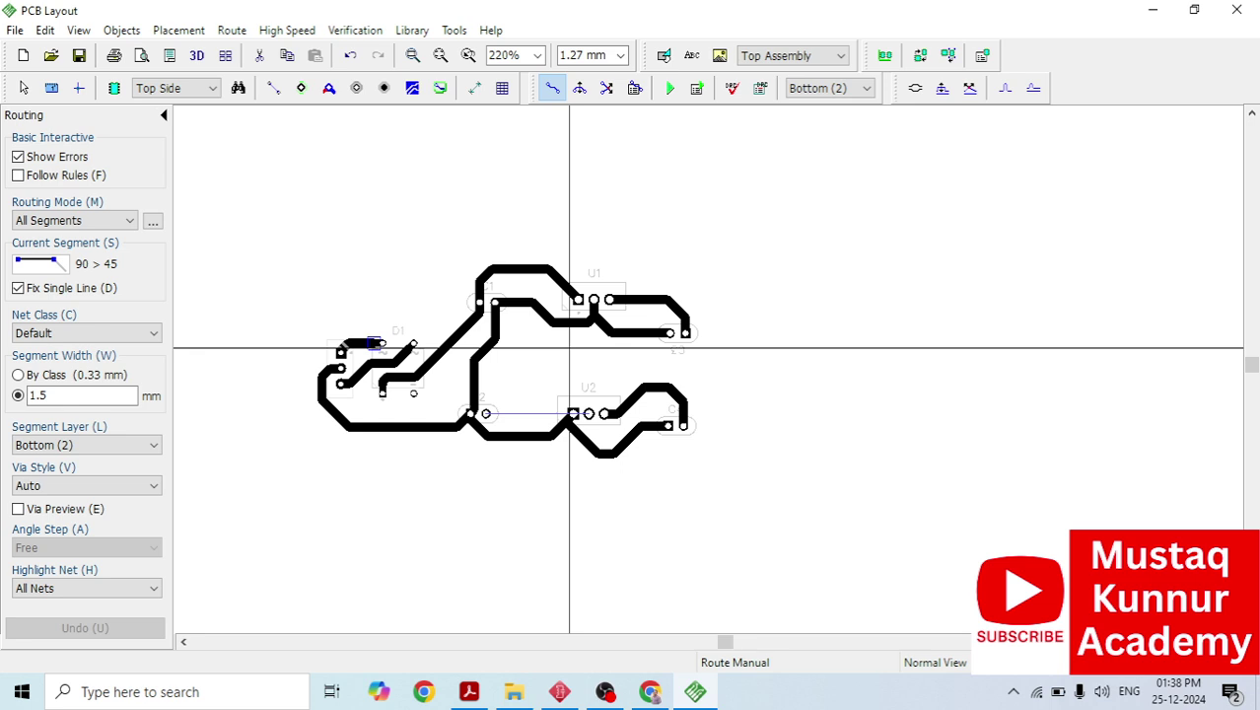
key("Escape")
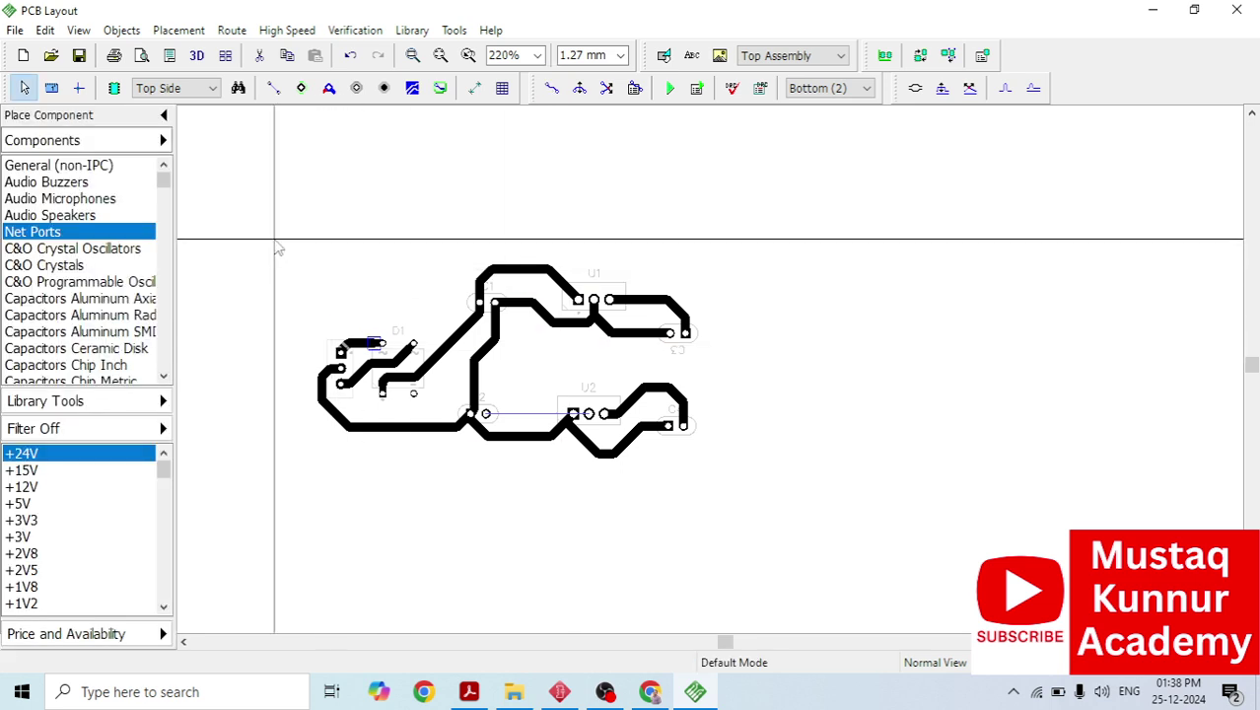
Draw a closed four-corner board outline around all components and traces, about 65 mm wide and 41 mm high.
scroll(296, 296, "up", 1)
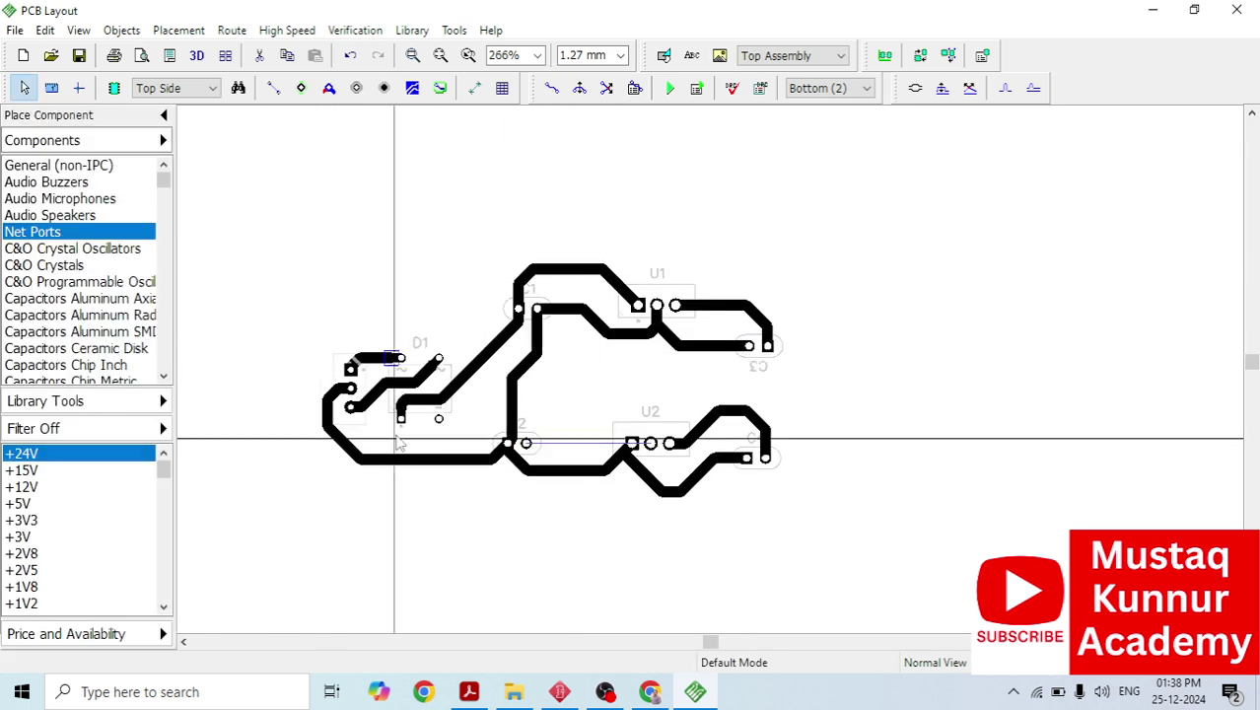
scroll(400, 444, "up", 1)
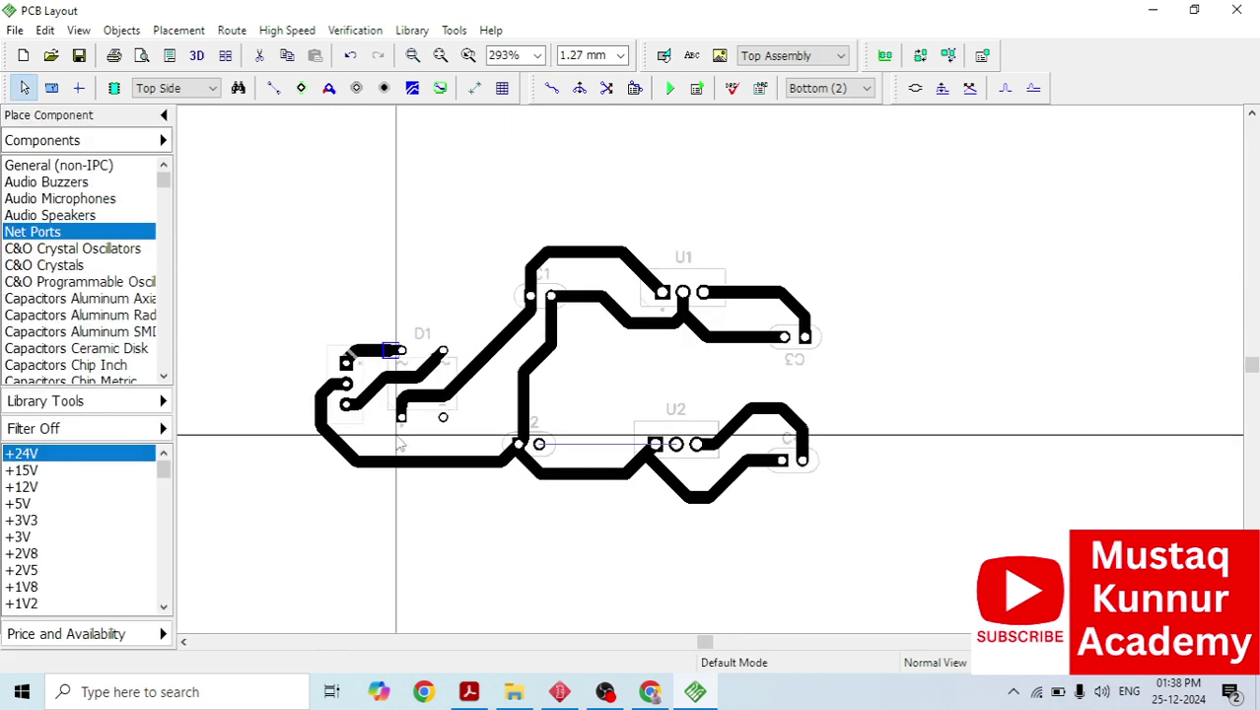
left_click(439, 89)
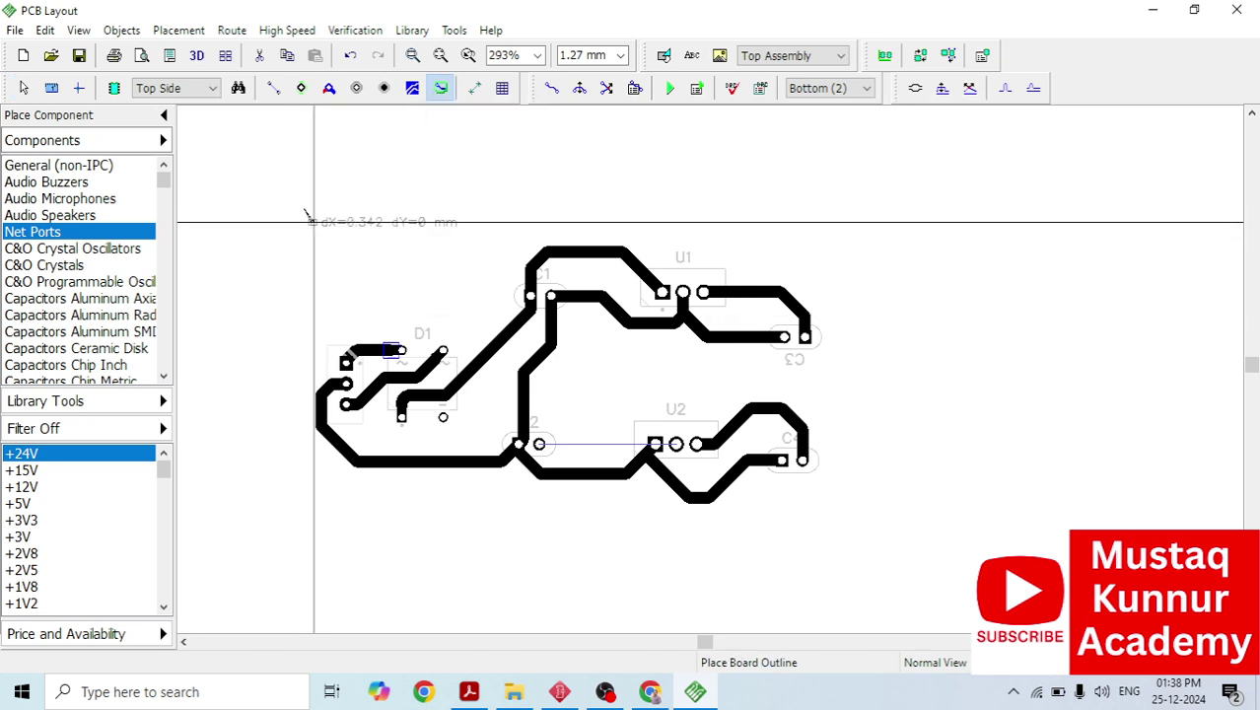
key("Escape")
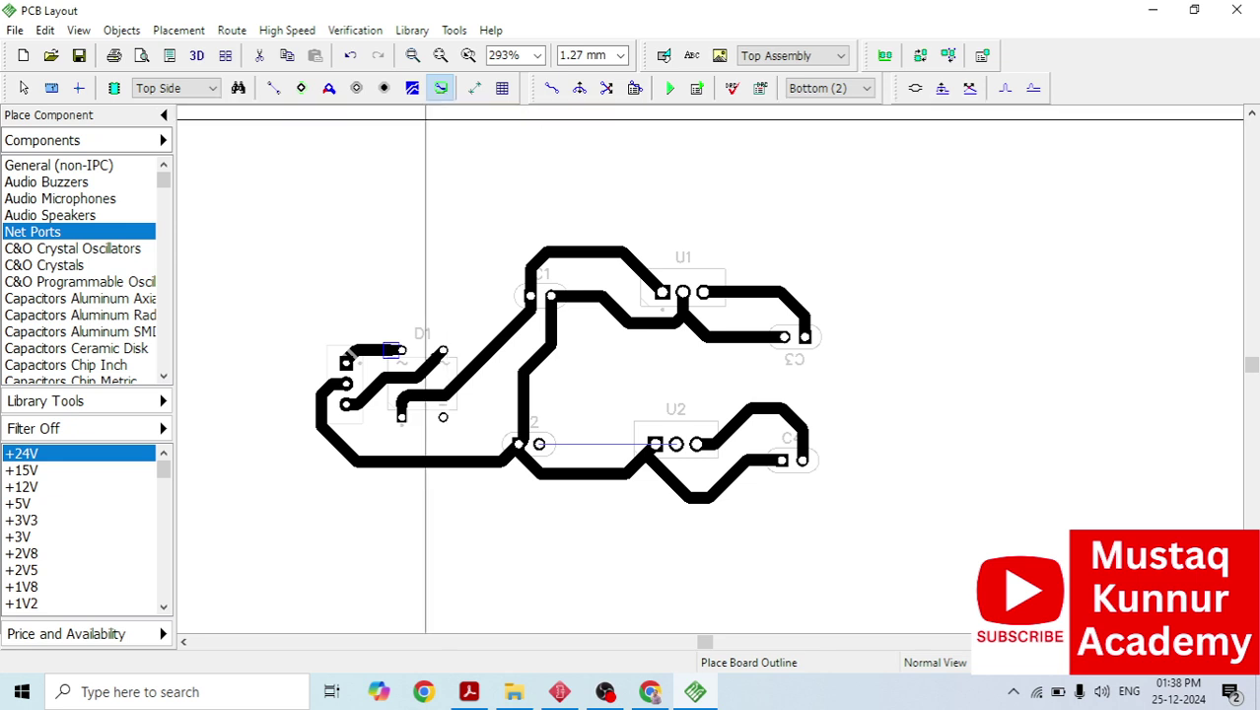
left_click(302, 209)
left_click(826, 210)
left_click(844, 542)
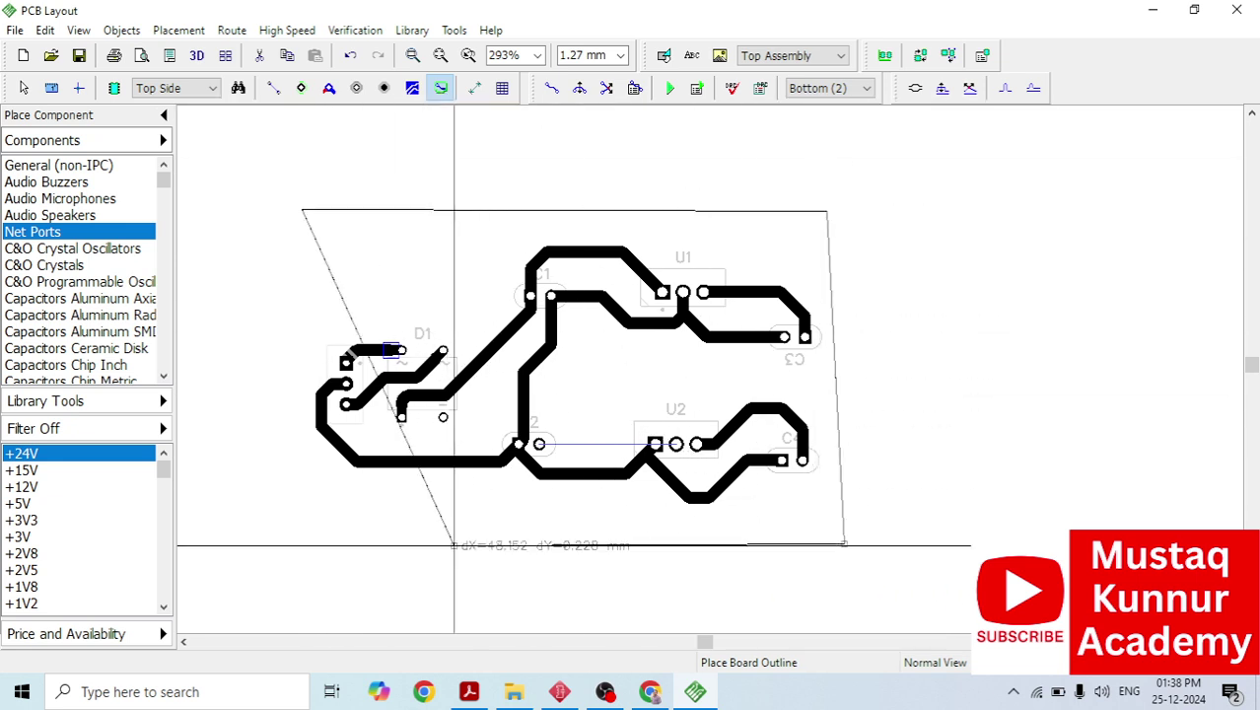
left_click(292, 540)
left_click(302, 210)
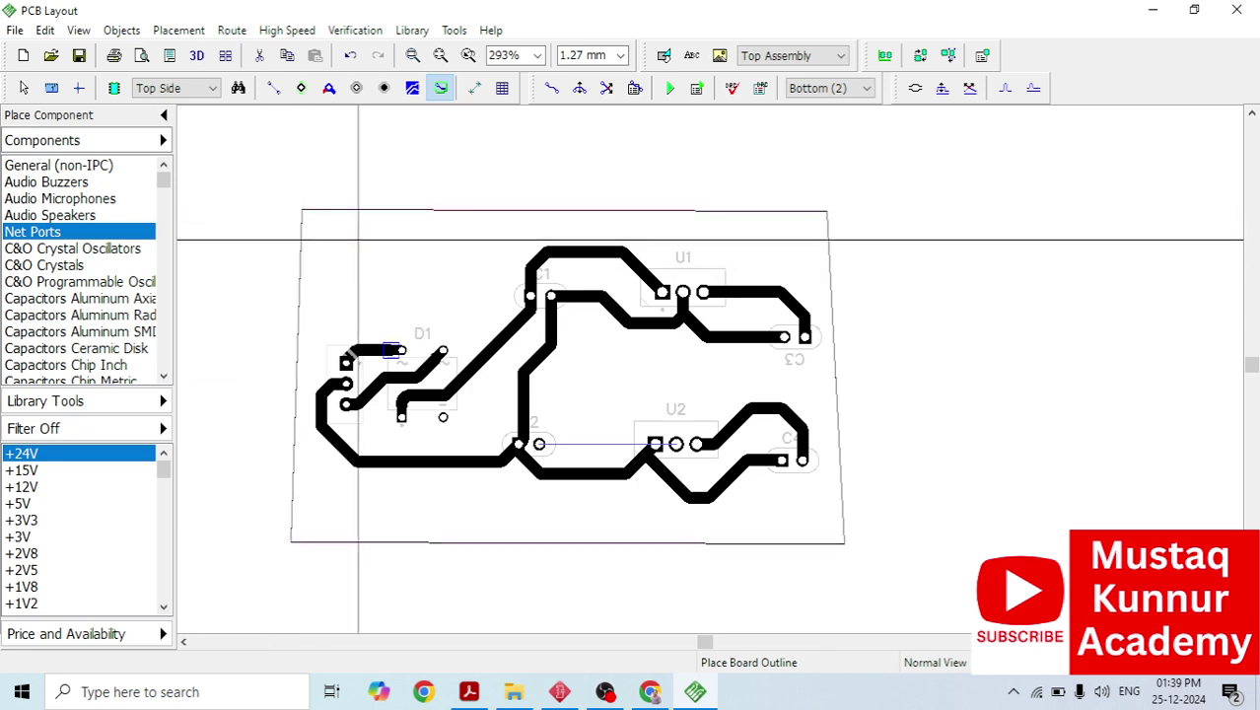
key("Escape")
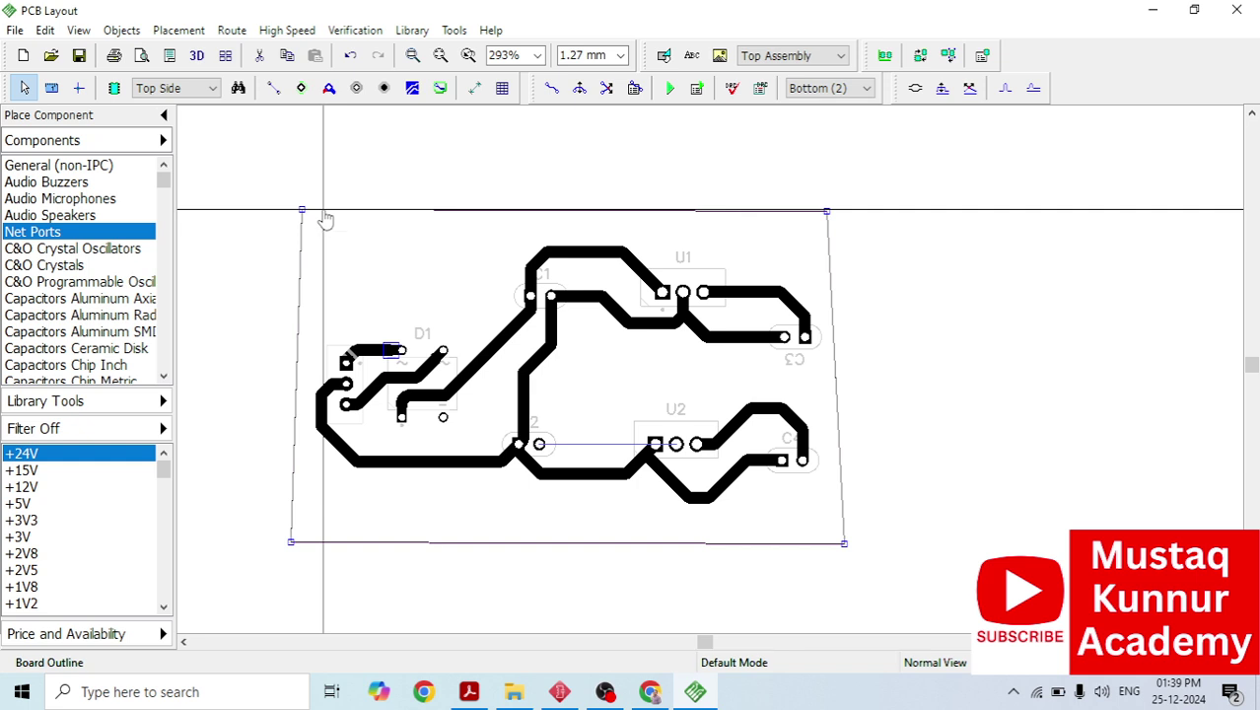
Make the board outline rectangular through its board points and set its width to 65 mm.
right_click(321, 210)
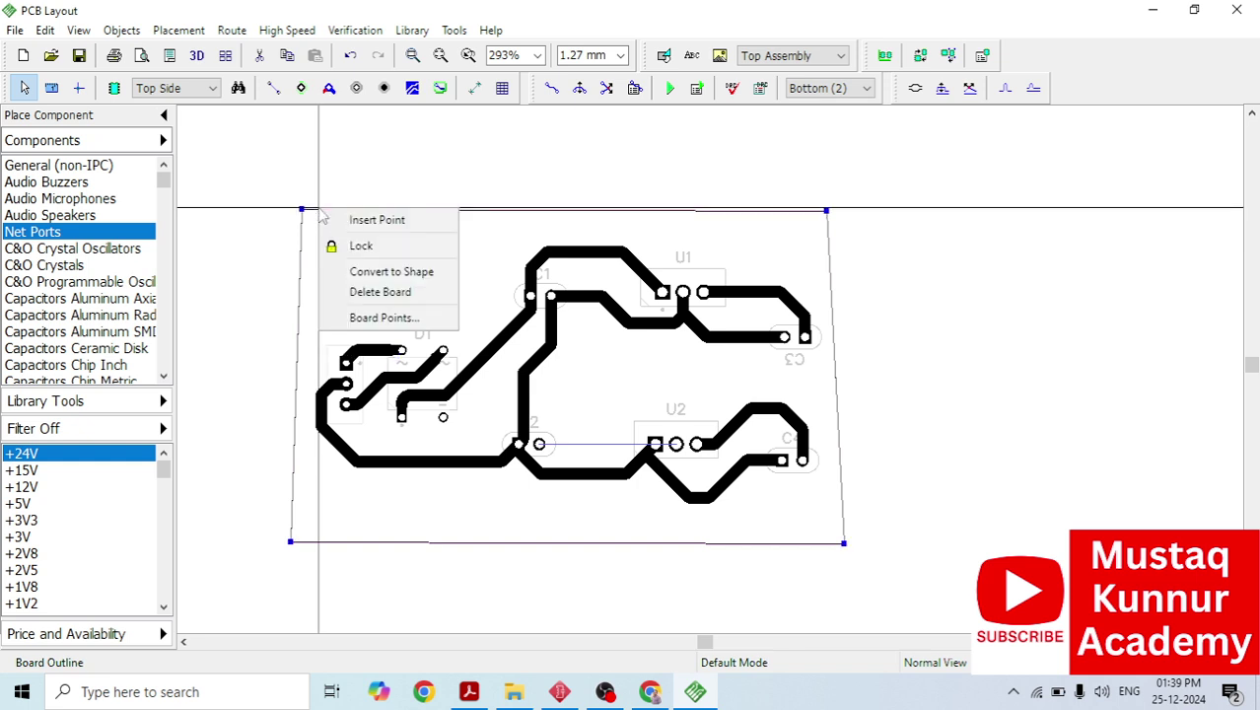
left_click(364, 318)
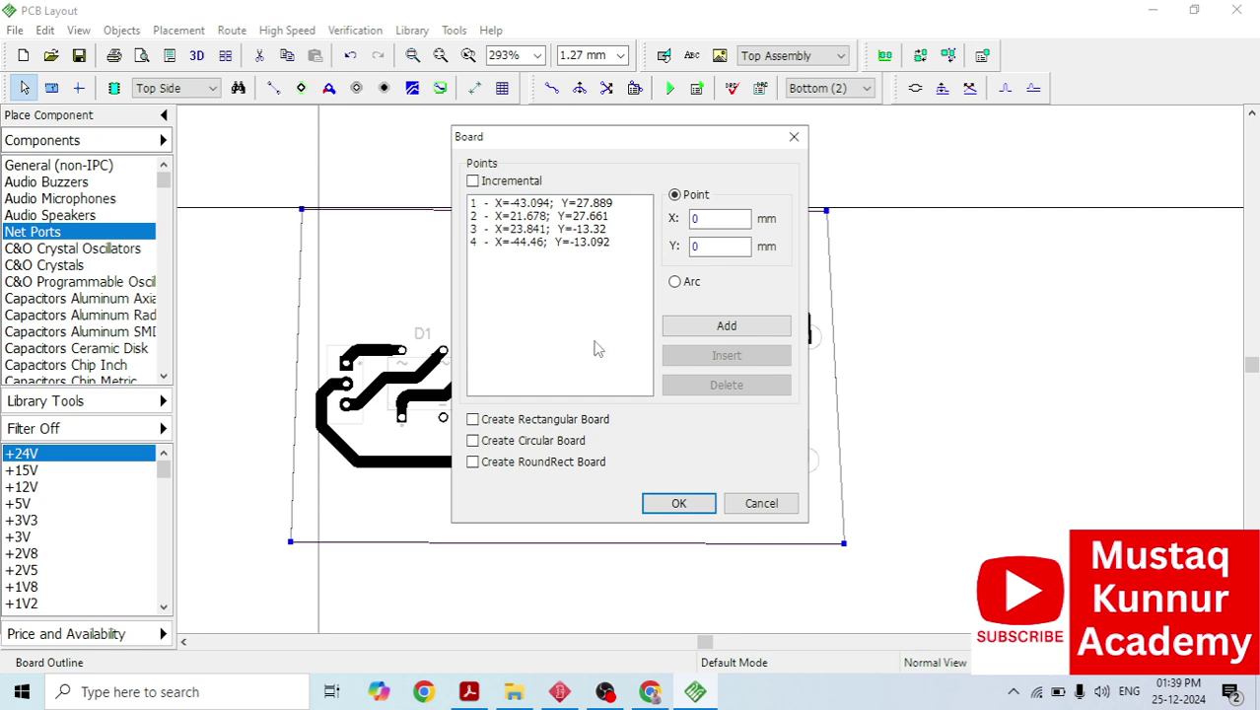
left_click_drag(614, 134, 1008, 157)
left_click(939, 435)
left_click(1004, 462)
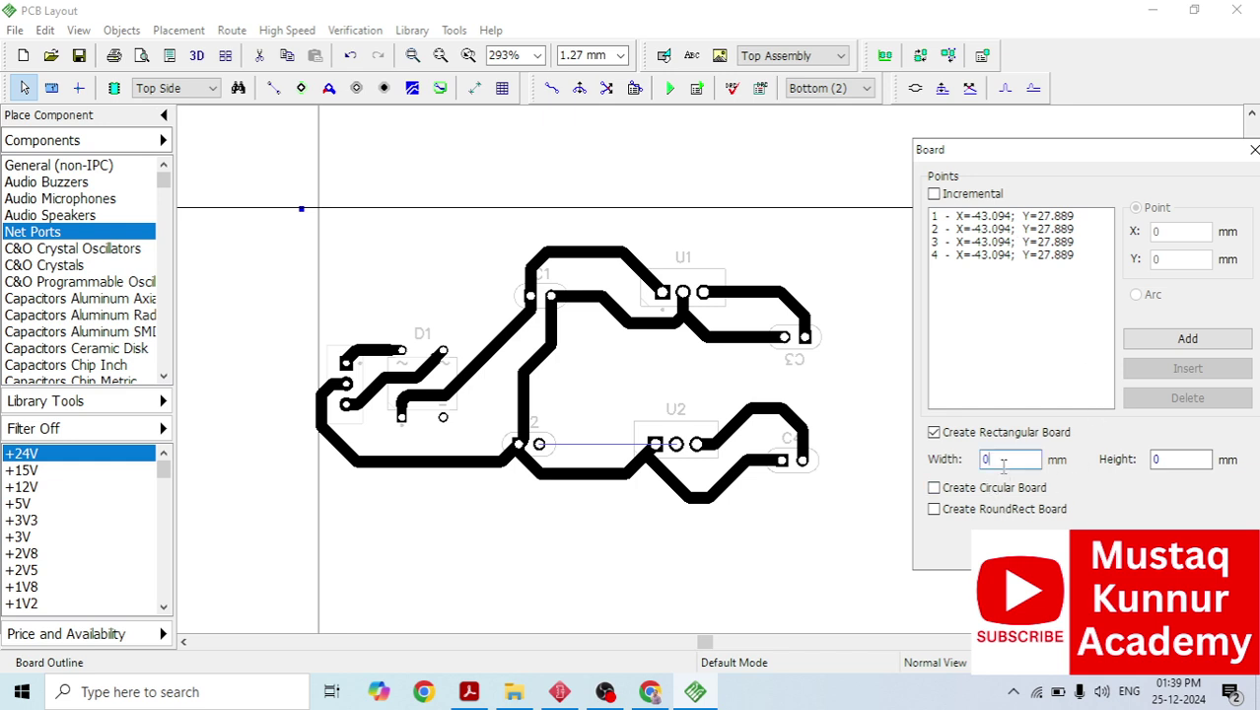
type("60")
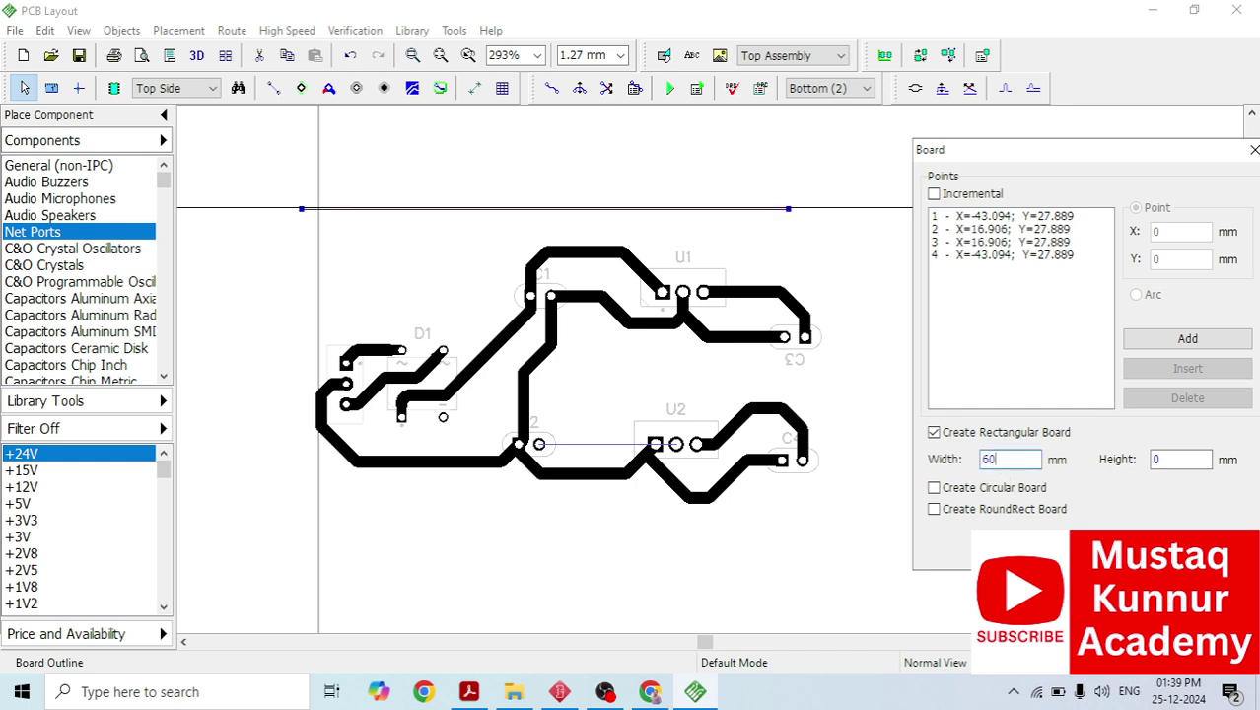
key("BackSpace")
key("BackSpace")
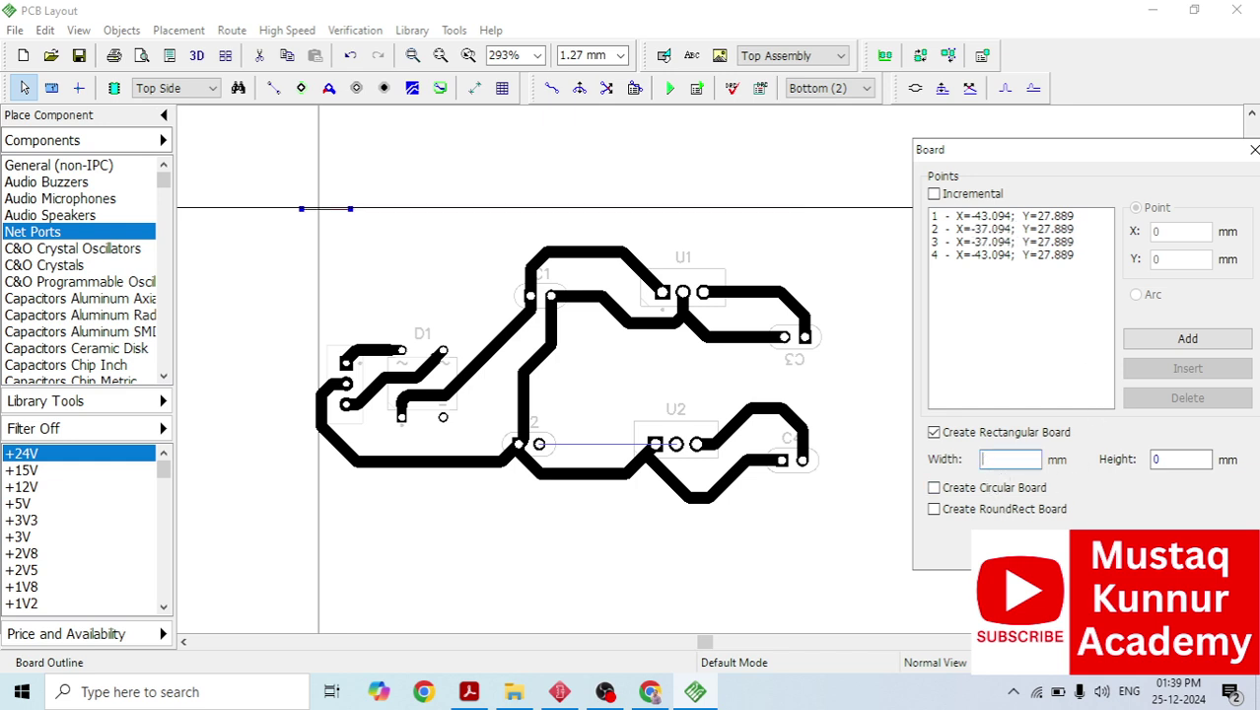
type("65")
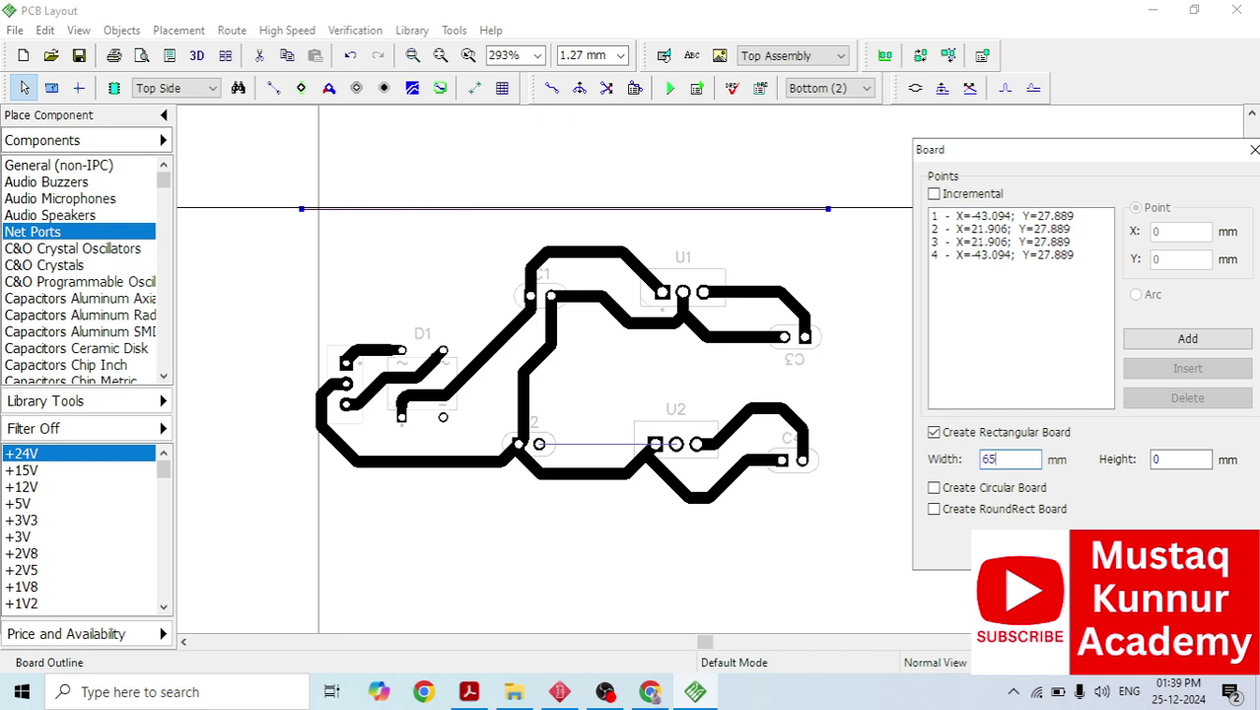
Set the rectangular board's height to -40 mm and close the board settings.
left_click(1182, 462)
type("-30")
key("BackSpace")
key("BackSpace")
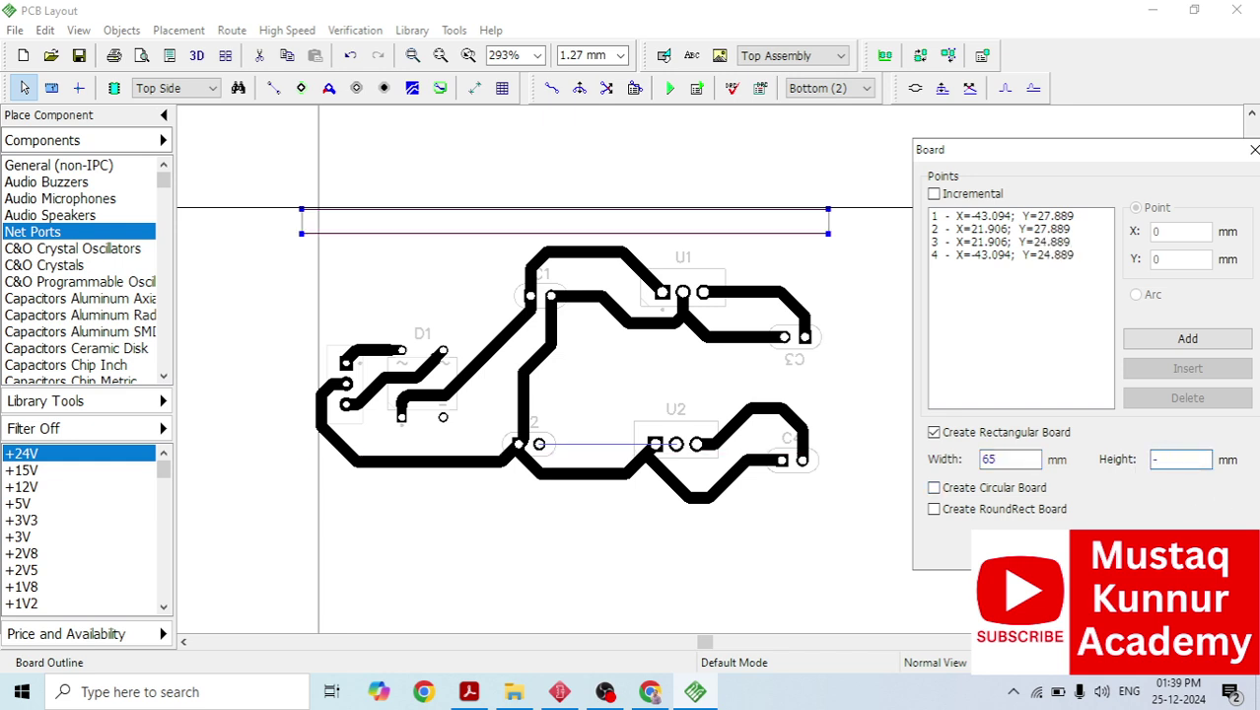
type("45")
key("BackSpace")
type("0")
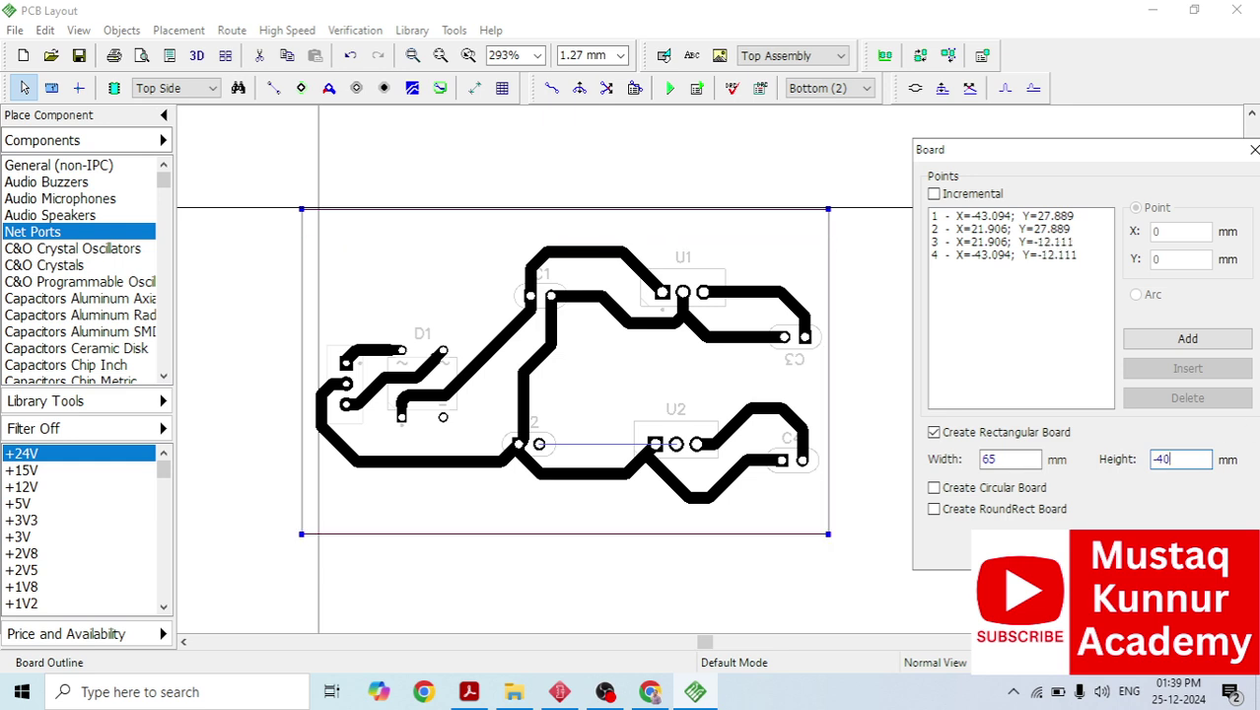
left_click(1254, 149)
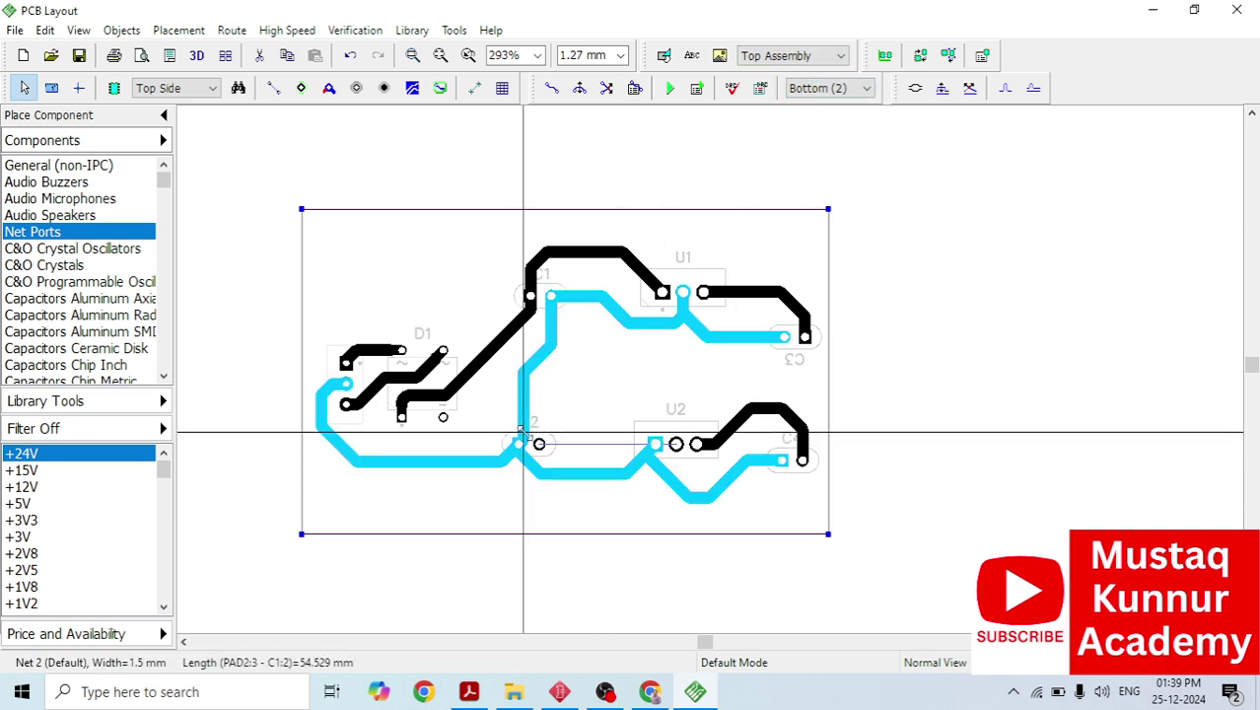
Route a 1.5 mm trace from C2's round pad over the lower traces to U2's middle pad.
left_click(552, 88)
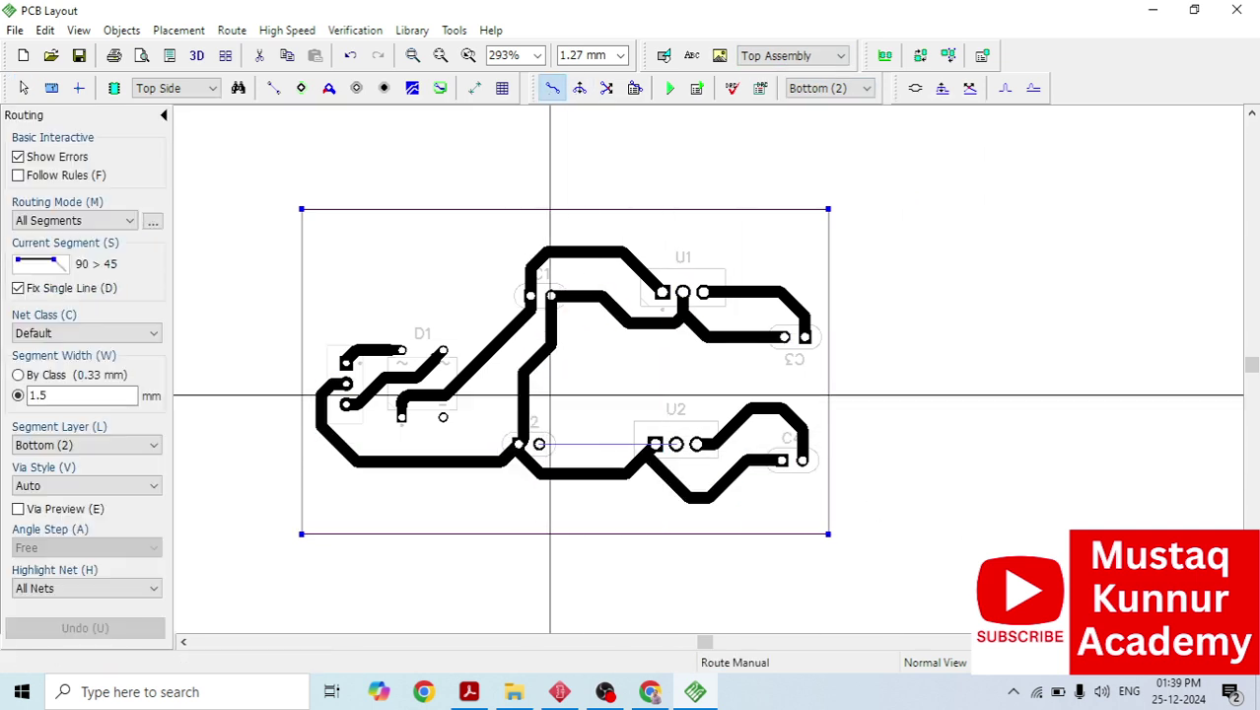
left_click(539, 444)
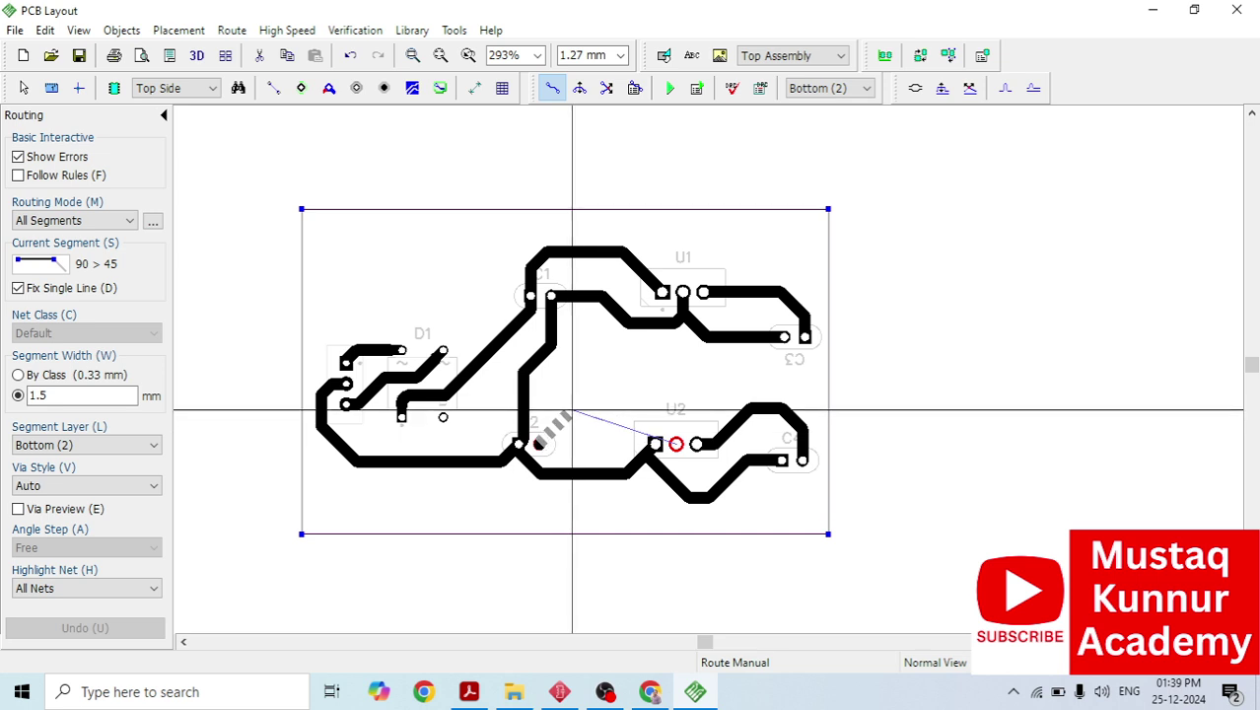
left_click(604, 402)
left_click(673, 404)
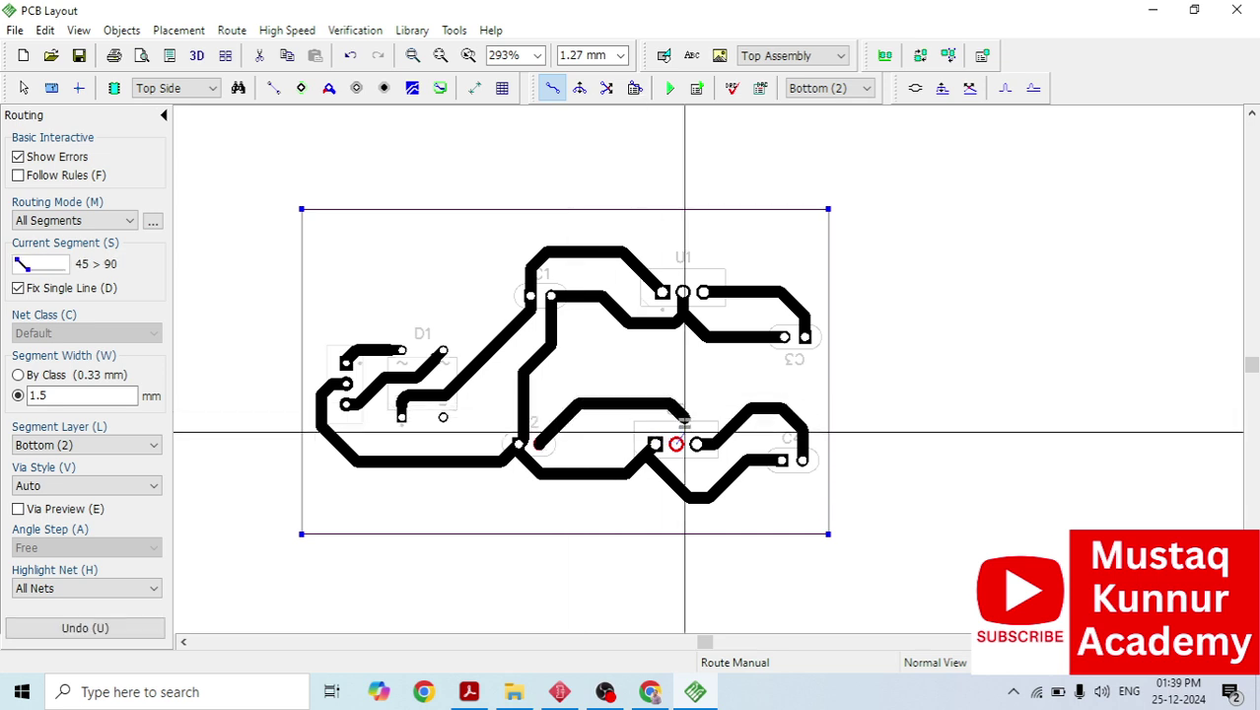
left_click(677, 442)
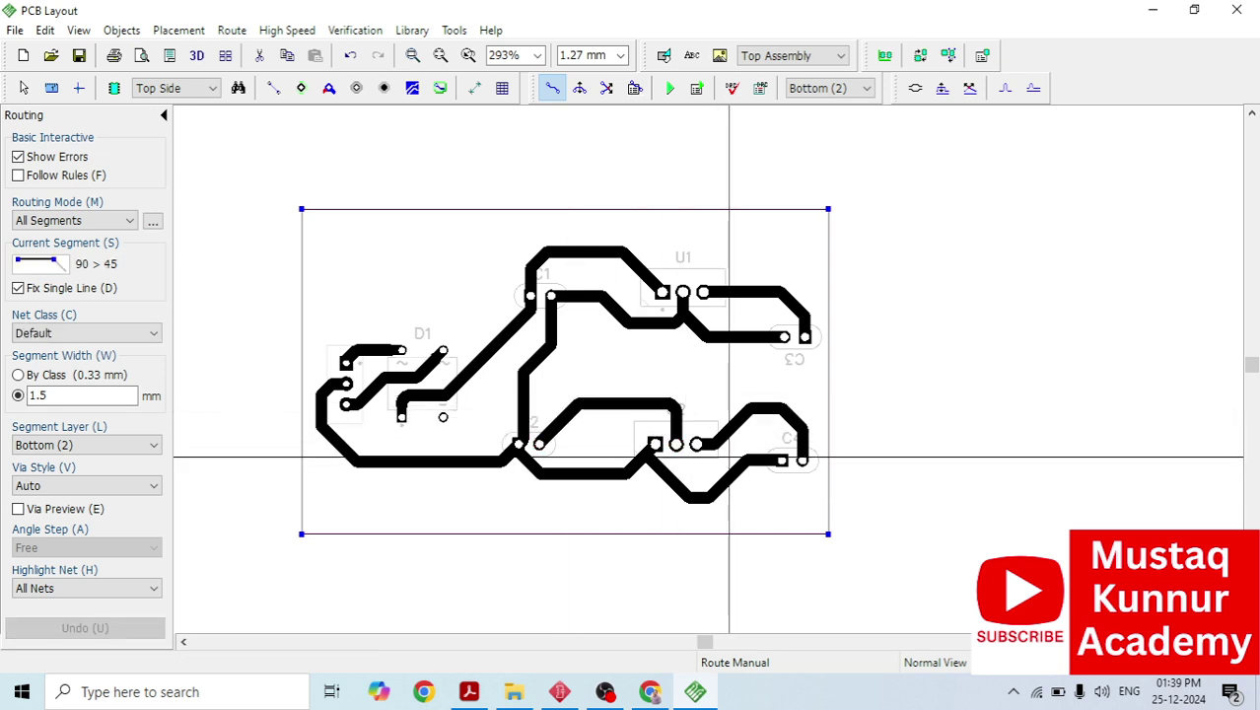
Run the design rule check on the routed board and dismiss its report.
left_click(354, 31)
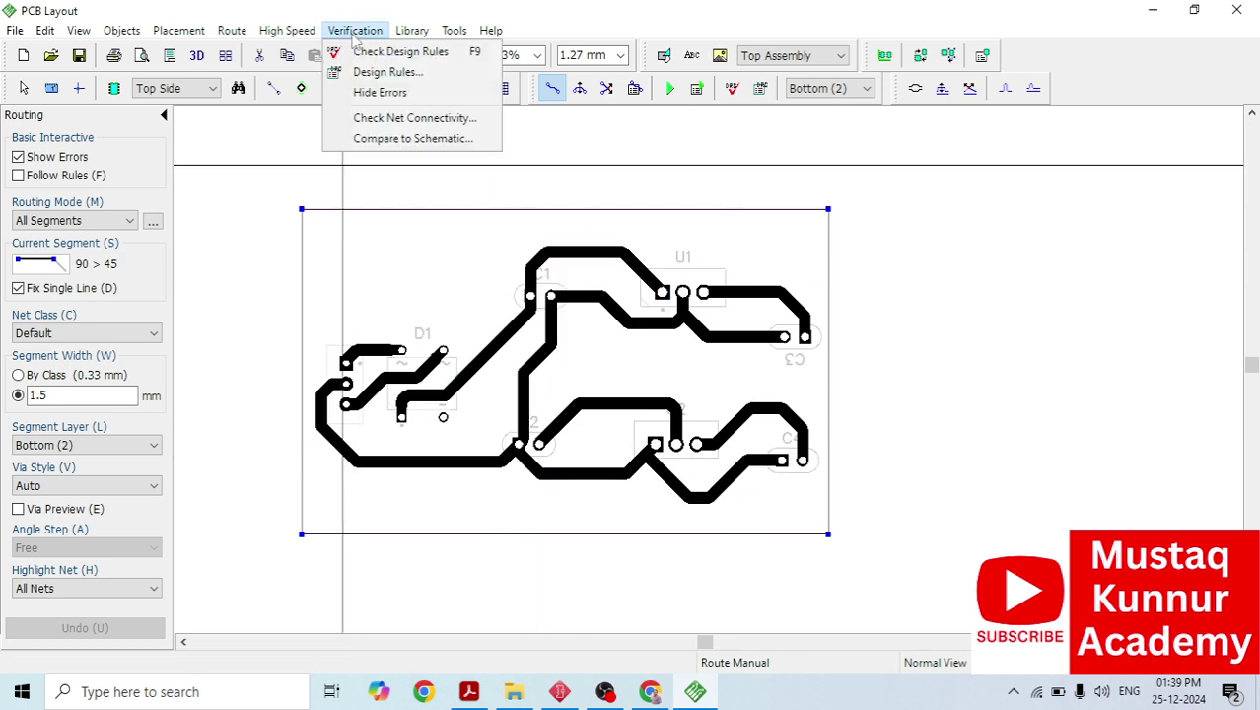
left_click(359, 51)
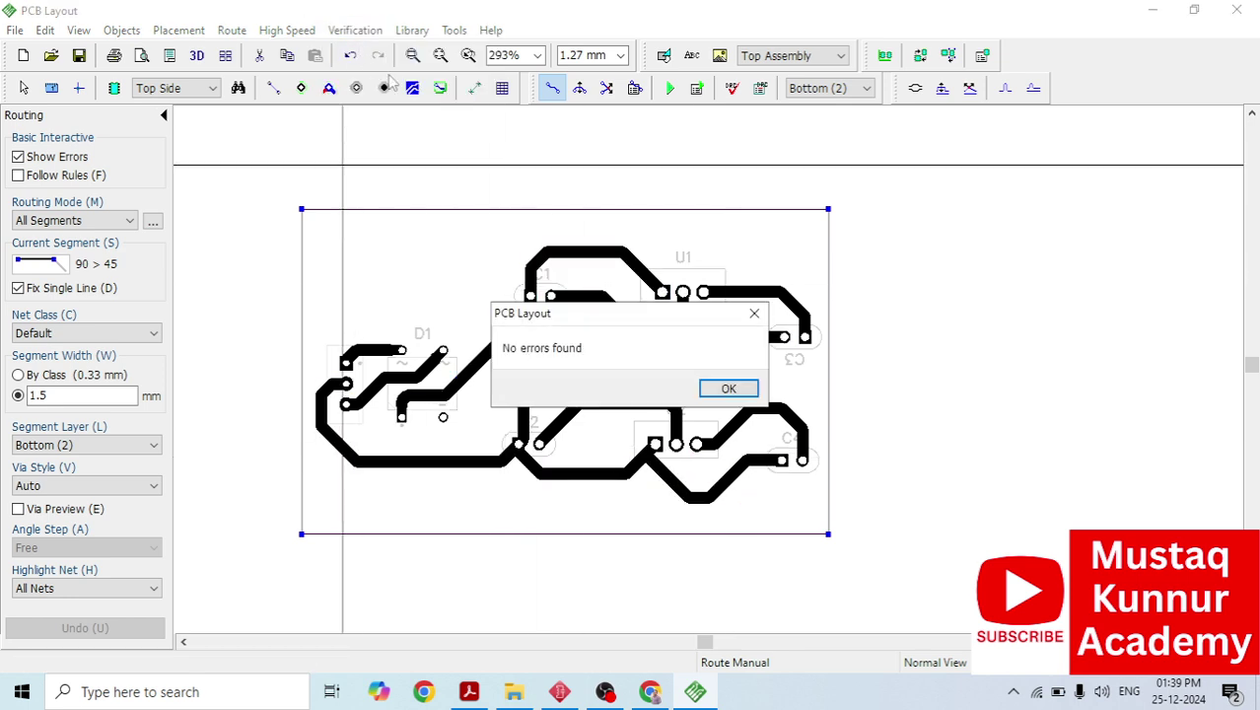
left_click(729, 391)
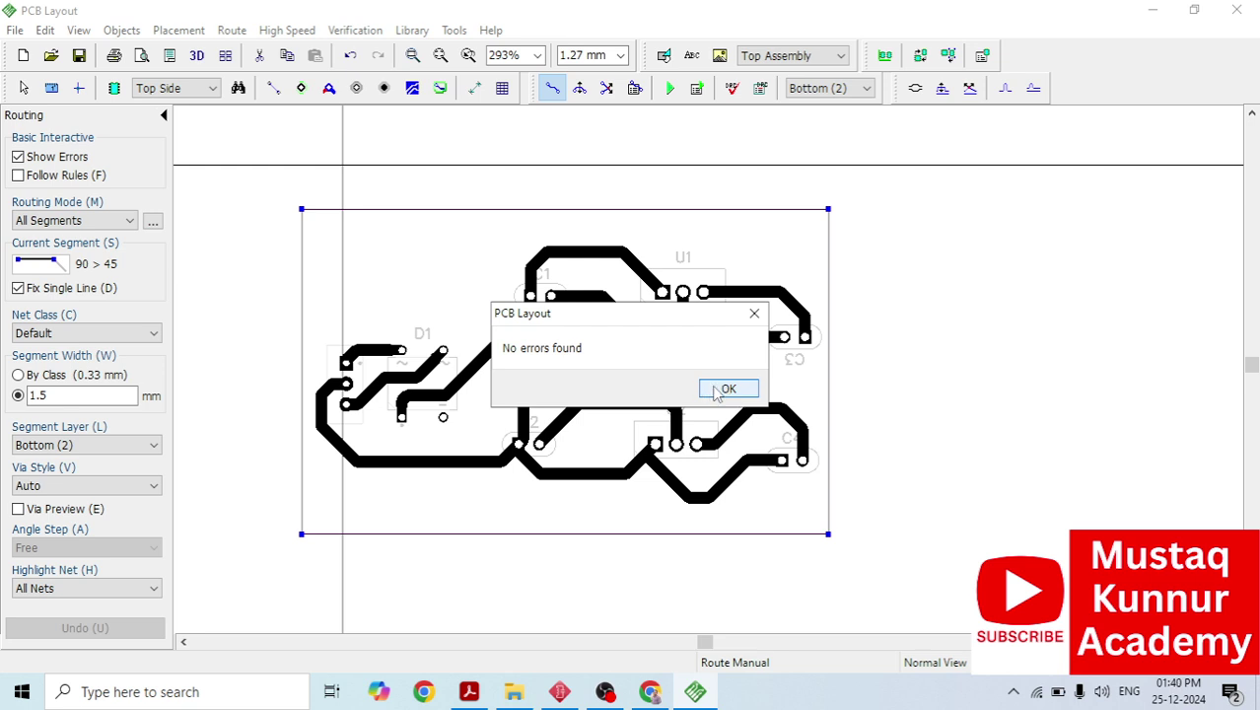
Dismiss the check report and draw a copper pour outline on the bottom layer through the four board corners.
left_click(719, 390)
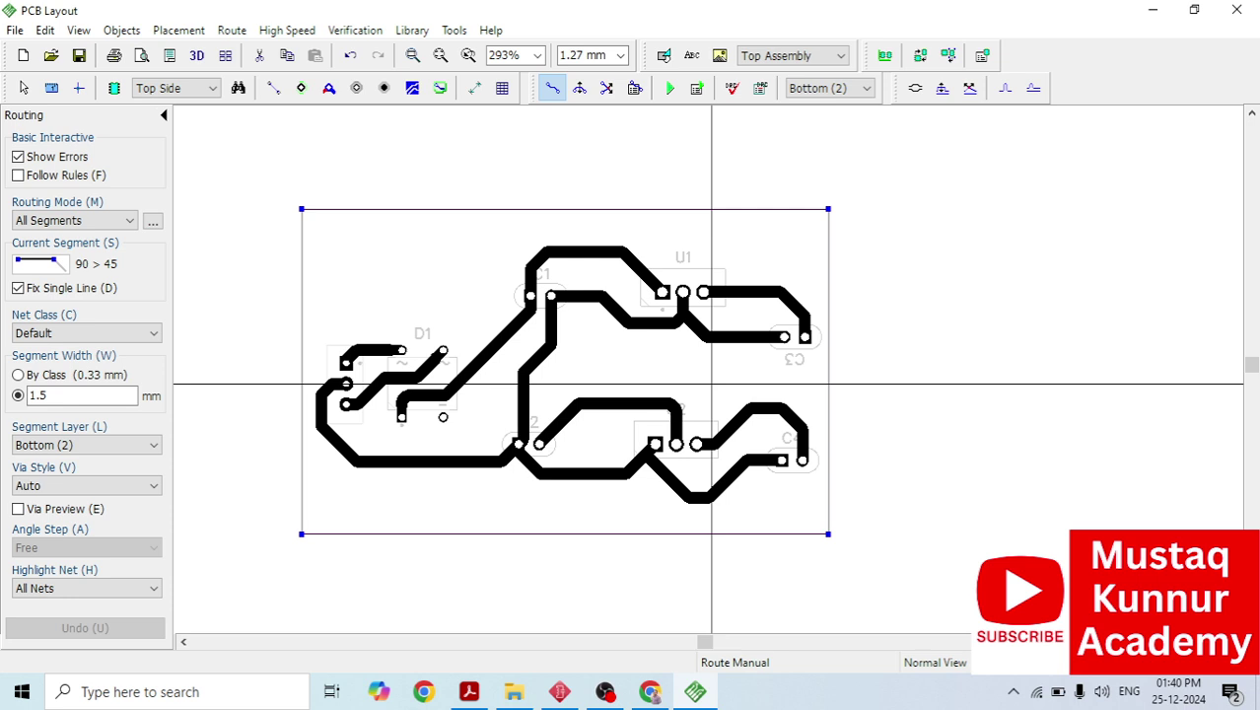
scroll(712, 384, "up", 2)
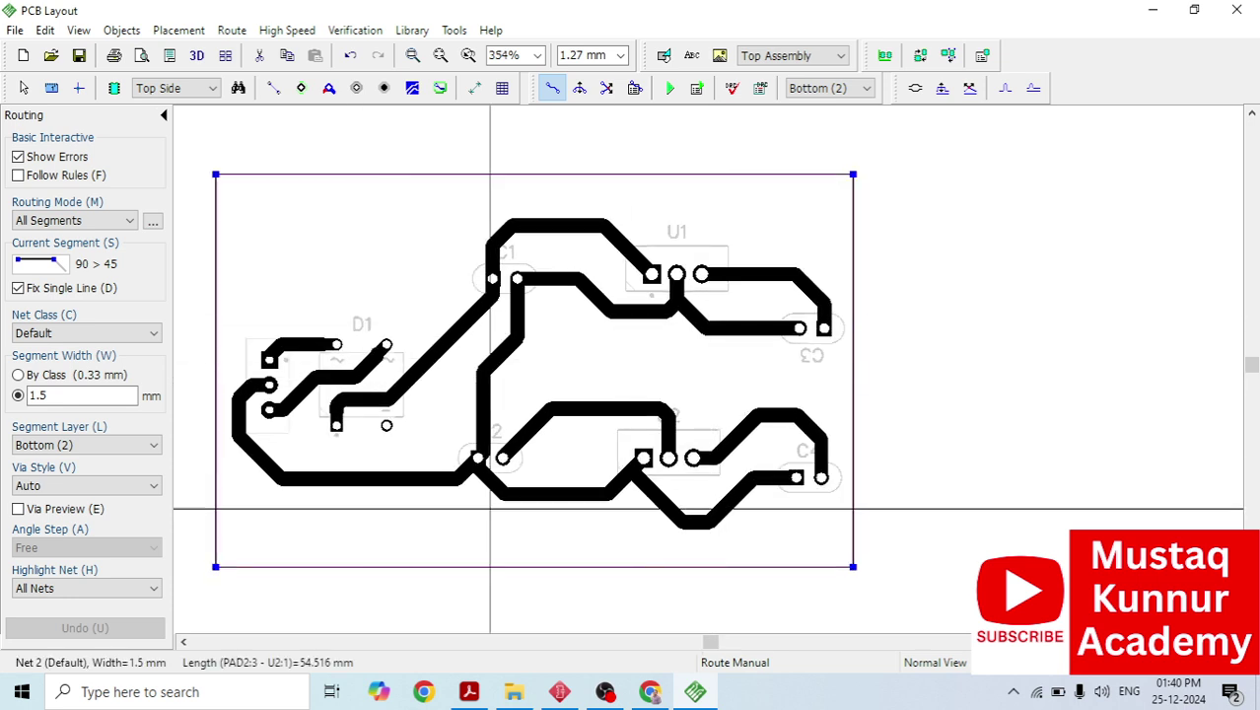
left_click(415, 89)
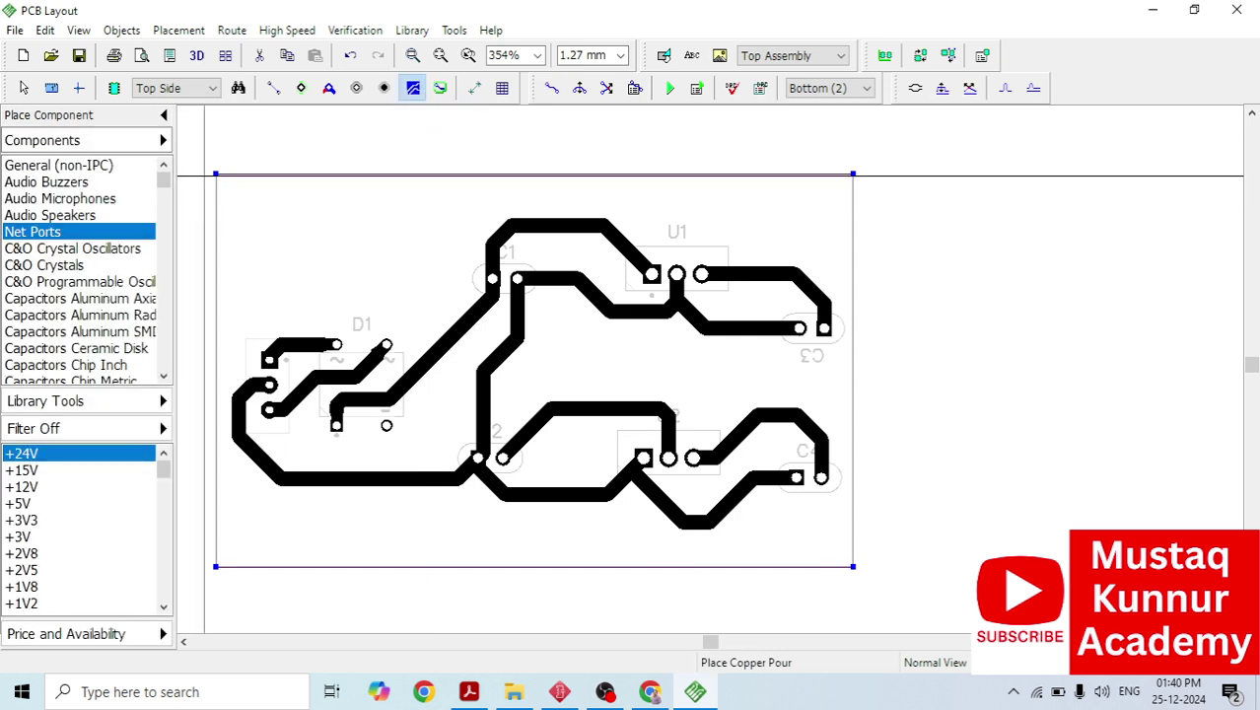
left_click(216, 173)
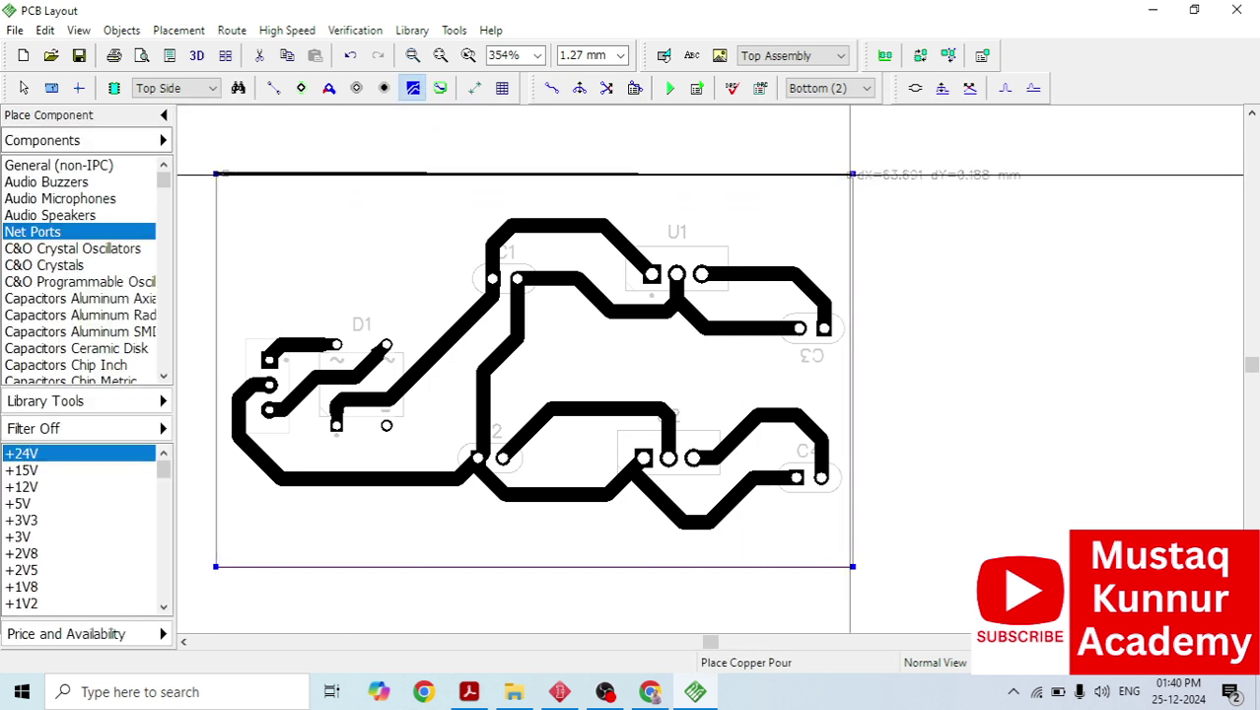
left_click(853, 174)
left_click(853, 567)
left_click(216, 567)
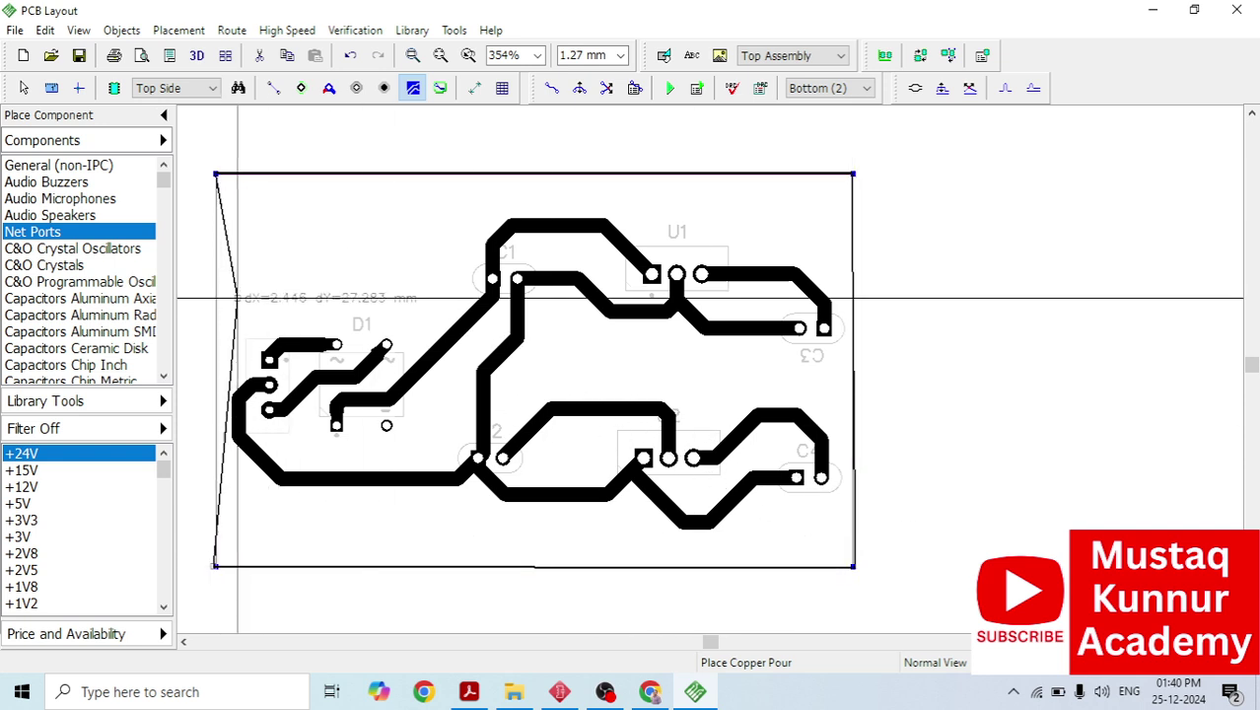
left_click(216, 174)
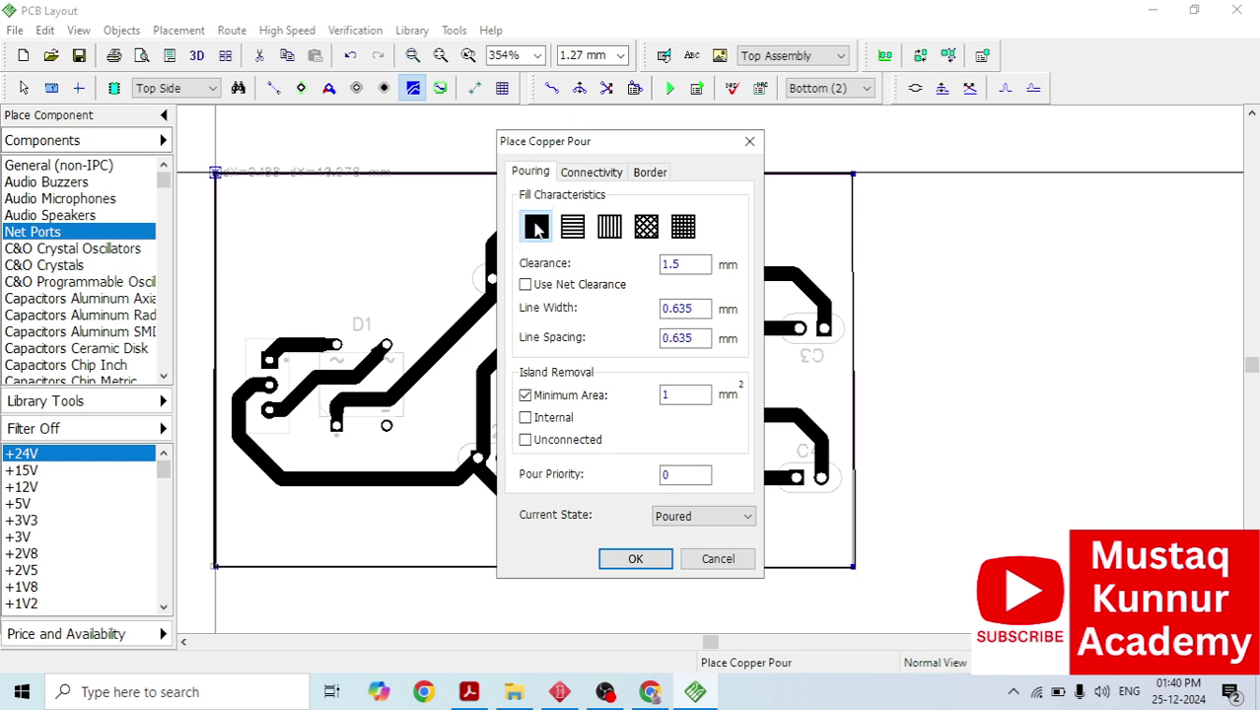
Open the pour's connectivity settings and look up the ground wire's net name through its properties in the Schematics editor.
left_click(591, 174)
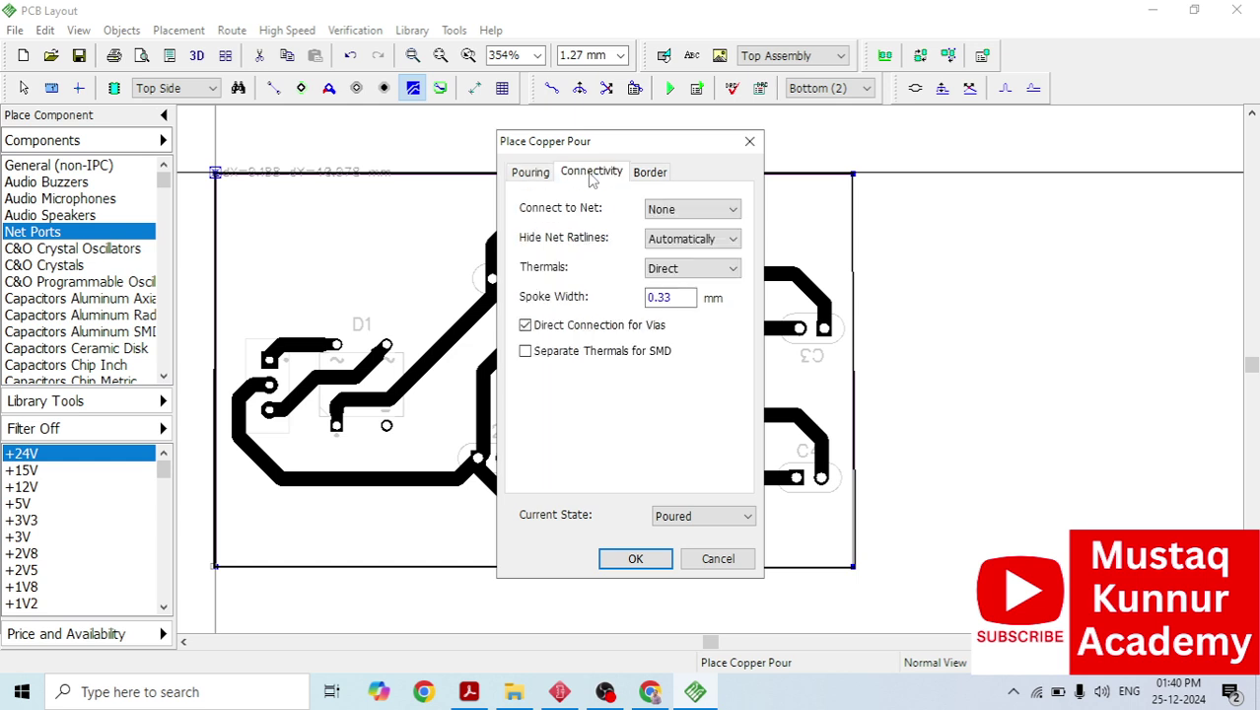
left_click(665, 209)
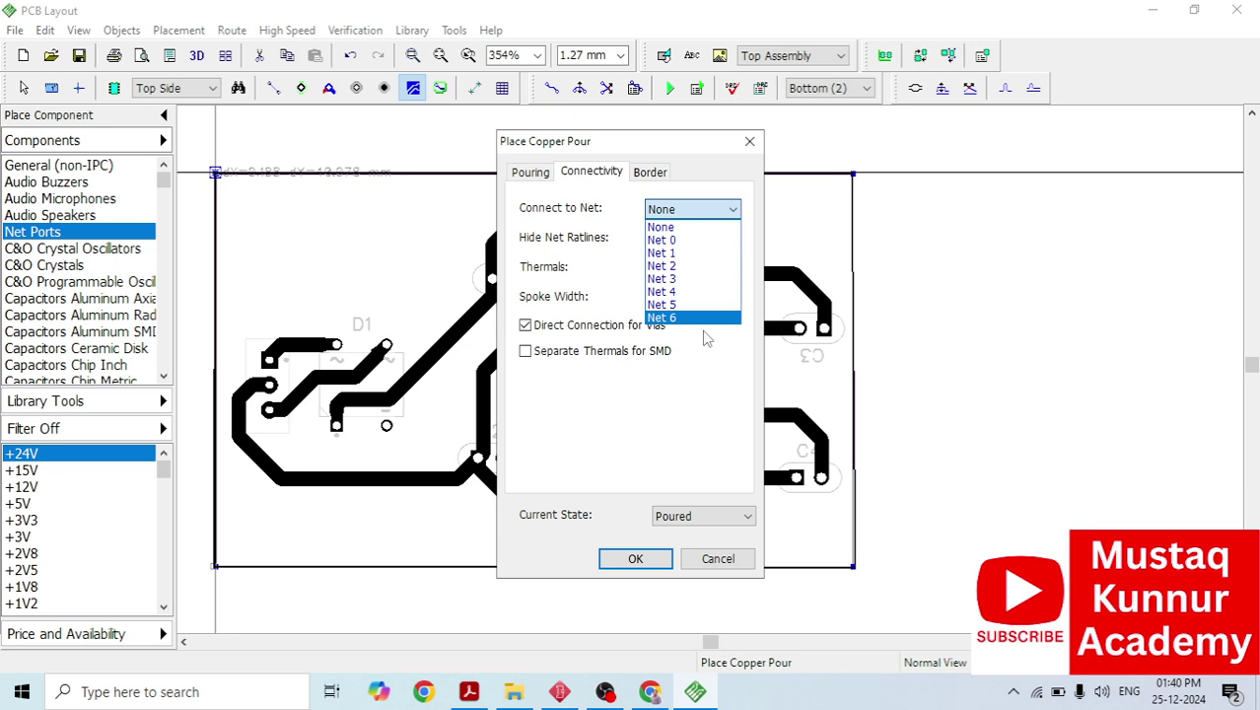
left_click(700, 174)
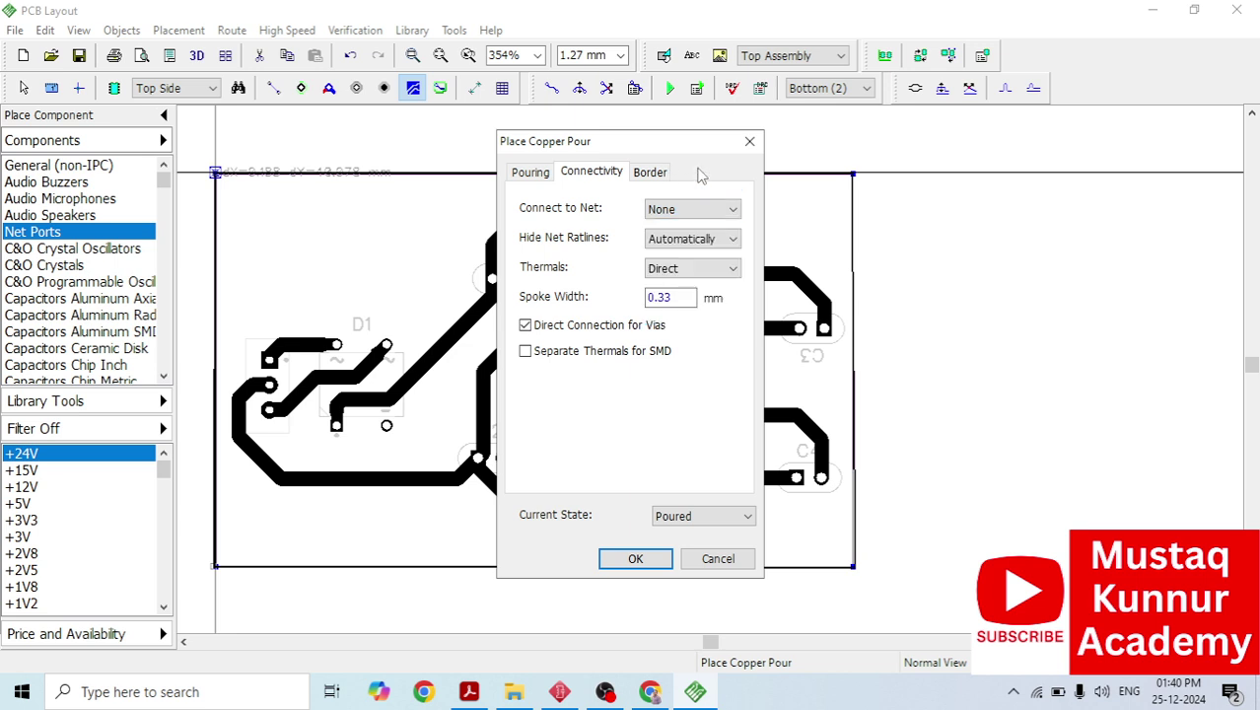
left_click(560, 693)
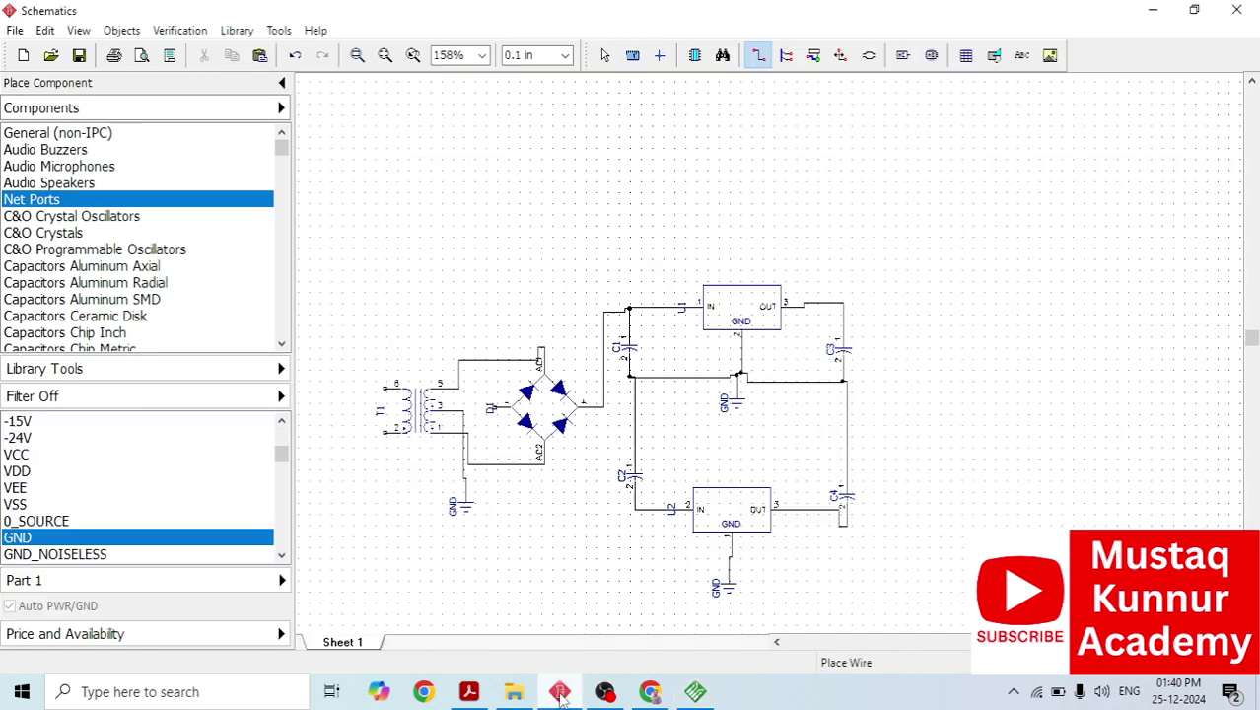
scroll(742, 487, "up", 2)
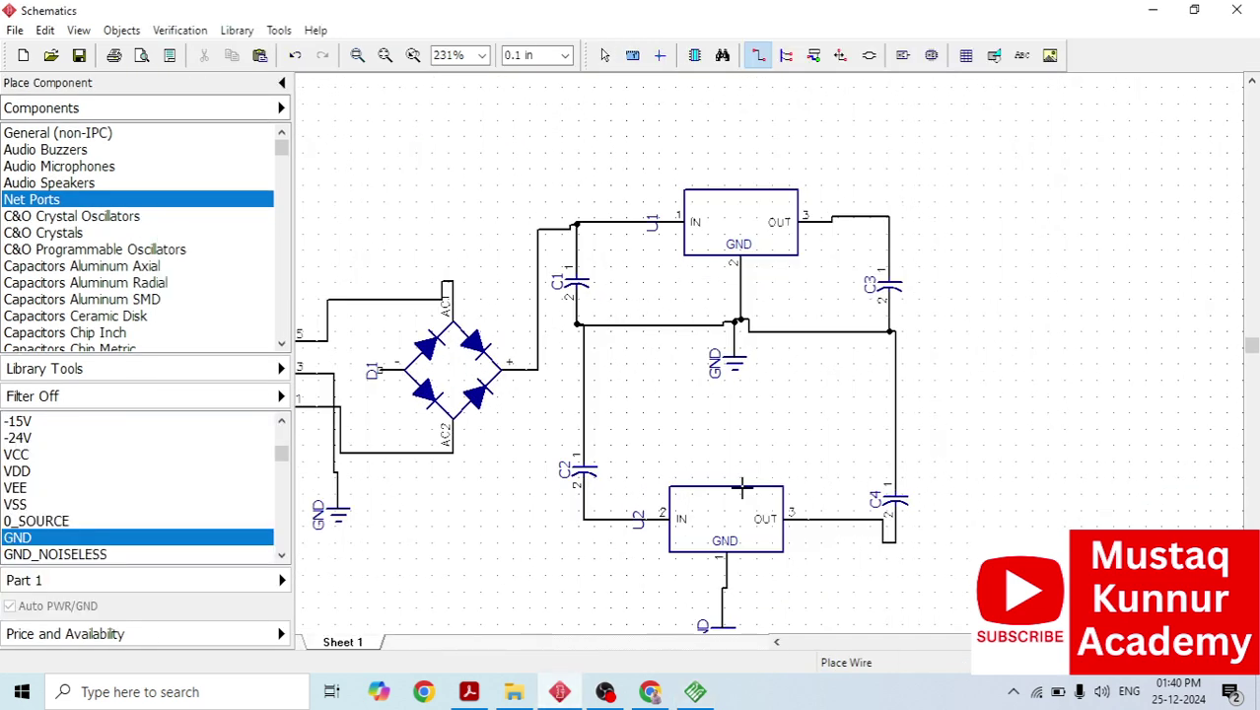
left_click(683, 327)
right_click(683, 327)
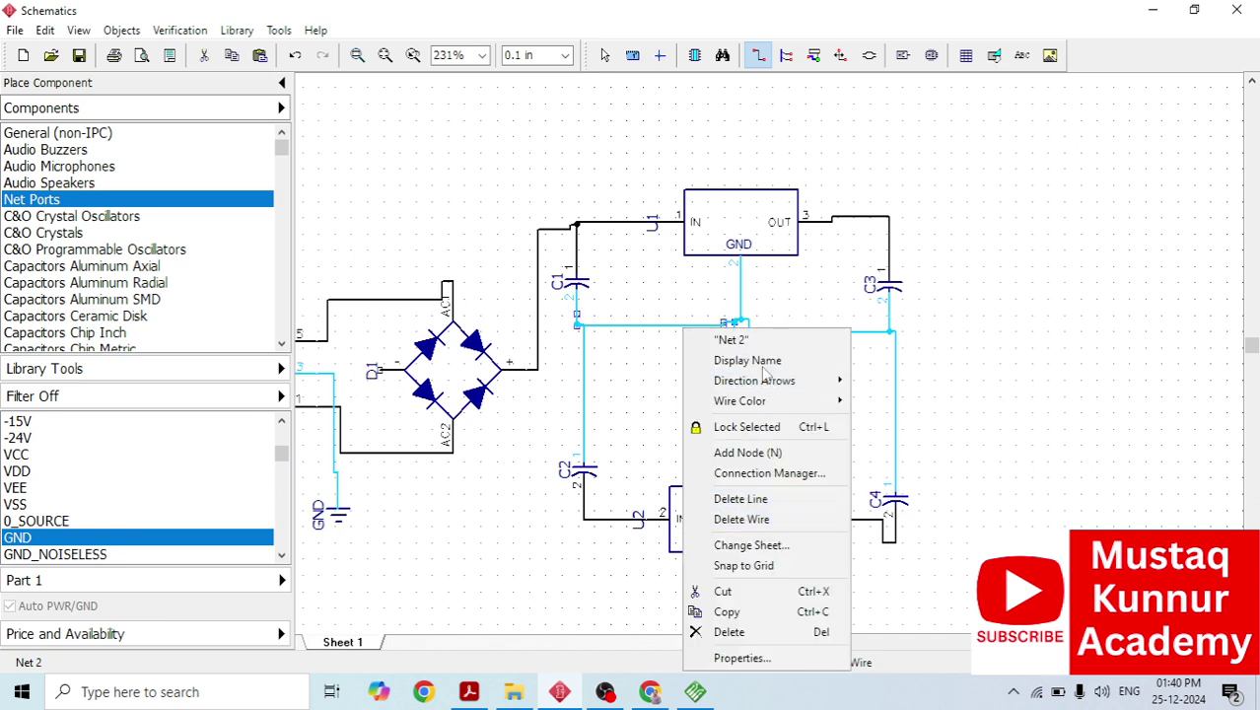
left_click(741, 658)
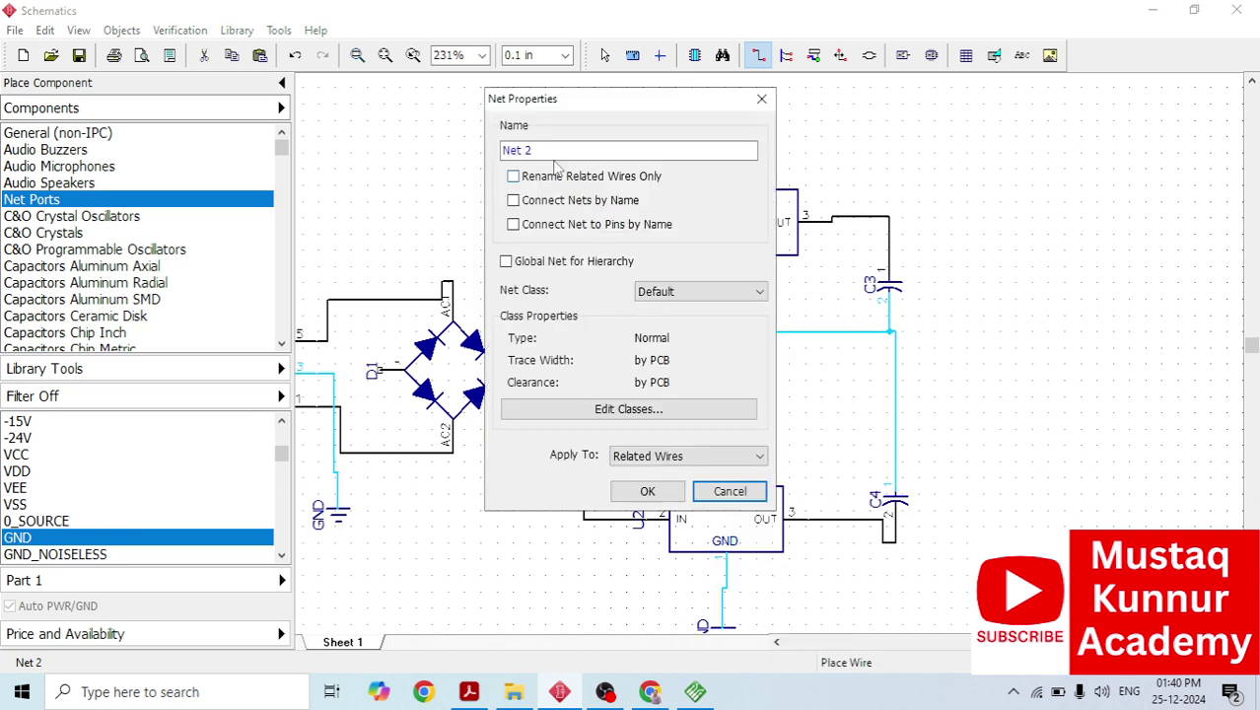
left_click(730, 492)
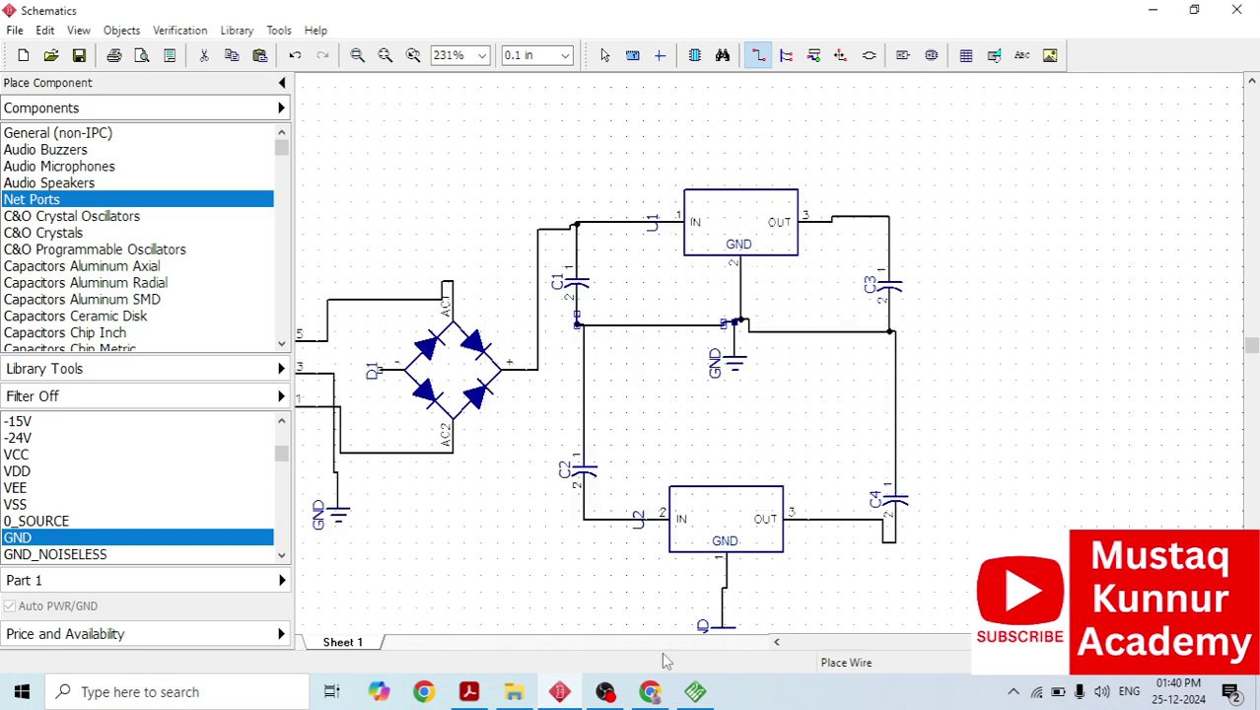
Return to PCB Layout, connect the copper pour to Net 2, and place it with its border depending on the board.
left_click(696, 693)
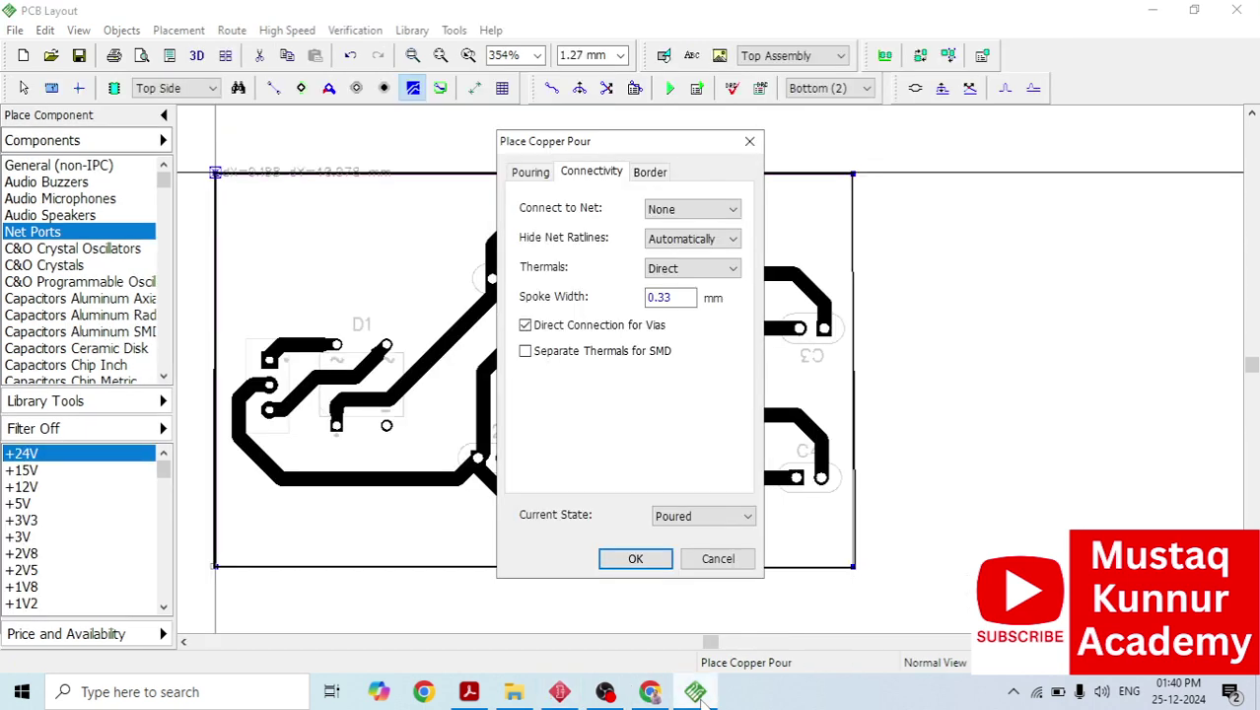
left_click(687, 211)
left_click(675, 266)
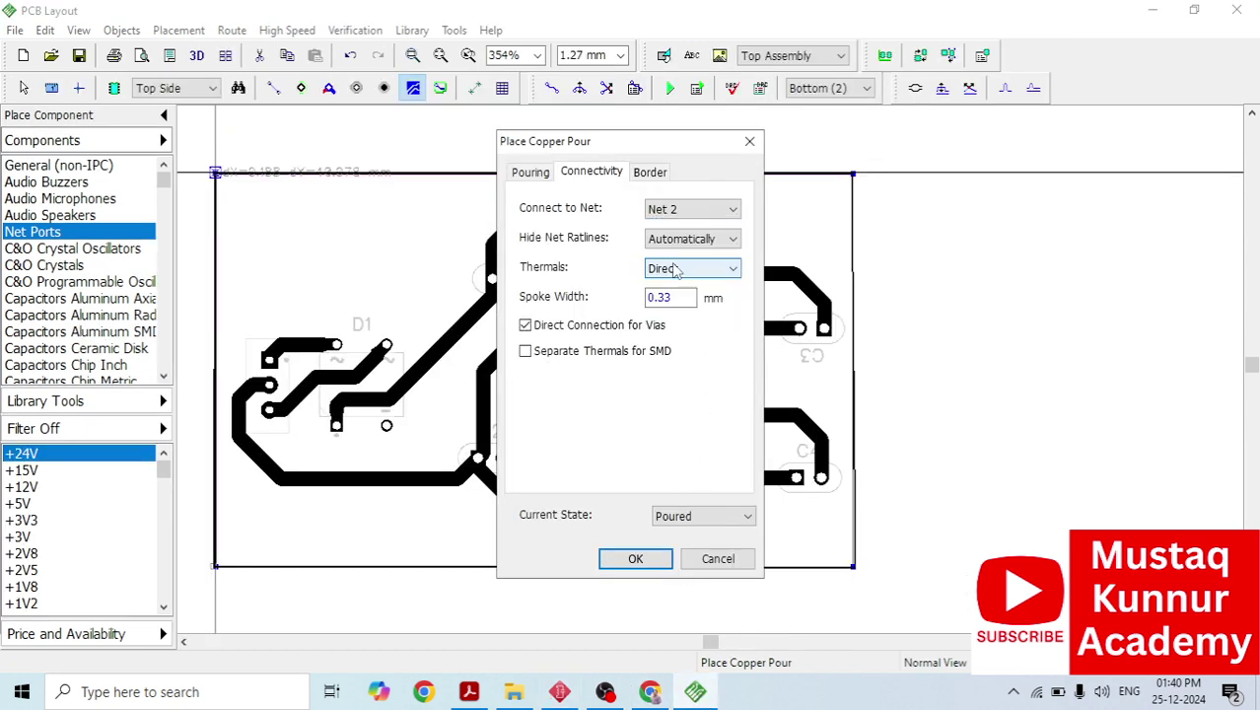
left_click(659, 177)
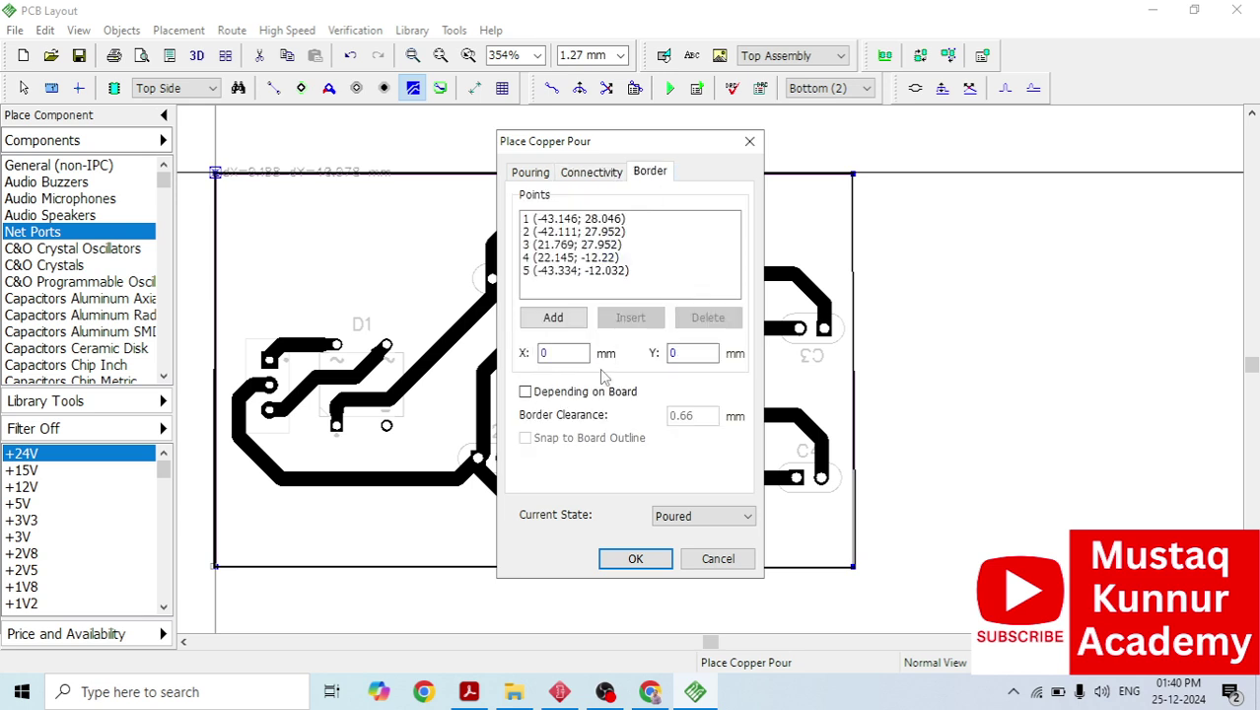
left_click(534, 394)
left_click(625, 560)
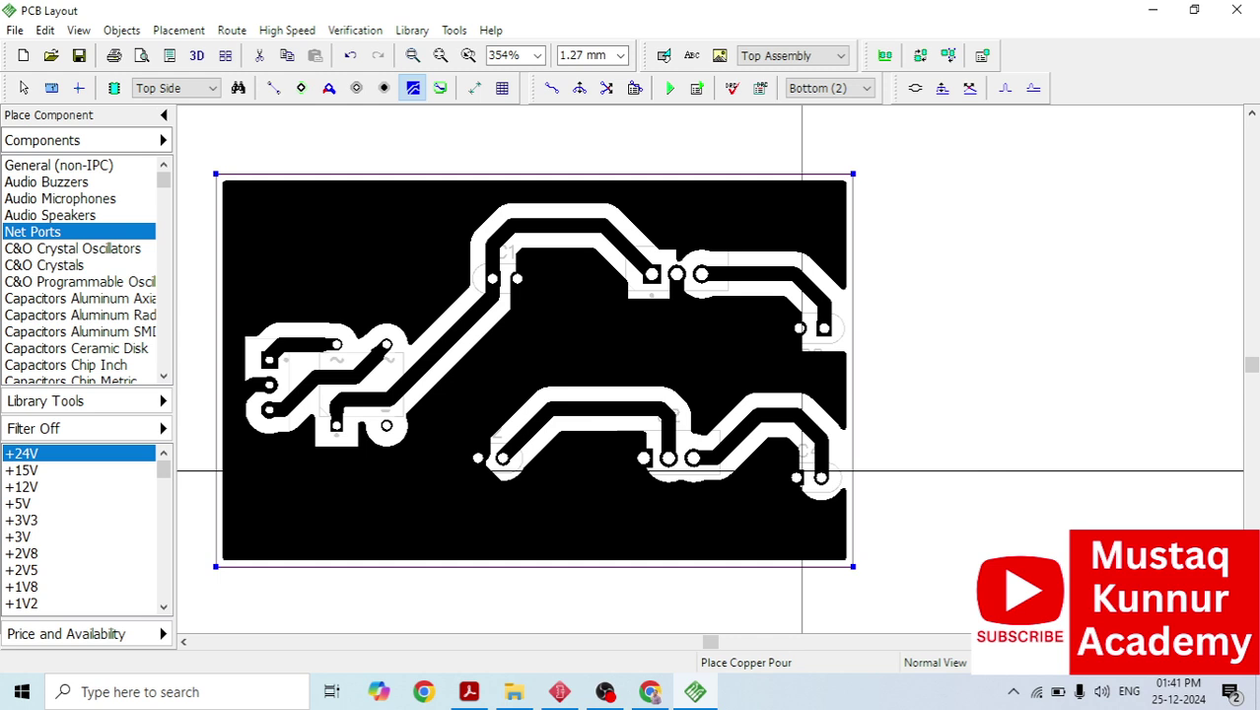
Switch to the Top layer and place the text 12RPS in the board's upper-left area above D1.
left_click(866, 88)
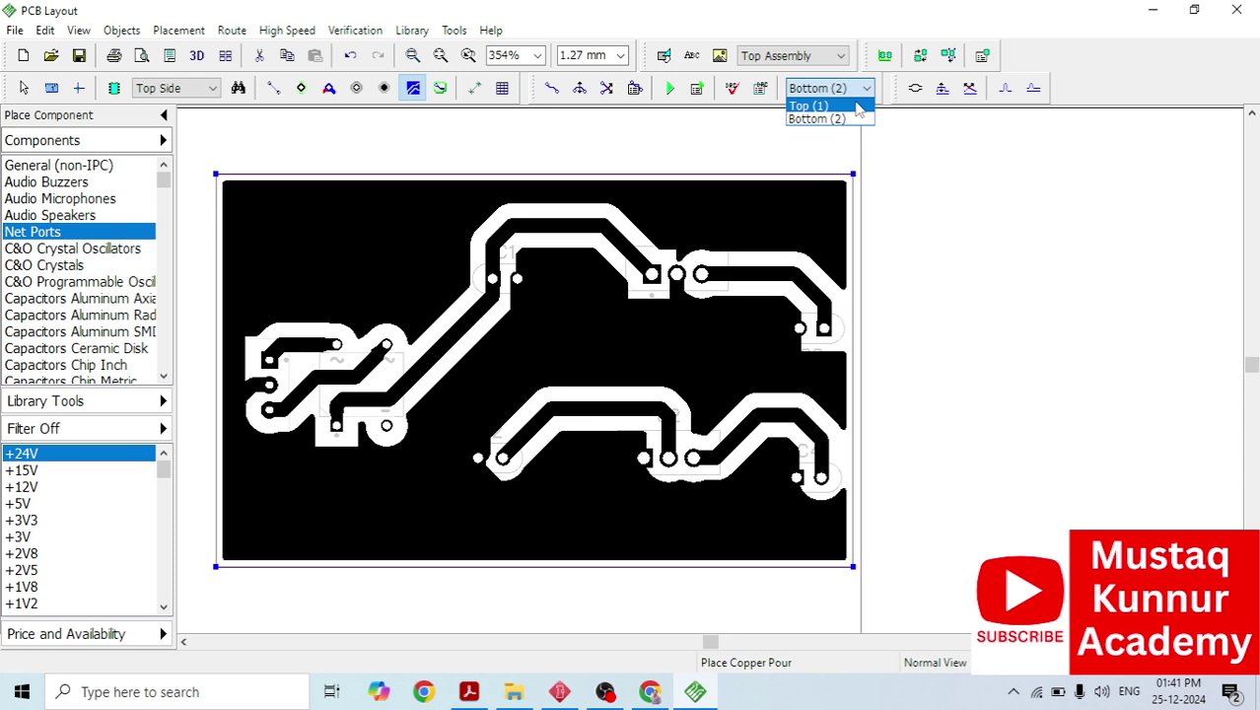
left_click(857, 106)
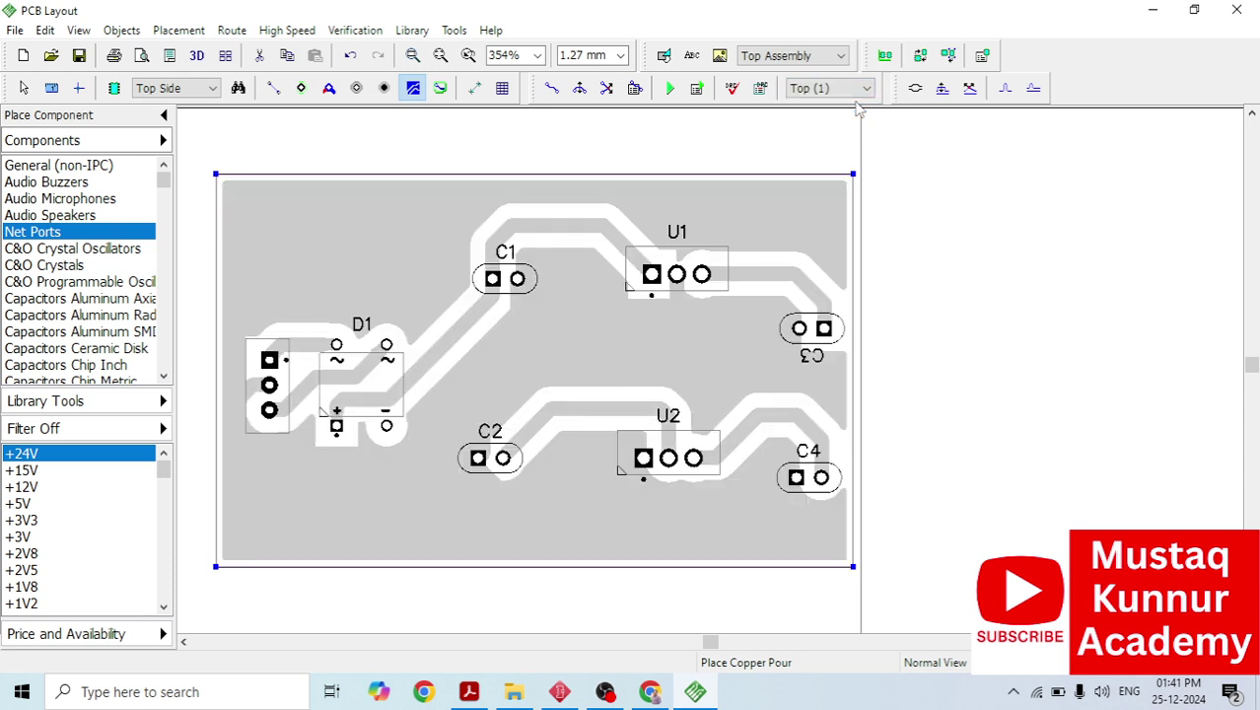
left_click(695, 56)
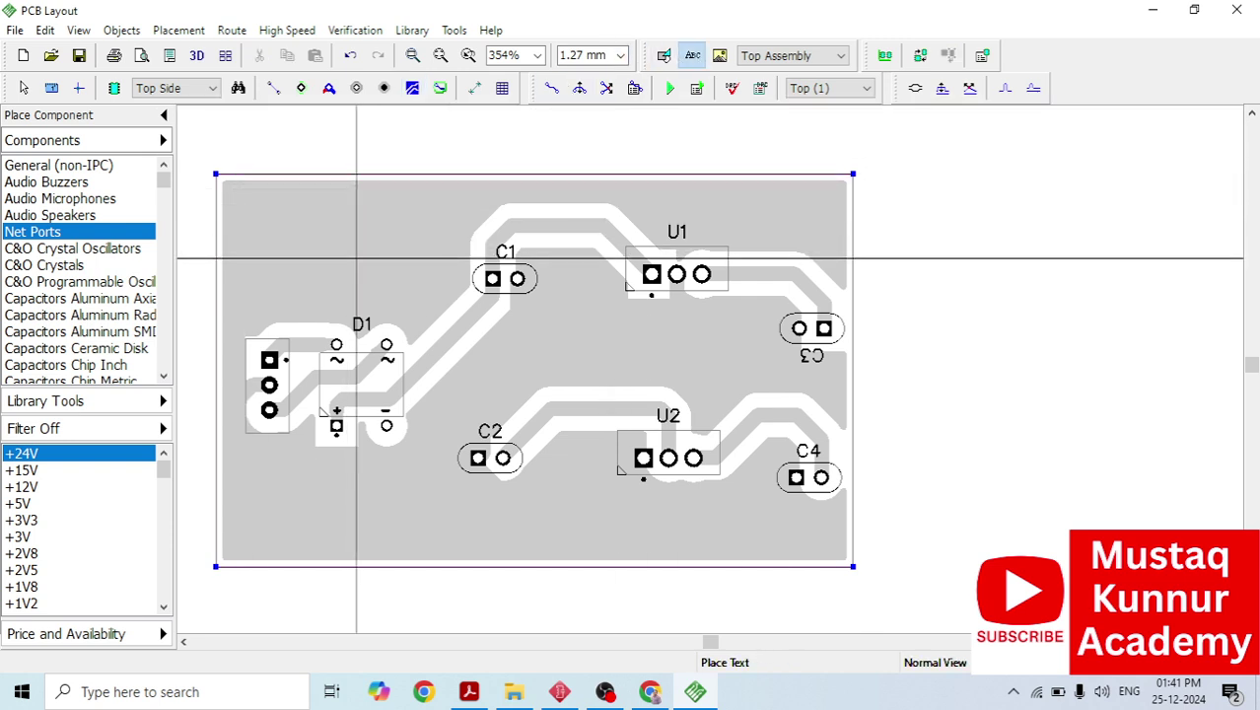
type("12rps")
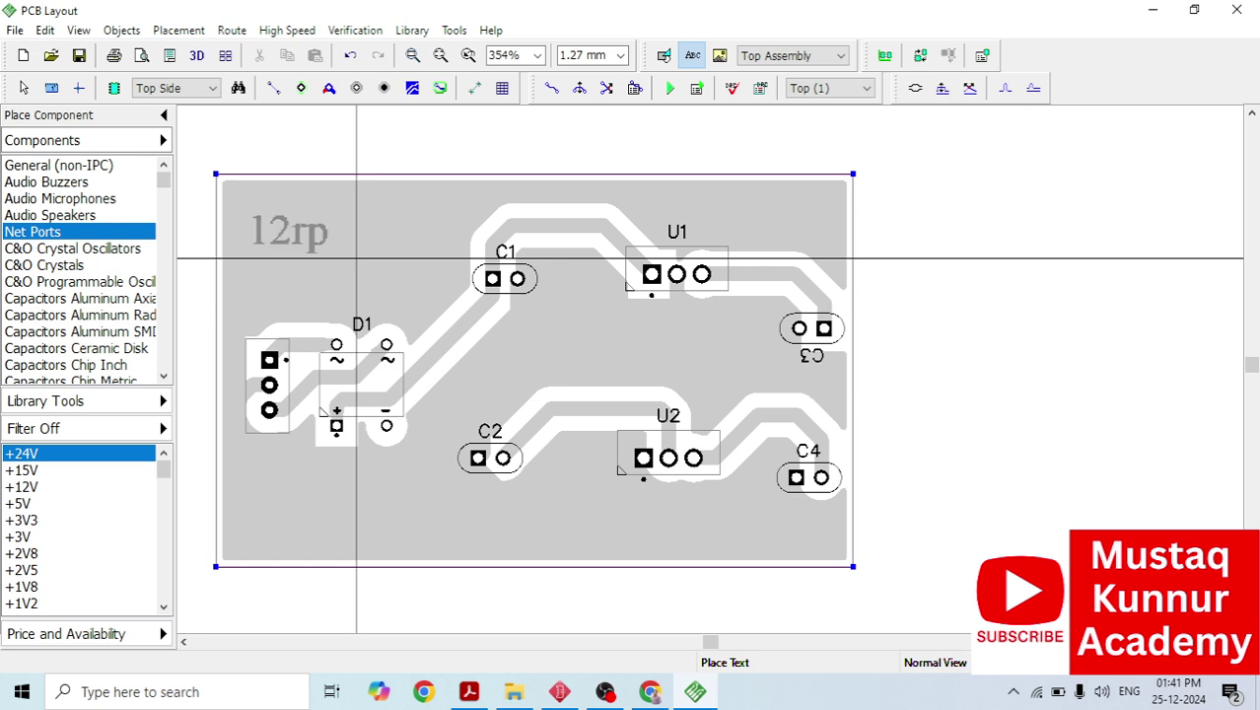
key("BackSpace")
key("BackSpace")
key("BackSpace")
type("RPS")
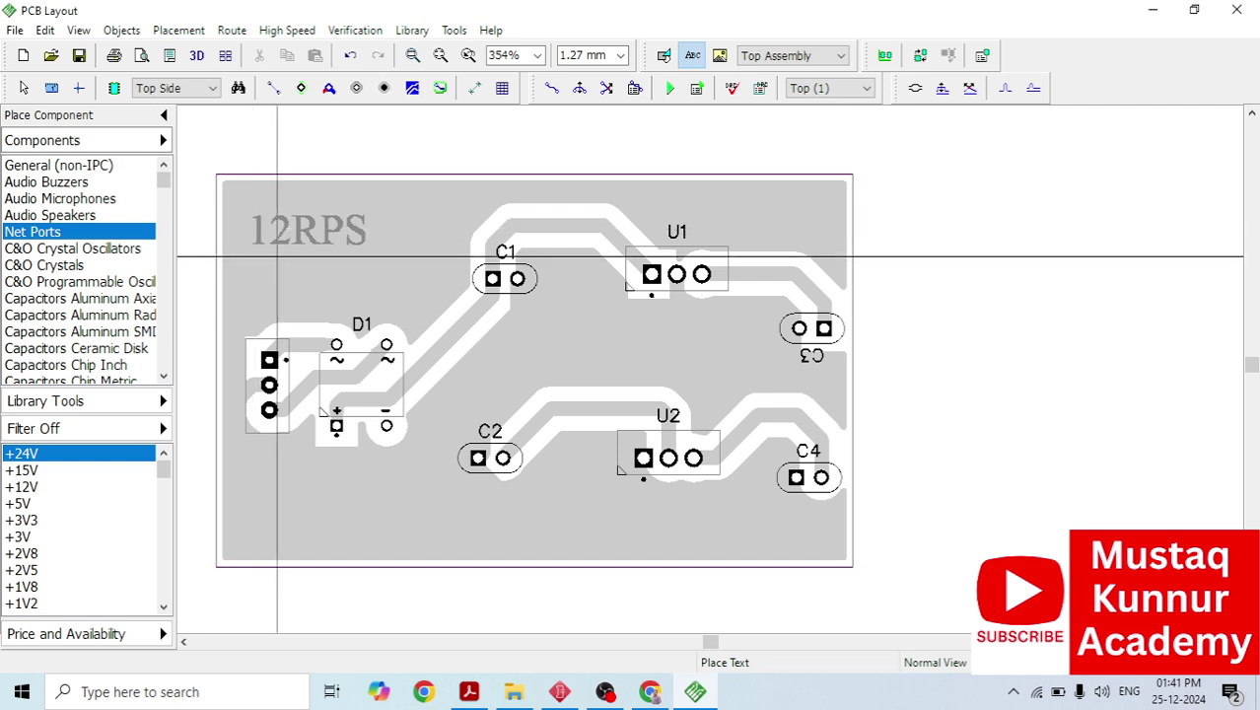
key("Escape")
Edit the board title text above D1 to read +/- 12V.
left_click(272, 233)
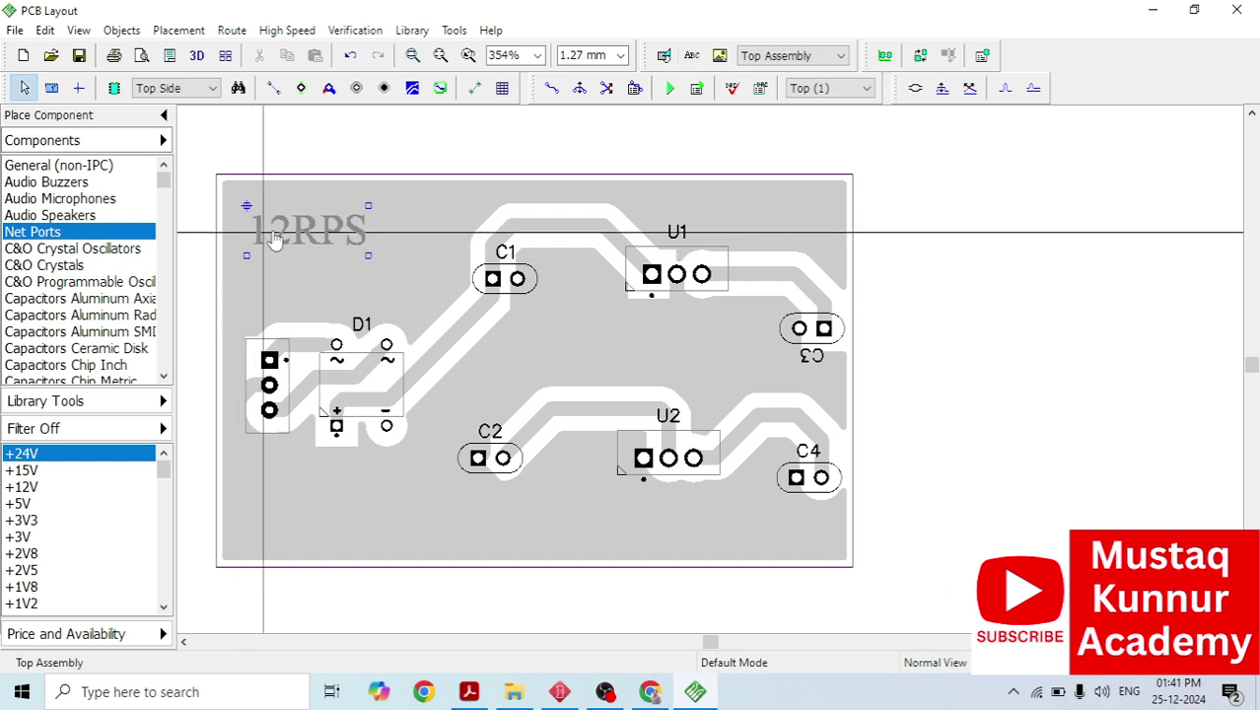
double_click(279, 227)
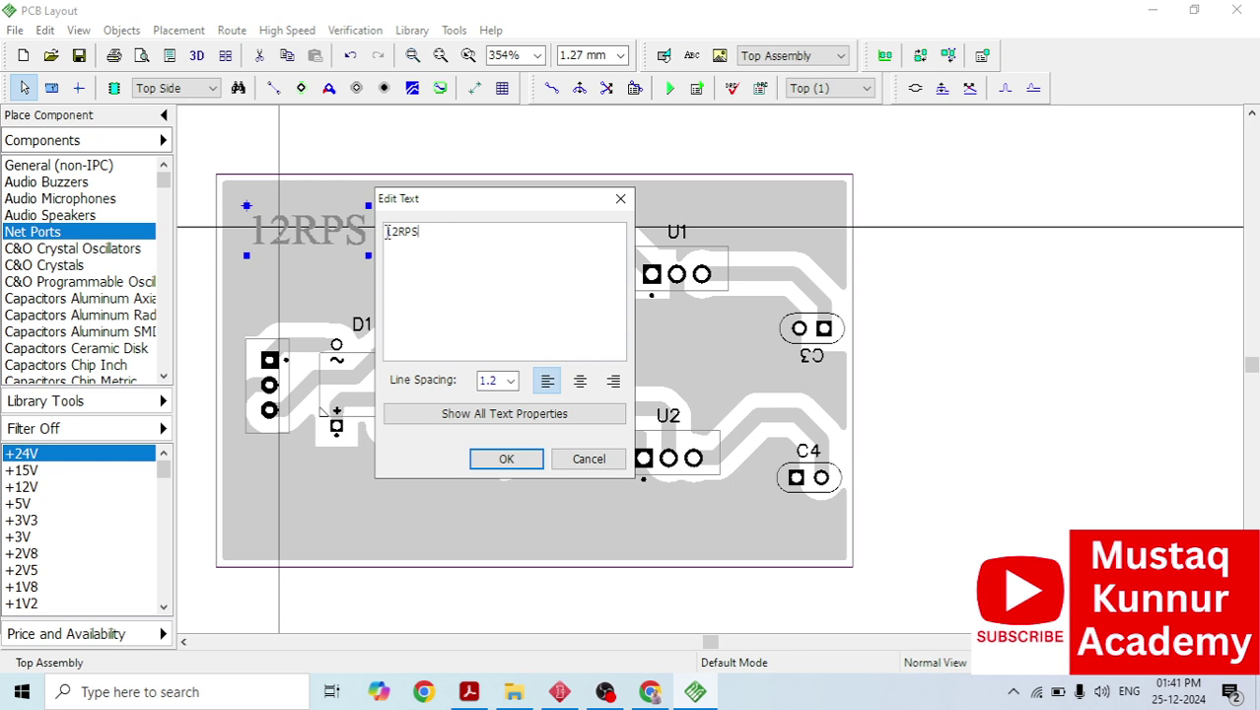
type("+/-")
left_click(506, 460)
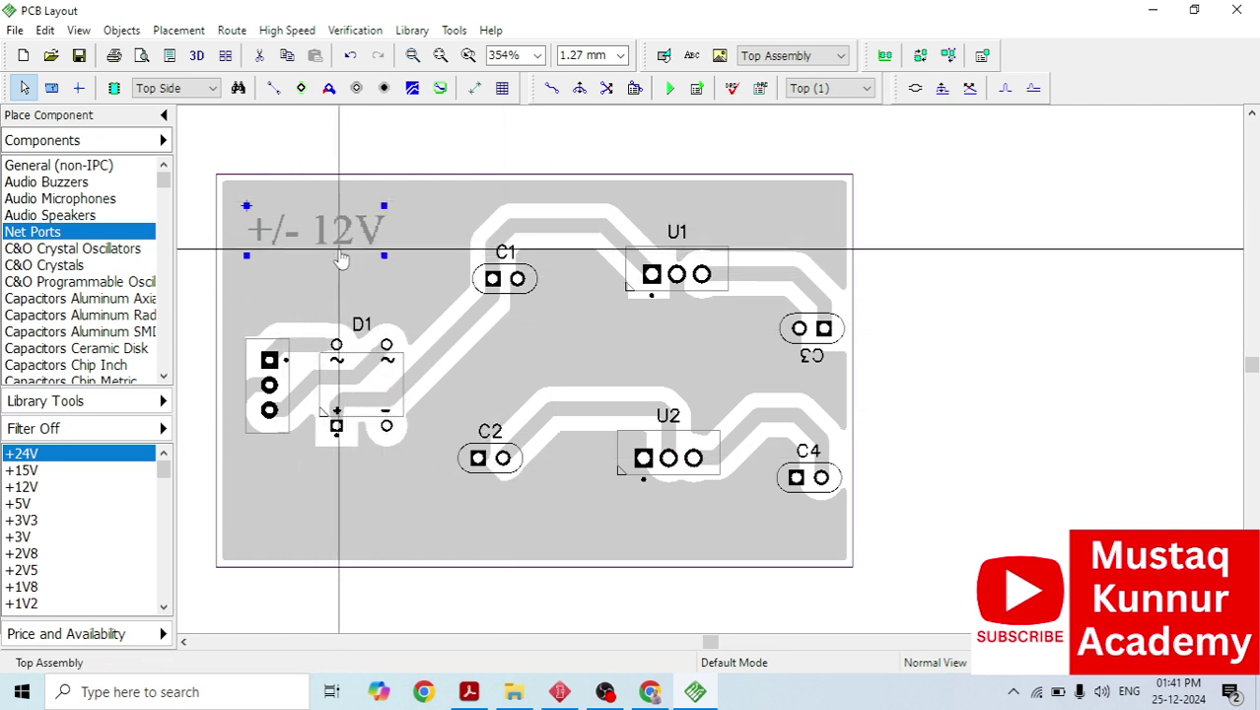
Switch to the Bottom layer and place the text RPS on Bottom Assembly in the board's upper-left area.
left_click(866, 88)
left_click(854, 118)
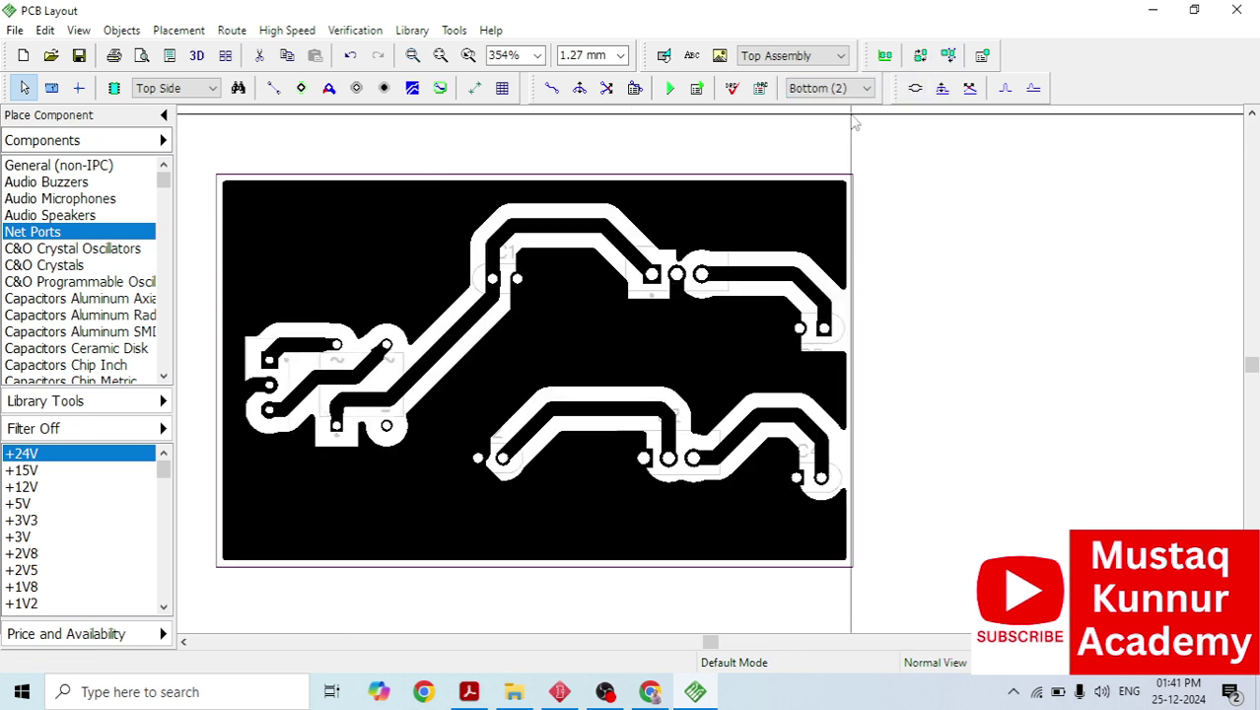
left_click(819, 55)
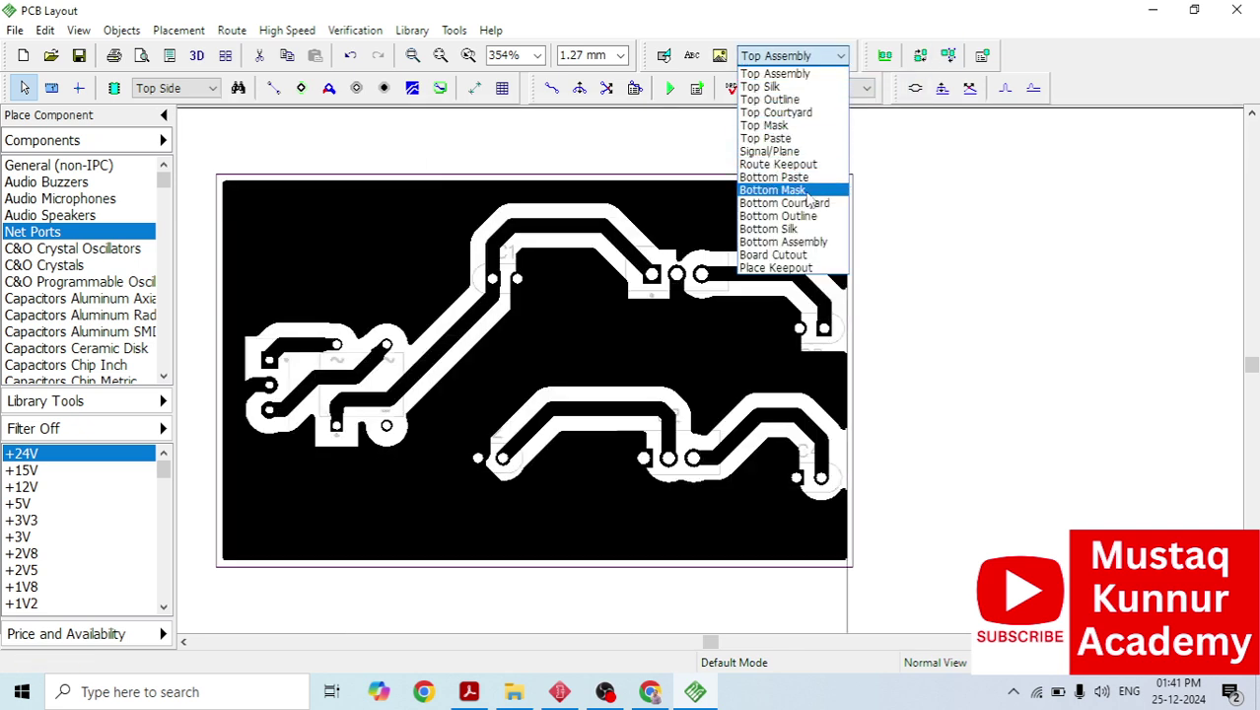
left_click(799, 245)
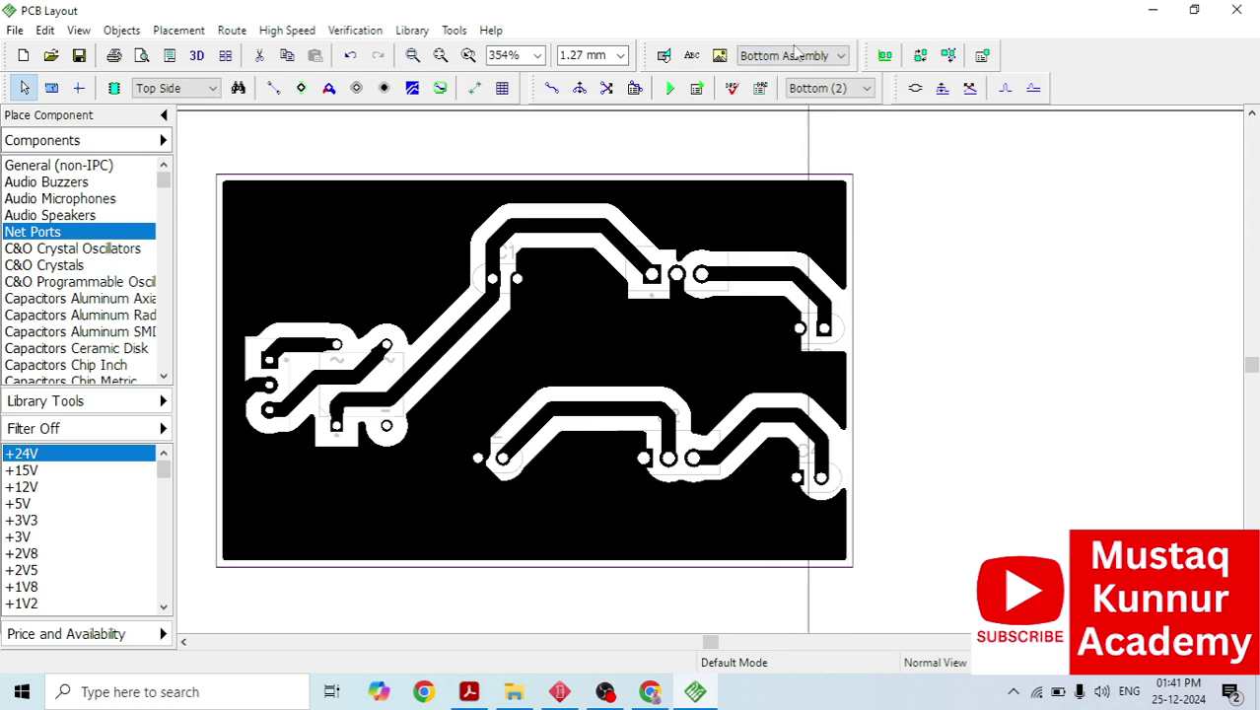
left_click(690, 57)
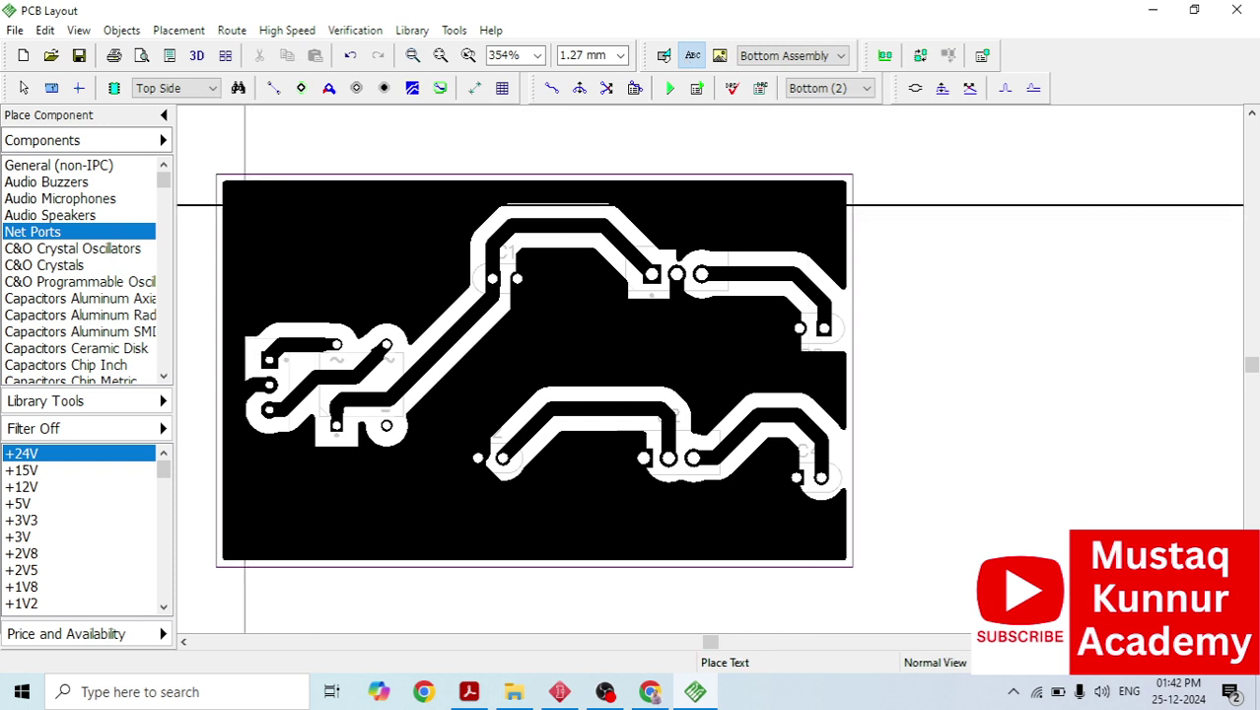
type("R")
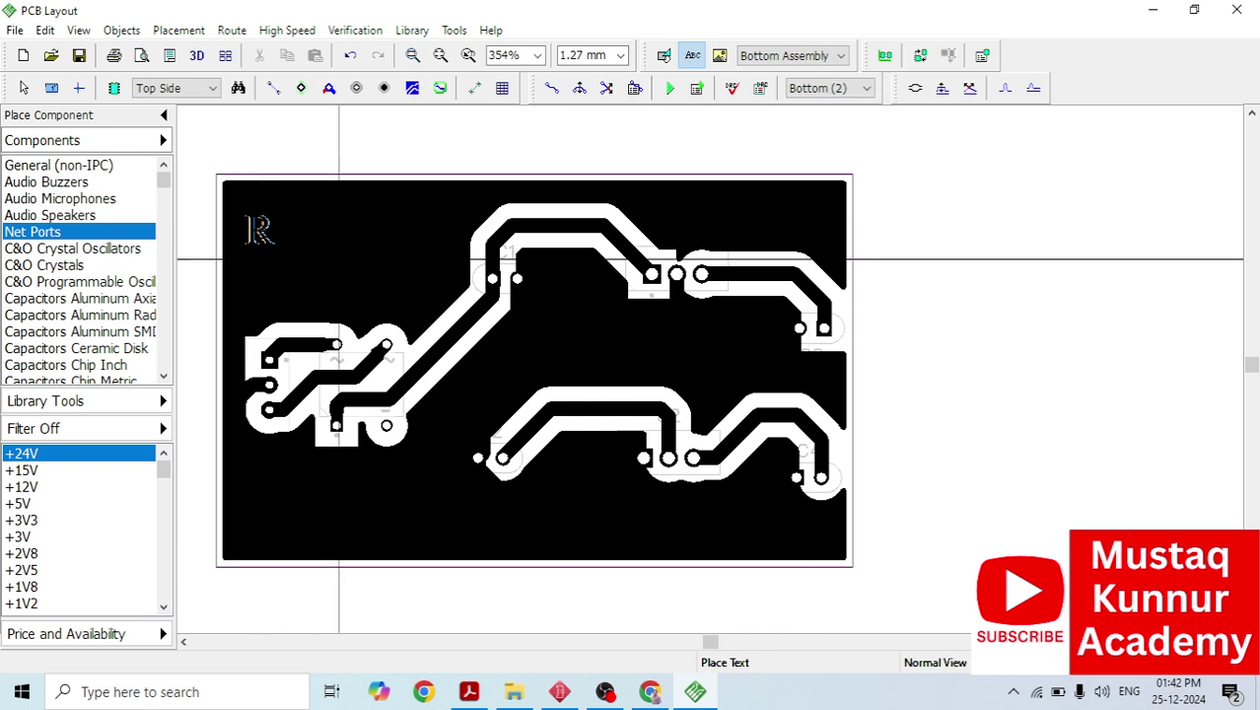
type("PS")
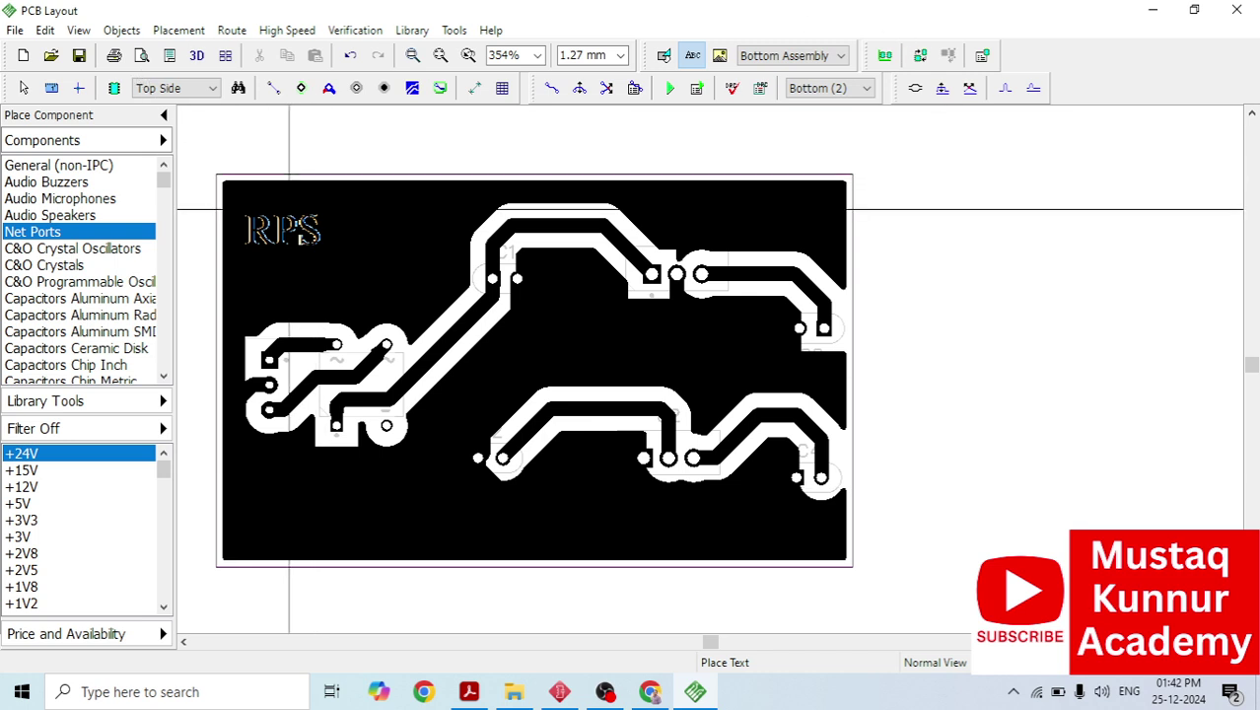
Open the print preview and inspect the board's Top layer.
left_click(150, 60)
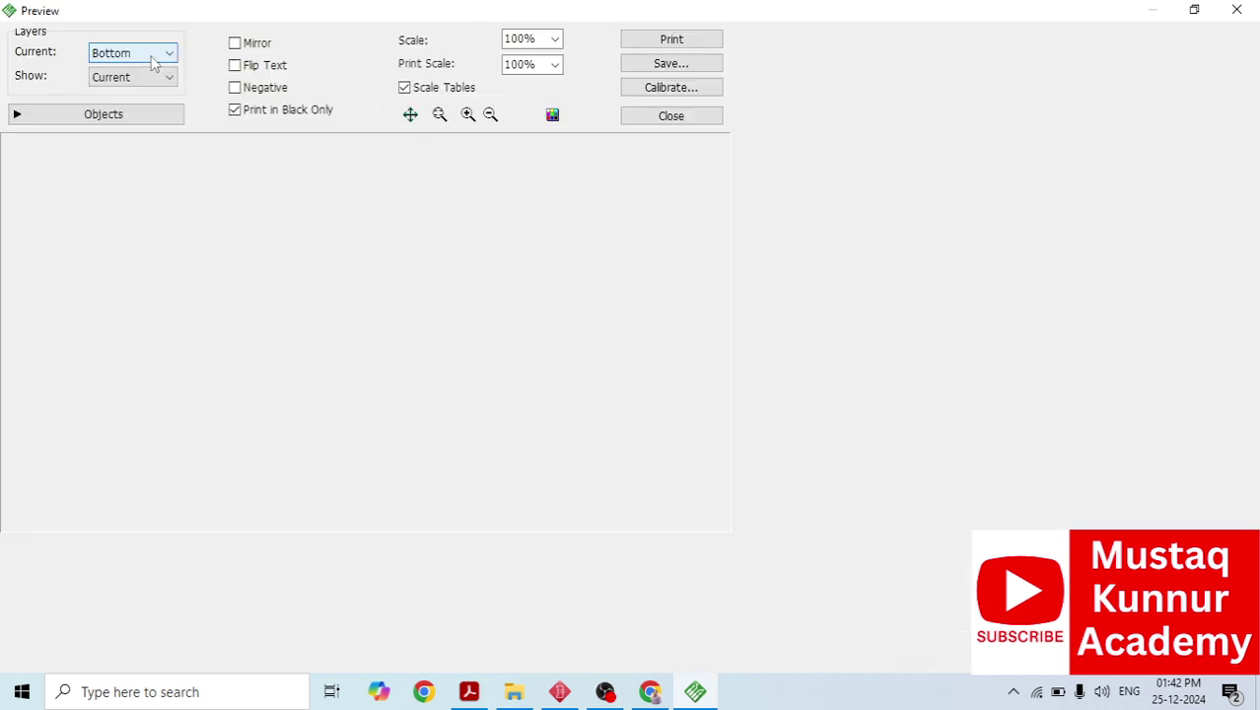
scroll(634, 375, "up", 4)
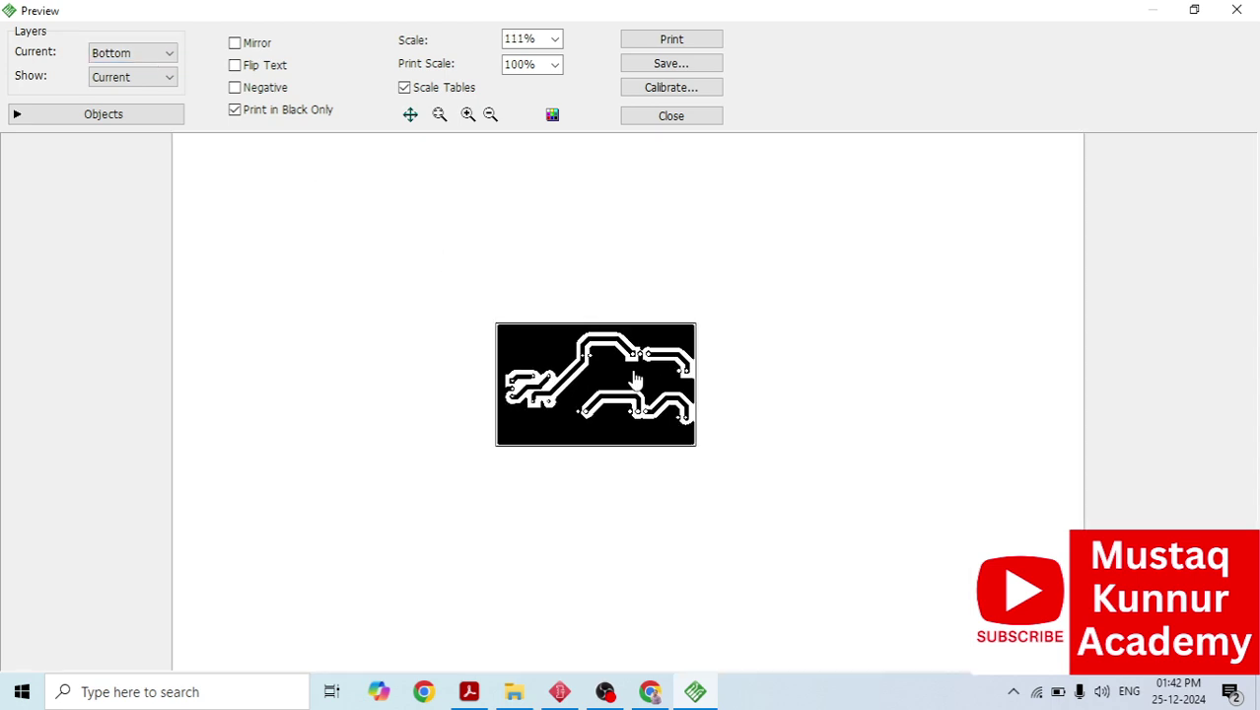
left_click(171, 55)
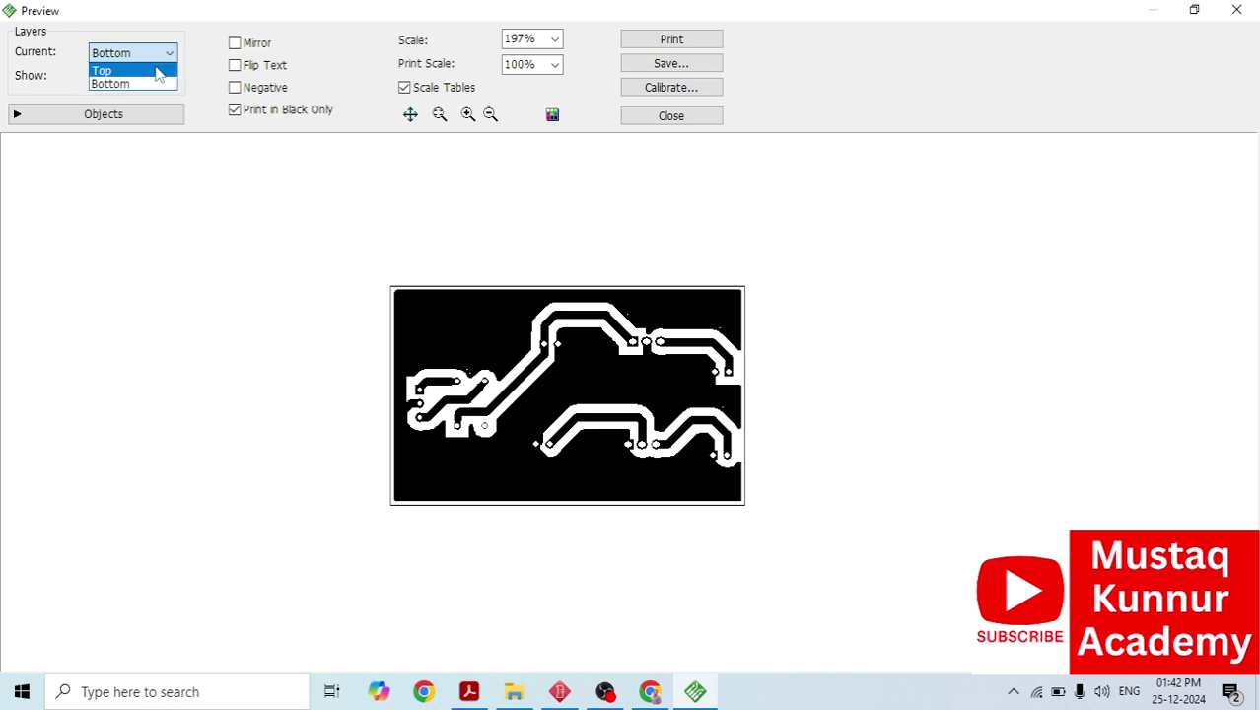
left_click(158, 72)
scroll(545, 396, "up", 1)
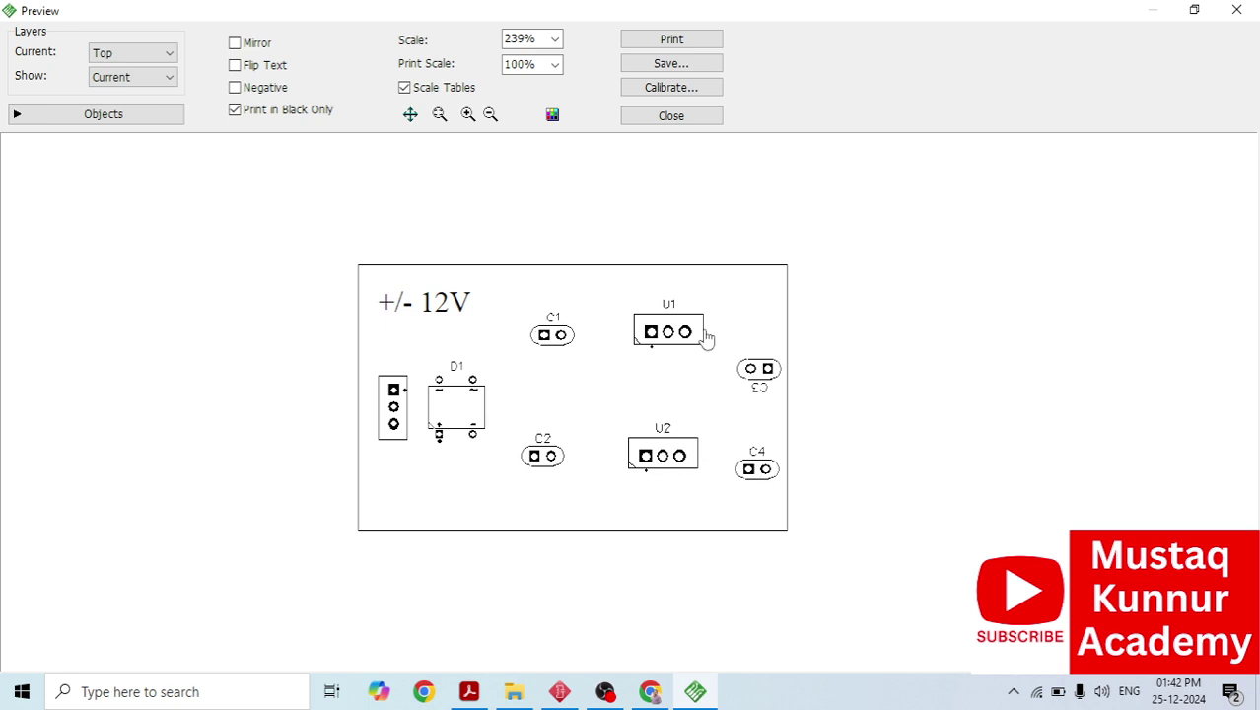
Set the print preview's current layer to Bottom and inspect the poured copper and traces.
left_click(143, 53)
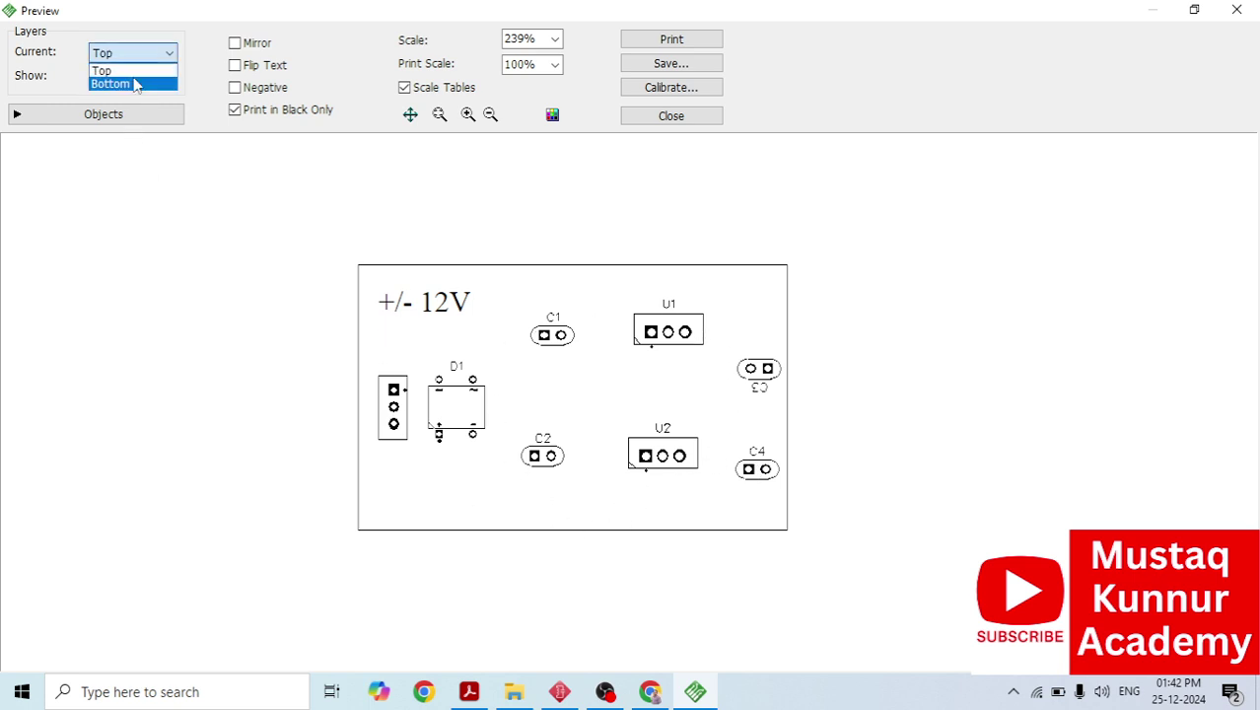
left_click(133, 84)
scroll(541, 449, "up", 1)
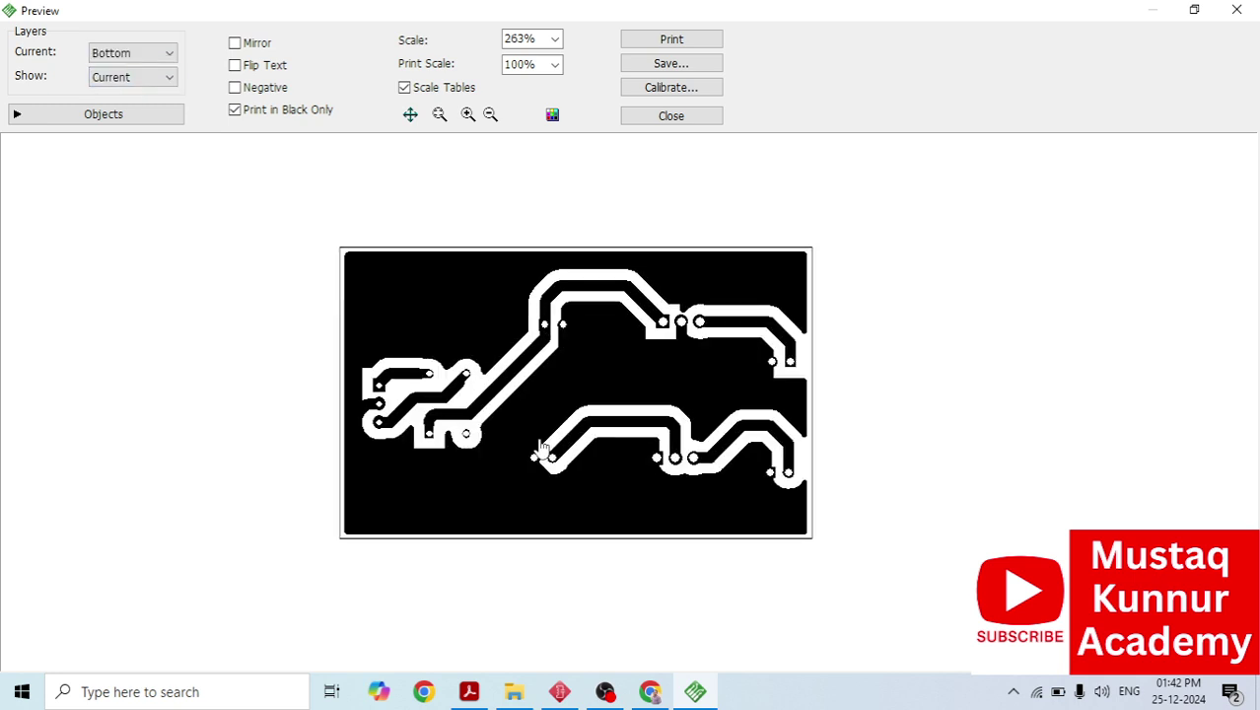
scroll(540, 449, "up", 1)
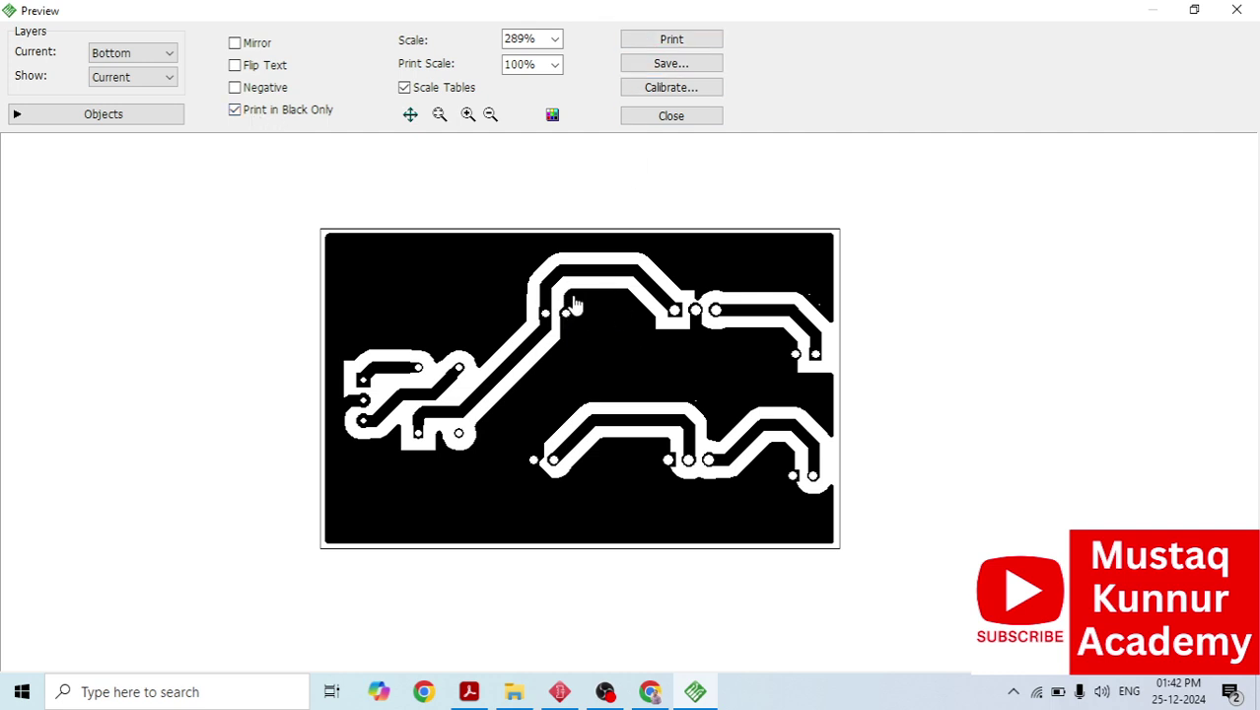
scroll(574, 303, "down", 1)
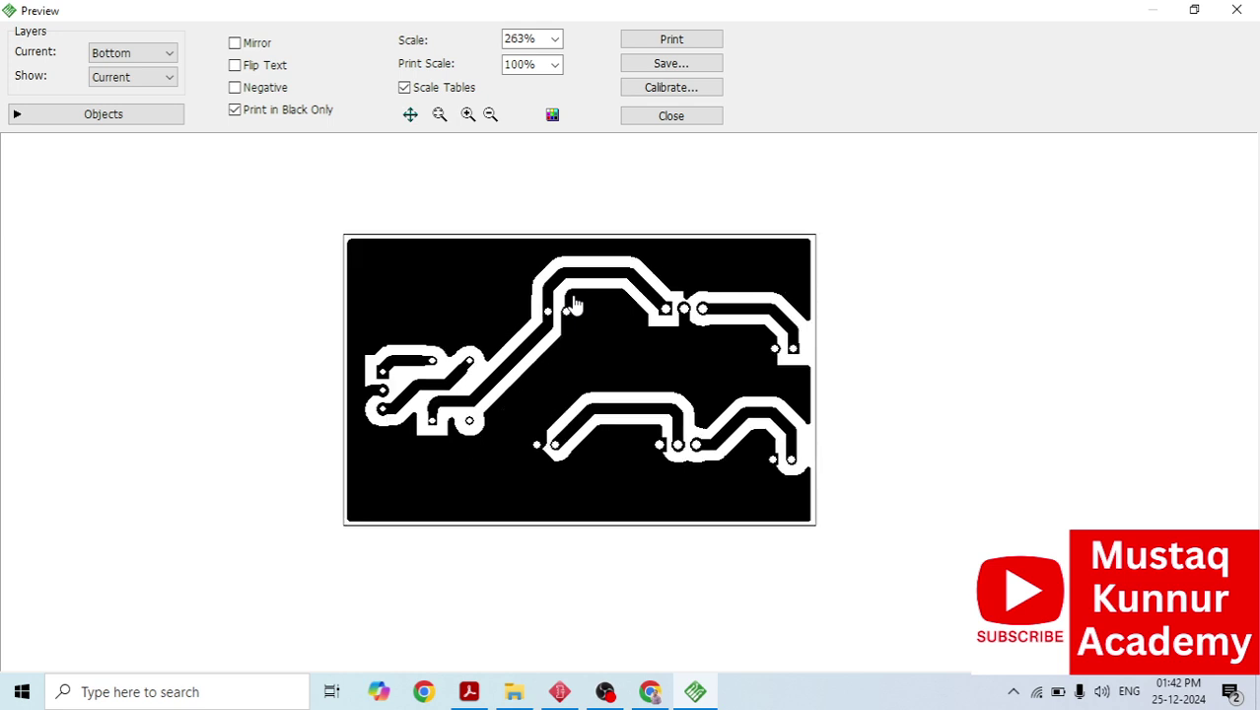